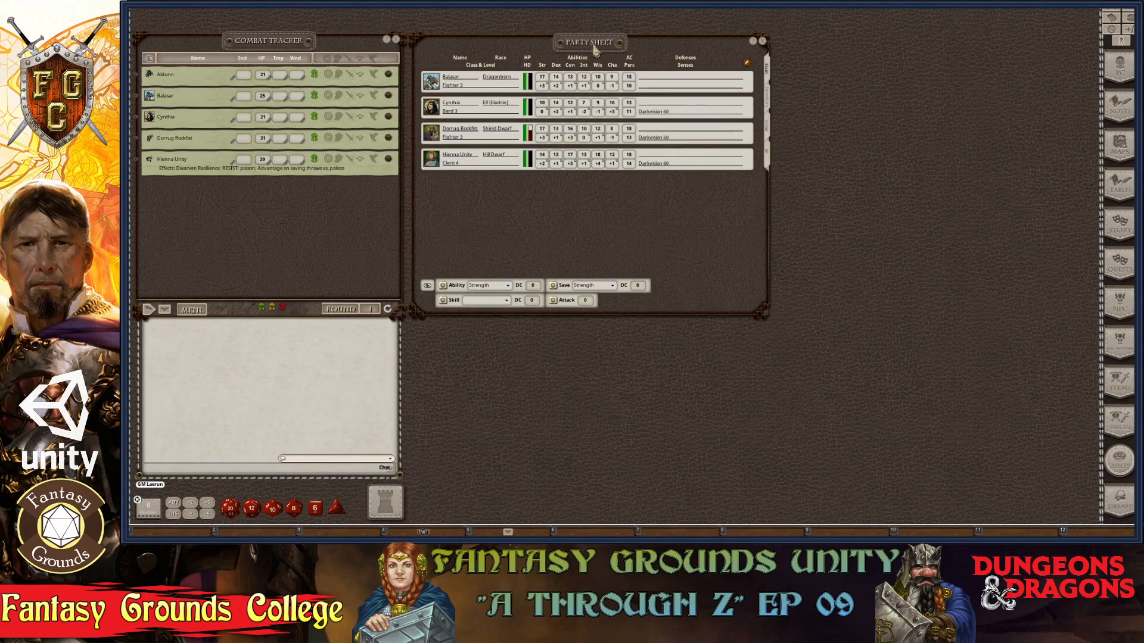
Step: Reposition the party sheet beside the combat tracker
mouse_move(586, 43)
left_mouse_down()
mouse_move(622, 44)
mouse_move(591, 43)
left_mouse_up()
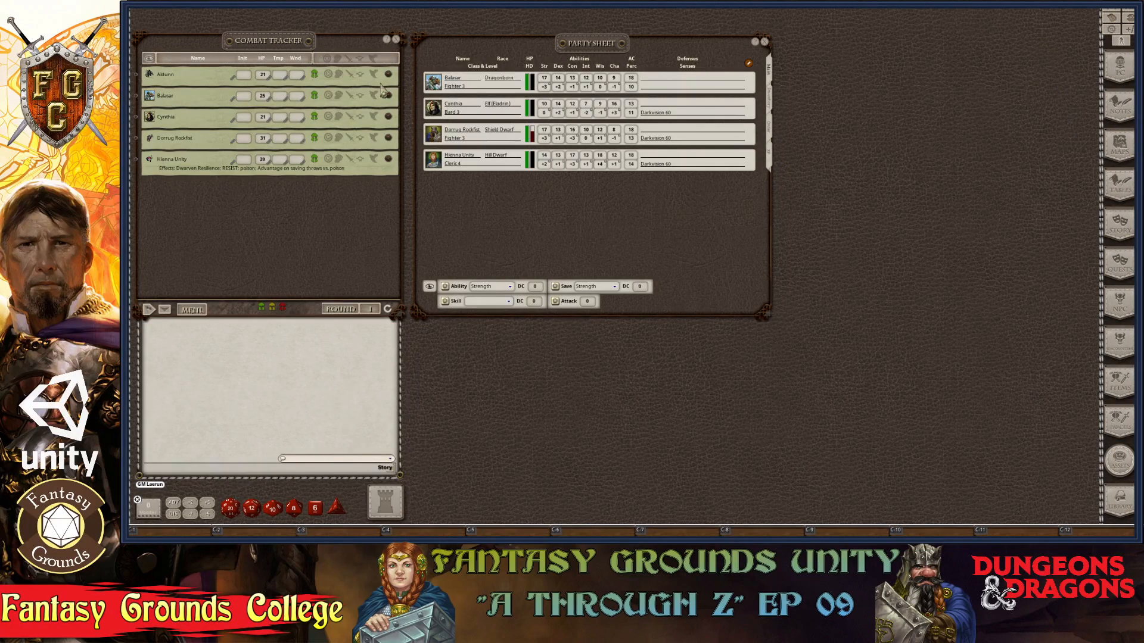
key("ctrl")
mouse_move(571, 223)
left_mouse_down()
mouse_move(595, 217)
mouse_move(579, 211)
left_mouse_up()
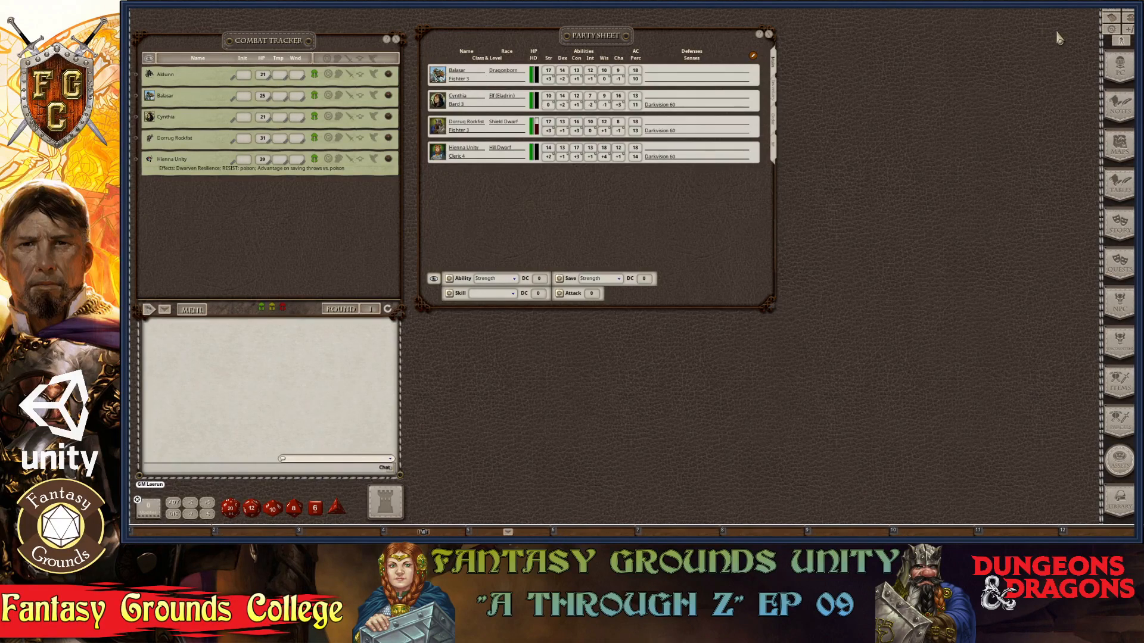
Step: View the character selection list beside the party sheet, close it, and add Aldunn to the party sheet
left_click(1126, 78)
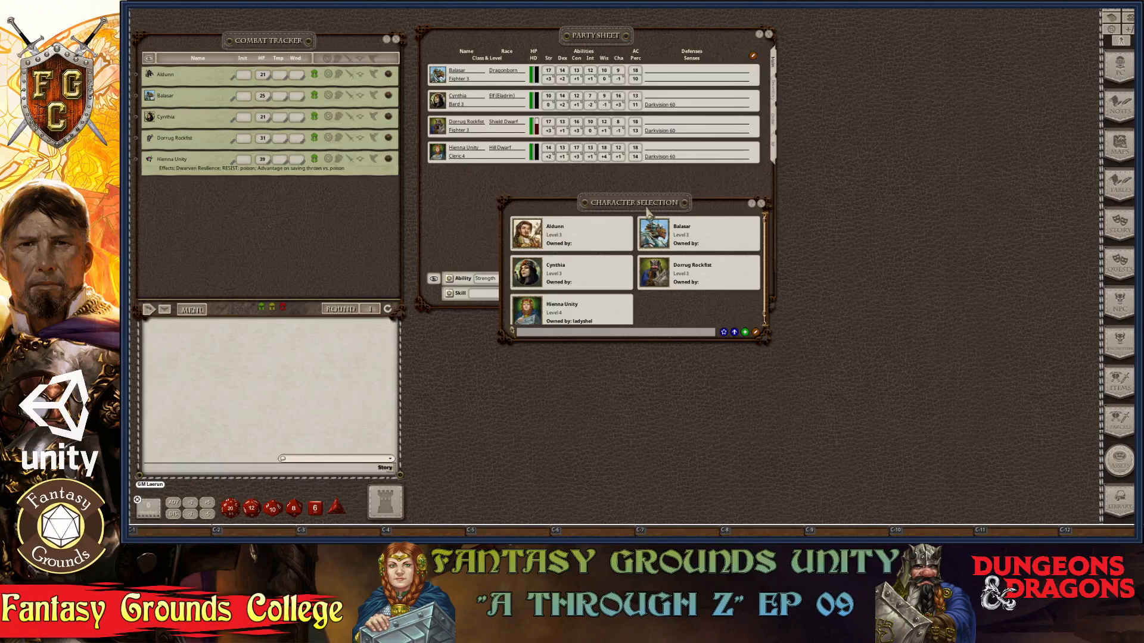
left_click_drag(649, 208, 942, 38)
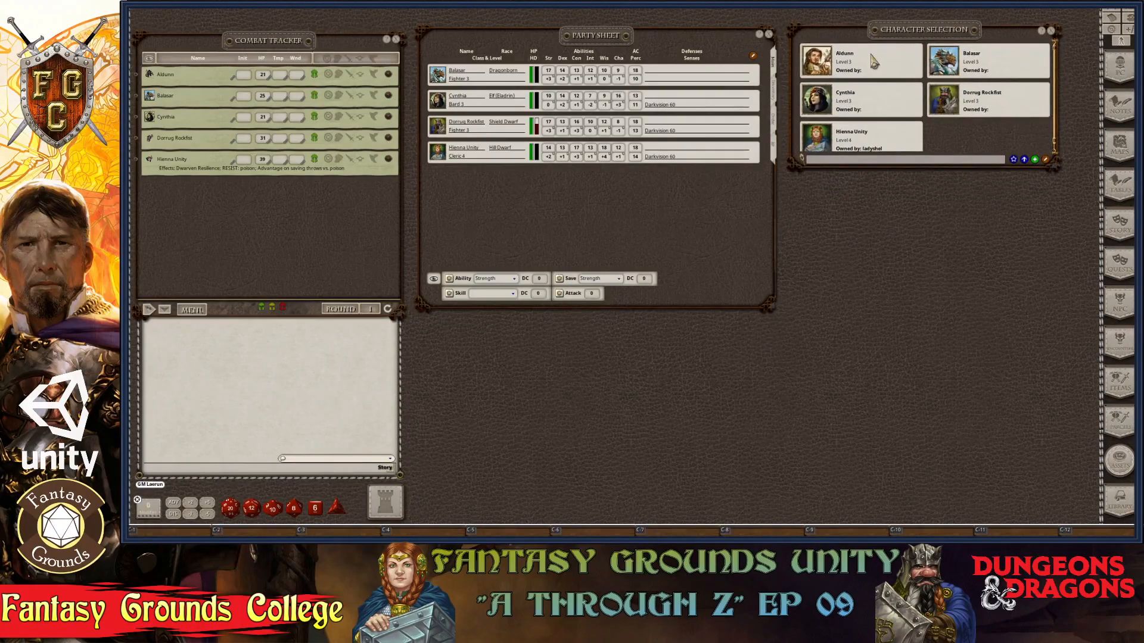
key("ctrl")
left_click(1051, 31)
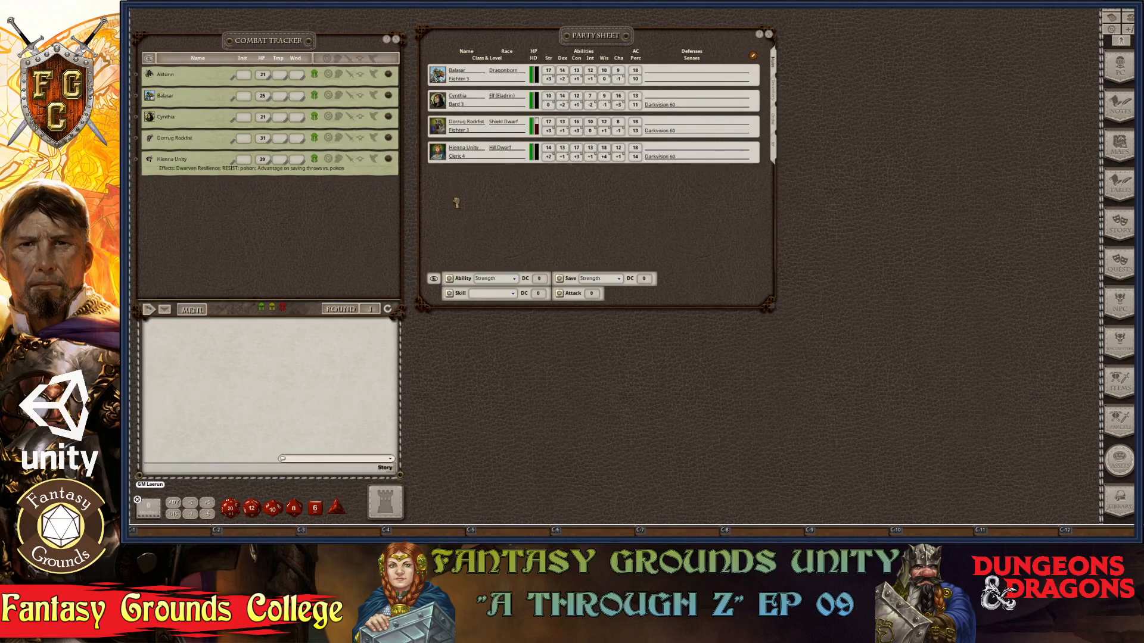
left_click_drag(456, 203, 456, 202)
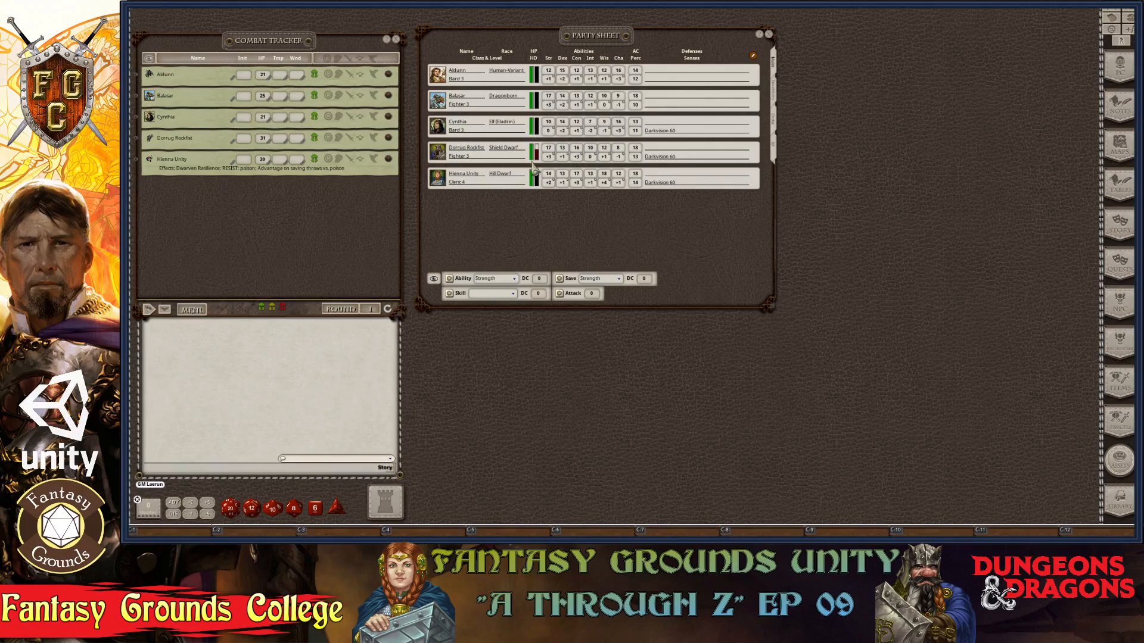
Step: Add wounds to Cynthia in the combat tracker
key("ctrl")
key("ctrl")
scroll(301, 123, "up", 6)
key("ctrl")
key("ctrl")
Step: Set the party sheet's skill check to Perception with DC 12
left_click(513, 295)
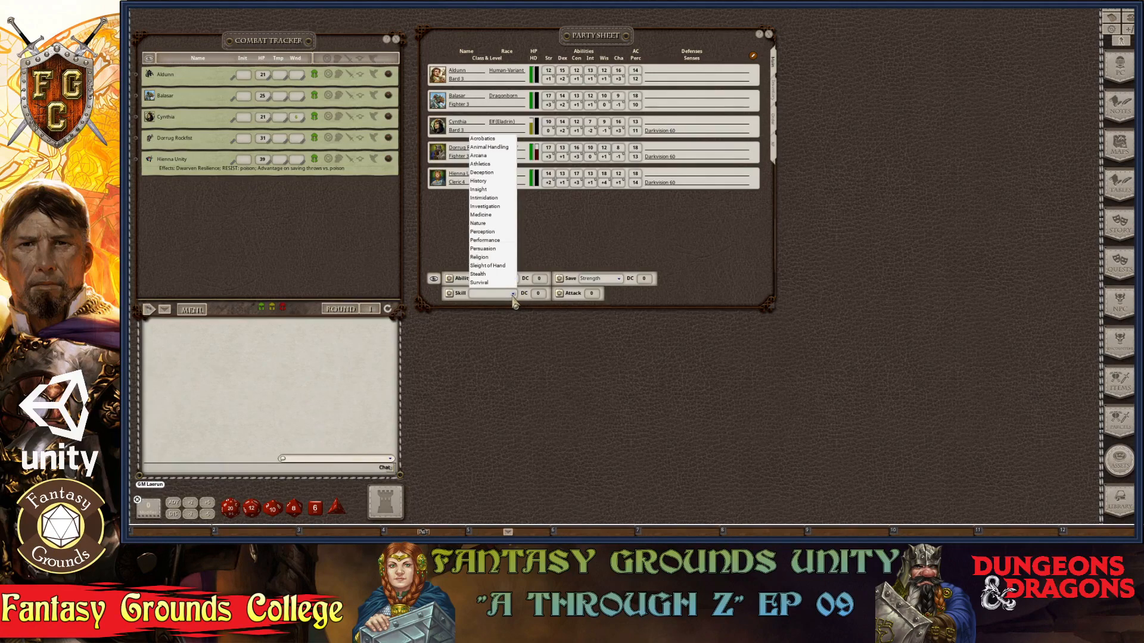
left_click(491, 232)
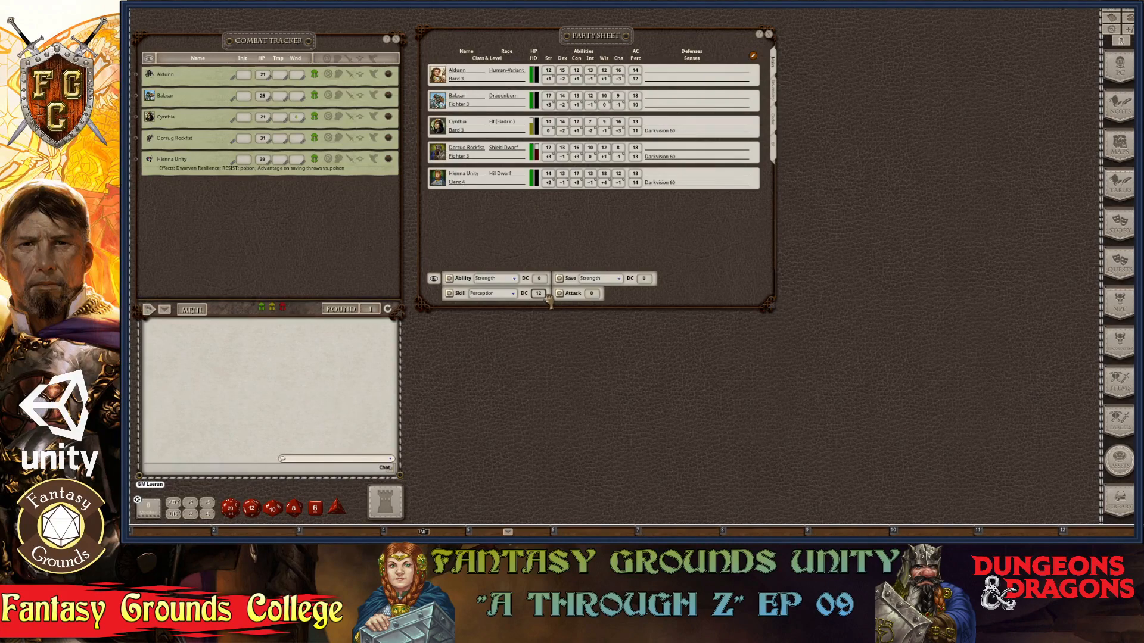
key("ctrl")
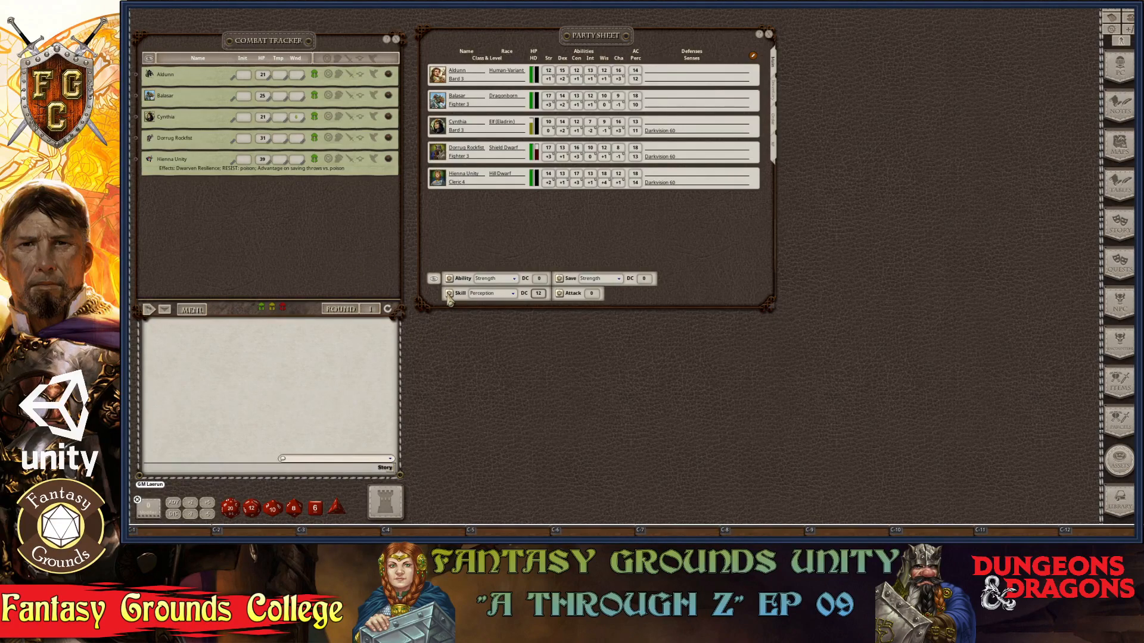
Step: Make the chat area taller and roll the hidden Perception check for the whole party
left_click_drag(398, 306, 395, 272)
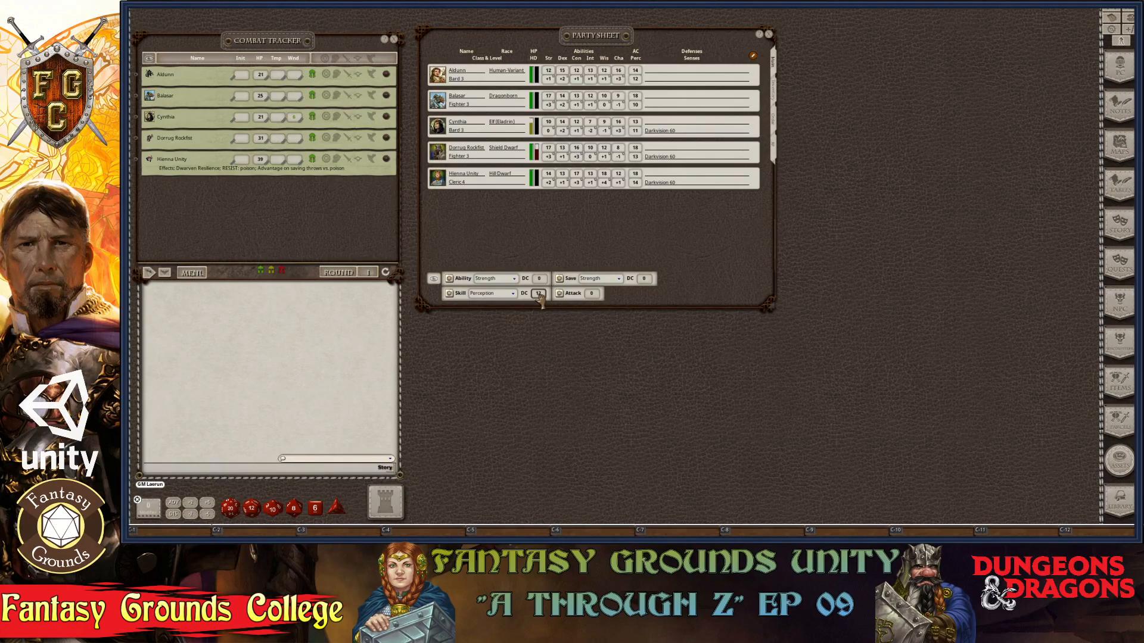
left_click(450, 295)
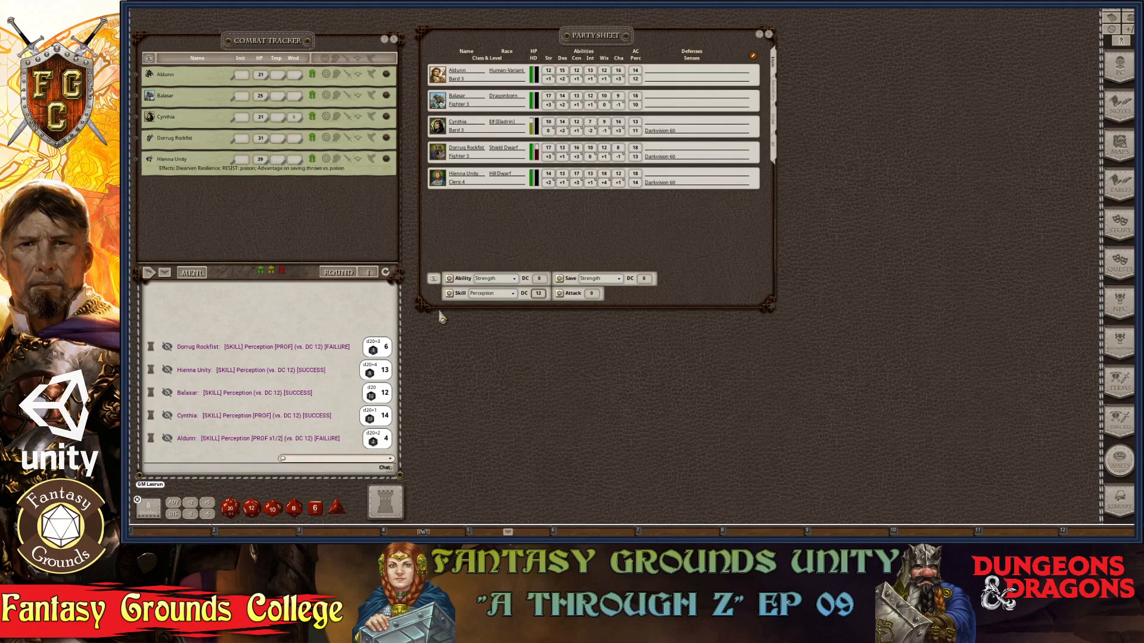
key("ctrl")
key("ctrl")
Step: Set the DC of the party's Strength save to 11
left_click(643, 280)
type("11")
key("ctrl")
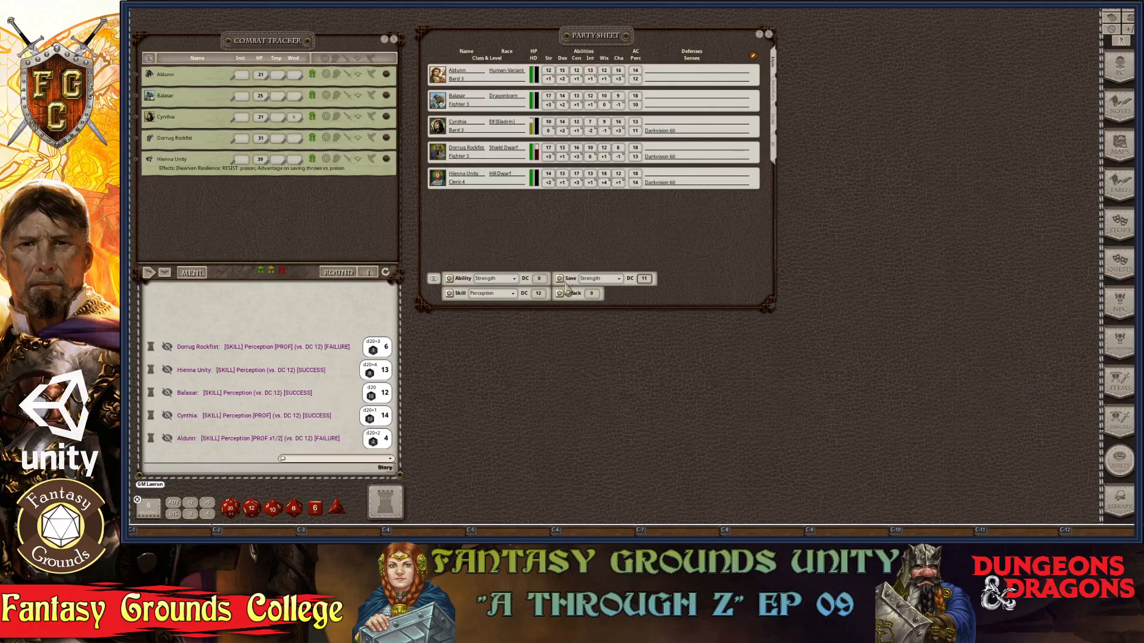
Step: Clear the chat log and roll the party's hidden Strength save, enlarging the chat area to show the results
right_click(217, 315)
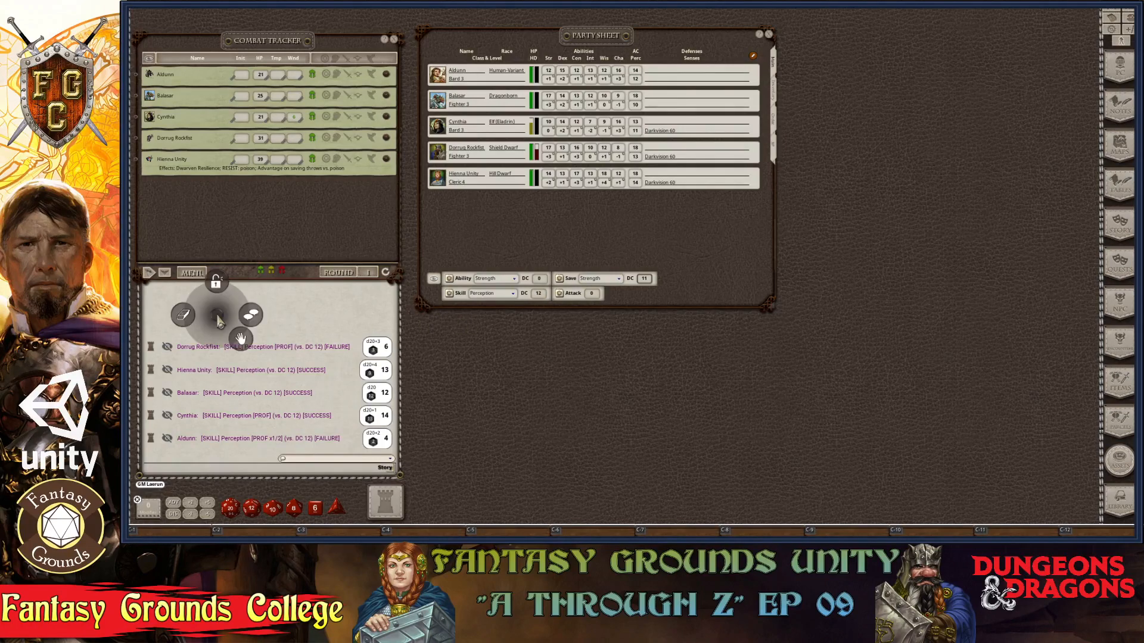
left_click(180, 316)
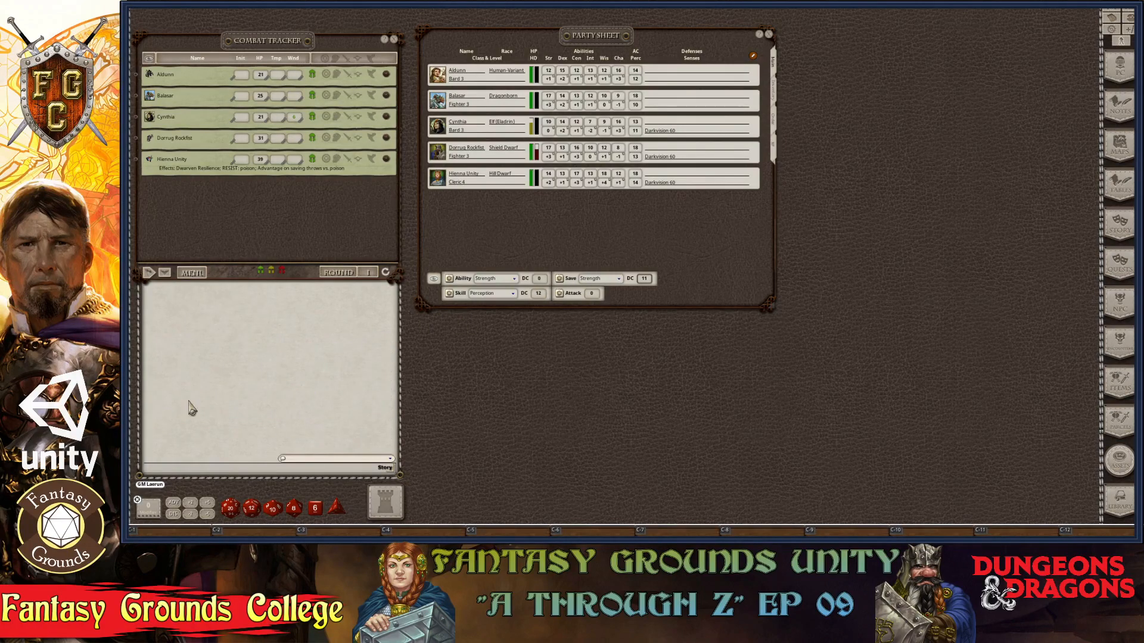
key("ctrl")
left_click(565, 281)
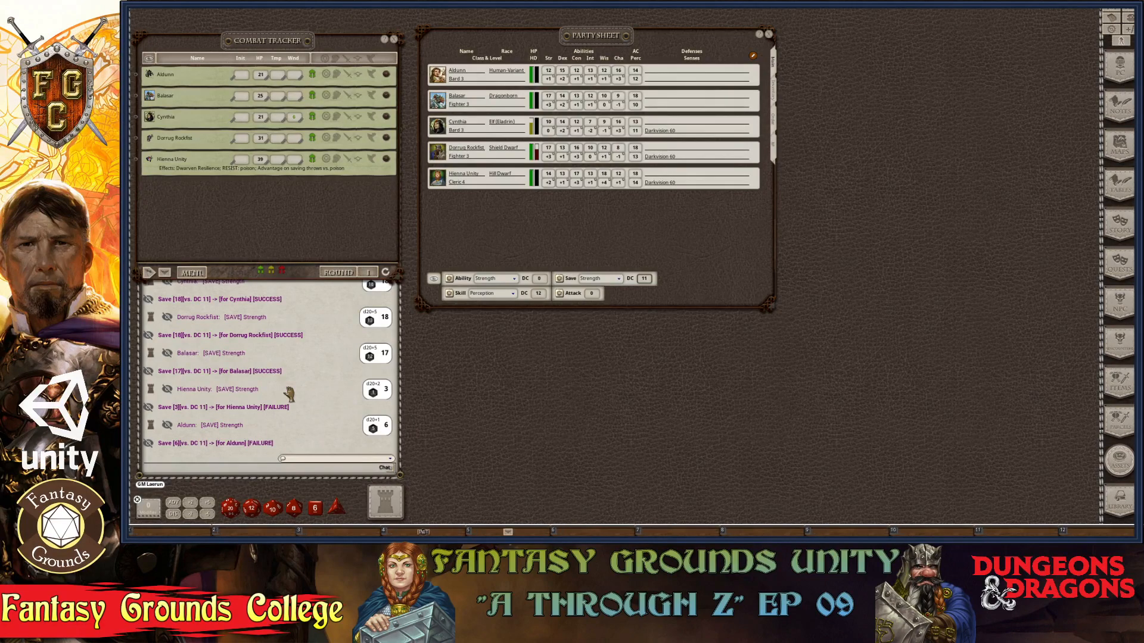
mouse_move(304, 273)
left_mouse_down()
mouse_move(310, 247)
mouse_move(307, 258)
left_mouse_up()
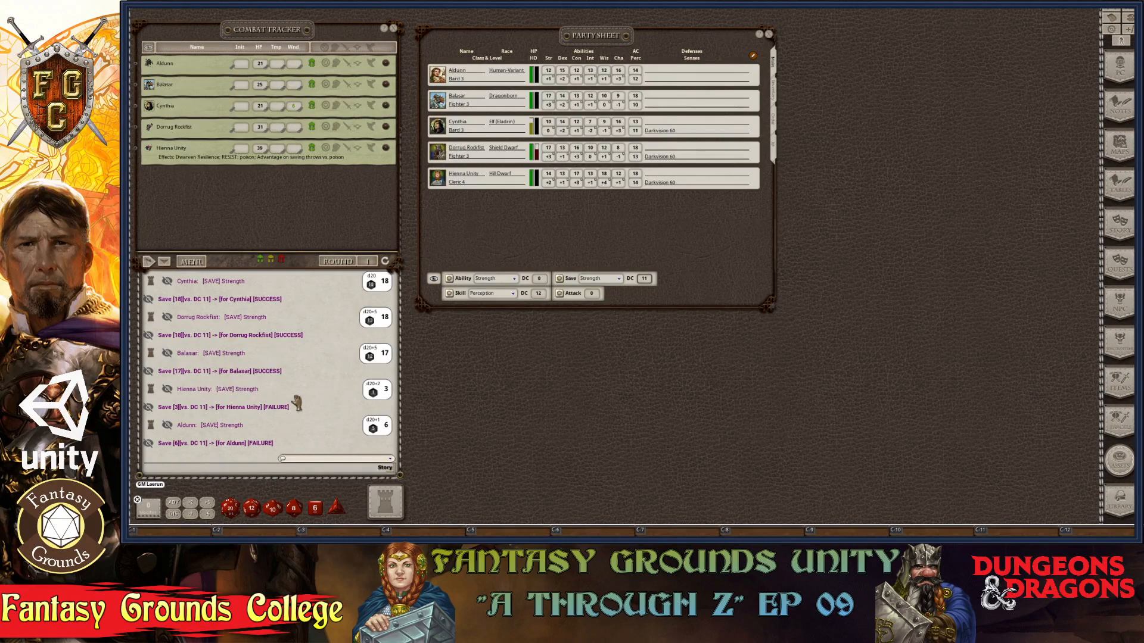
Step: Switch the party sheet's rolls back to visible and clear the saving throw results from the chat log
left_click(436, 278)
right_click(322, 417)
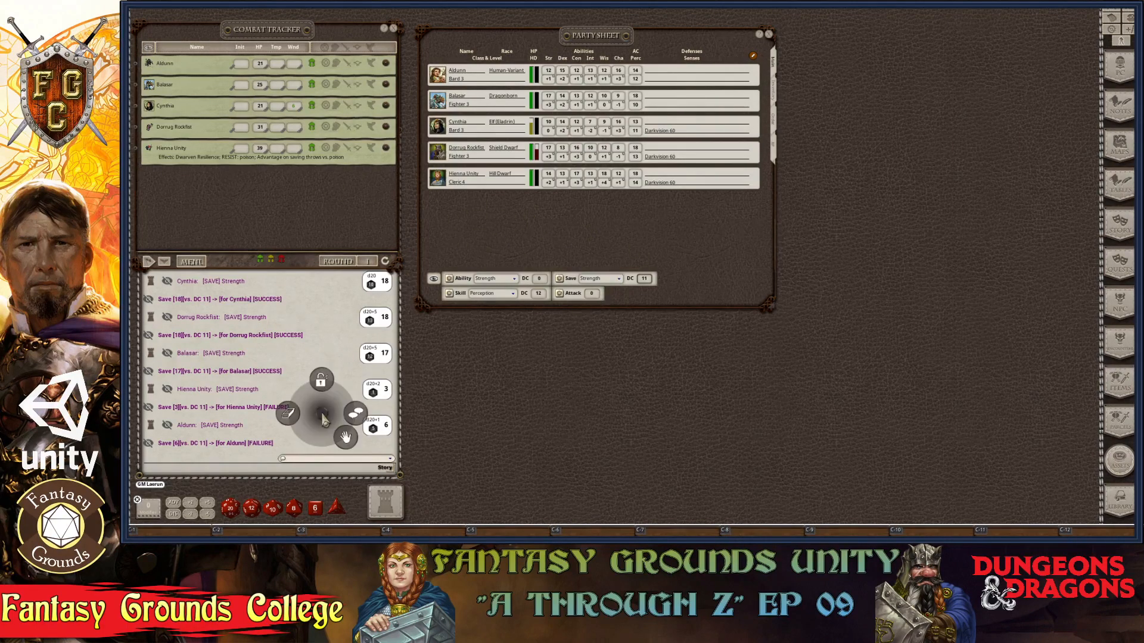
left_click(287, 413)
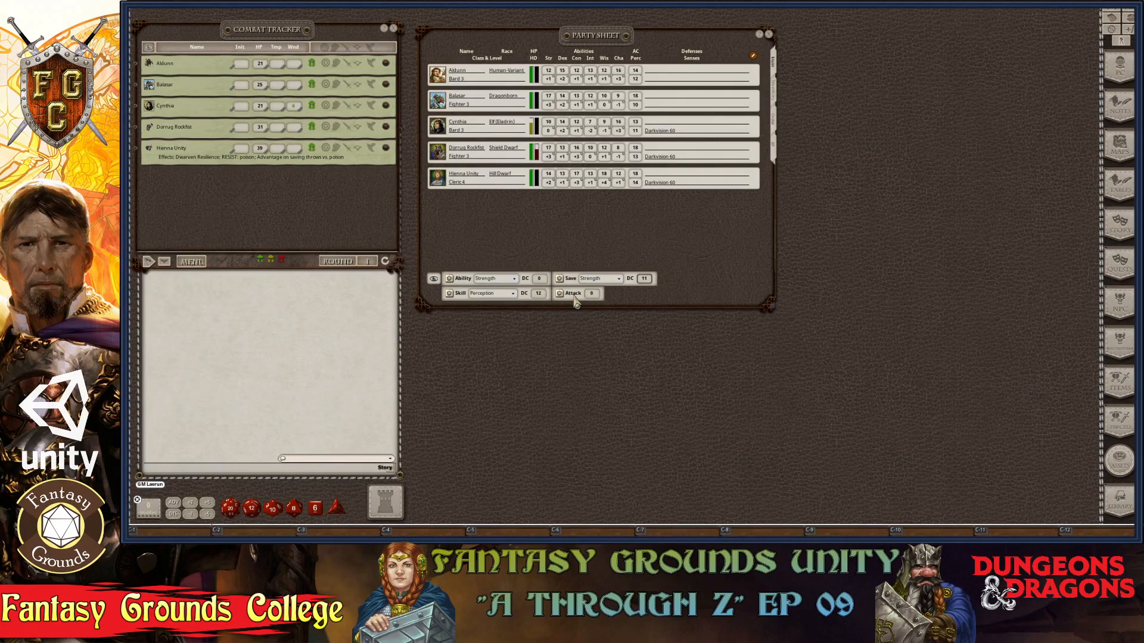
Step: Roll an unmodified attack against every party member and enlarge the chat area to show all results
left_click(596, 293)
left_click(560, 294)
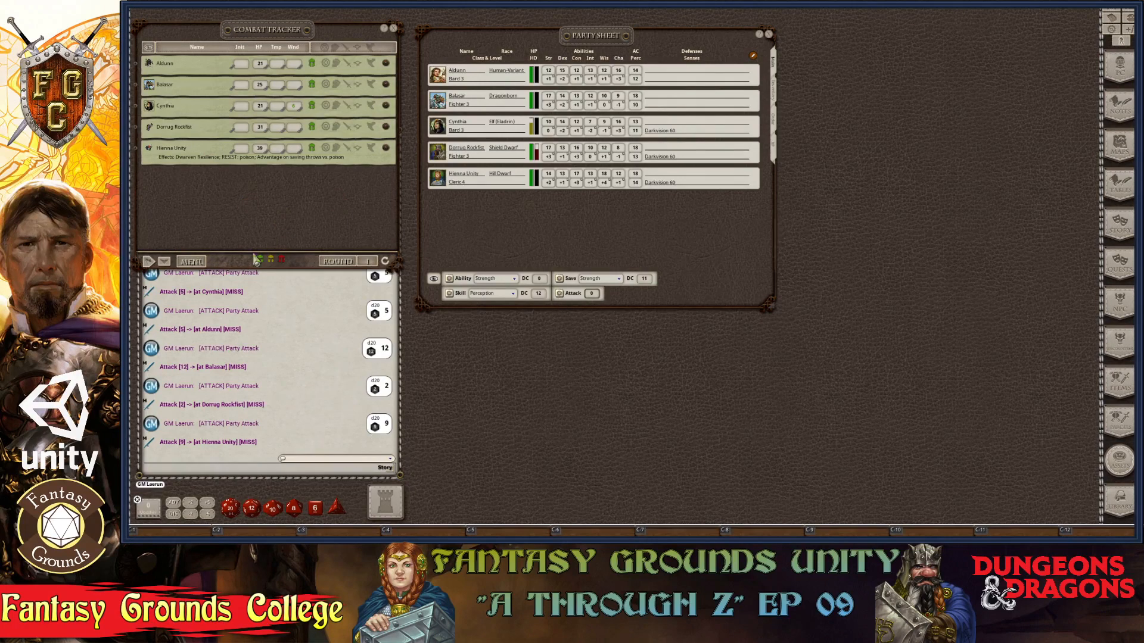
mouse_move(334, 230)
left_mouse_down()
mouse_move(329, 204)
mouse_move(338, 217)
left_mouse_up()
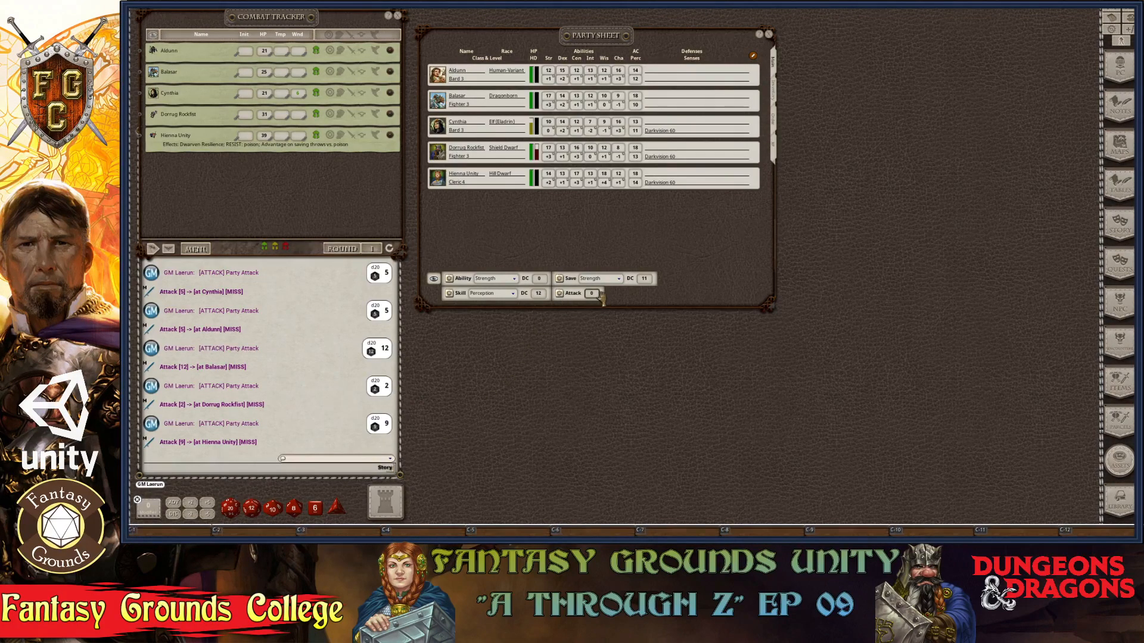
Step: Set the party attack bonus to +1, roll it against every member, and review the results in the chat log
scroll(602, 297, "up", 1)
left_click(564, 297)
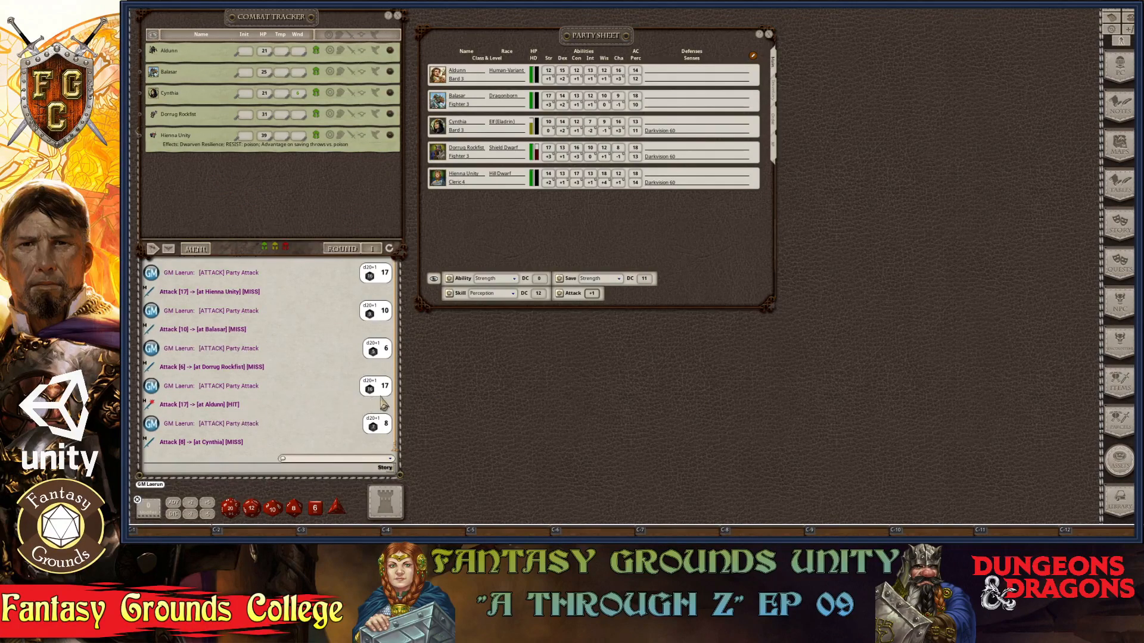
key("ctrl")
scroll(259, 313, "up", 3)
scroll(334, 432, "down", 3)
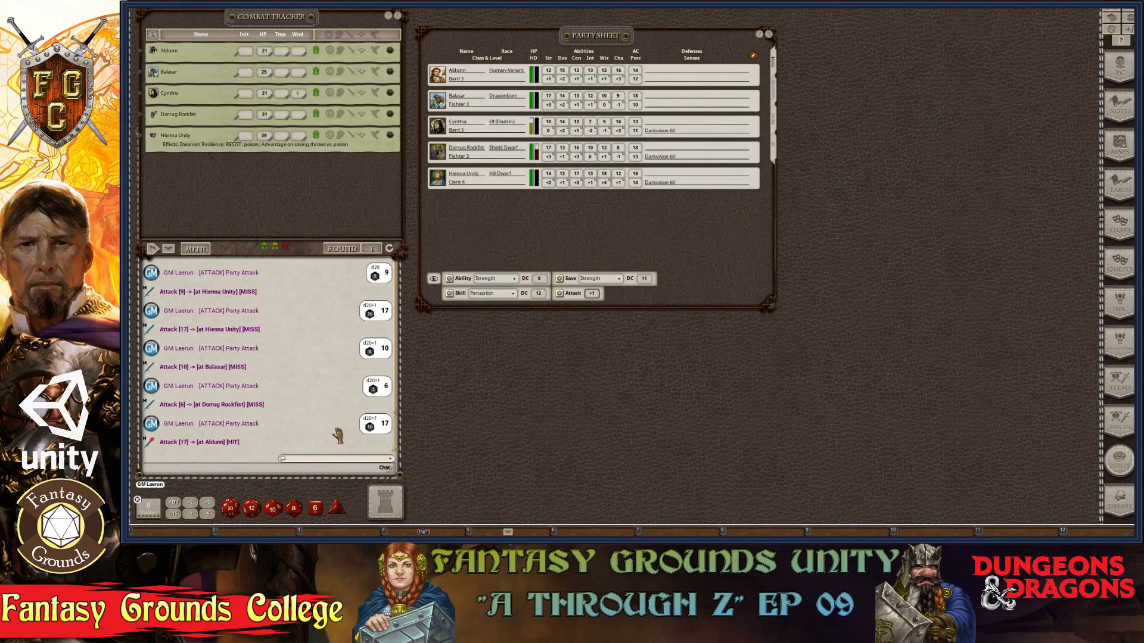
key("ctrl")
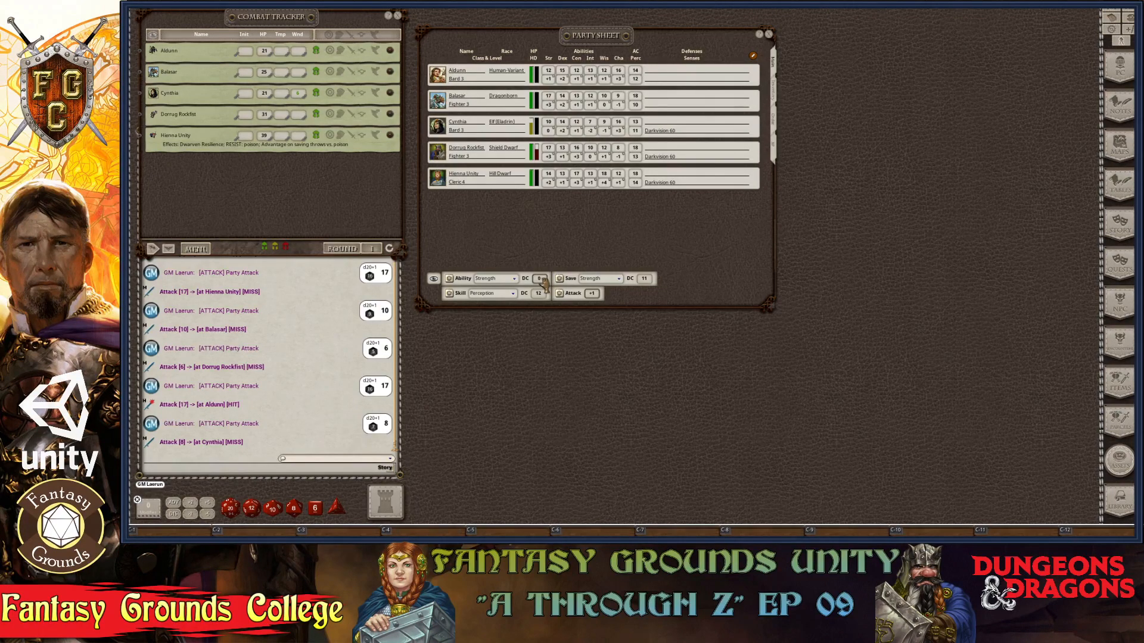
Step: Clear the attack results from the chat log and show the party sheet's inventory page
key("ctrl")
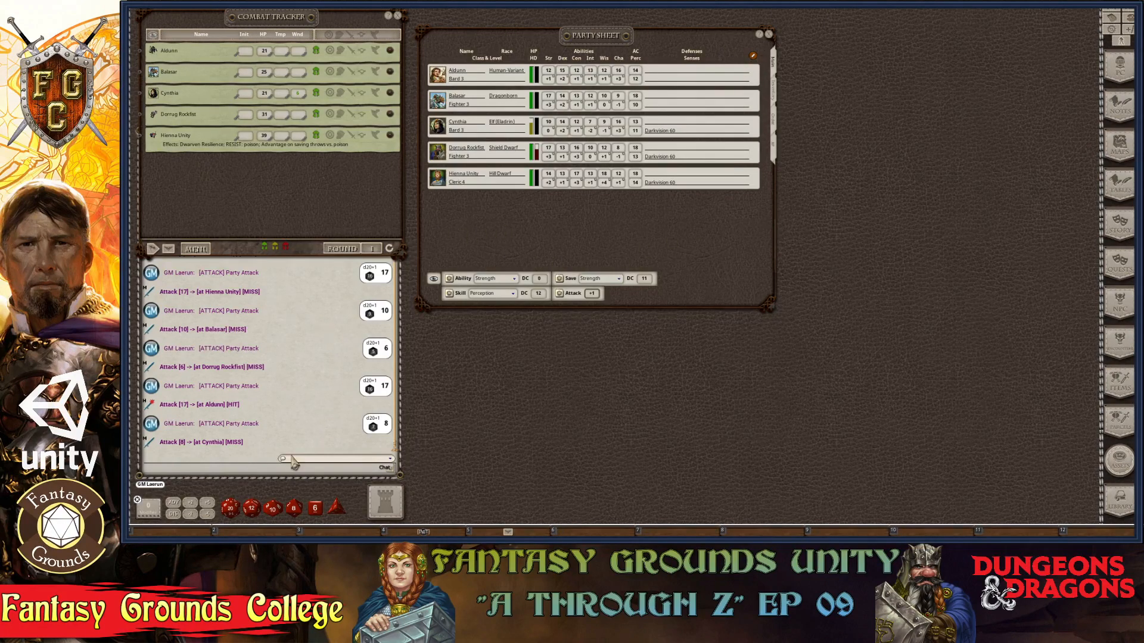
right_click(282, 437)
left_click(266, 443)
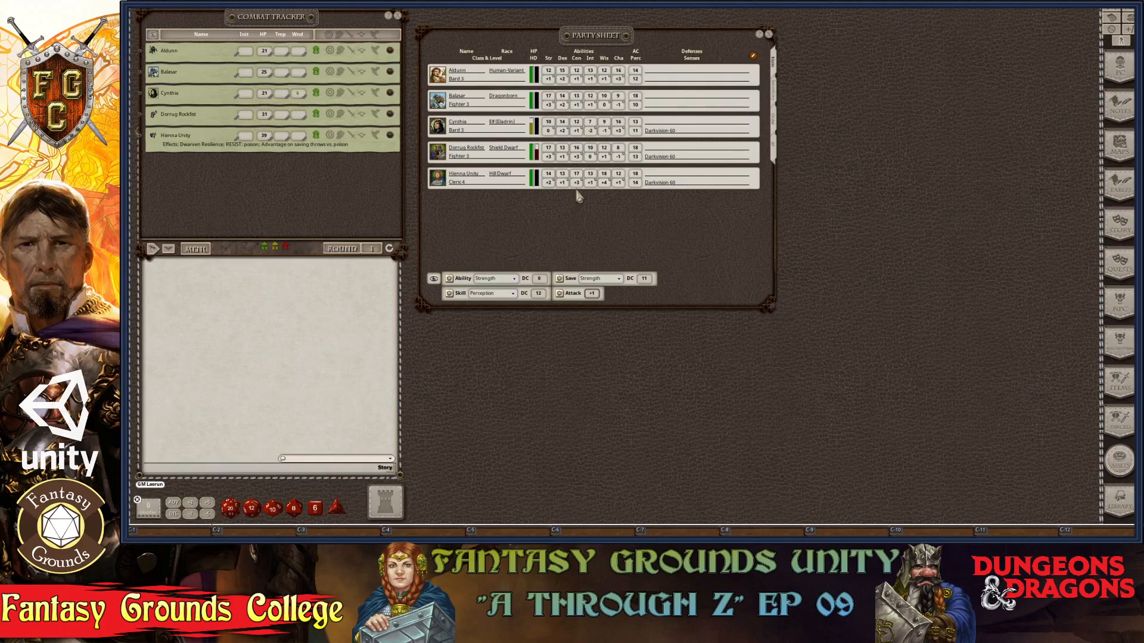
left_click(775, 98)
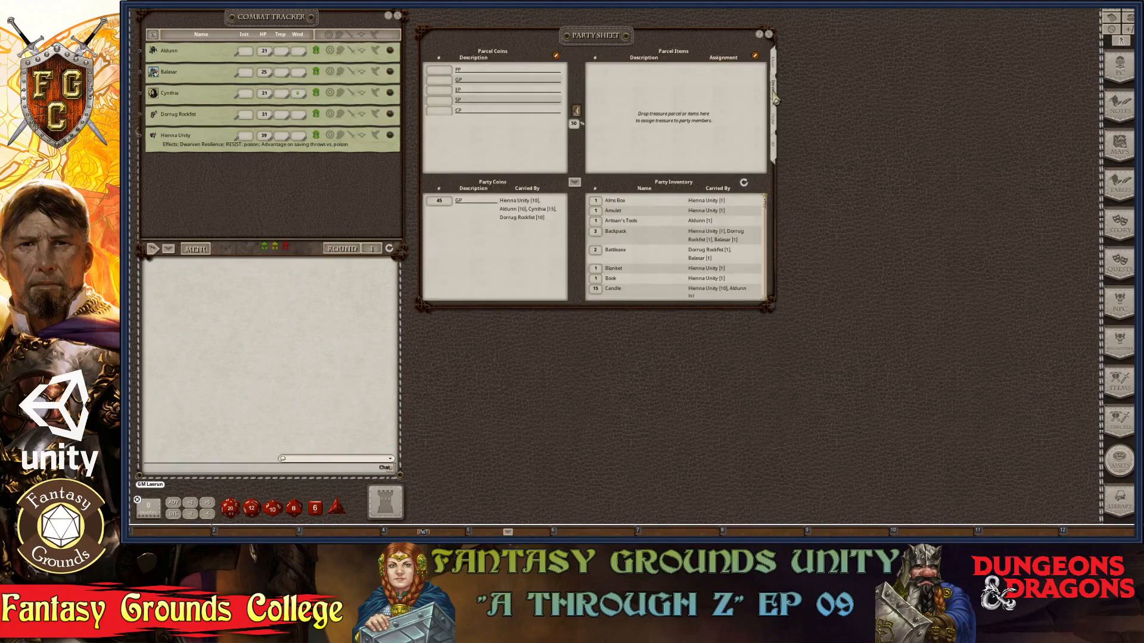
key("ctrl")
Step: Open the Options window, place it beside the party sheet, and enlarge it to show more settings
left_click(1112, 29)
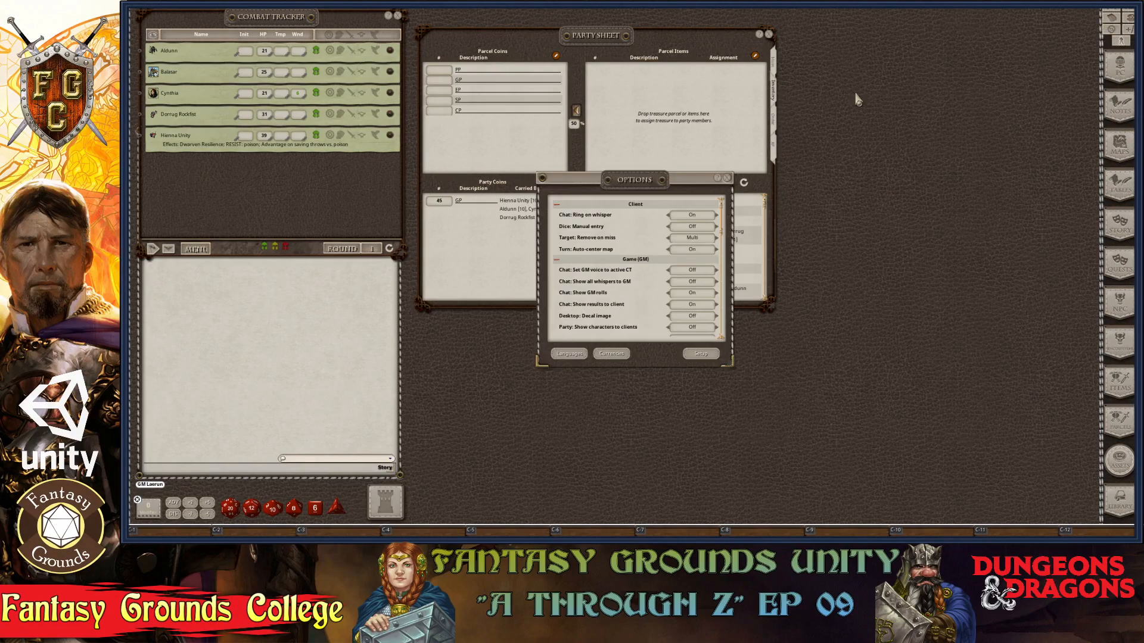
left_click_drag(623, 193, 874, 51)
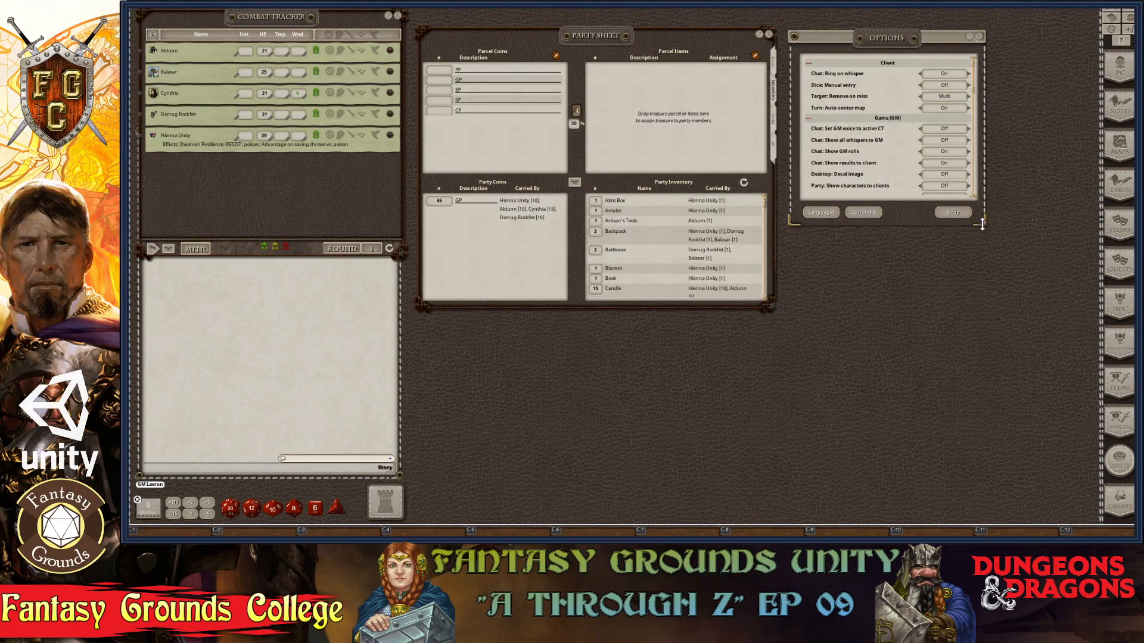
left_click_drag(983, 223, 1034, 302)
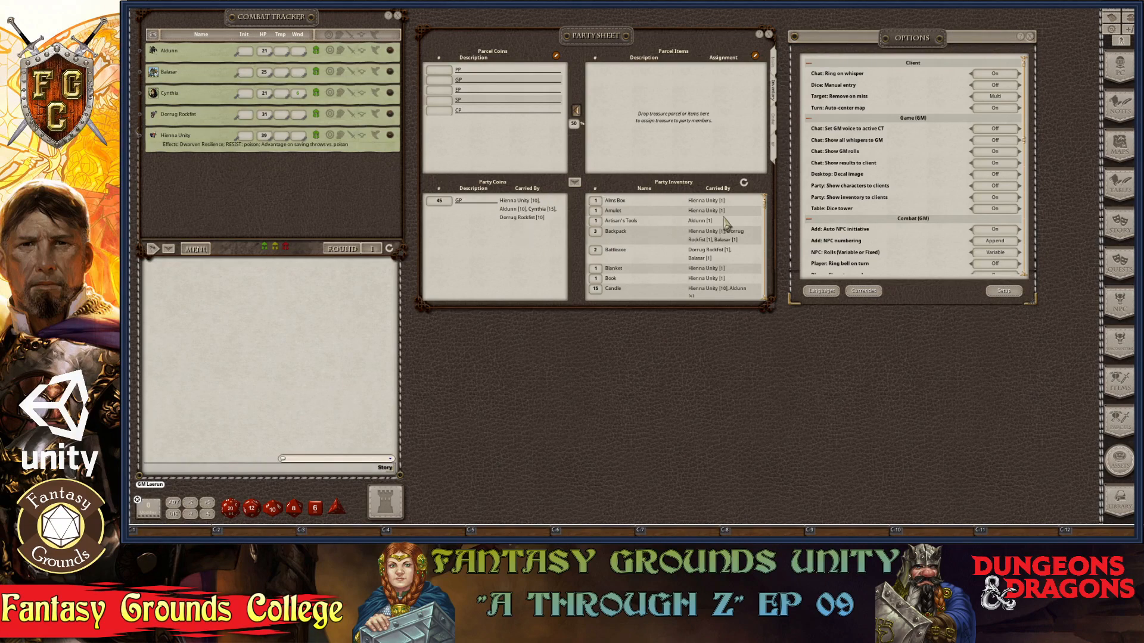
Step: Look through the party inventory list and who carries each item
scroll(709, 238, "down", 5)
scroll(691, 280, "up", 3)
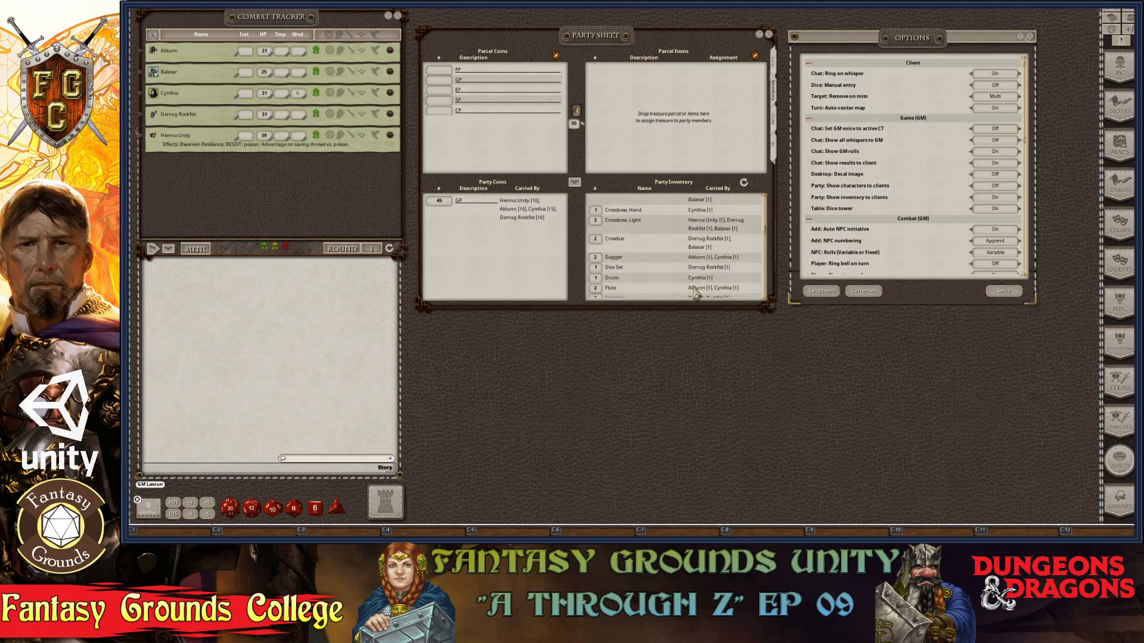
scroll(694, 280, "up", 4)
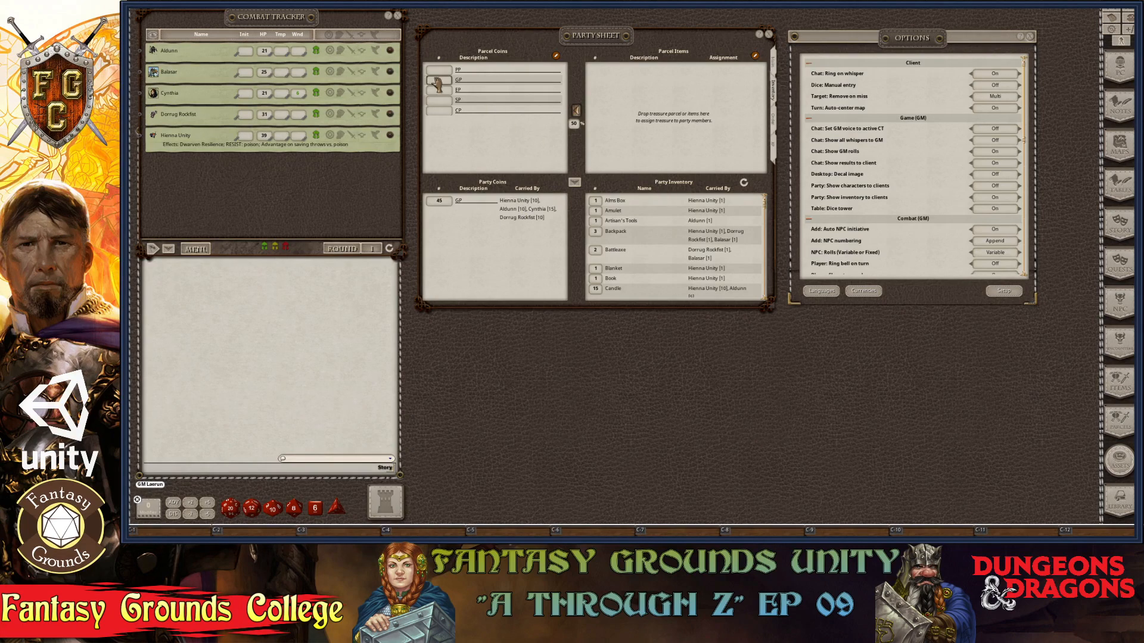
Step: Open Aldunn's character sheet over the combat tracker and show the equipment list
left_click(390, 52)
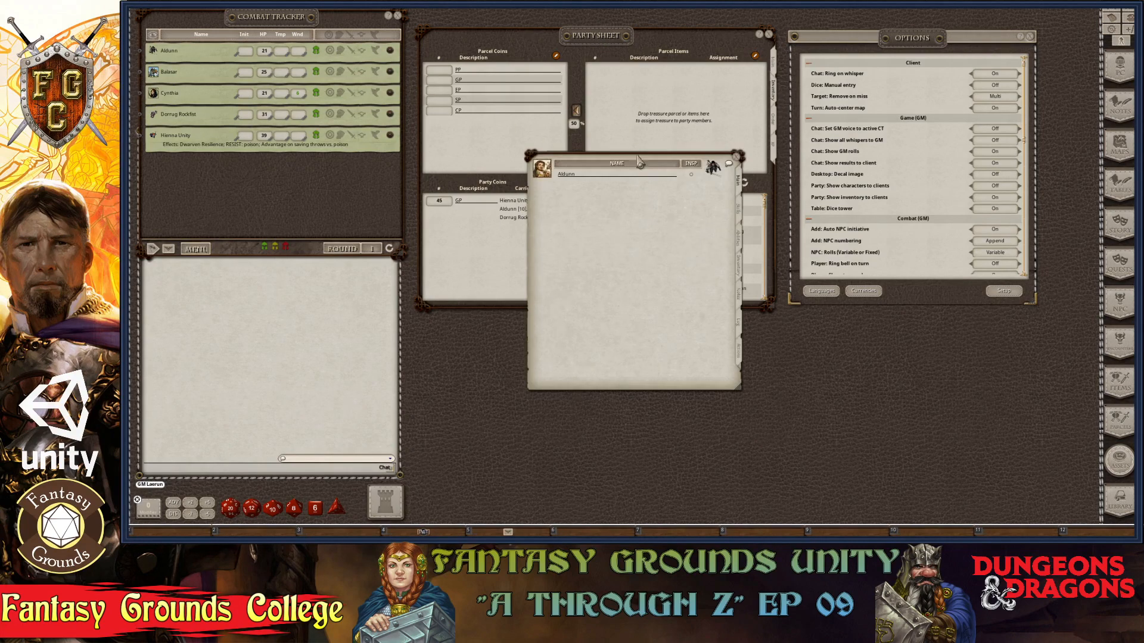
left_click_drag(594, 150, 248, 35)
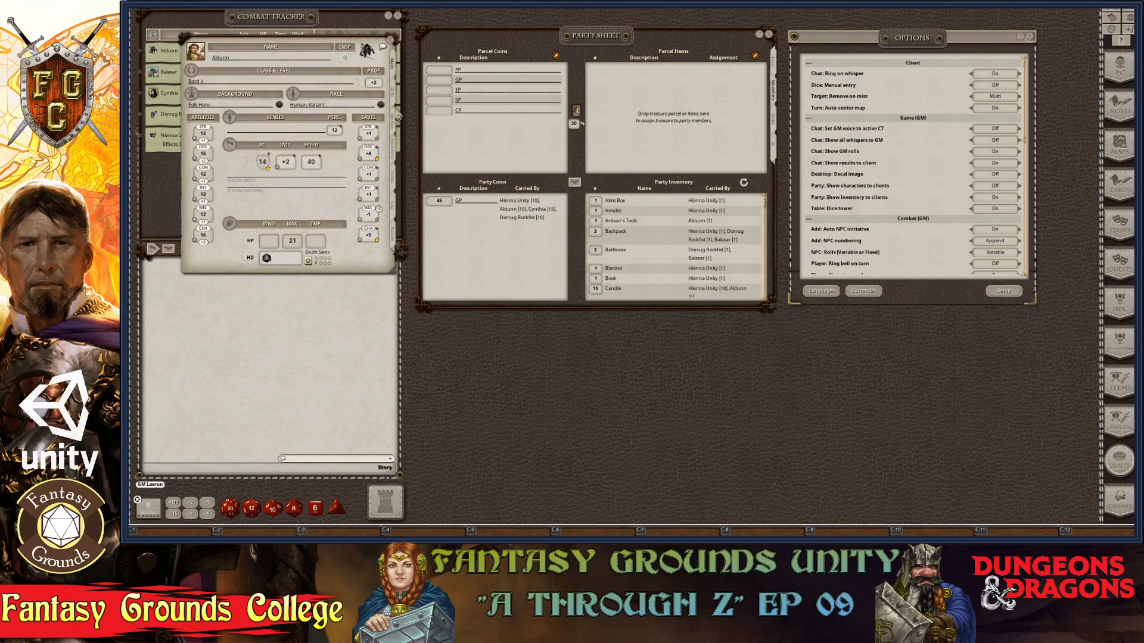
left_click(395, 162)
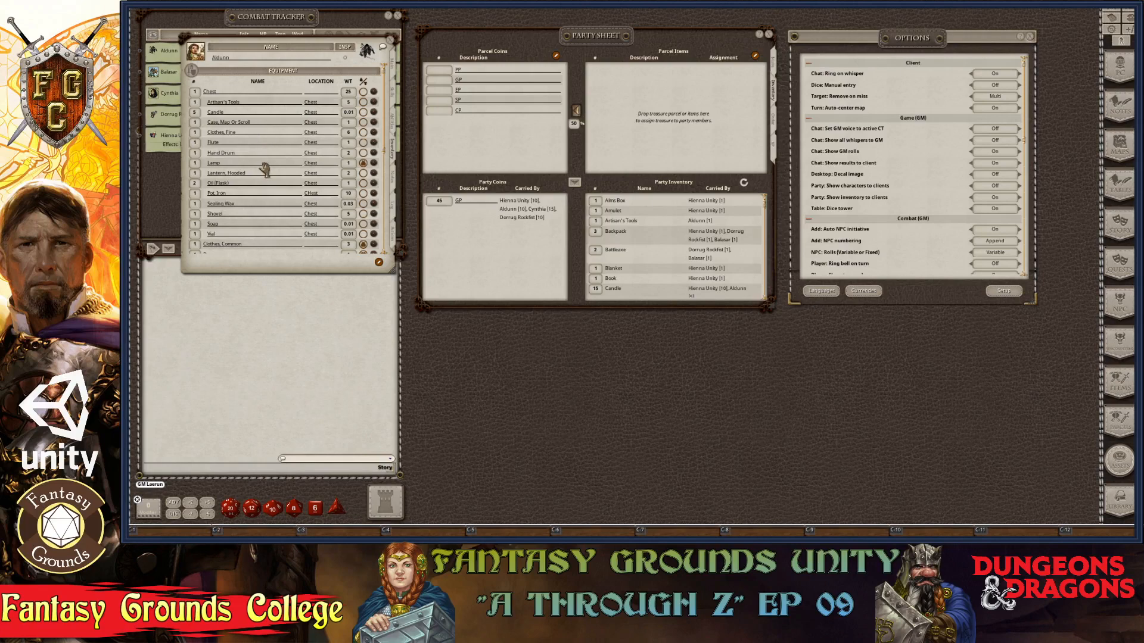
Step: Transfer the Lamp from Aldunn's equipment to the party sheet's parcel items
key("ctrl")
key("ctrl")
key("ctrl")
left_click_drag(374, 168, 661, 95)
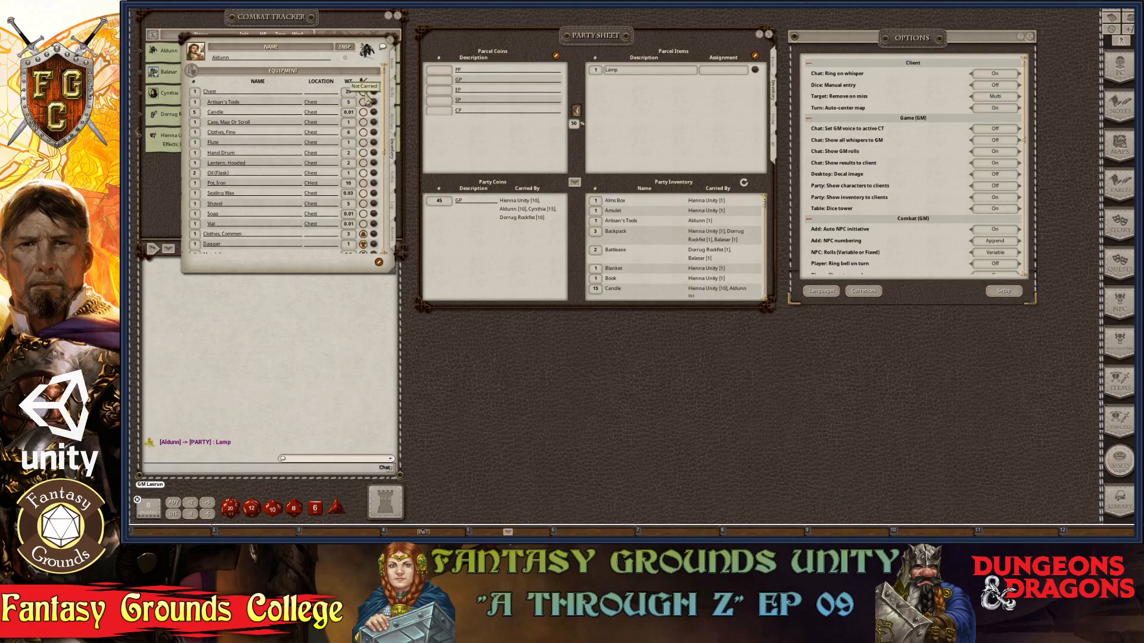
Step: Change the carried status of the Chest in Aldunn's equipment from not carried to carried
left_click(364, 93)
key("ctrl")
key("ctrl")
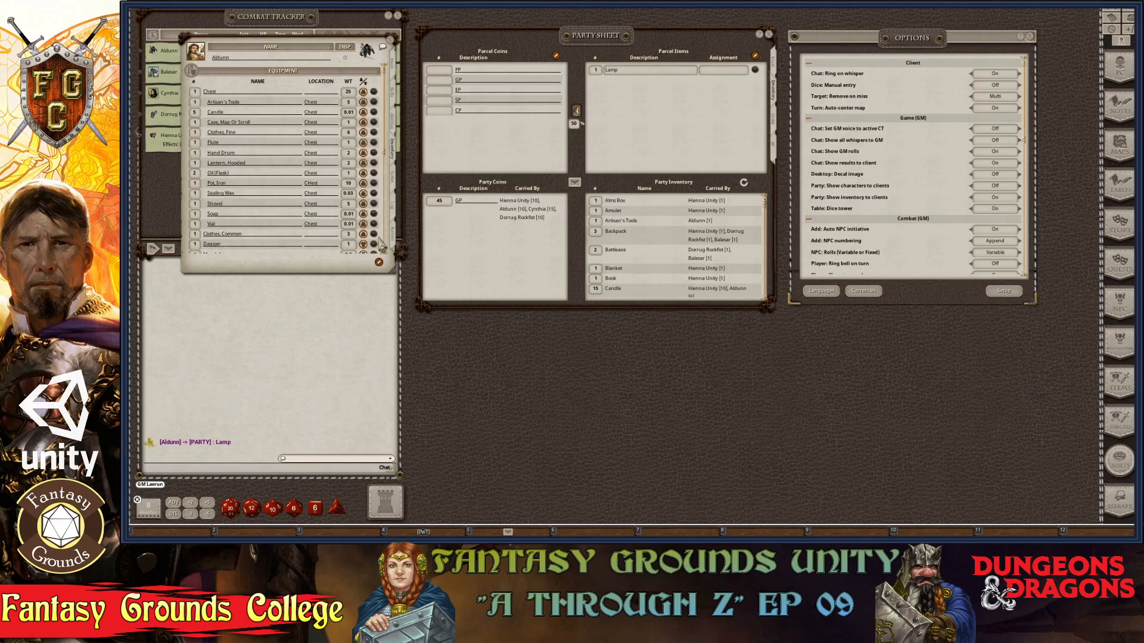
Step: Transfer the Potion of Healing from Aldunn's equipment to the party sheet's parcel items, and close his character sheet
key("ctrl")
scroll(379, 241, "down", 3)
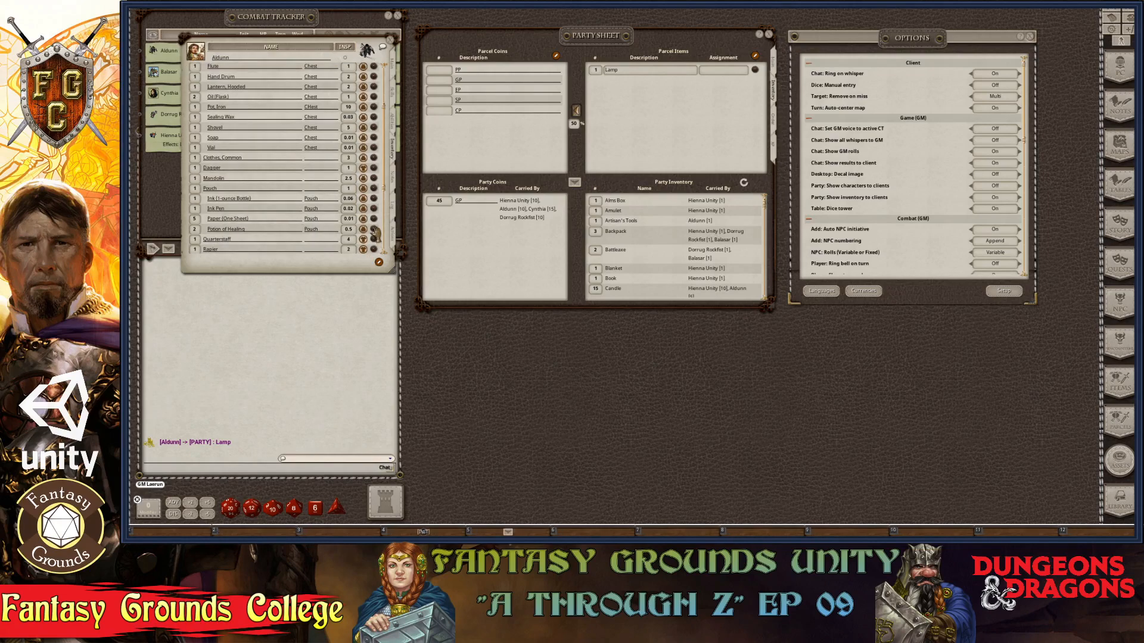
left_click_drag(375, 230, 653, 107)
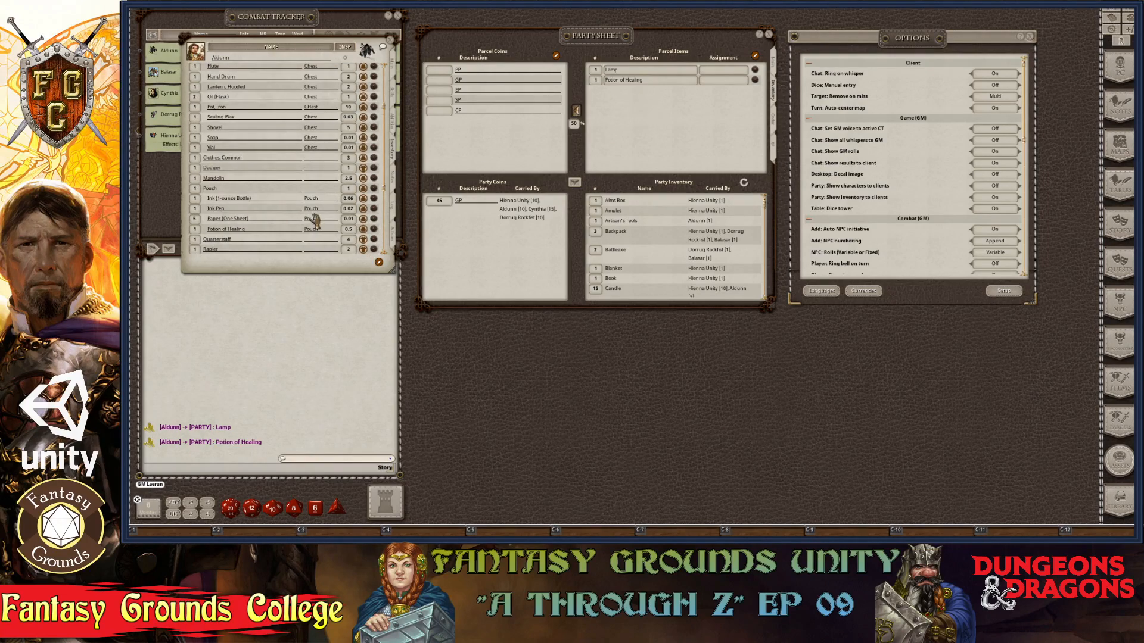
scroll(308, 222, "down", 4)
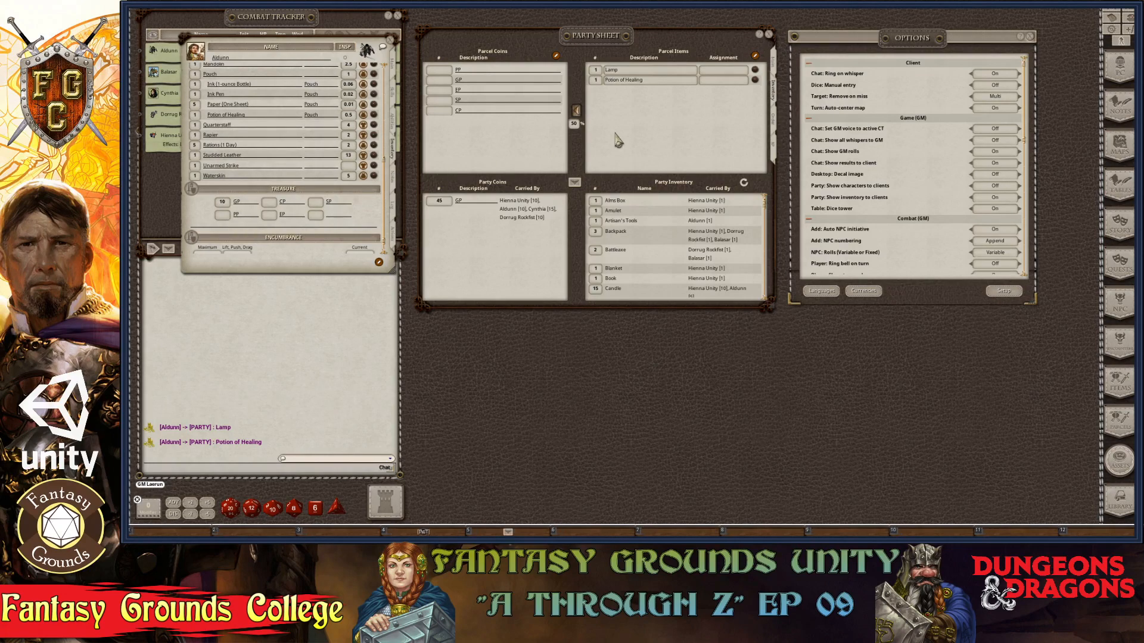
left_click(392, 46)
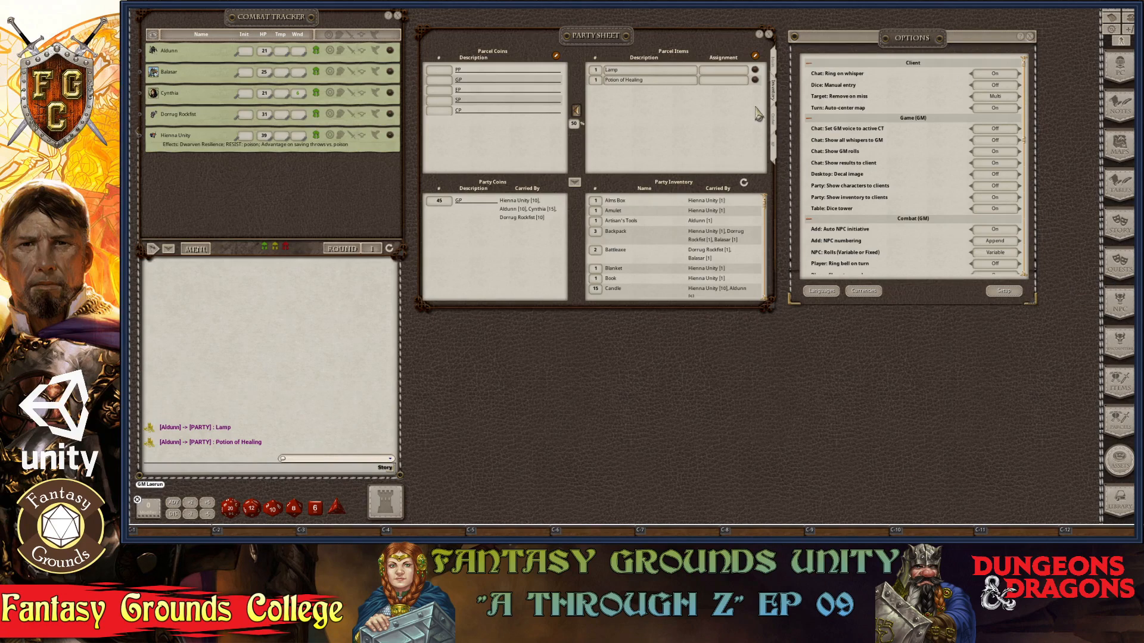
Step: Open the Parcels list and look through its background and starting equipment bundles
left_click(1121, 420)
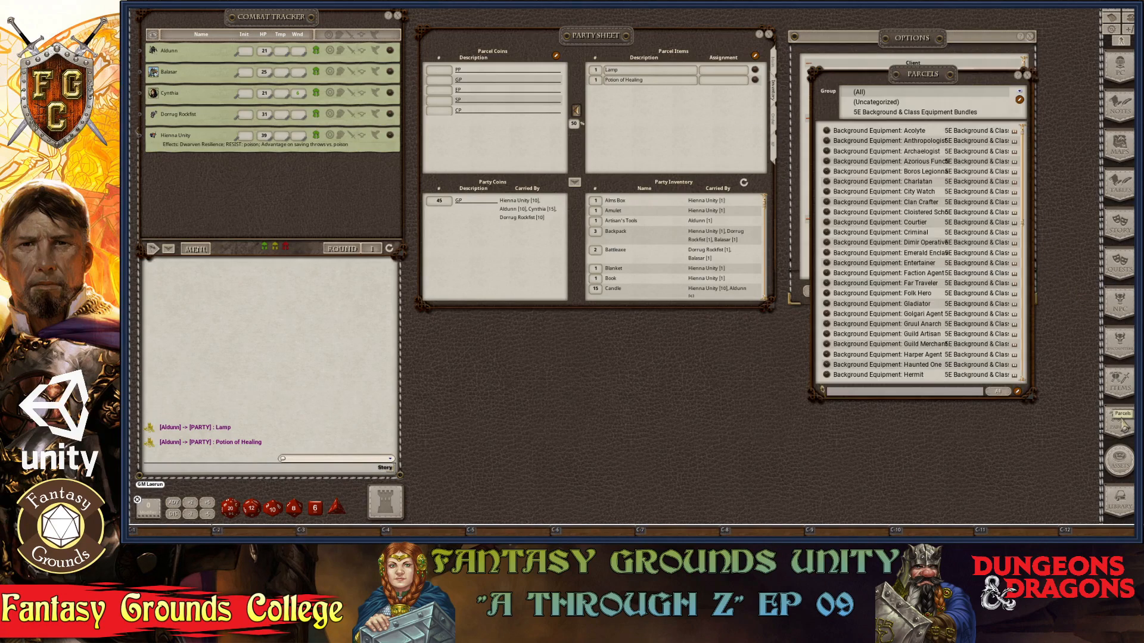
scroll(918, 215, "down", 5)
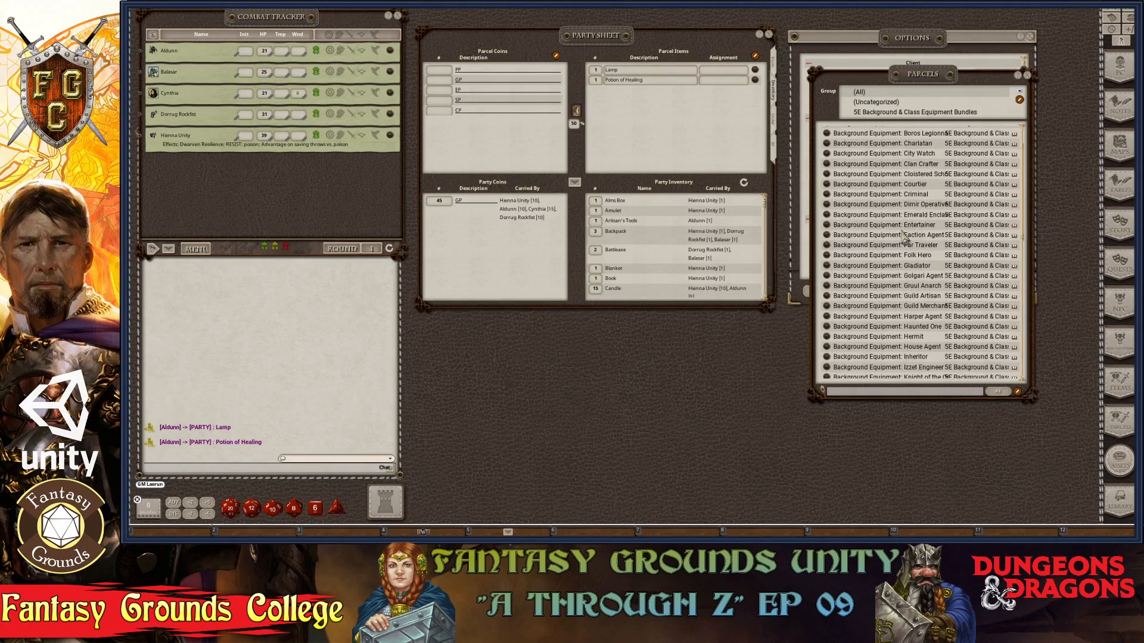
scroll(899, 193, "down", 8)
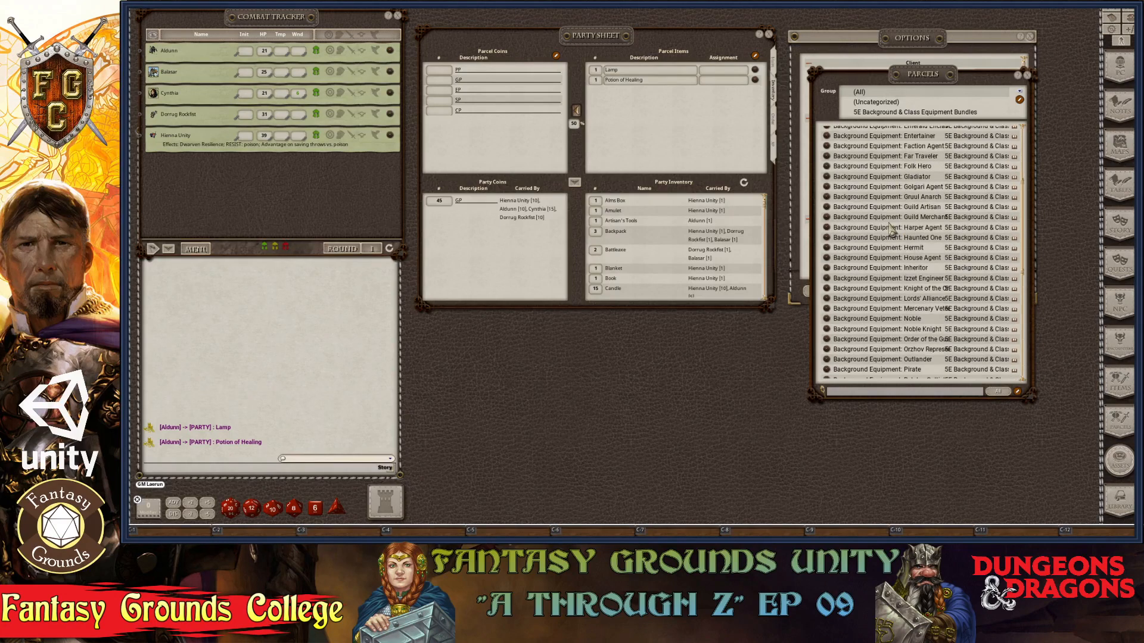
scroll(971, 182, "down", 7)
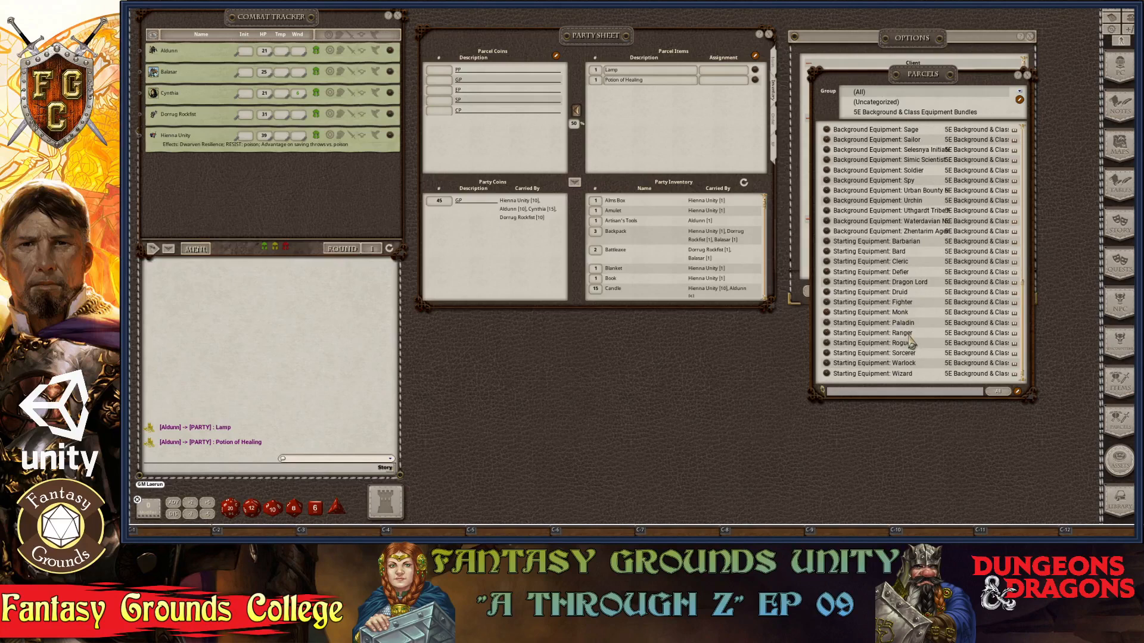
scroll(910, 340, "up", 10)
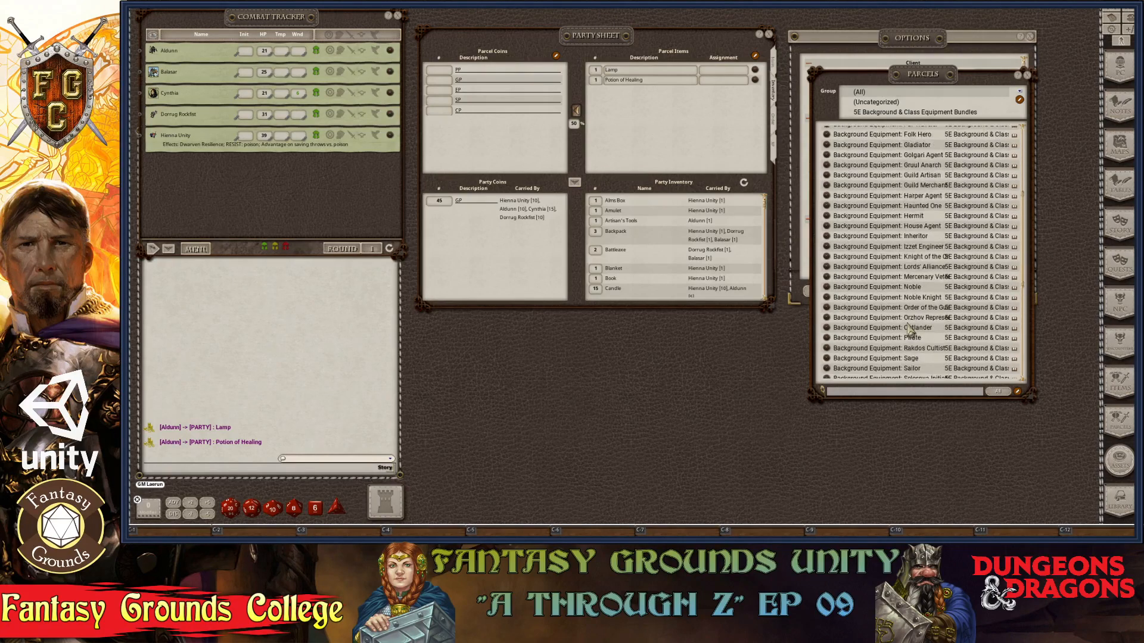
scroll(909, 330, "up", 1)
Step: Create a new parcel, place its window over the Parcels list, and name it Coins
left_click(1017, 392)
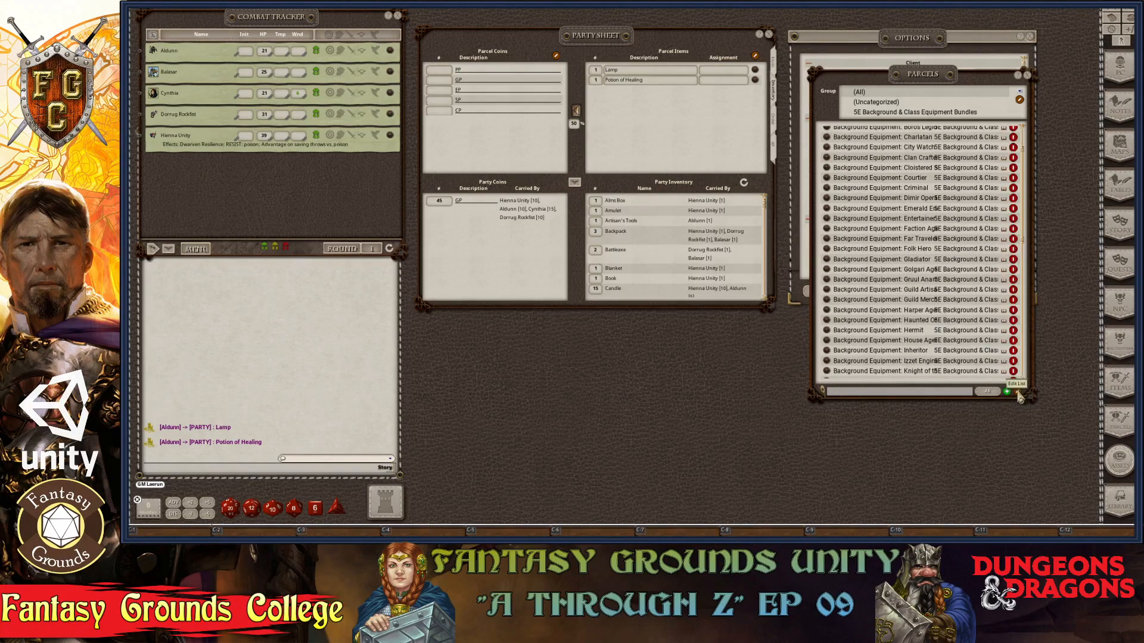
left_click(1007, 391)
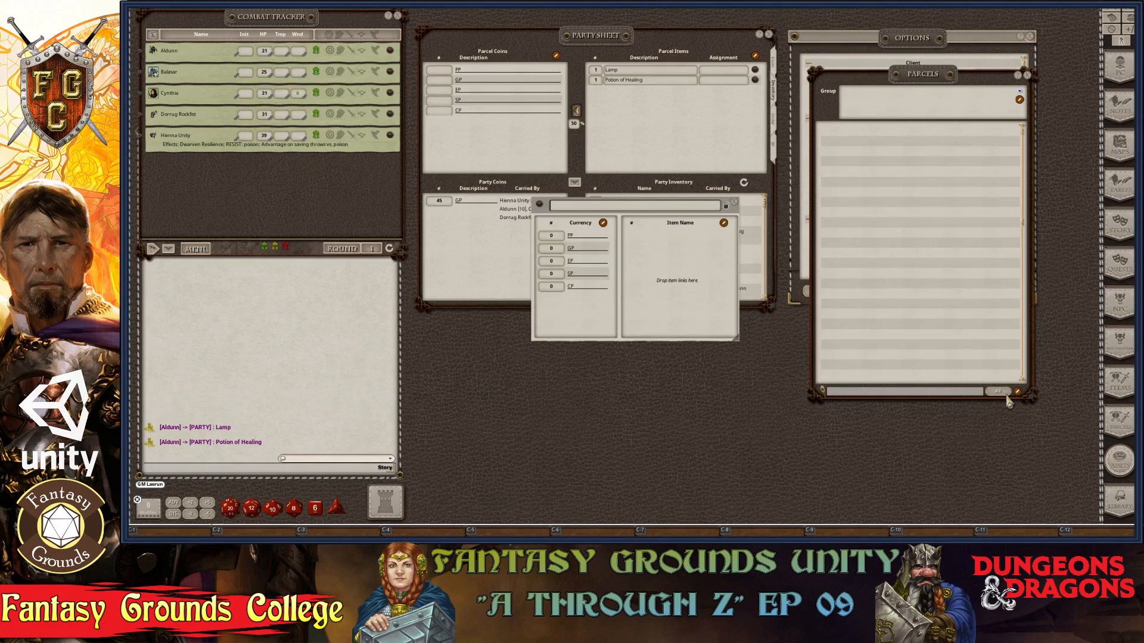
left_click_drag(653, 225, 935, 206)
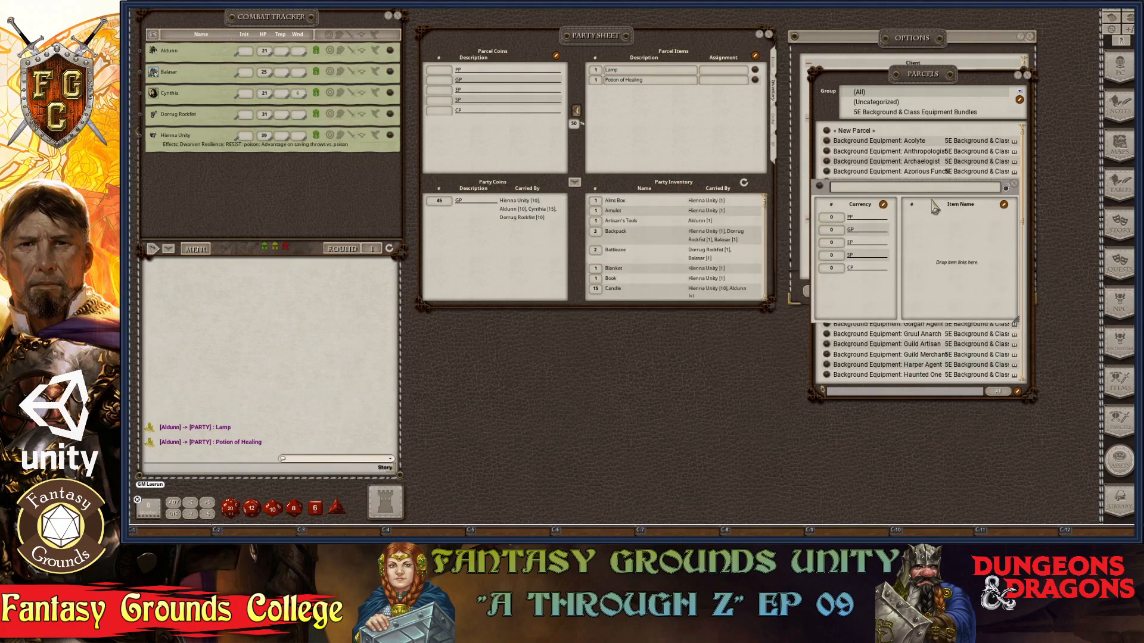
left_click(871, 189)
type("Coins")
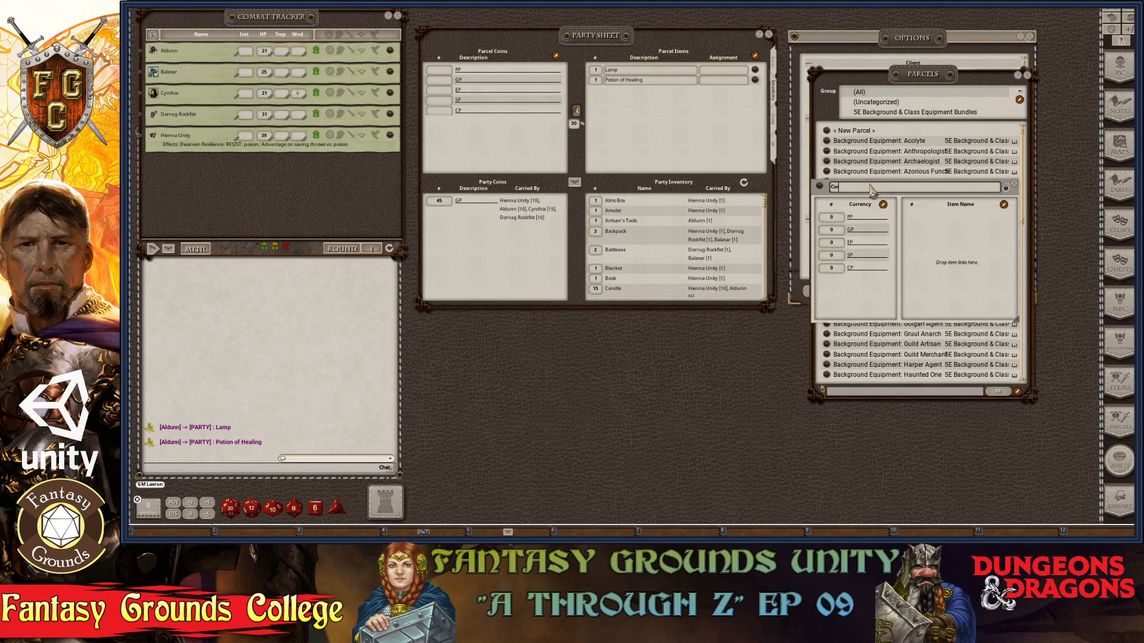
Step: Fill the Coins parcel with 5 PP, 38 GP, 5 EP, 11 SP and 55 CP, and lock it
left_click(832, 218)
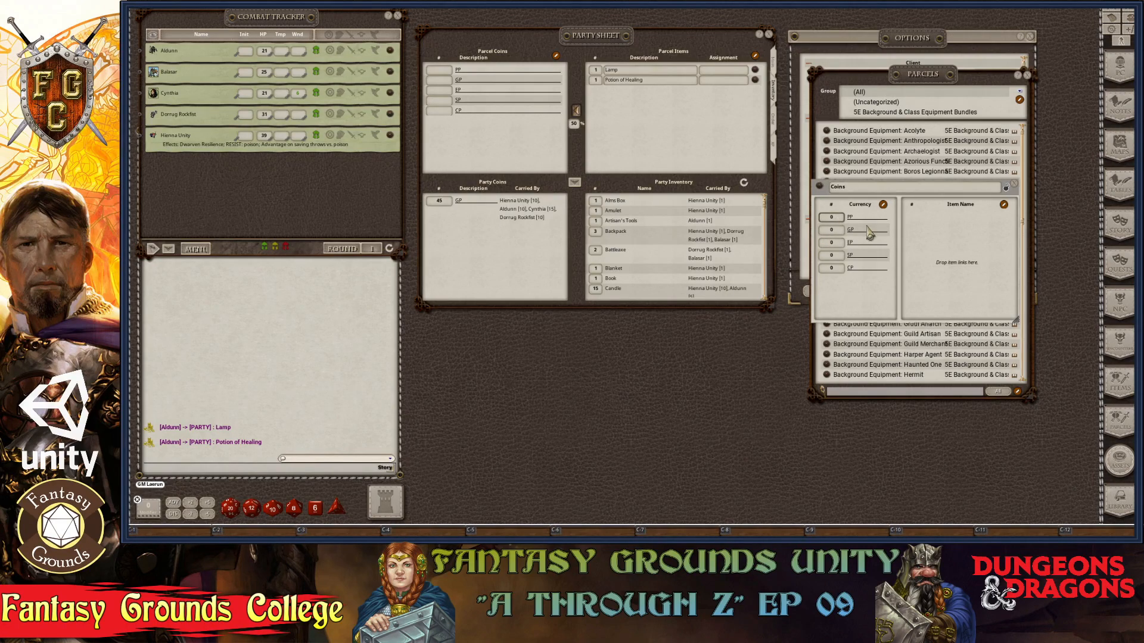
type("5")
left_click(832, 231)
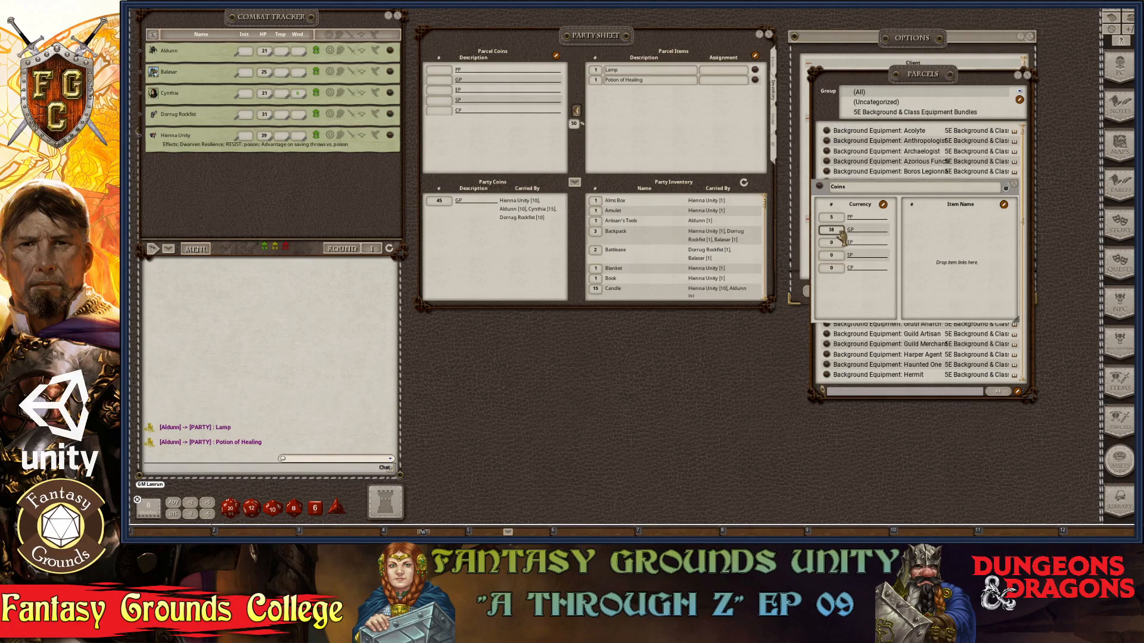
left_click(839, 243)
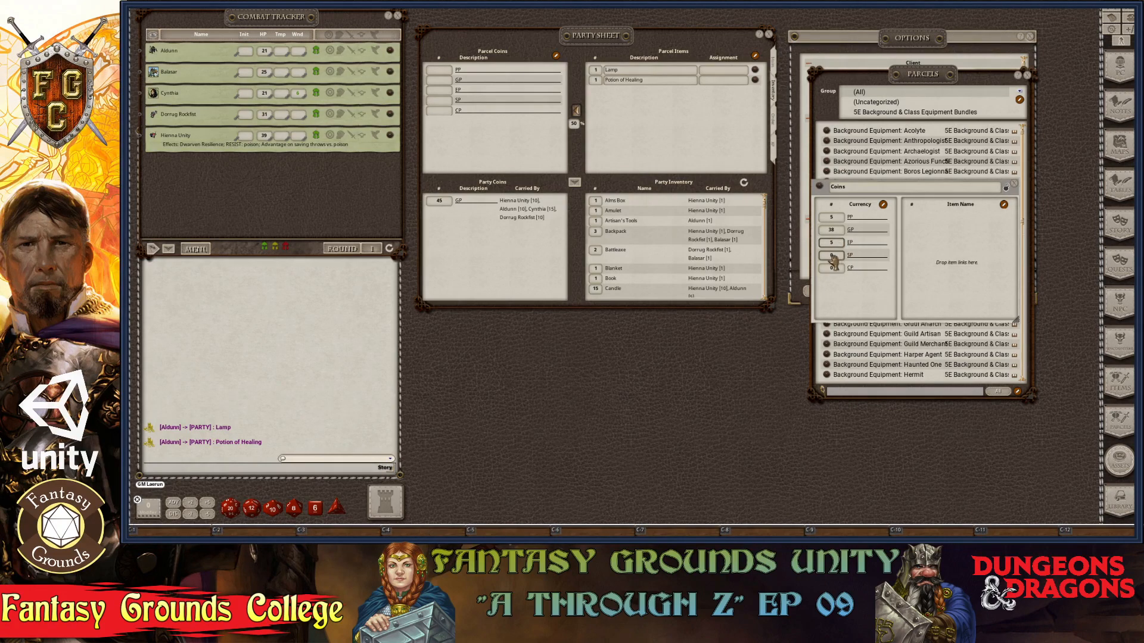
left_click(833, 256)
type("11")
left_click(831, 269)
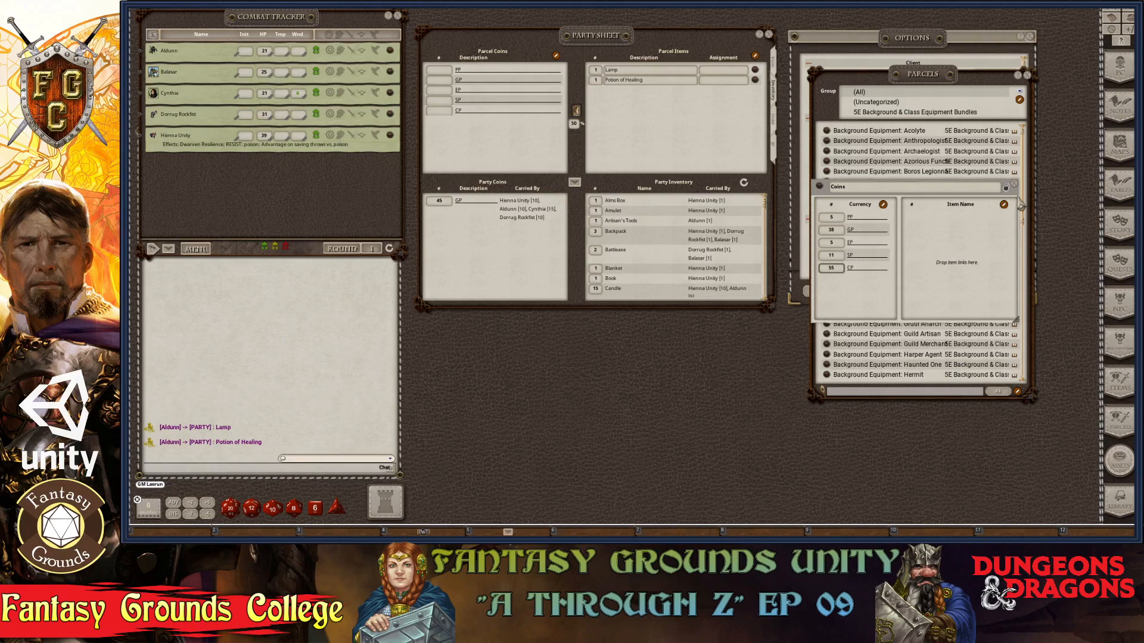
key("ctrl")
left_click(1006, 188)
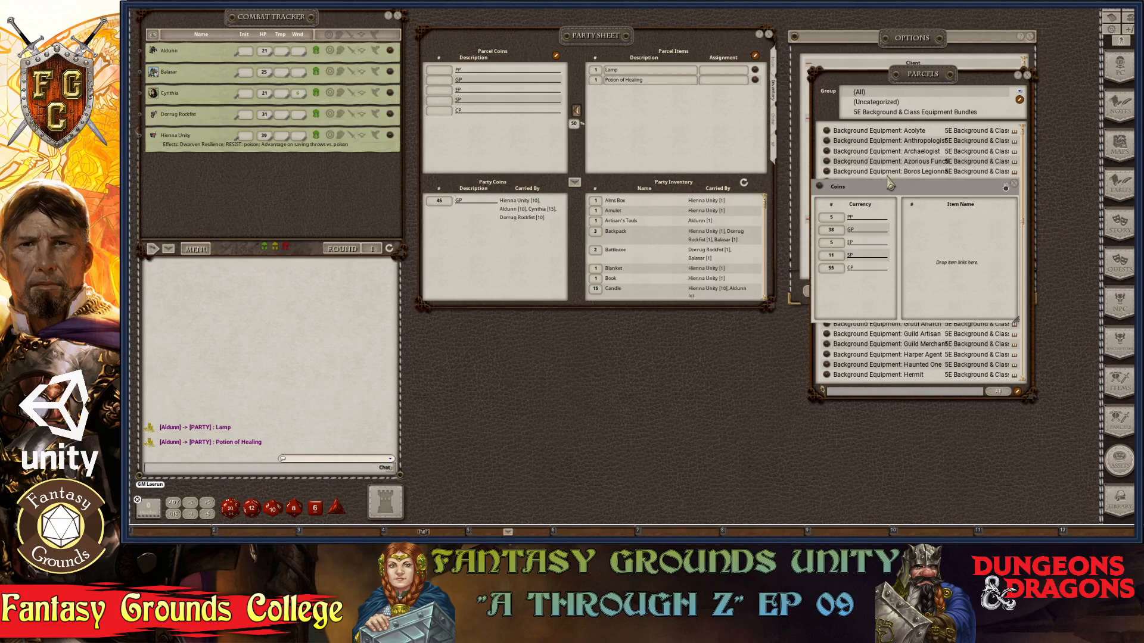
Step: Add the Coins parcel's contents to the party sheet's parcel coins, and close the parcel window
left_click_drag(892, 187, 915, 88)
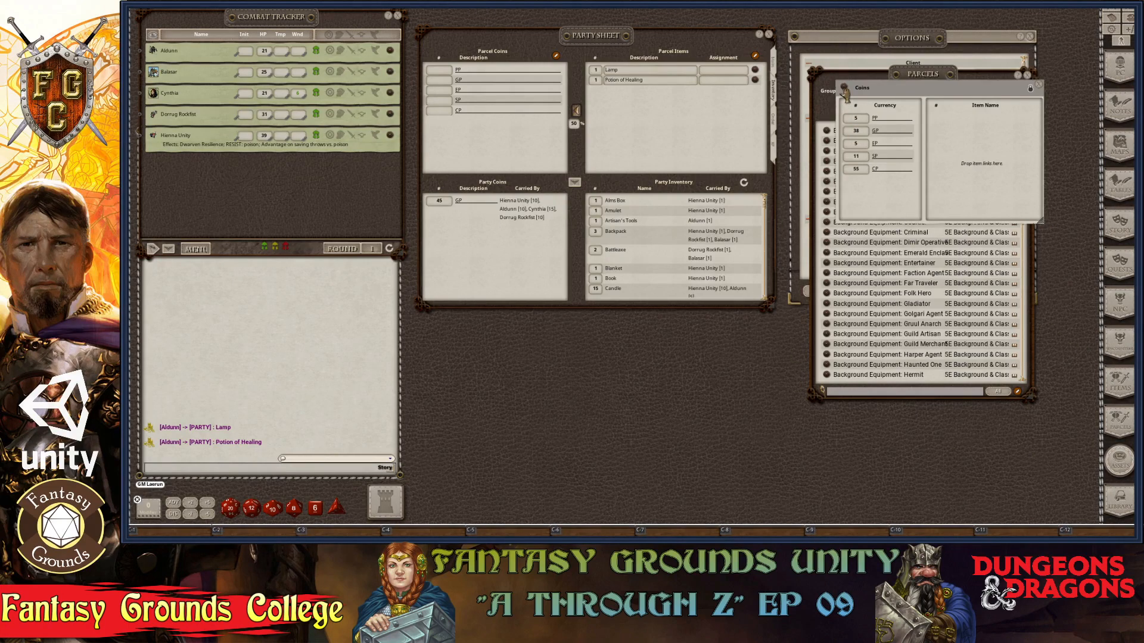
left_click_drag(845, 92, 446, 77)
left_click(1035, 87)
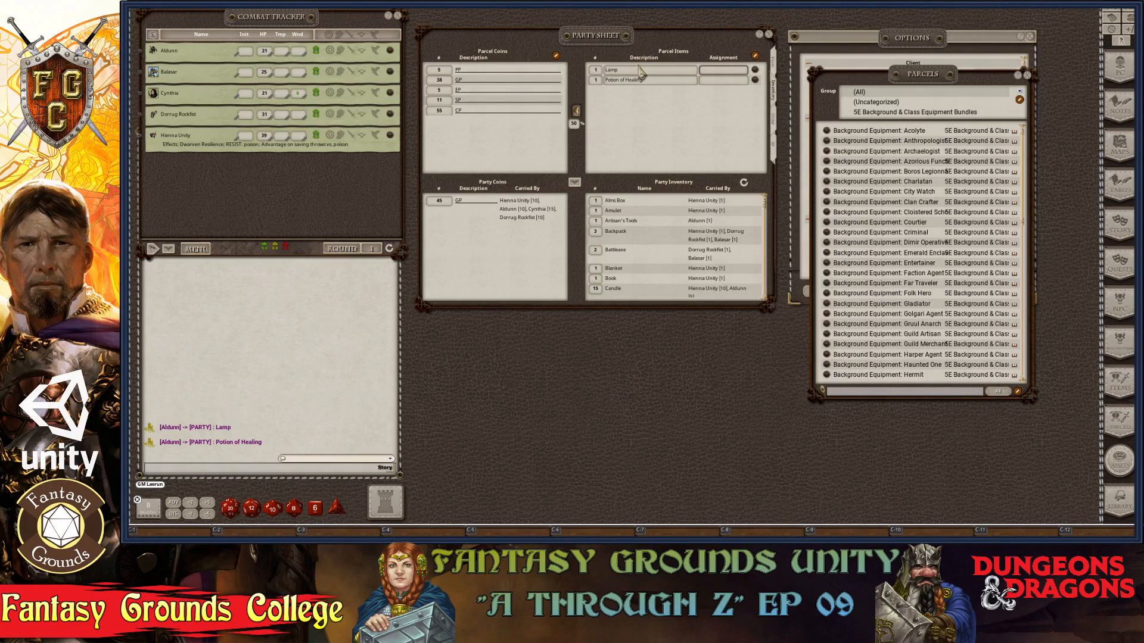
Step: Examine the Lamp and Potion of Healing records from the parcel items, and close them along with the Parcels list
left_click(755, 70)
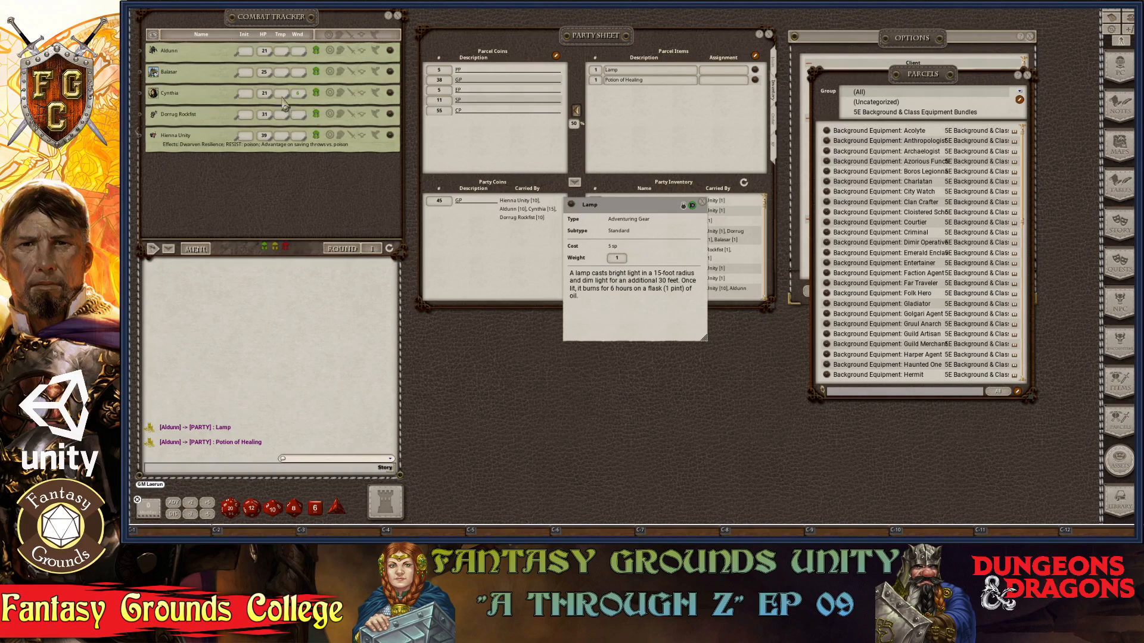
left_click(703, 203)
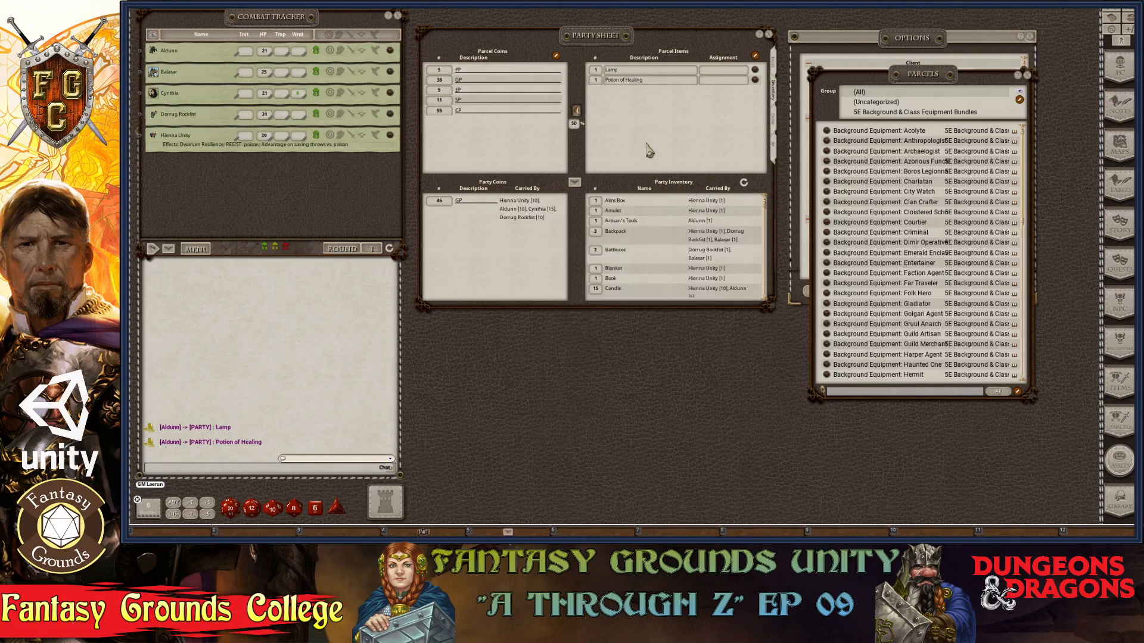
left_click(755, 80)
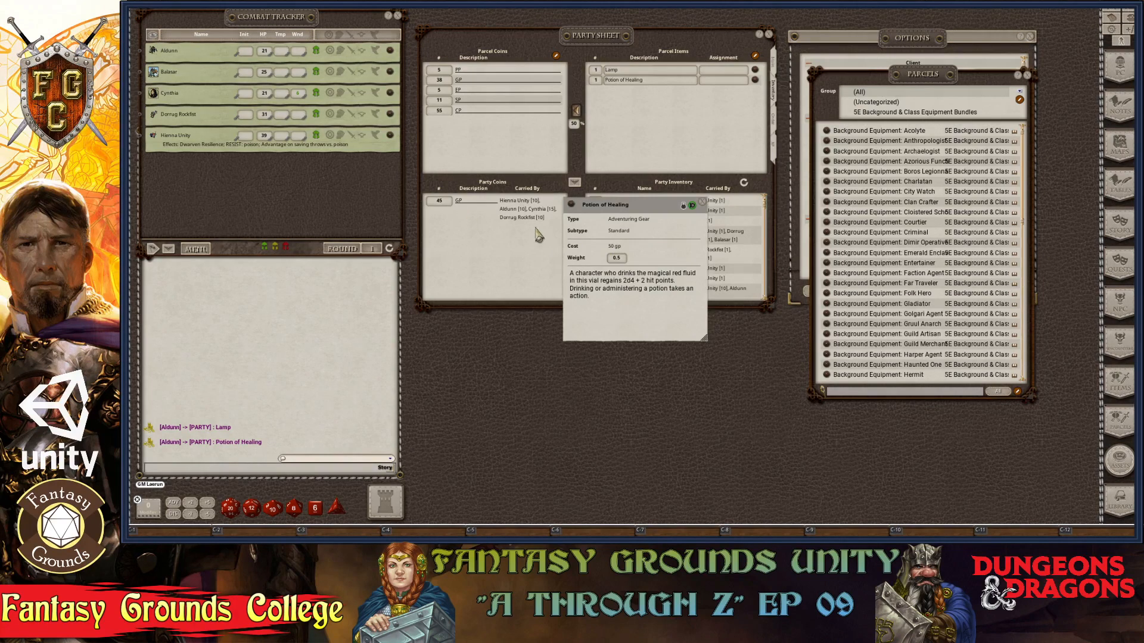
left_click(684, 206)
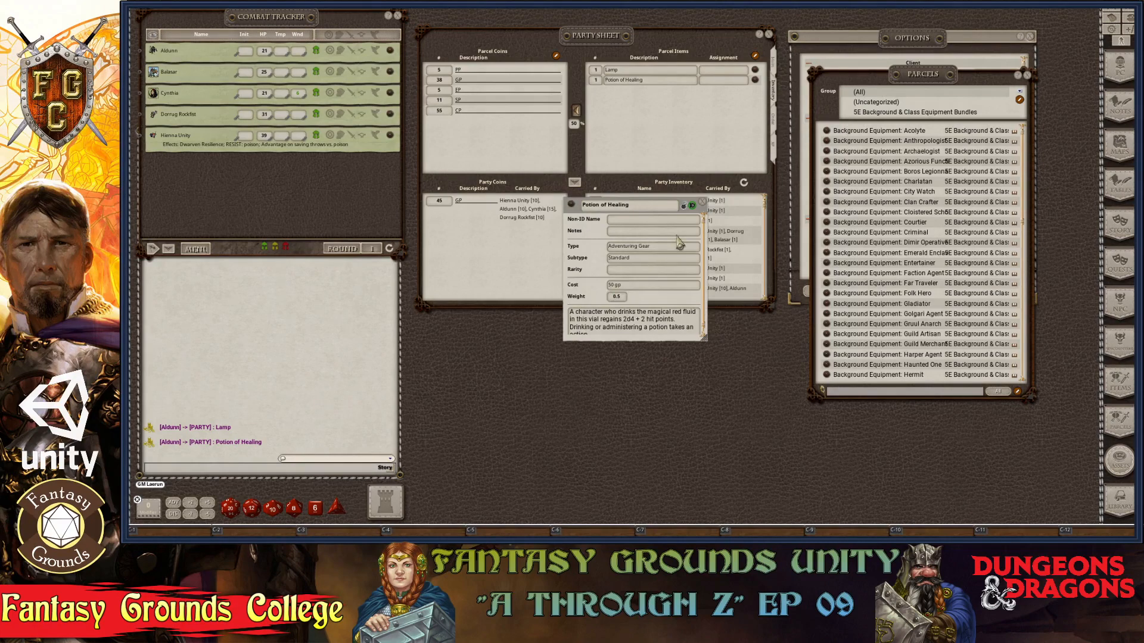
left_click(684, 206)
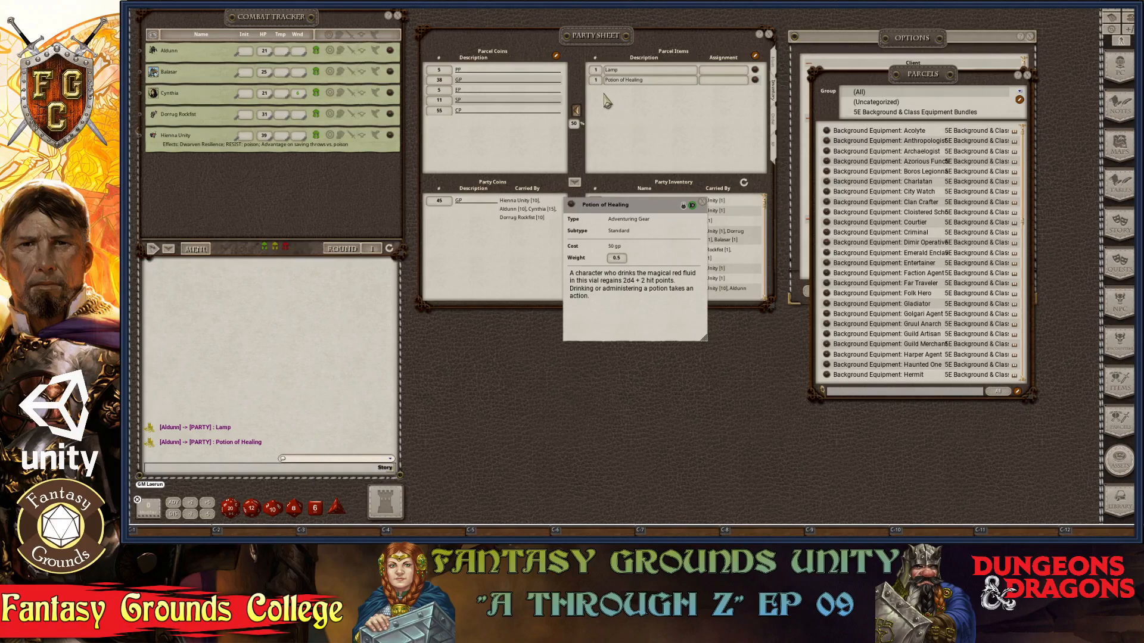
left_click(703, 202)
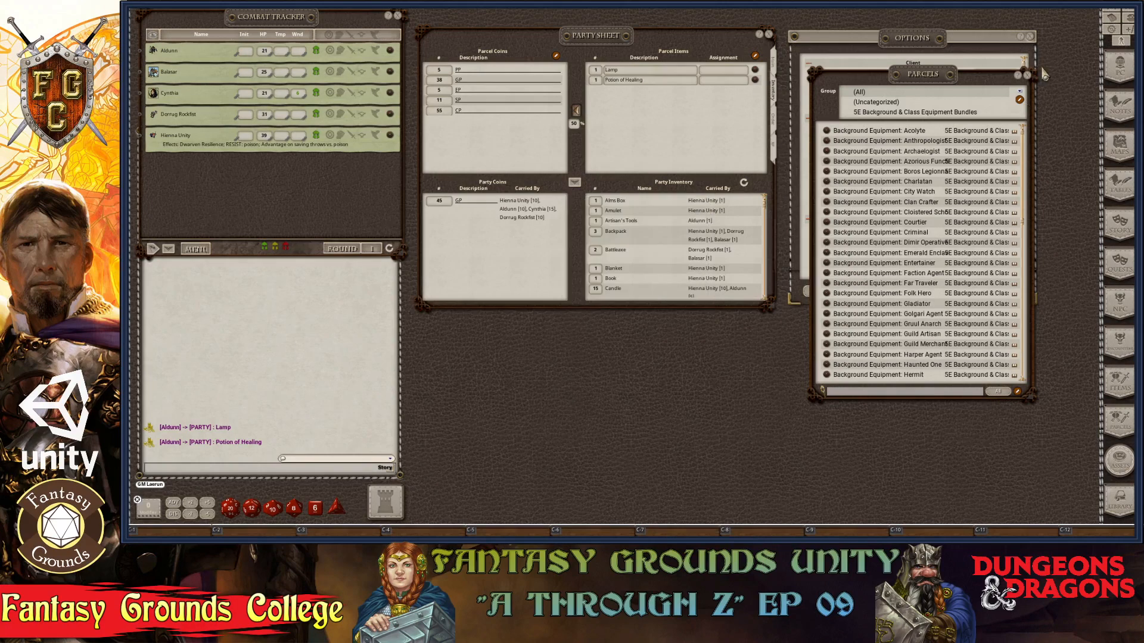
left_click(1027, 75)
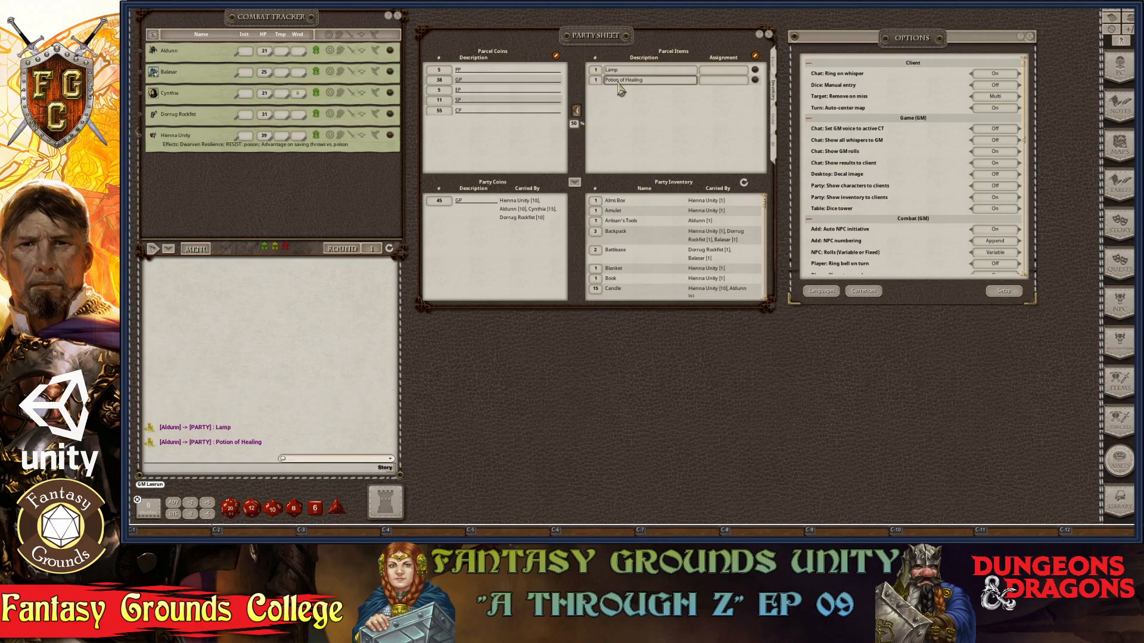
Step: Open Dorrug Rockfist's character sheet over the combat tracker, look through his skills, and close it
key("ctrl")
key("ctrl")
key("ctrl")
left_click(390, 115, "ctrl")
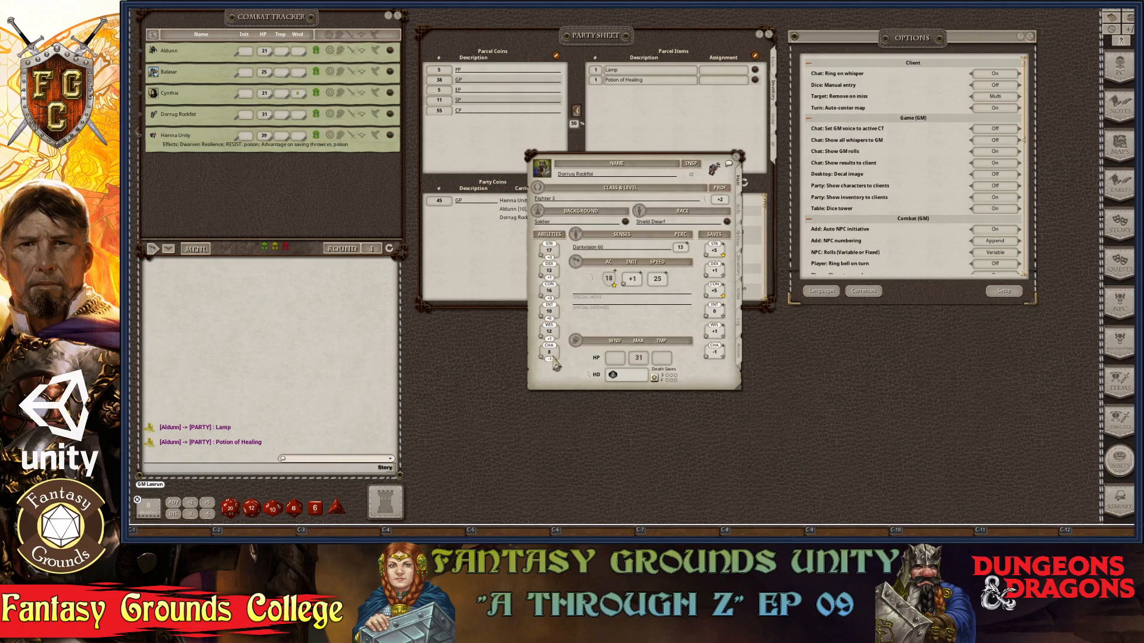
left_click_drag(663, 159, 306, 78)
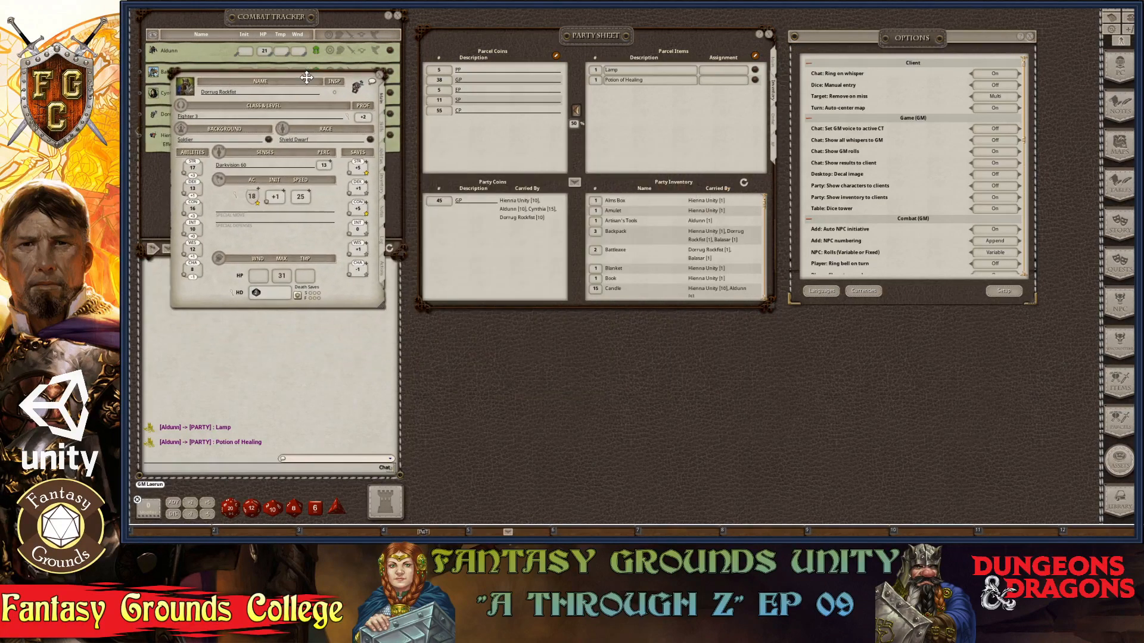
key("ctrl")
left_click(384, 132)
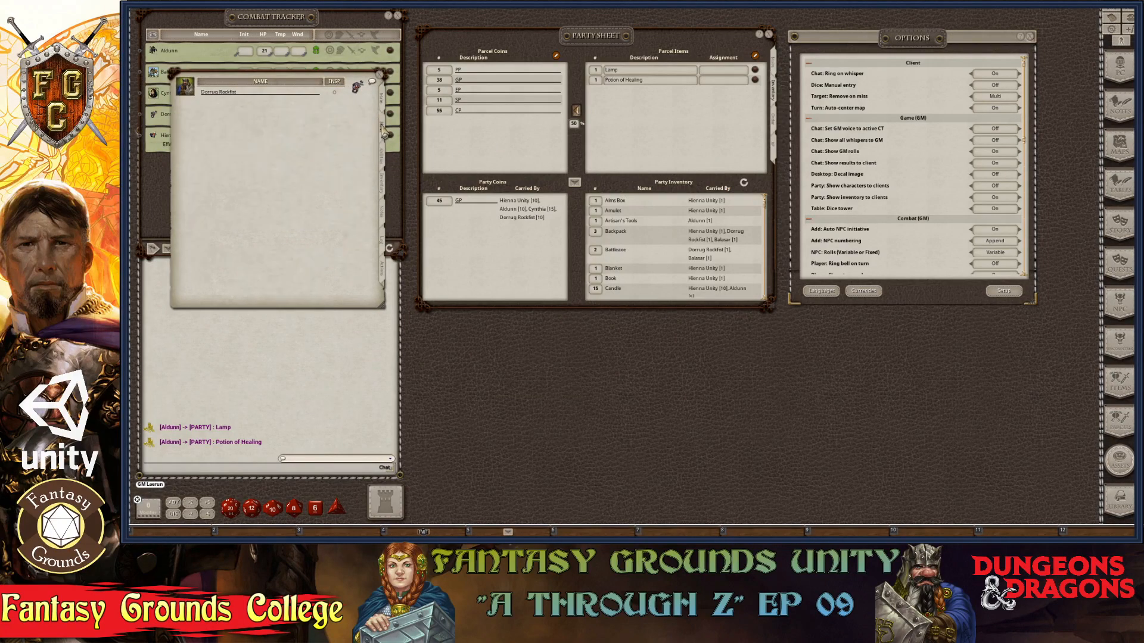
scroll(250, 275, "down", 1)
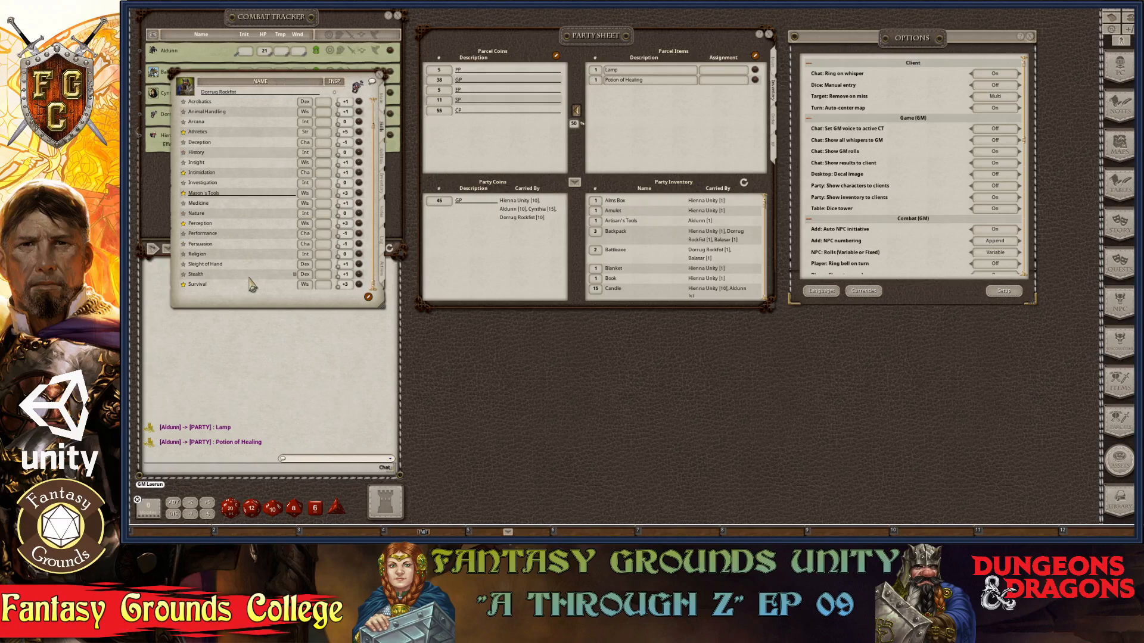
key("ctrl")
scroll(252, 285, "up", 1)
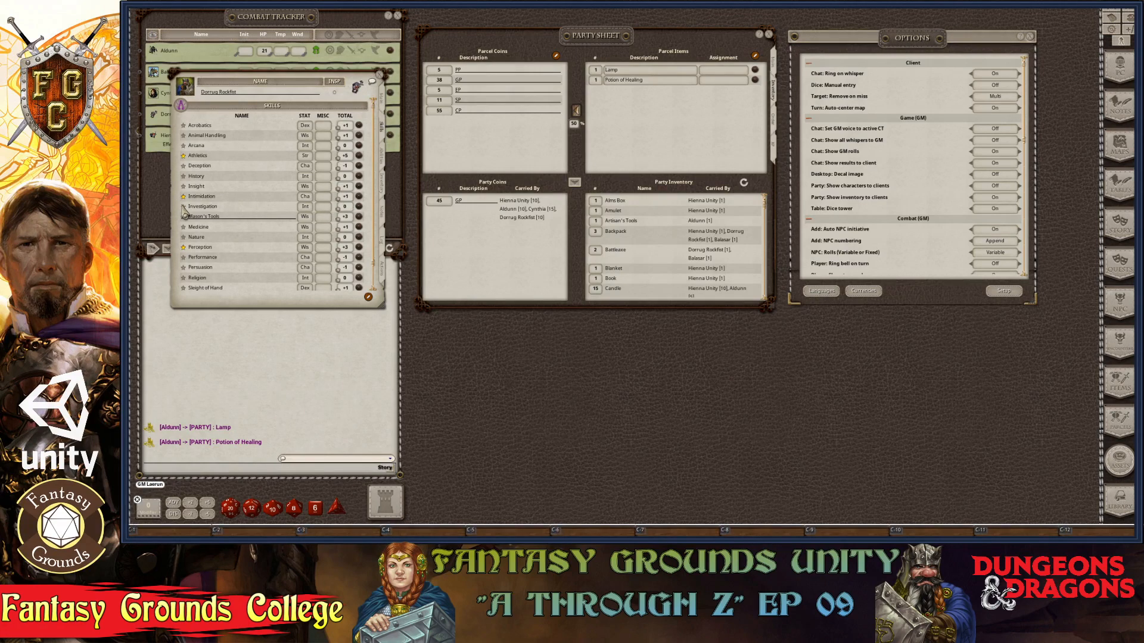
left_click(379, 75)
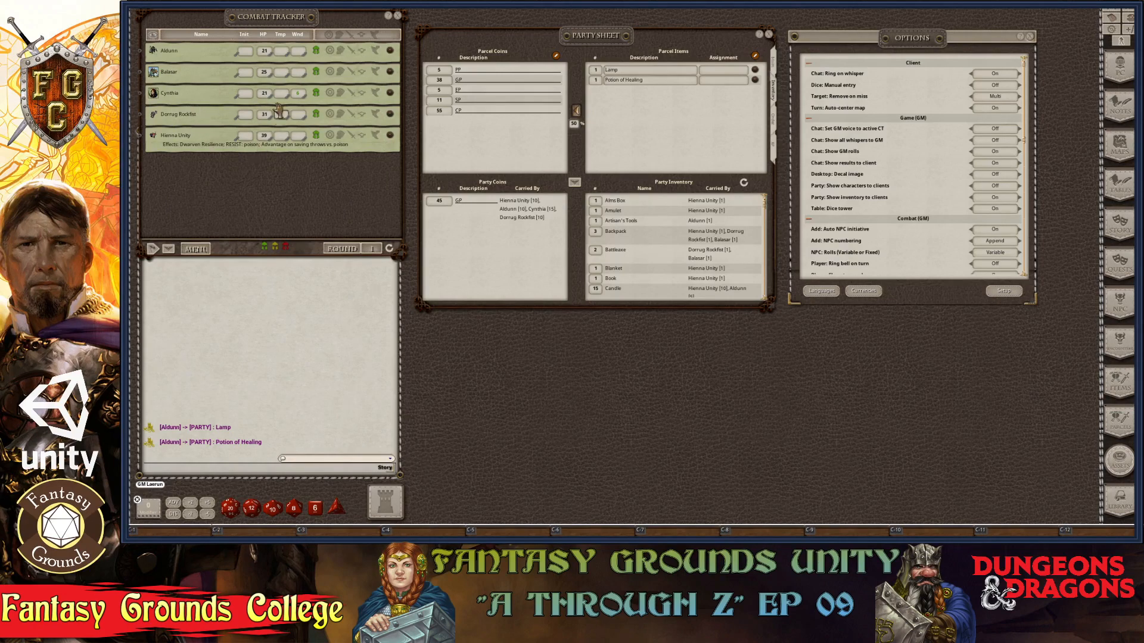
Step: Open Aldunn's skills from the combat tracker and roll his Persuasion check in the dice tower
left_click(390, 52)
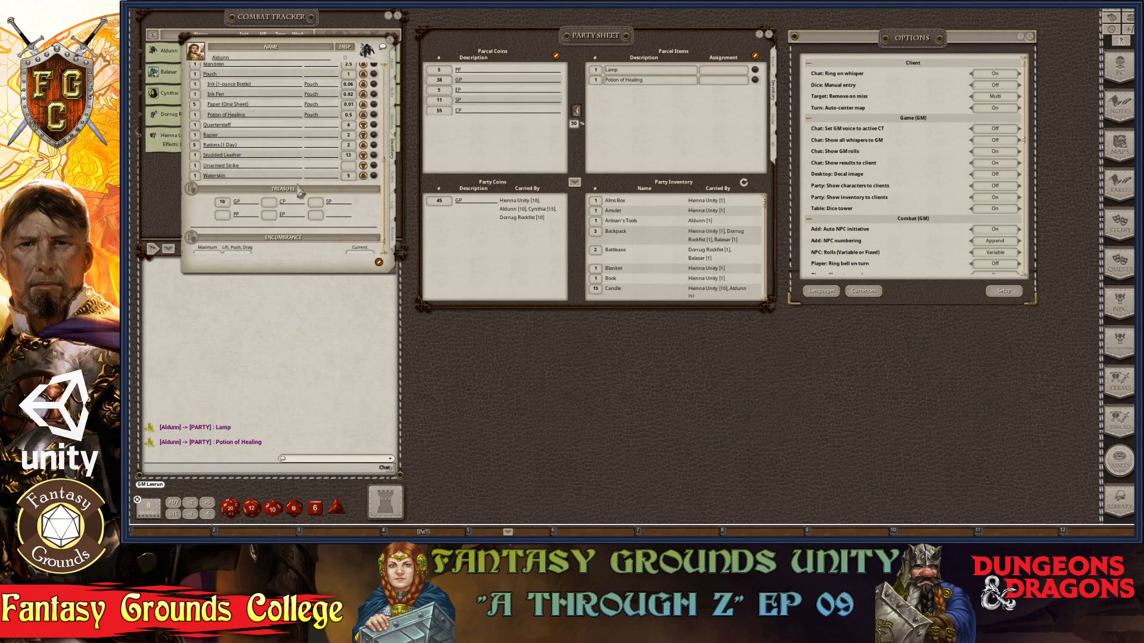
left_click(392, 98)
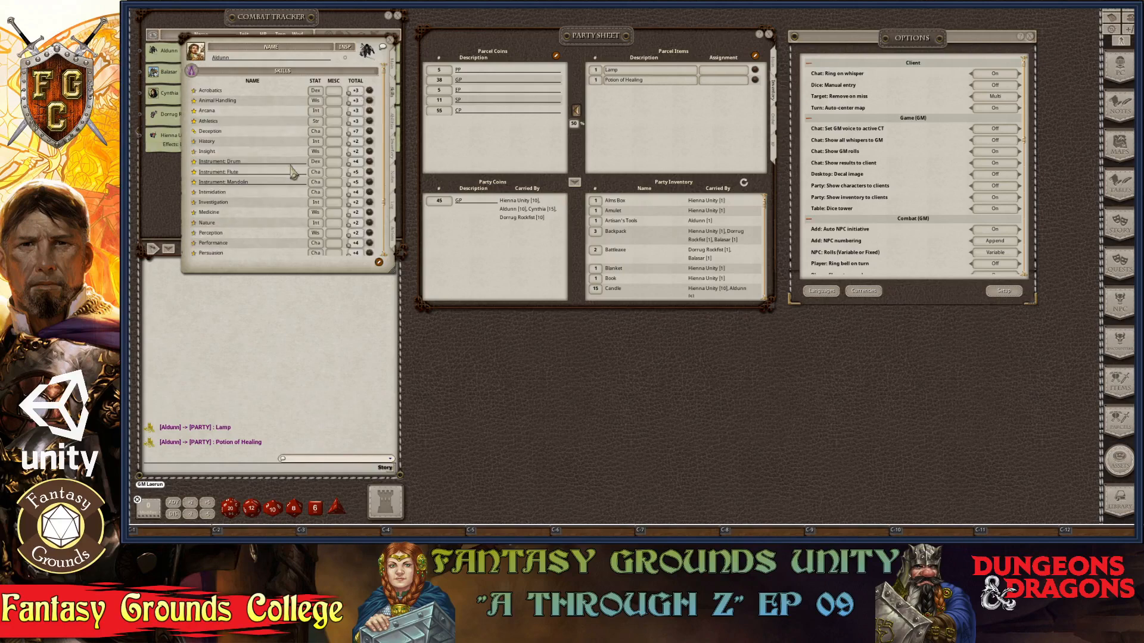
scroll(288, 235, "down", 3)
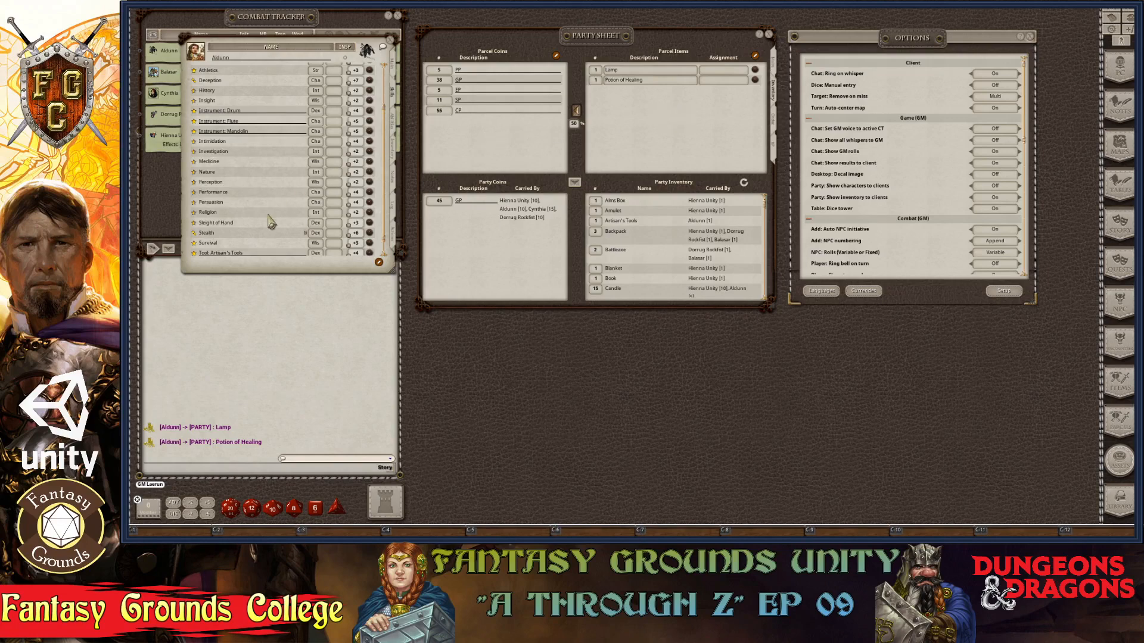
scroll(296, 238, "down", 1)
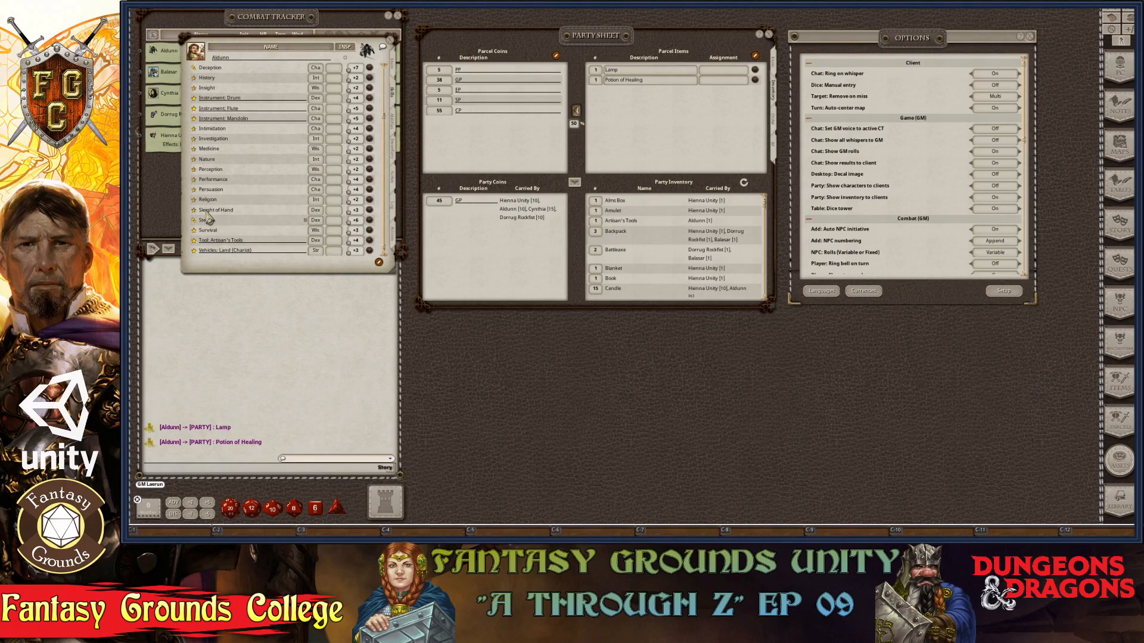
left_click_drag(352, 197, 390, 511)
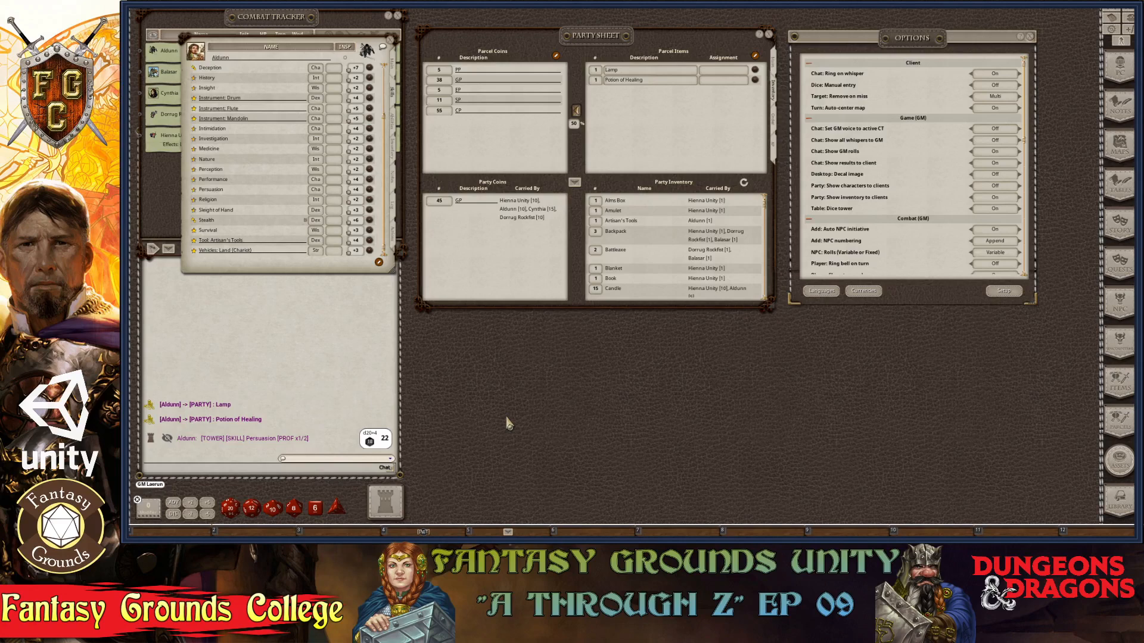
Step: Sell the Lamp and Potion of Healing from the parcel items at 85% and distribute the parcel coins across the party
key("ctrl")
key("ctrl")
key("ctrl")
key("ctrl")
key("ctrl")
key("ctrl")
scroll(575, 126, "down", 20)
type("5")
key("ctrl")
left_click(577, 113)
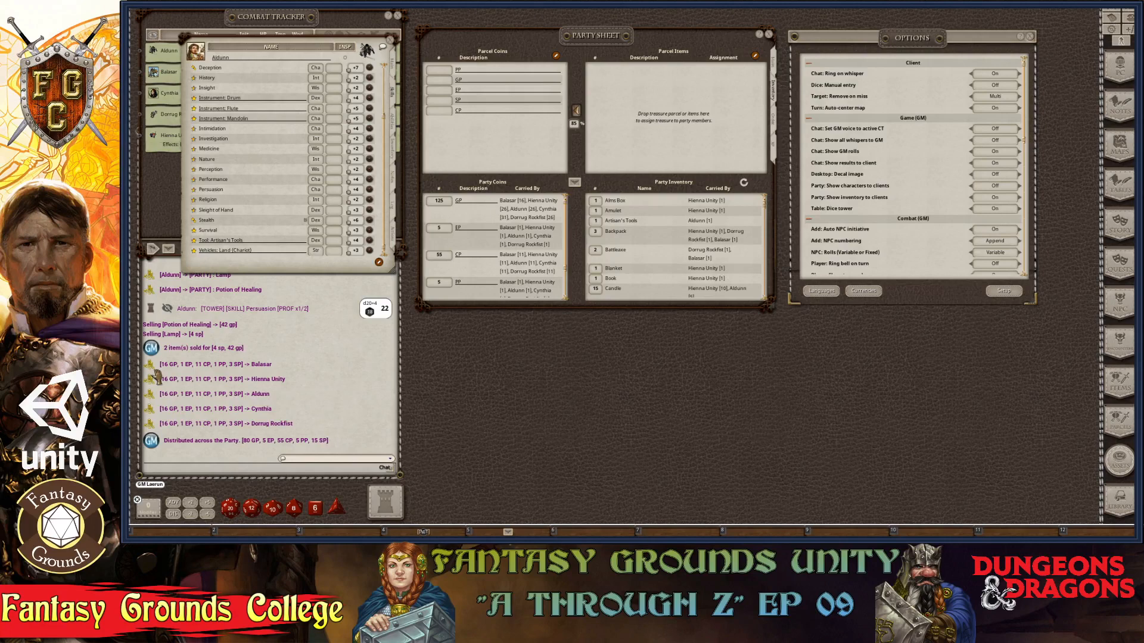
Step: Look through the party coins and the party inventory to see who carries what
scroll(673, 248, "down", 3)
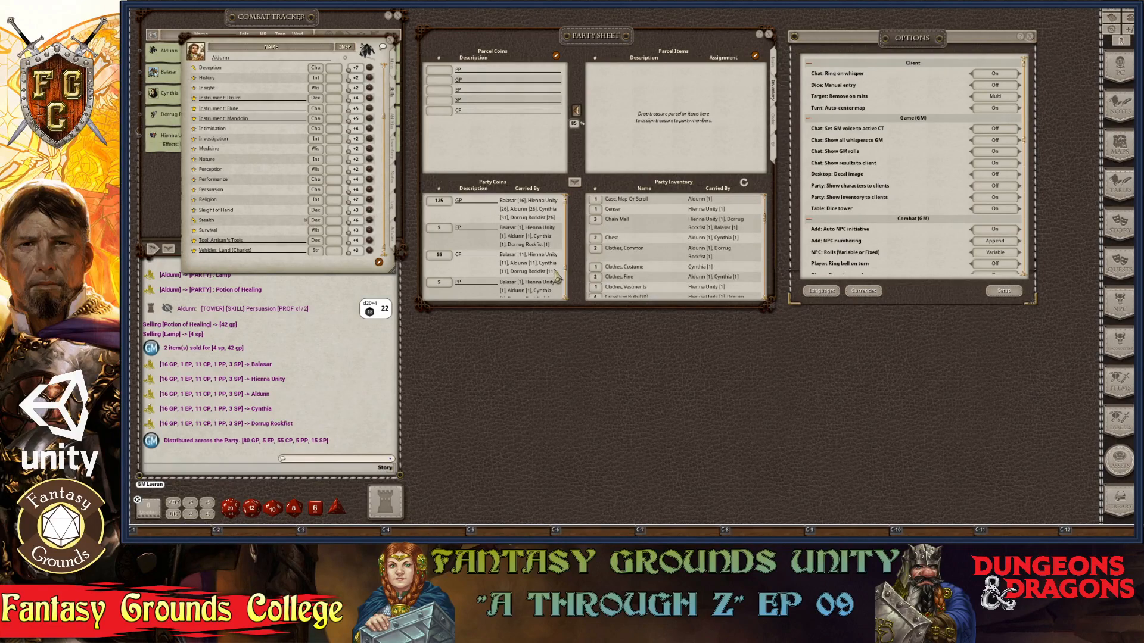
scroll(556, 275, "down", 2)
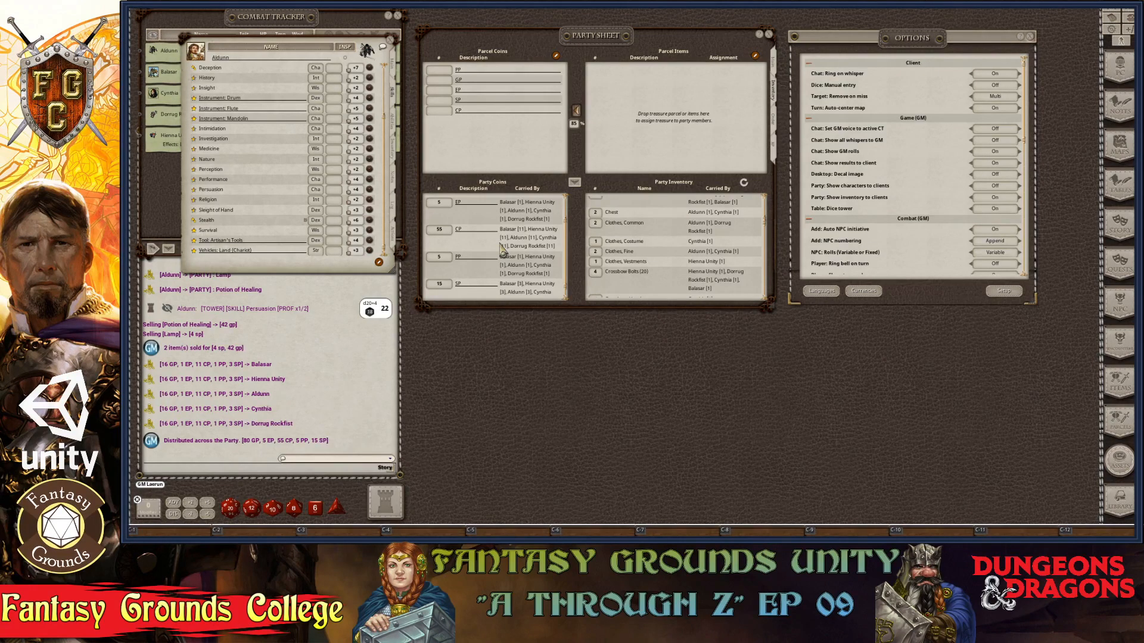
scroll(502, 249, "up", 2)
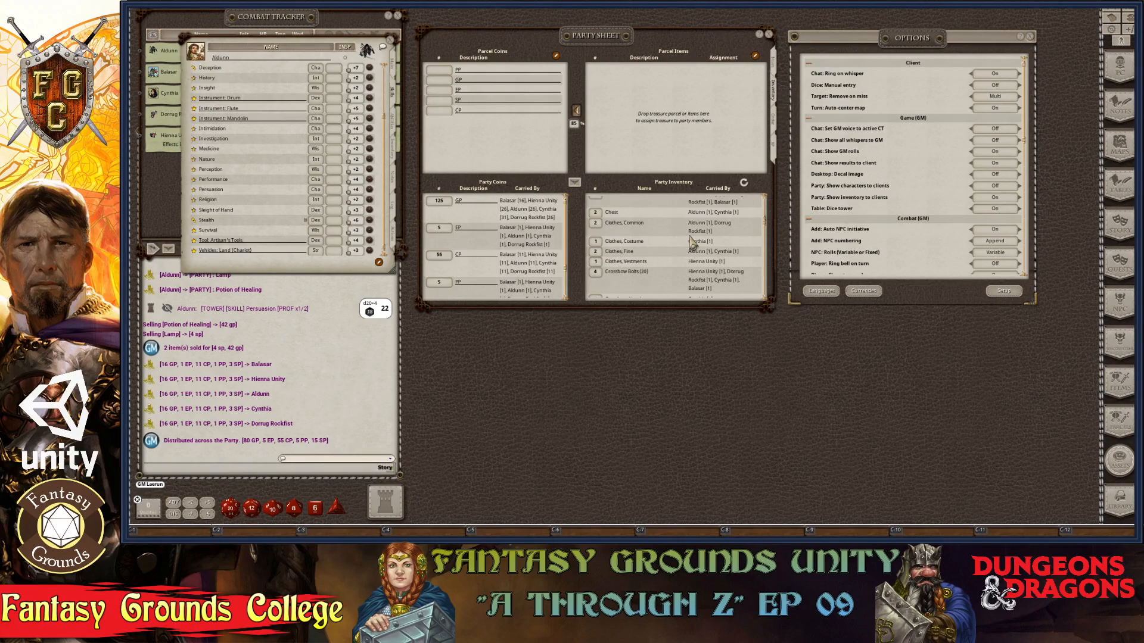
scroll(692, 244, "down", 5)
scroll(605, 266, "down", 1)
scroll(512, 254, "down", 2)
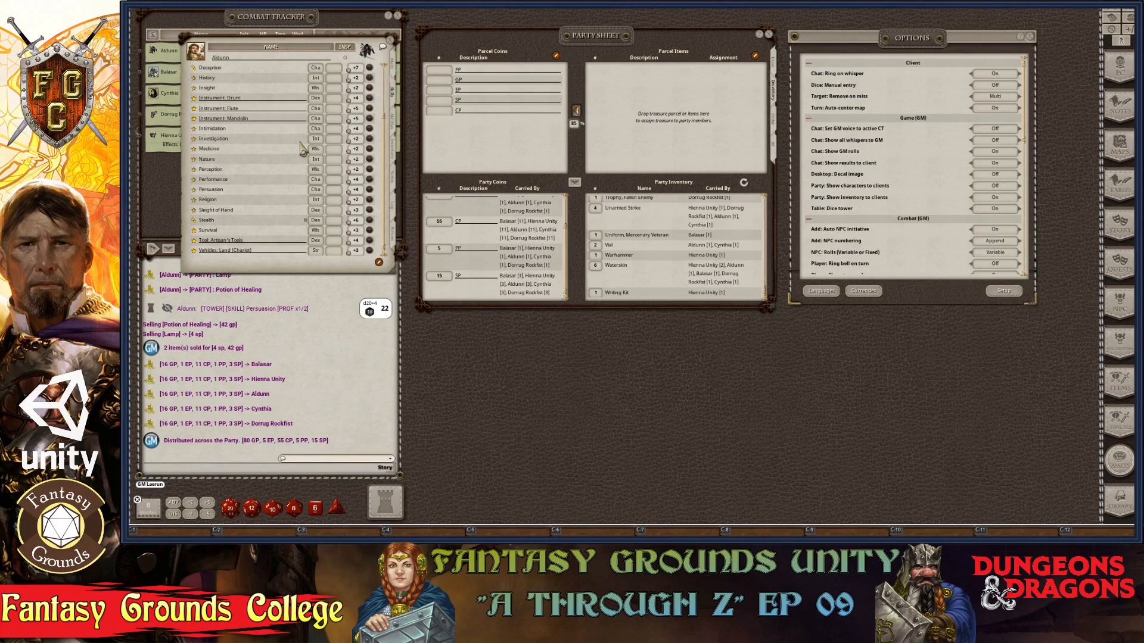
Step: Check the treasure section of Aldunn's inventory for his share of the coins, and close his character sheet
left_click(392, 122)
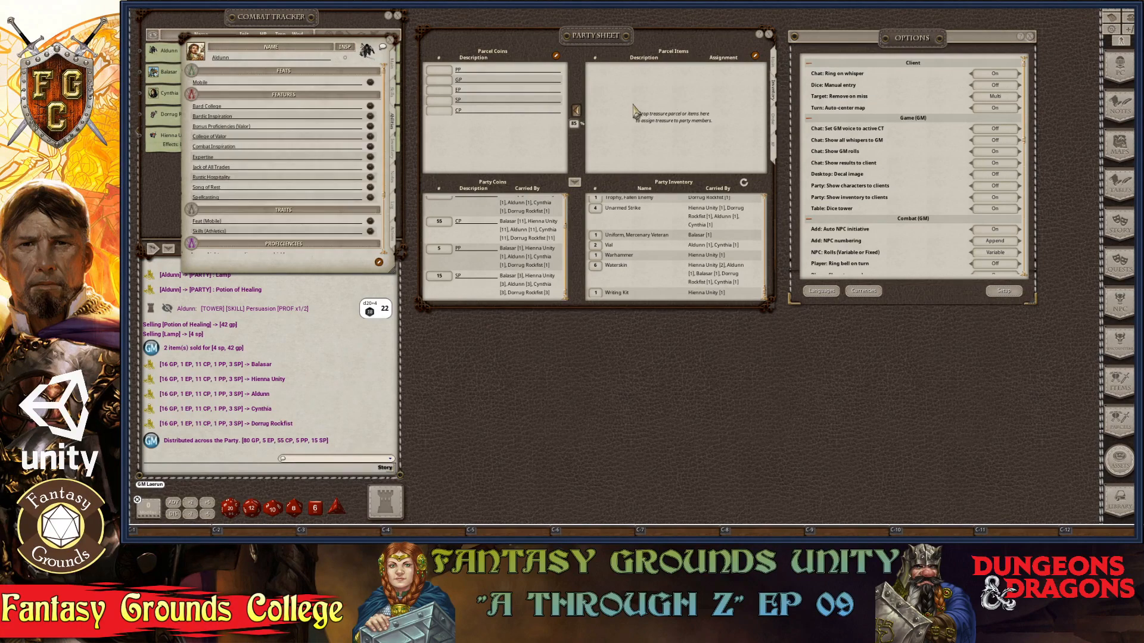
left_click(398, 158)
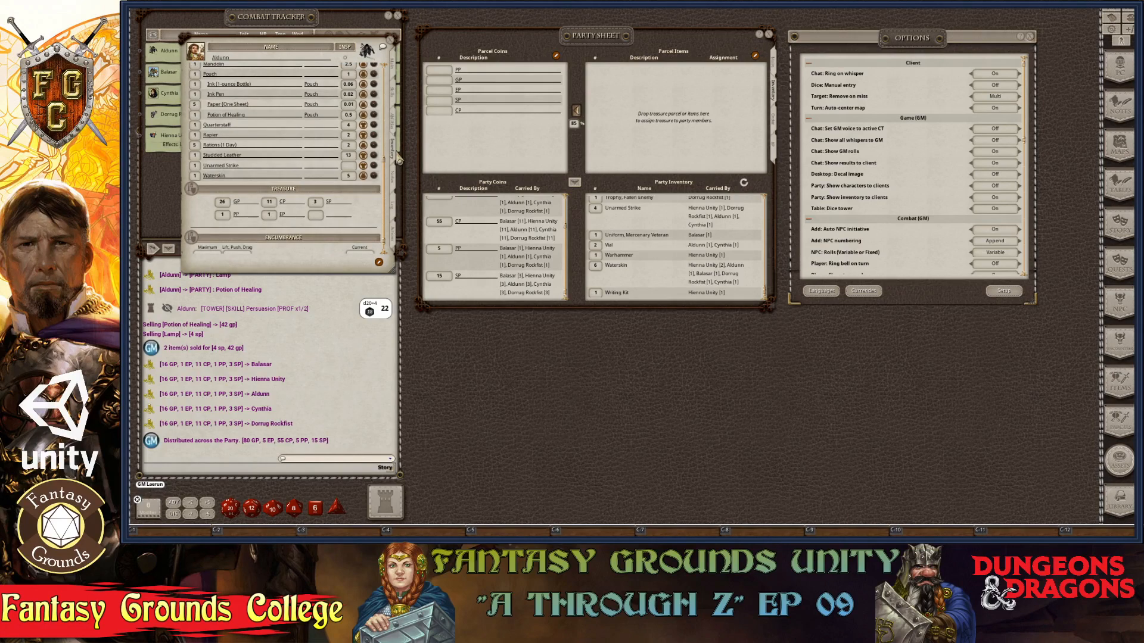
scroll(376, 123, "up", 1)
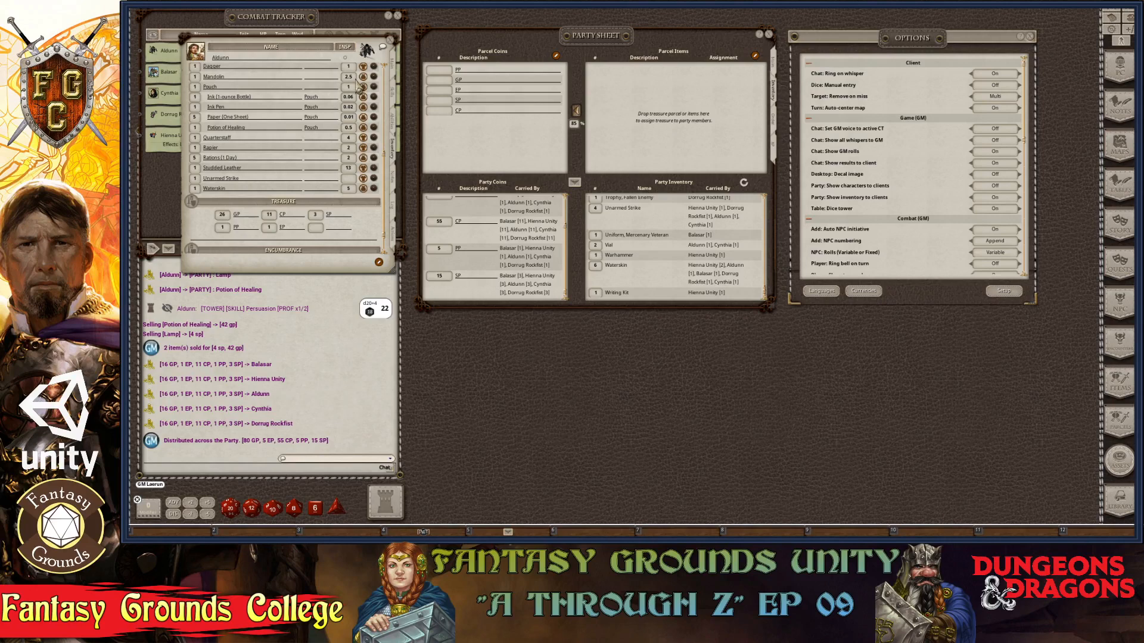
scroll(350, 169, "down", 1)
scroll(366, 134, "down", 1)
left_click(394, 60)
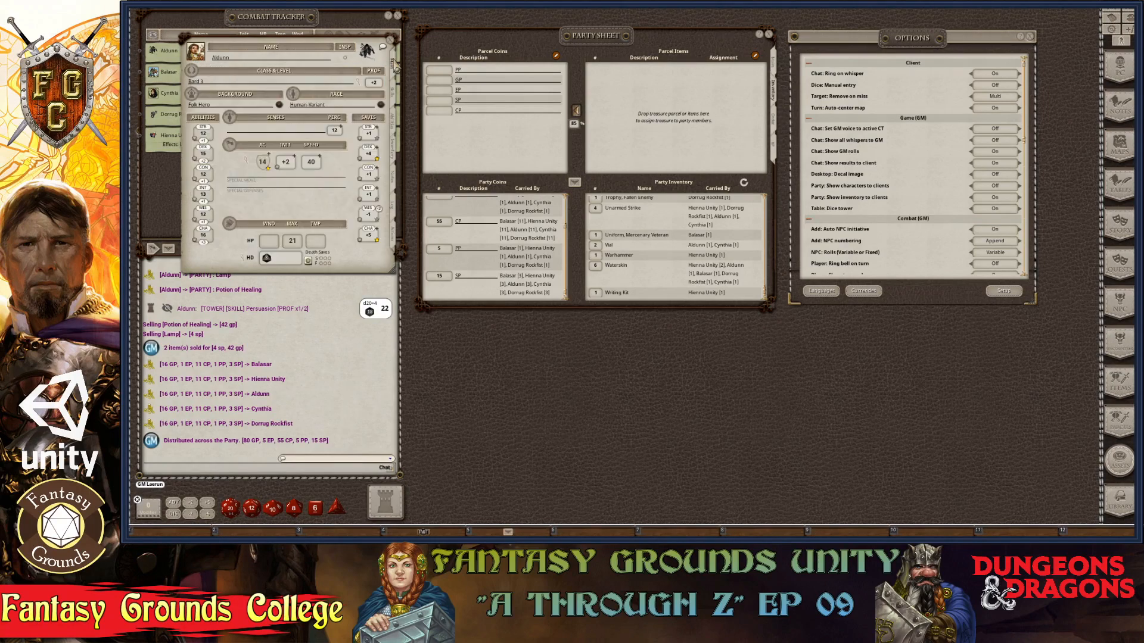
left_click(391, 40)
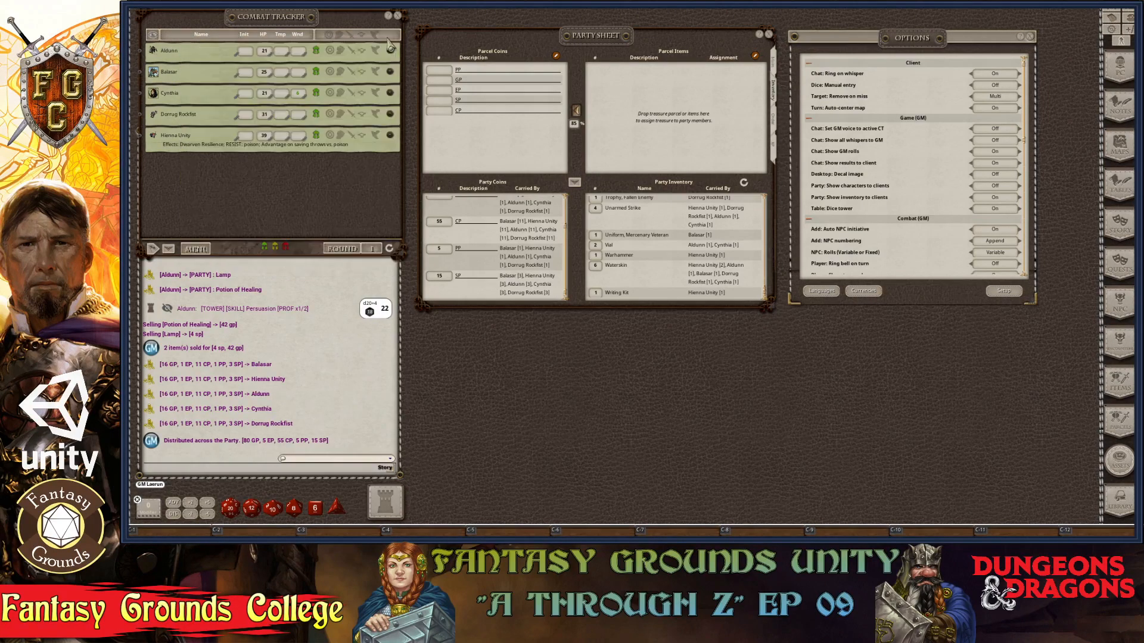
Step: Move one Potion of Healing from Balasar's inventory to the party sheet's parcel items, and close his character sheet
left_click(391, 72)
left_click_drag(631, 172, 277, 44)
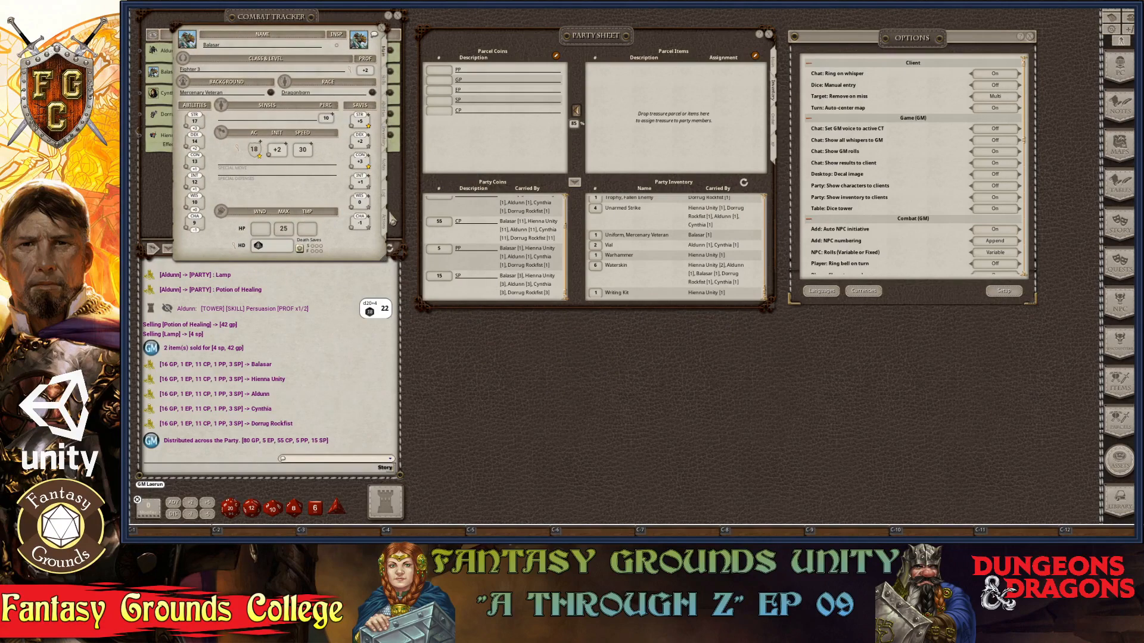
left_click(384, 145)
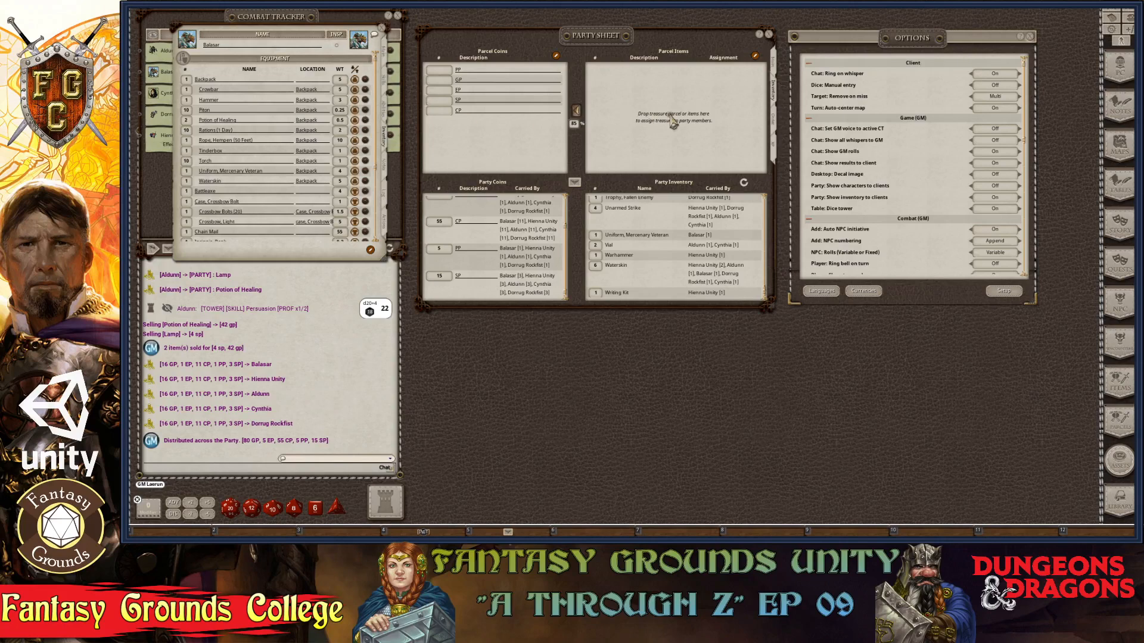
left_click_drag(673, 122, 672, 119)
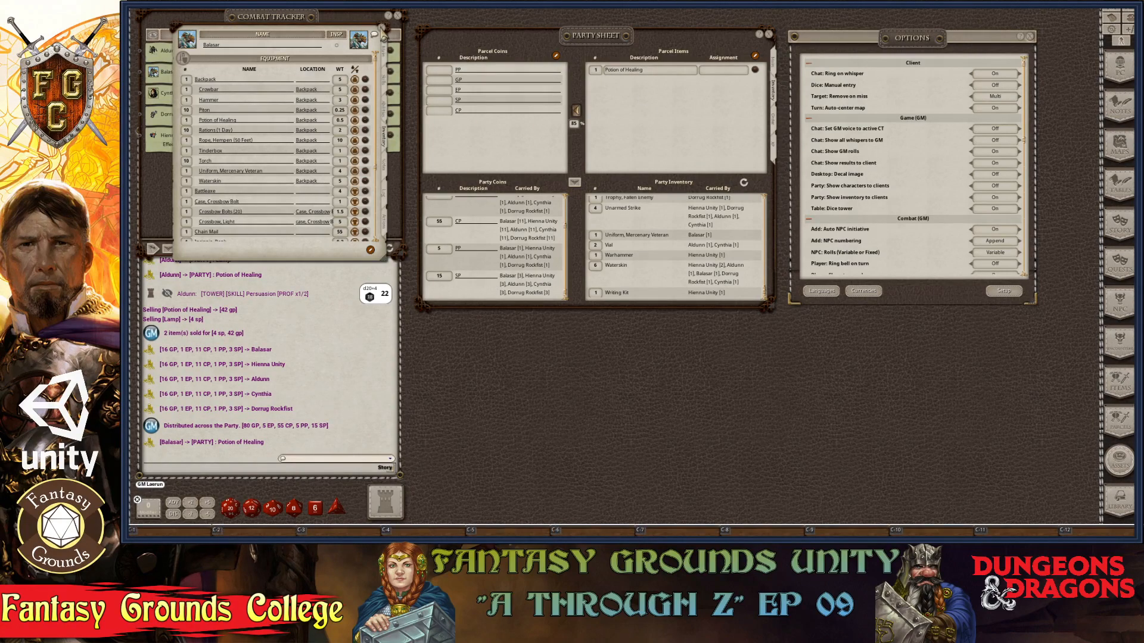
left_click(382, 29)
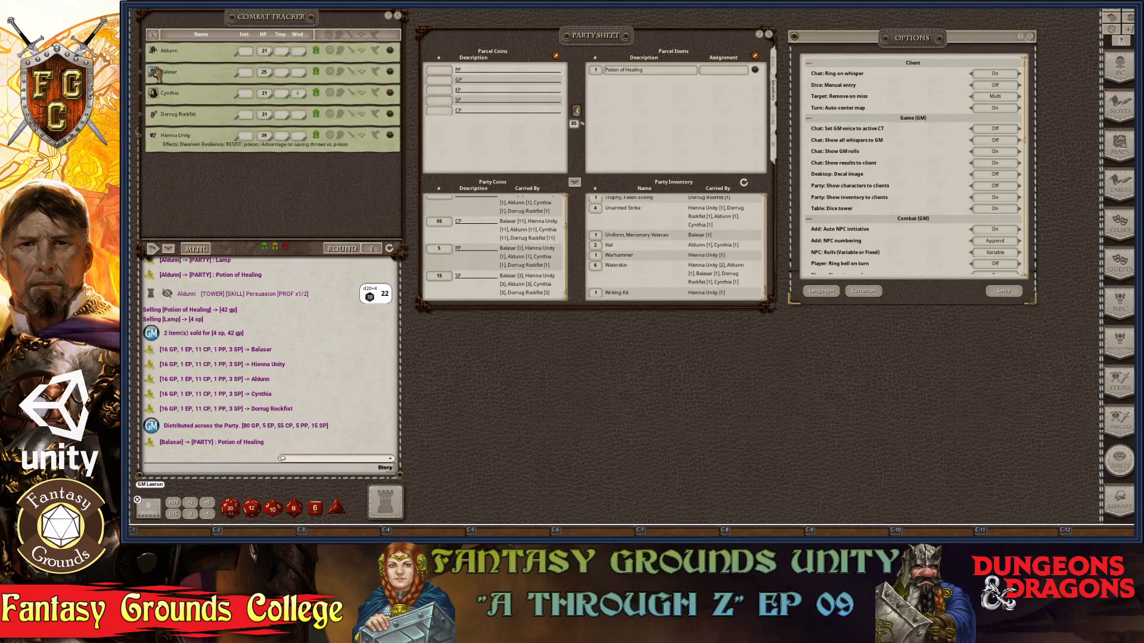
Step: Open Aldunn's inventory and give him the Potion of Healing from the parcel items
left_click(390, 51)
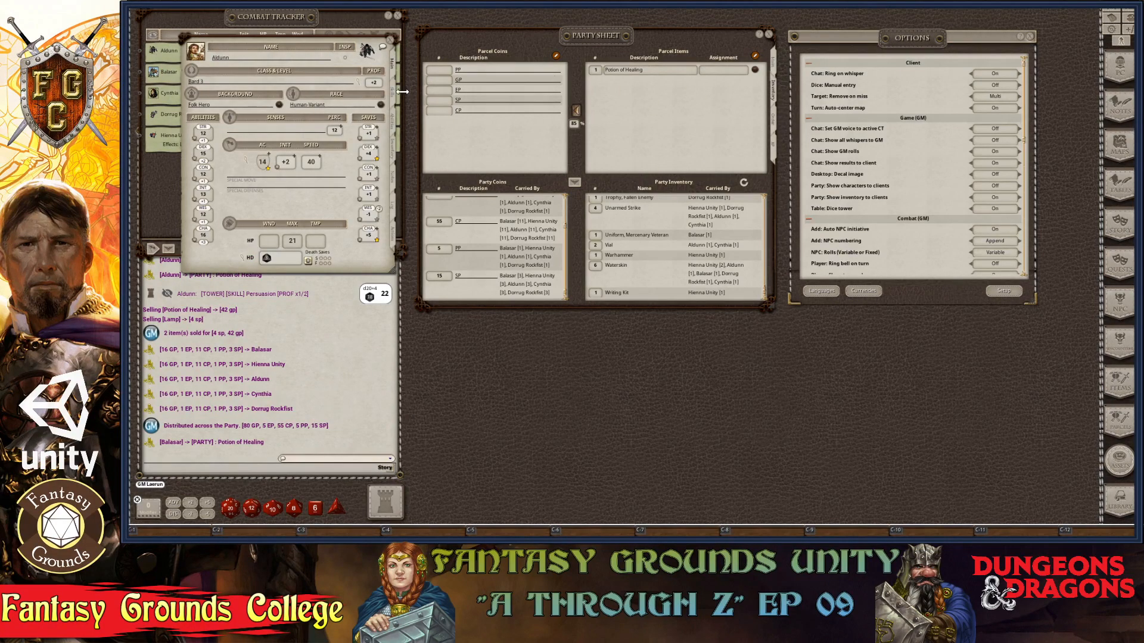
left_click(394, 158)
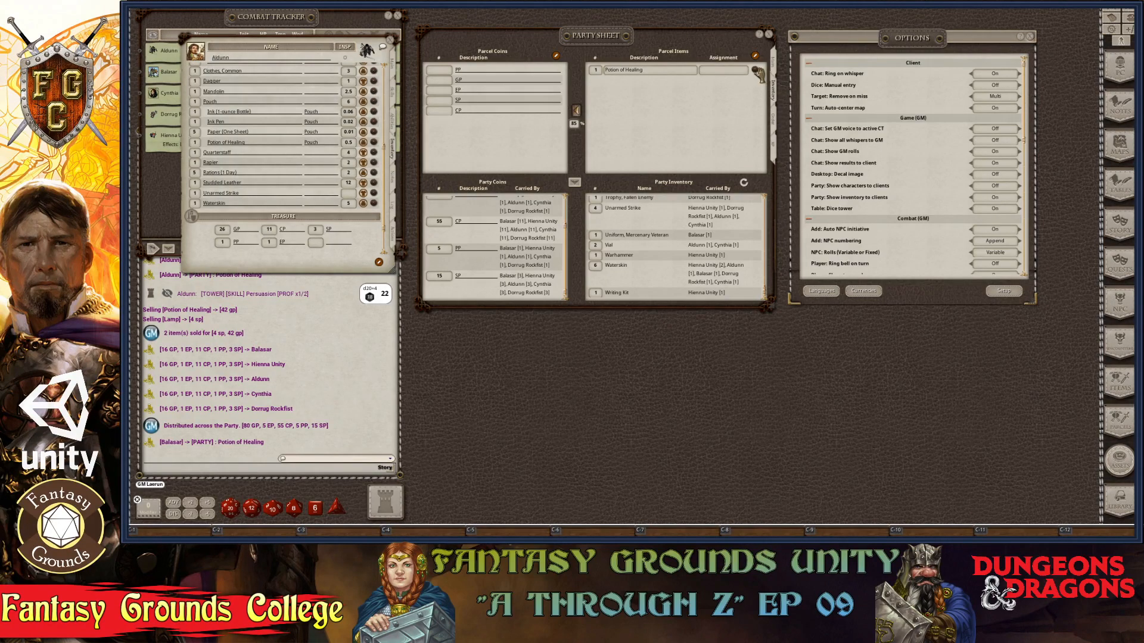
mouse_move(758, 72)
left_mouse_down()
mouse_move(489, 147)
mouse_move(317, 147)
left_mouse_up()
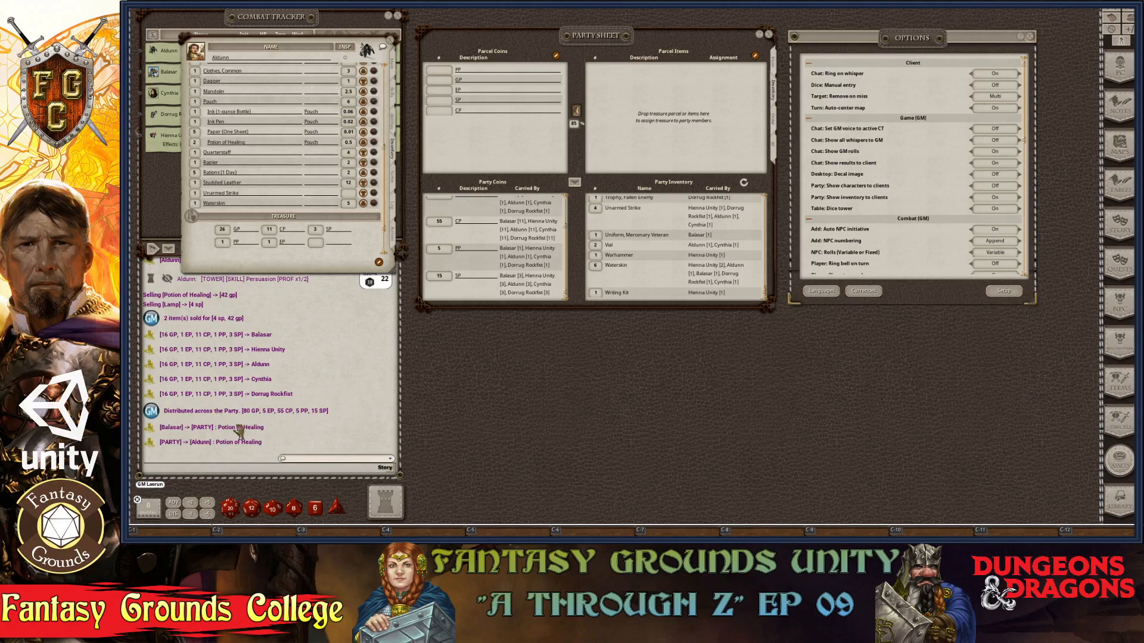
key("ctrl")
Step: Place Aldunn's and Cynthia's character sheets side by side, with Cynthia's inventory showing
left_click_drag(345, 37, 787, 36)
key("ctrl")
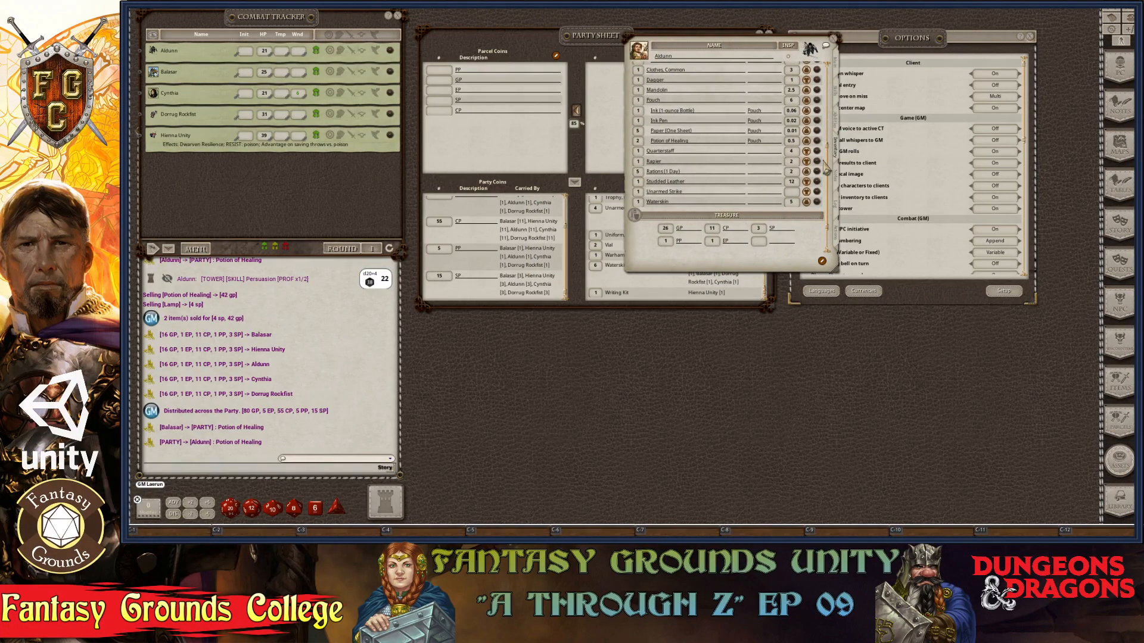
left_click(390, 93)
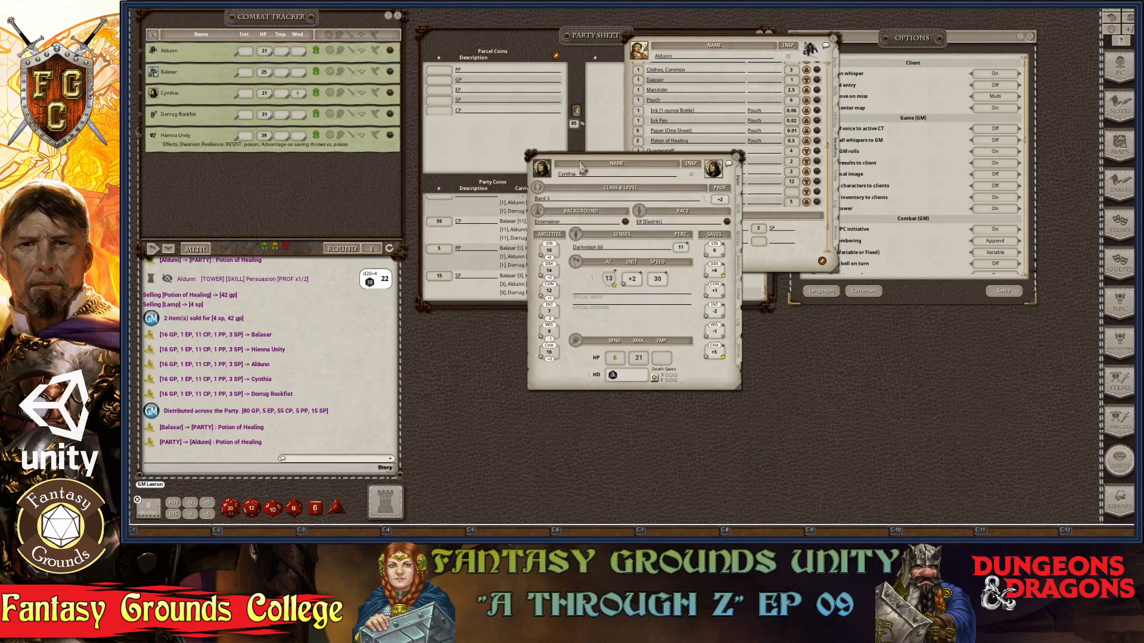
left_click_drag(581, 168, 464, 36)
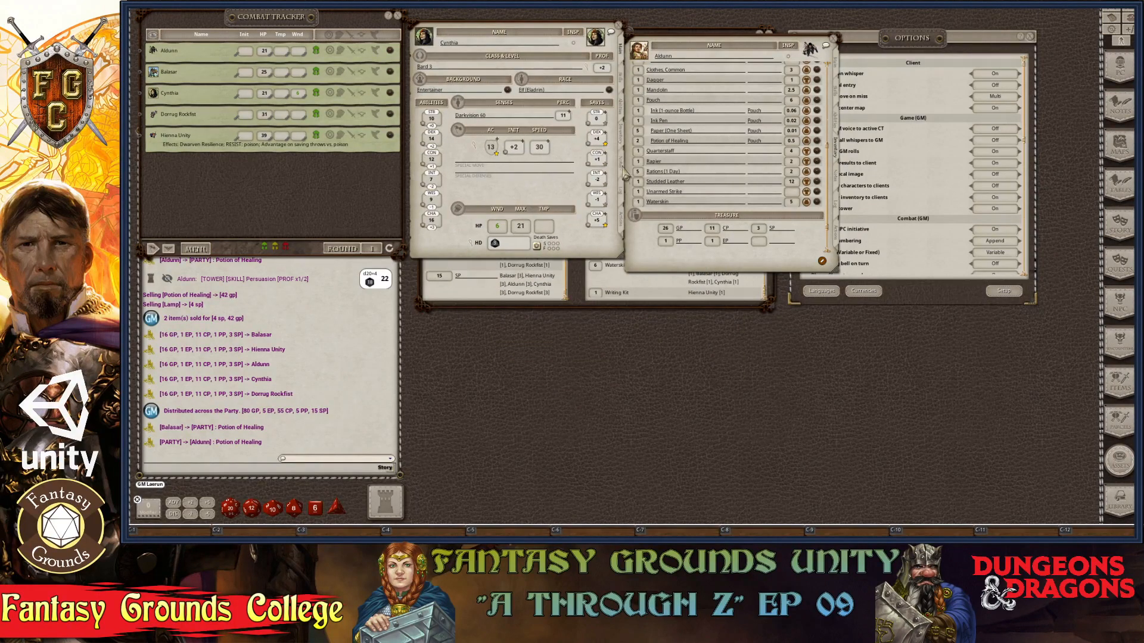
left_click(622, 137)
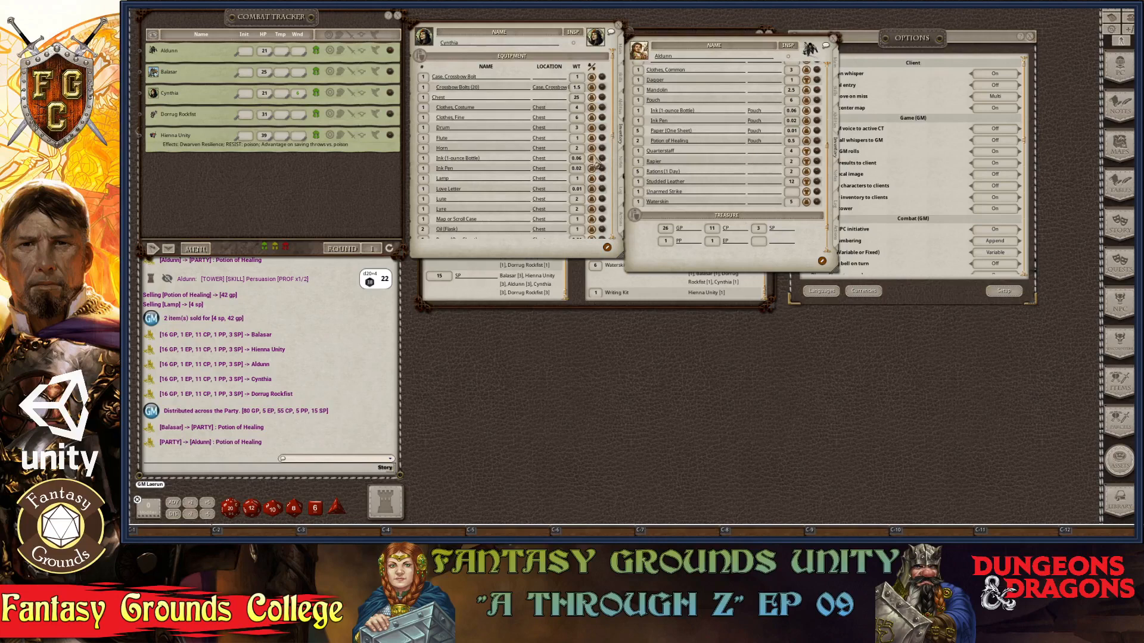
Step: Transfer the Map or Scroll Case from Cynthia's inventory to Aldunn's, and close both character sheets
key("ctrl")
key("ctrl")
scroll(722, 197, "down", 2)
scroll(727, 202, "up", 2)
left_click_drag(603, 225, 737, 180)
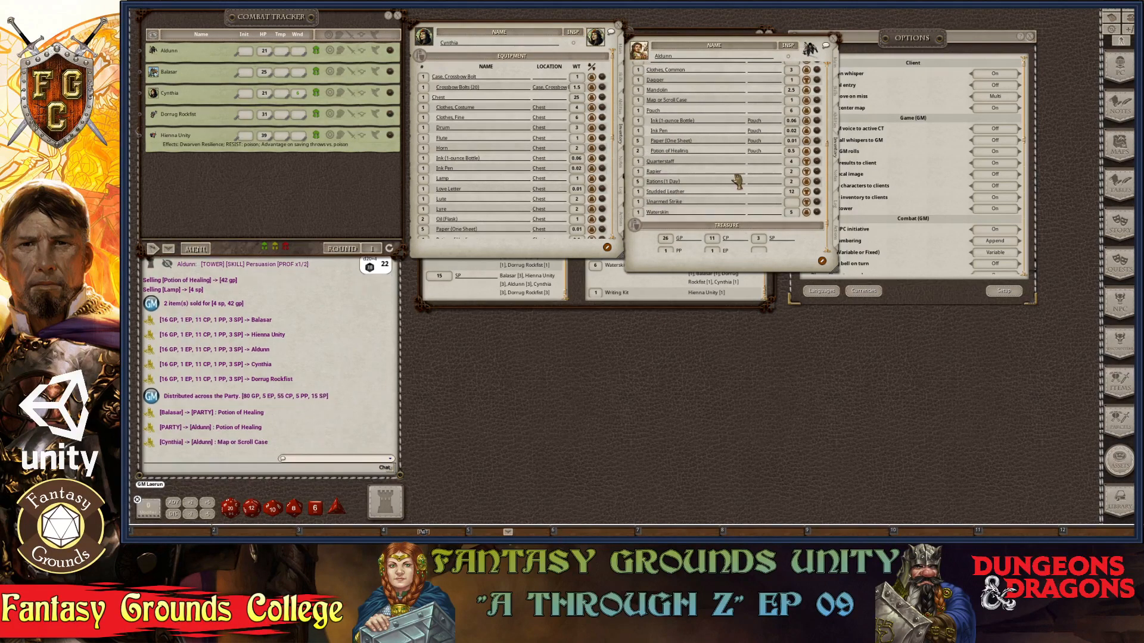
key("ctrl")
left_click(618, 26)
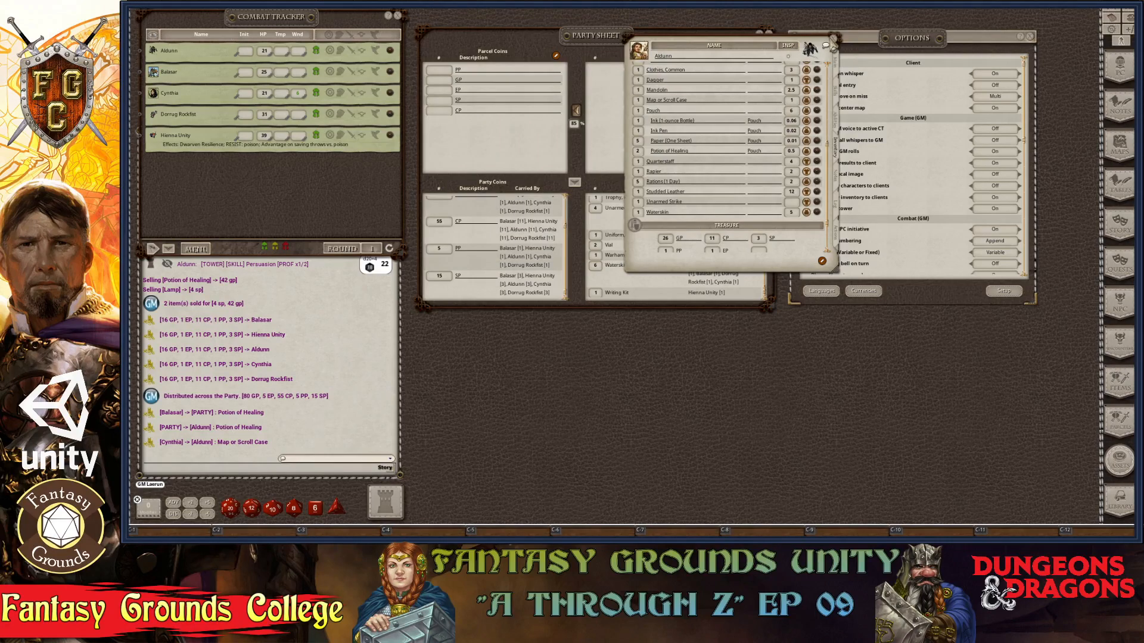
left_click(833, 43)
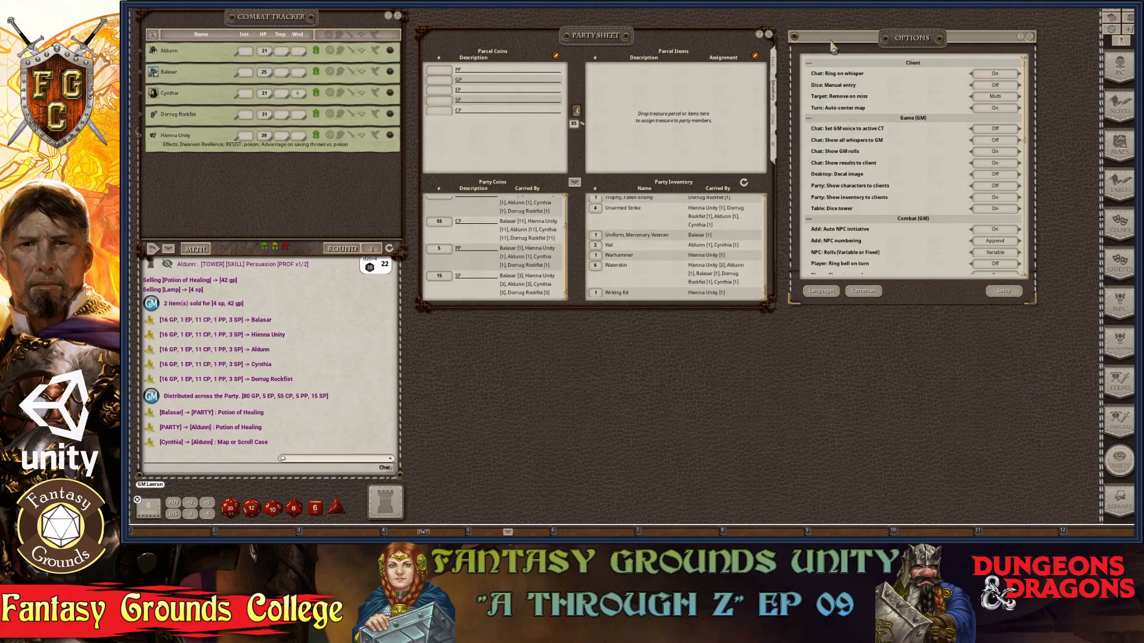
key("ctrl")
key("ctrl")
left_click(1121, 420)
key("ctrl")
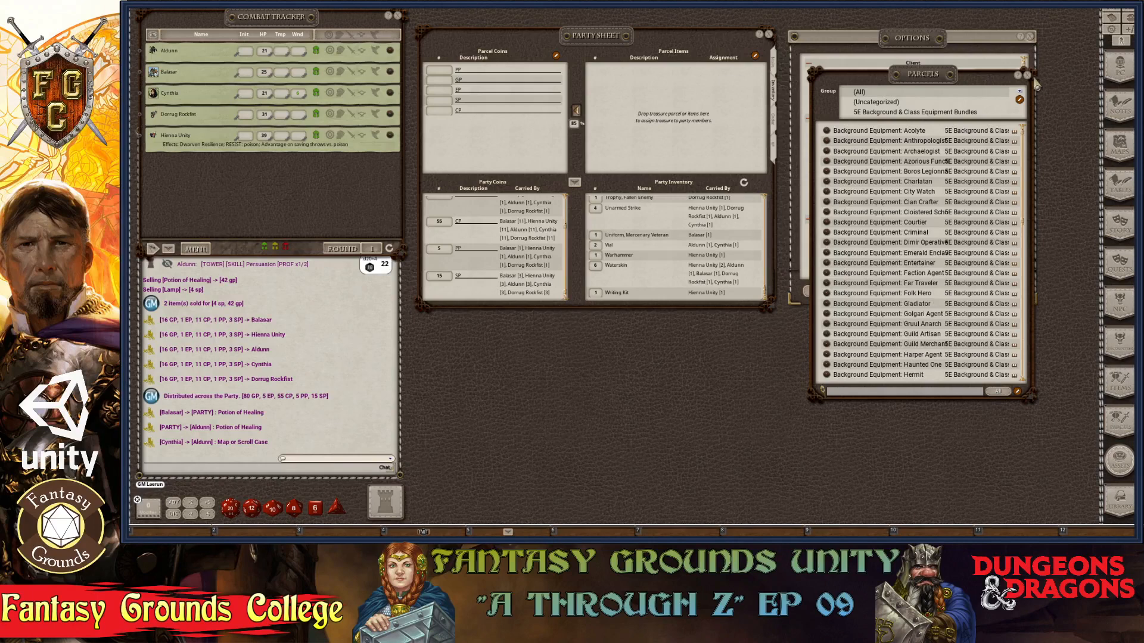
key("ctrl")
scroll(959, 149, "down", 2)
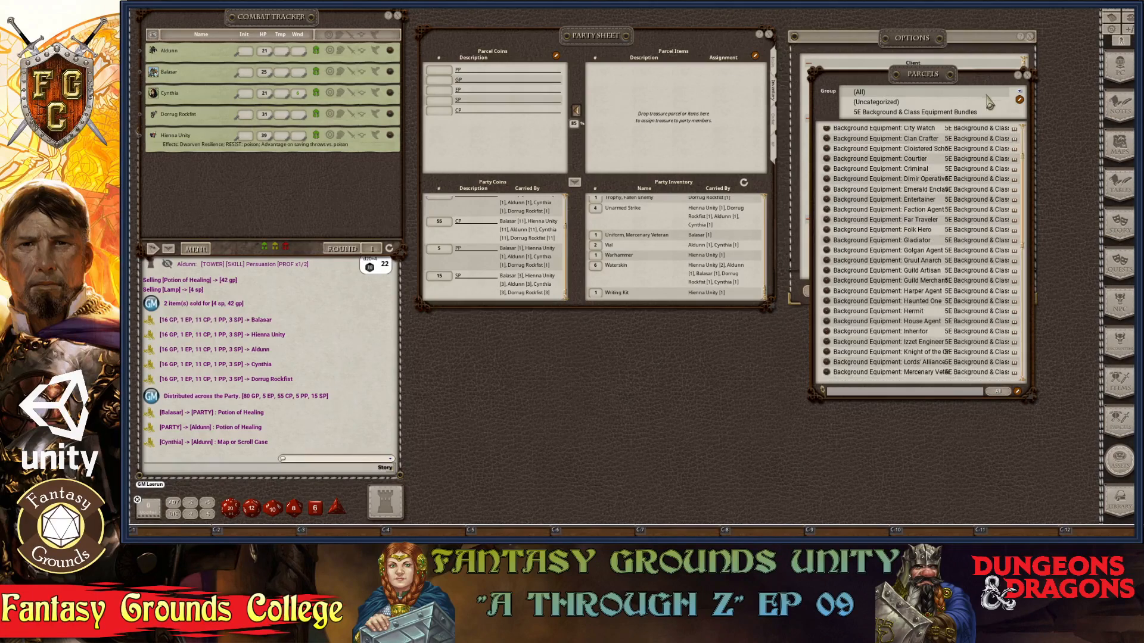
left_click(1030, 79)
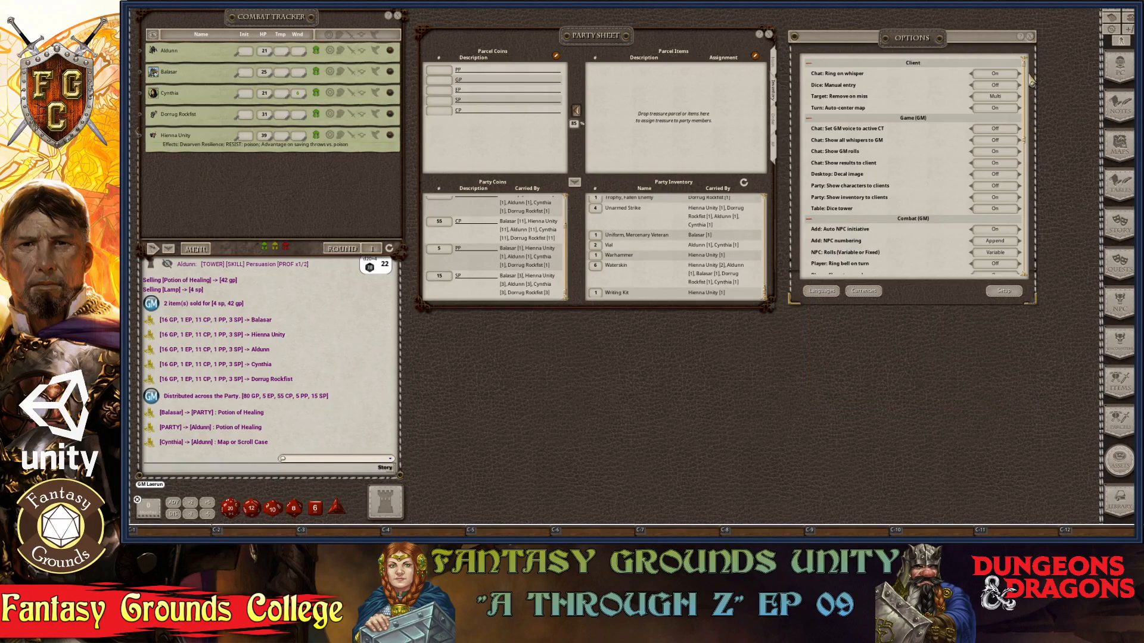
Step: Open the Parcels list and set its group filter to (All)
left_click(1121, 422)
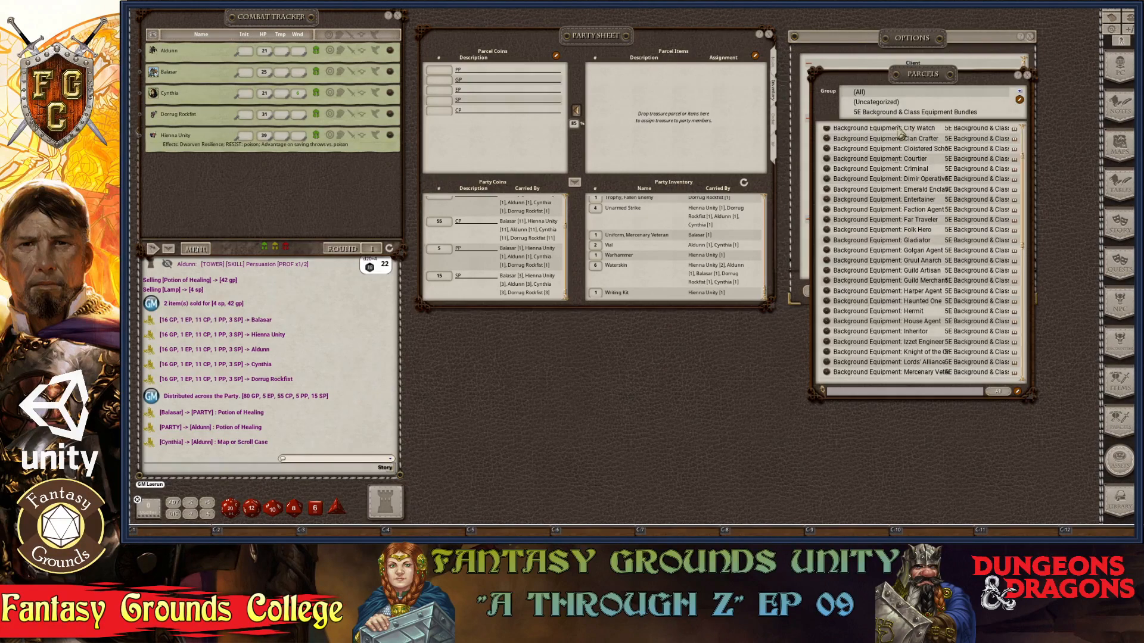
scroll(937, 234, "down", 2)
scroll(937, 234, "down", 1)
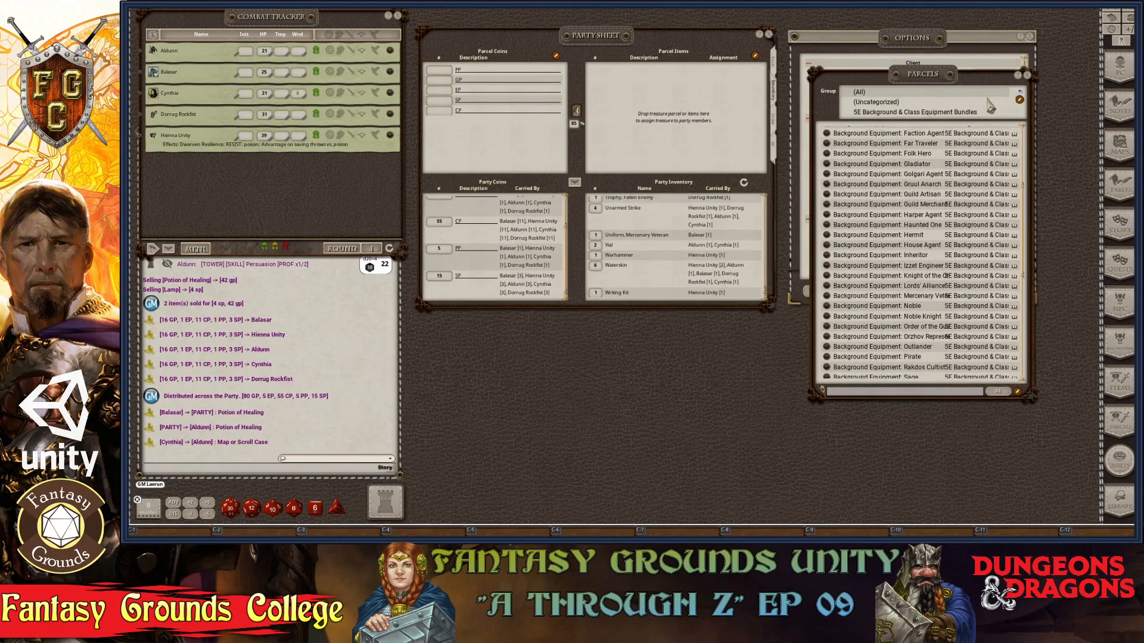
left_click(868, 93)
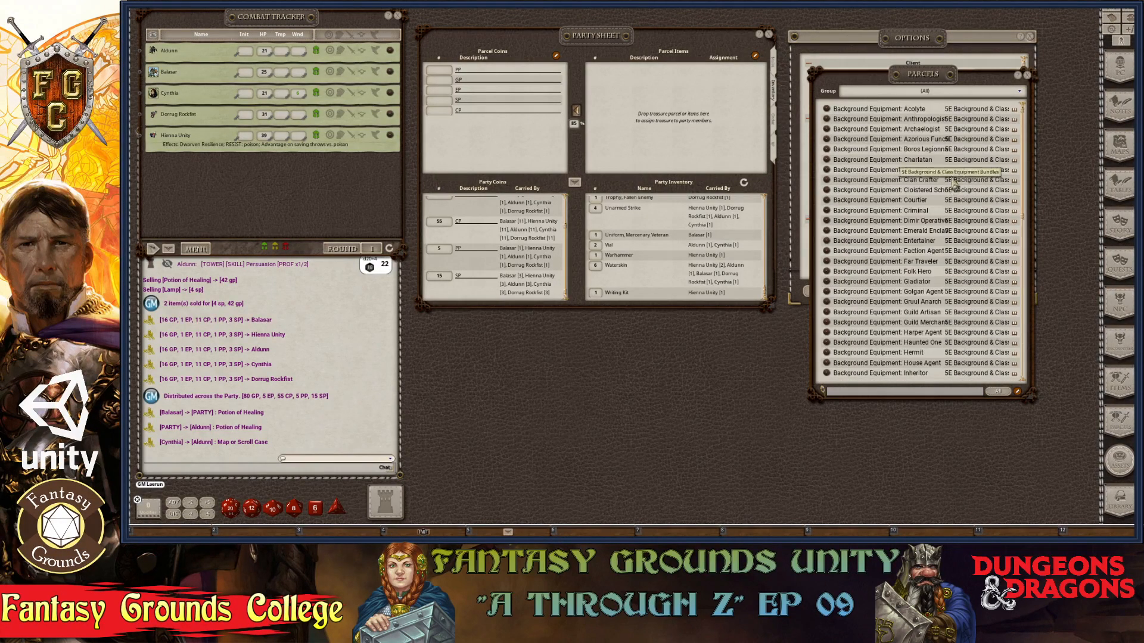
Step: Open the Coins parcel from the Parcels list and rename it "Coins & things"
scroll(969, 254, "down", 4)
left_click_drag(1024, 190, 1028, 363)
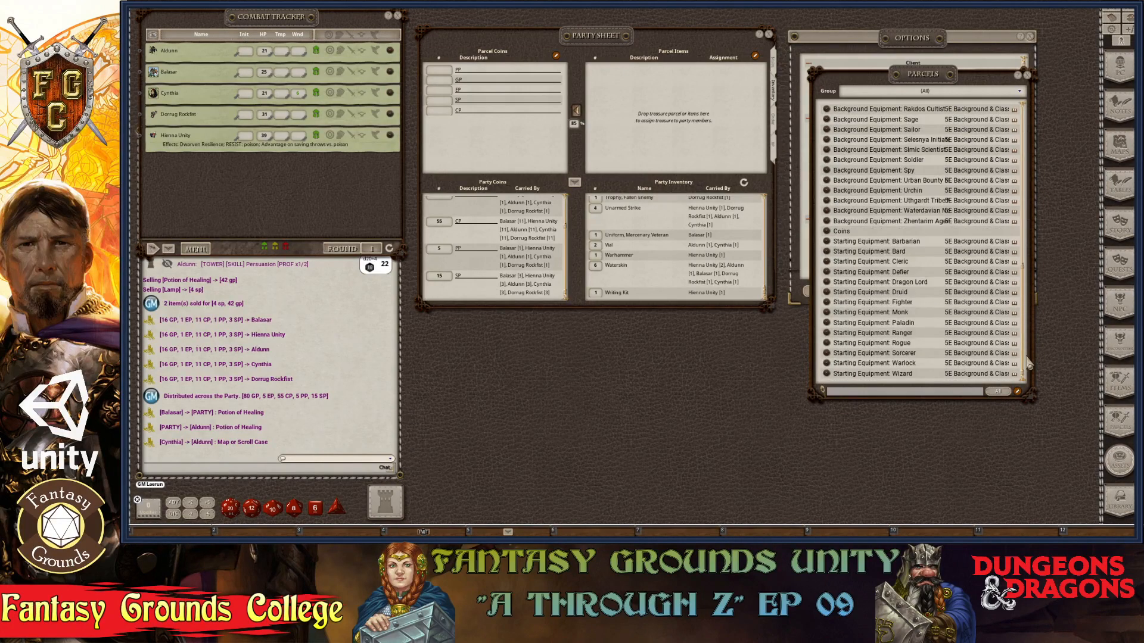
left_click(828, 231)
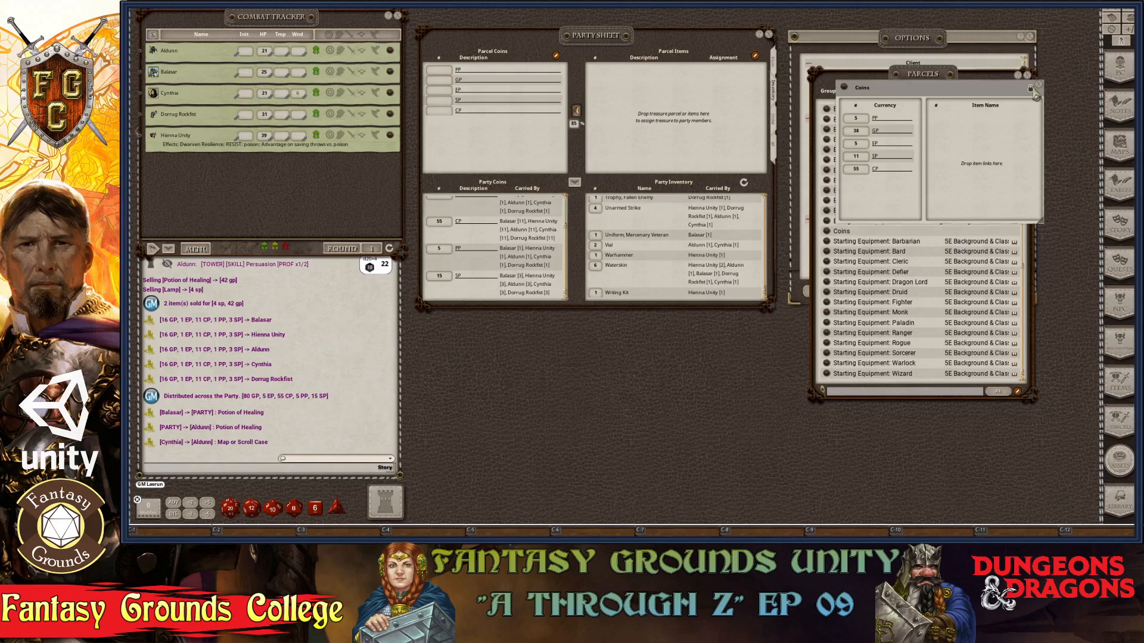
left_click(888, 89)
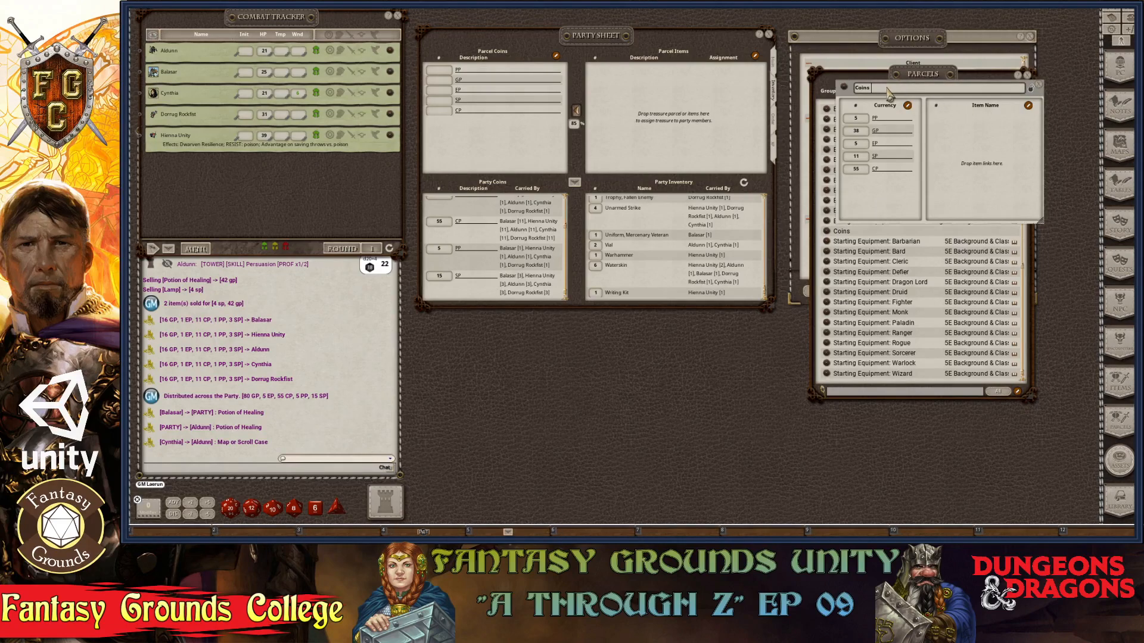
type("& things")
Step: Open the Items list and add Acid (Vial), Abacus and Amber to the Coins & things parcel
left_click(1001, 126)
key("ctrl")
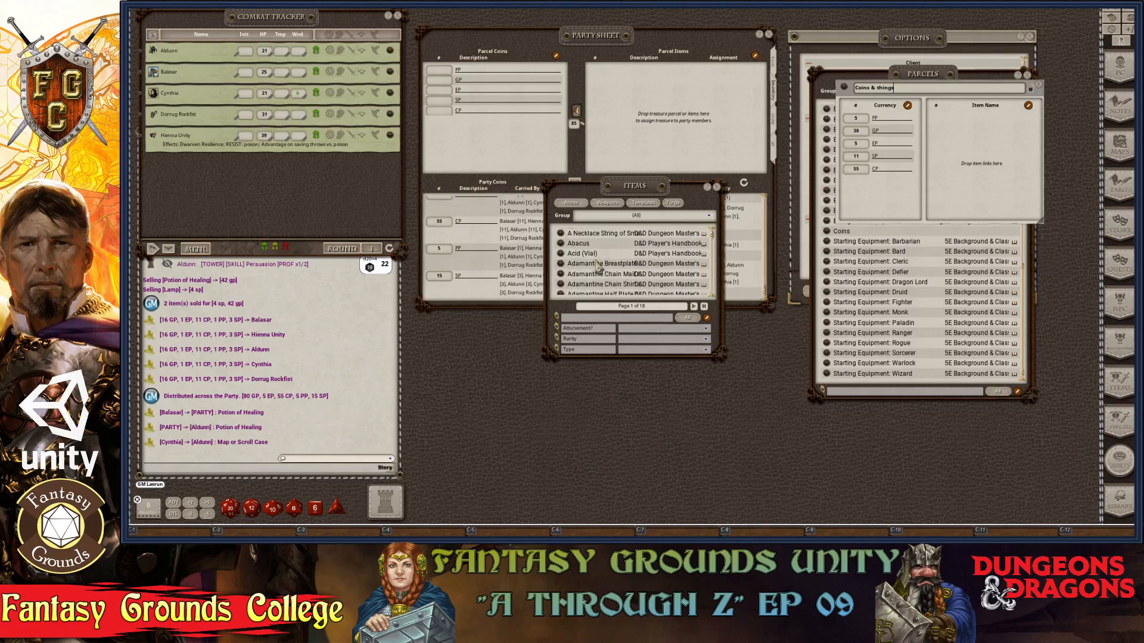
left_click_drag(563, 259, 986, 166)
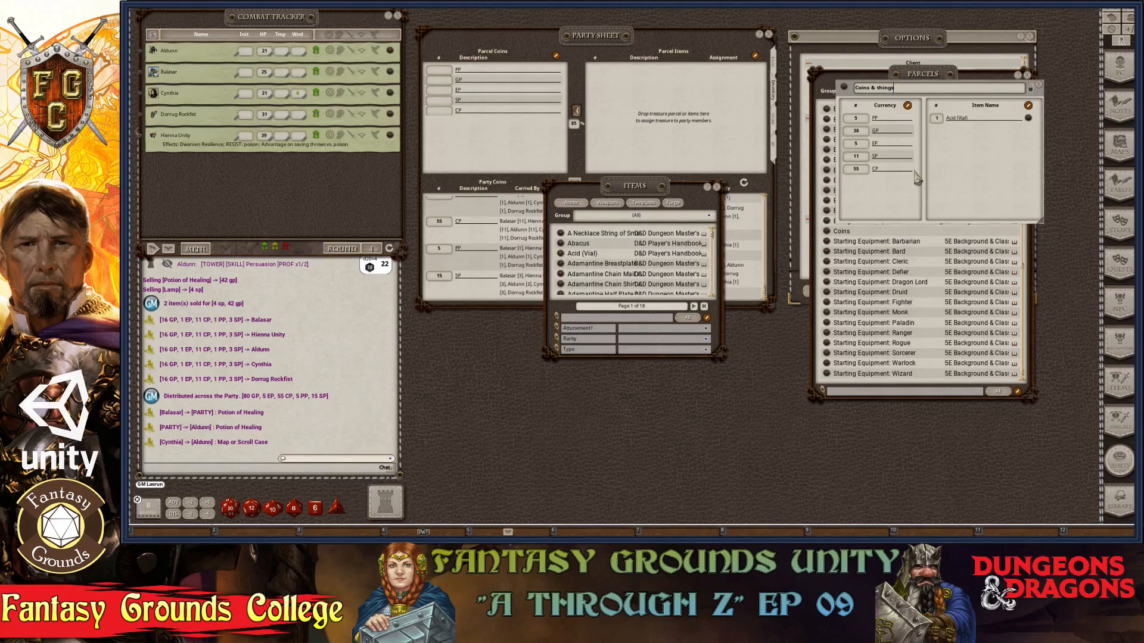
left_click_drag(564, 248, 976, 167)
scroll(607, 274, "down", 2)
scroll(609, 285, "down", 5)
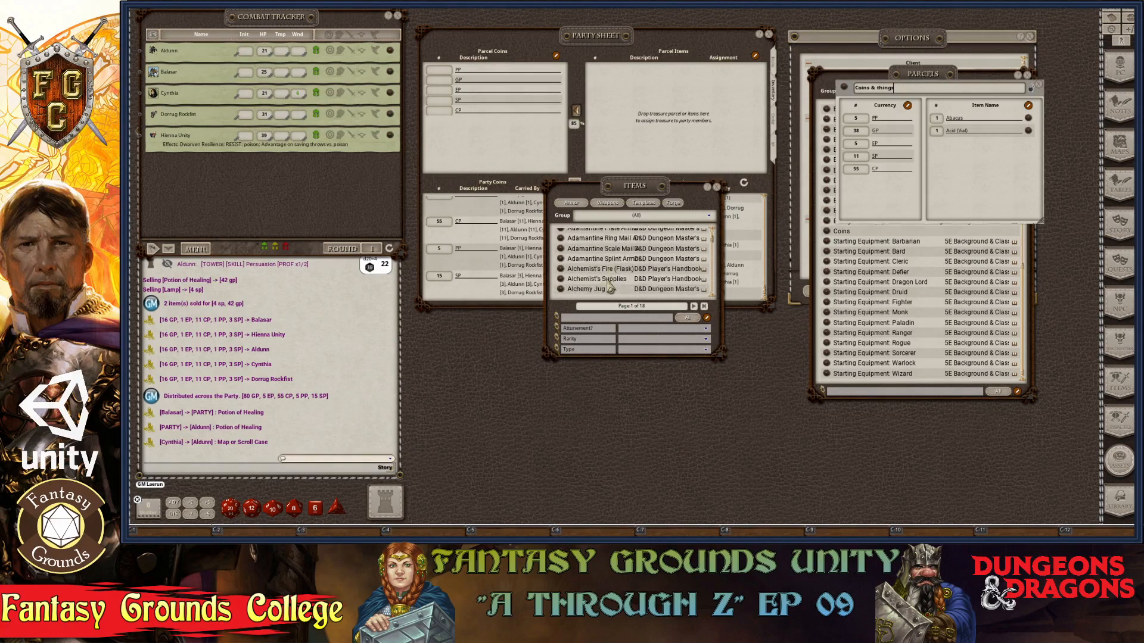
left_click_drag(922, 172, 947, 169)
Step: Add Arrow to the parcel with a quantity of 29, and close the Items list
scroll(646, 263, "down", 3)
scroll(643, 274, "down", 3)
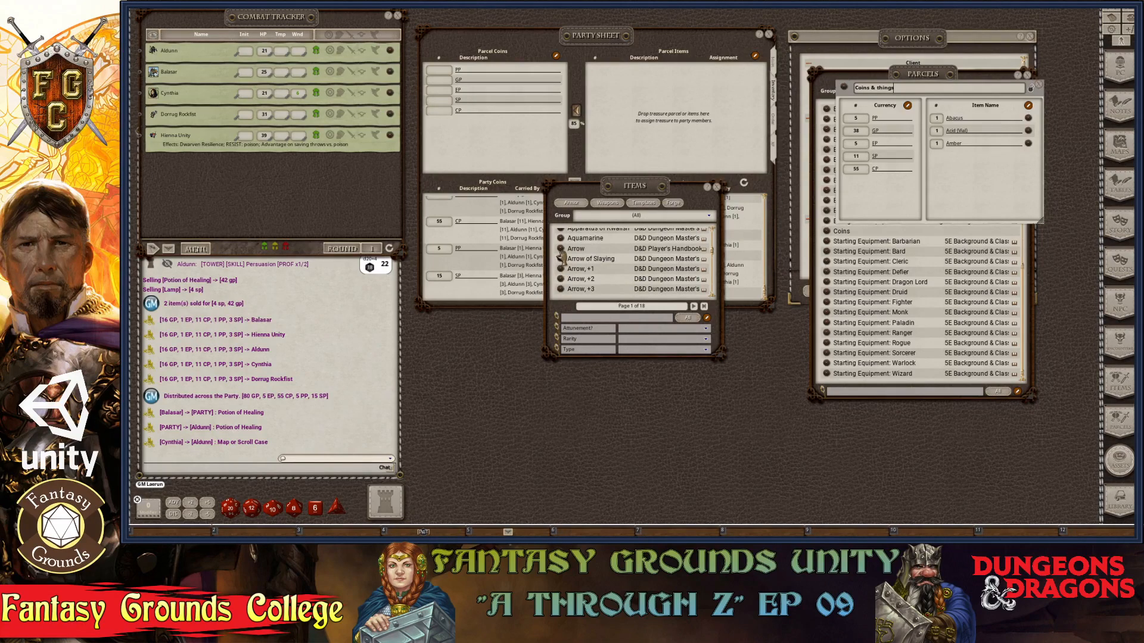
left_click_drag(560, 251, 965, 178)
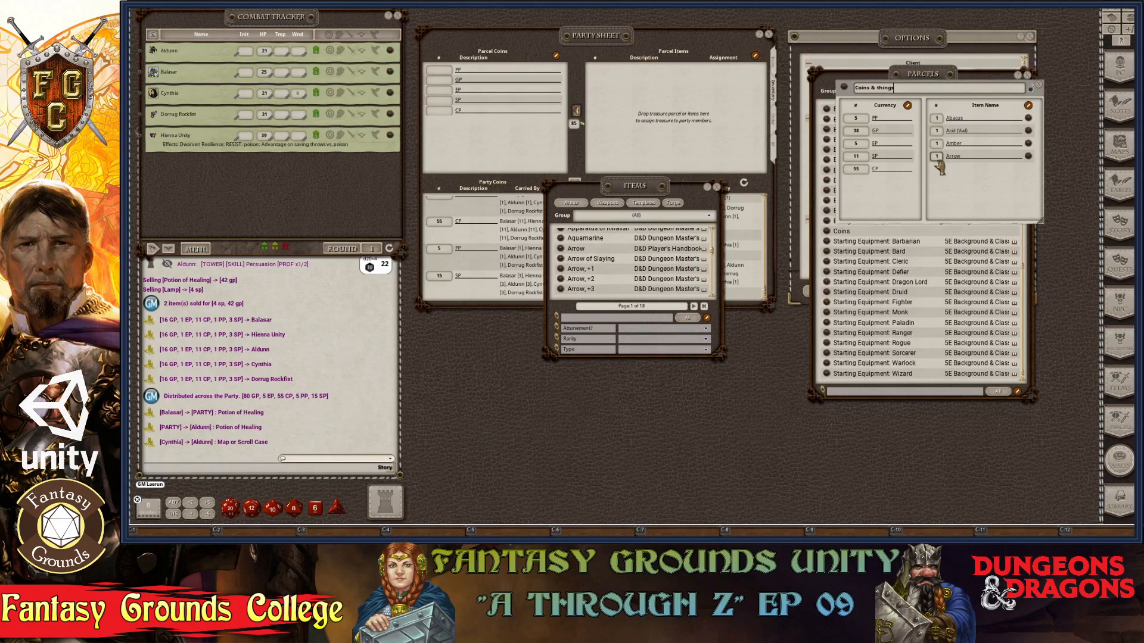
scroll(937, 158, "up", 1)
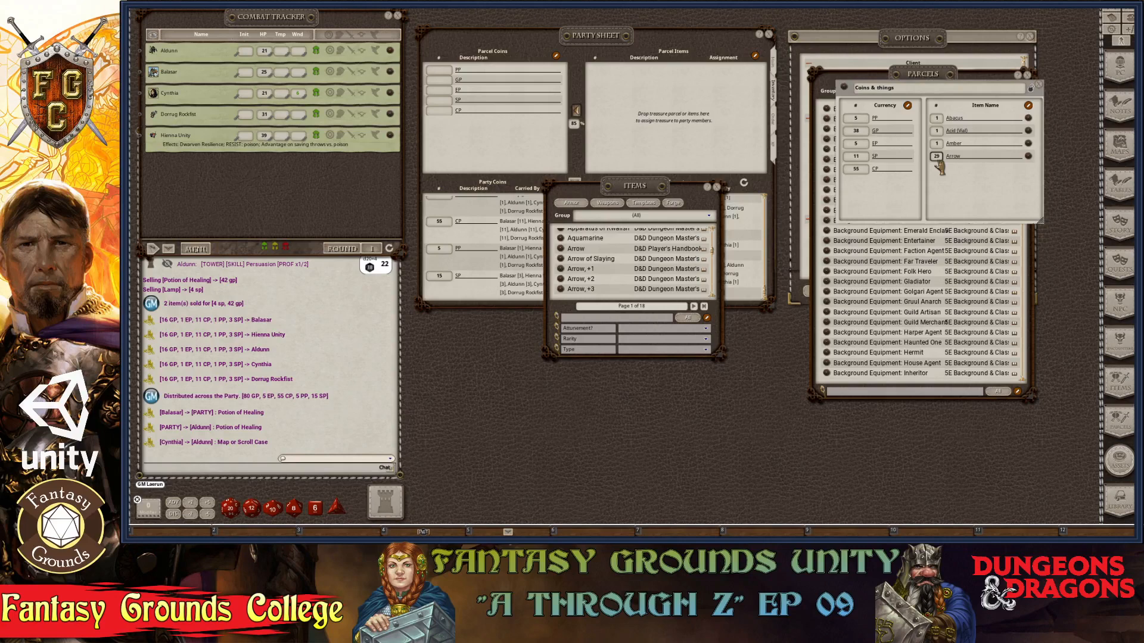
left_click(717, 187)
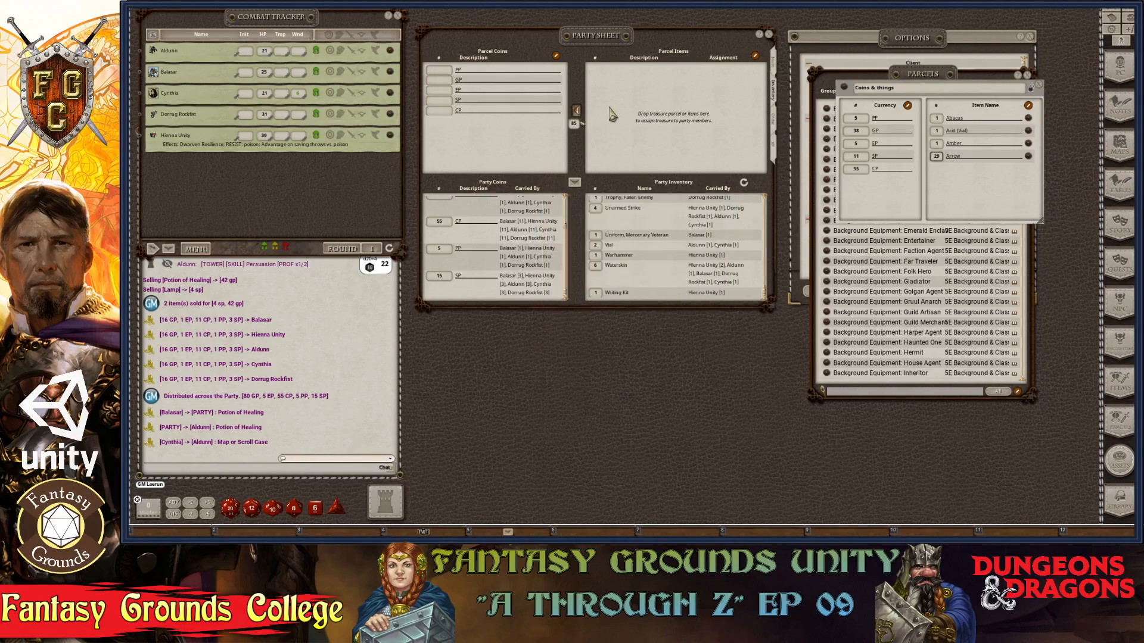
Step: Lock the Coins & things parcel, load it into the party sheet, and close the parcel and the Parcels list
key("ctrl")
left_click(1031, 89)
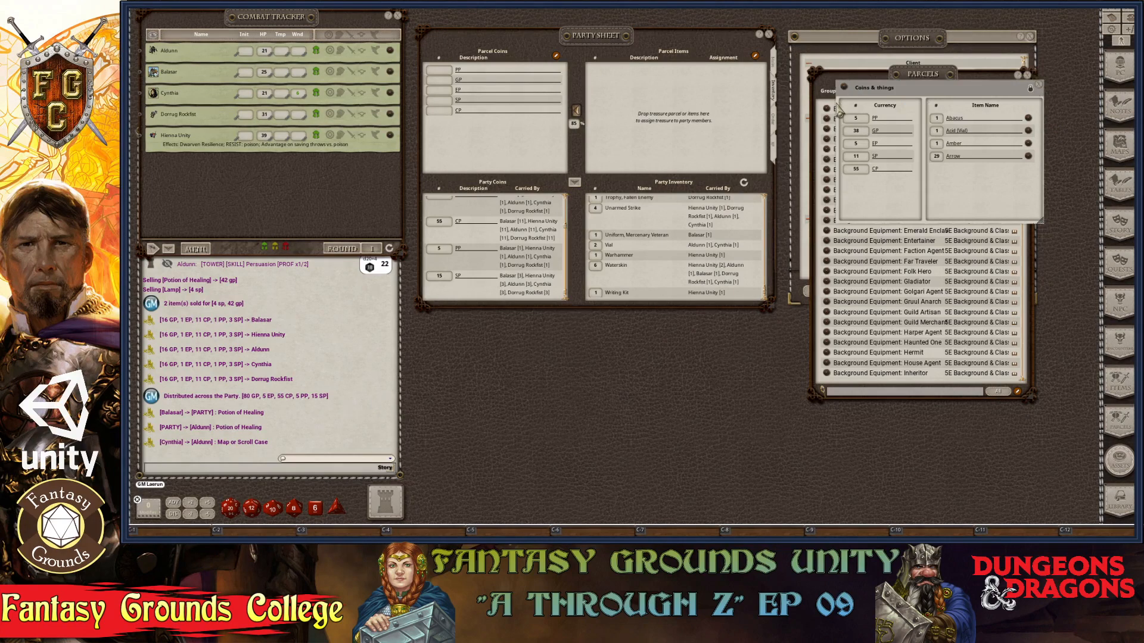
left_click_drag(843, 88, 633, 90)
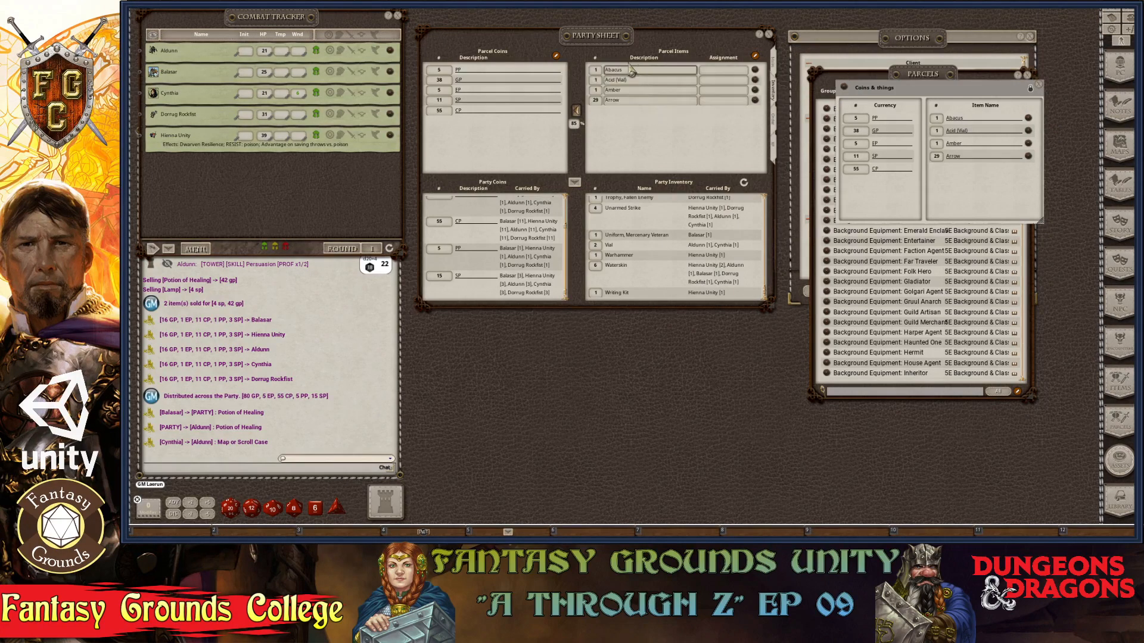
key("ctrl")
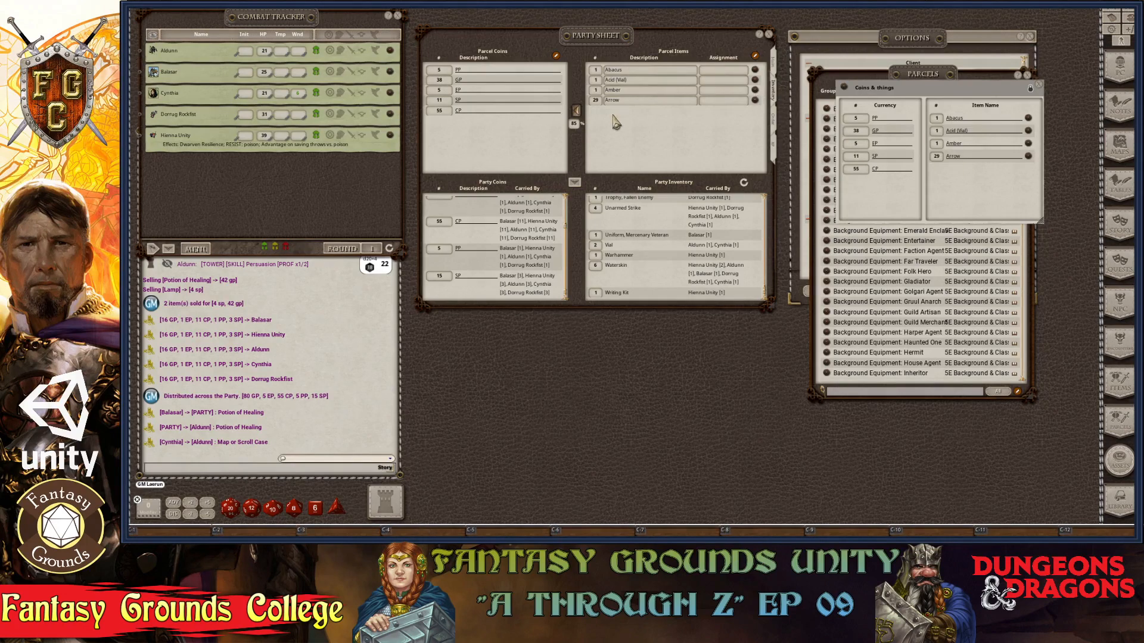
left_click(1038, 84)
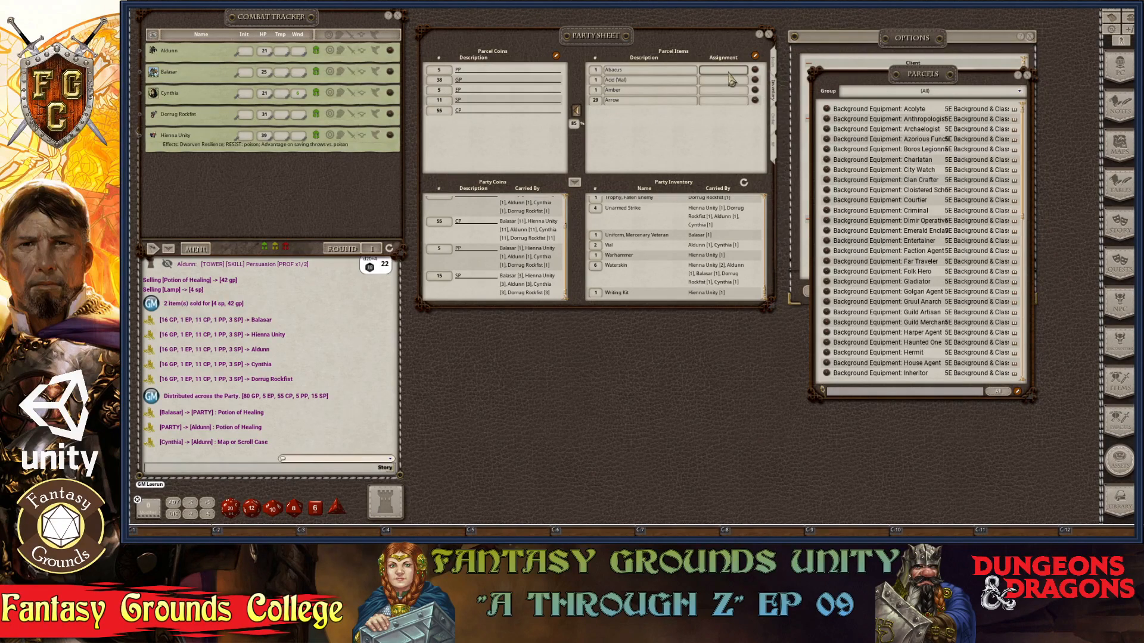
left_click(1028, 80)
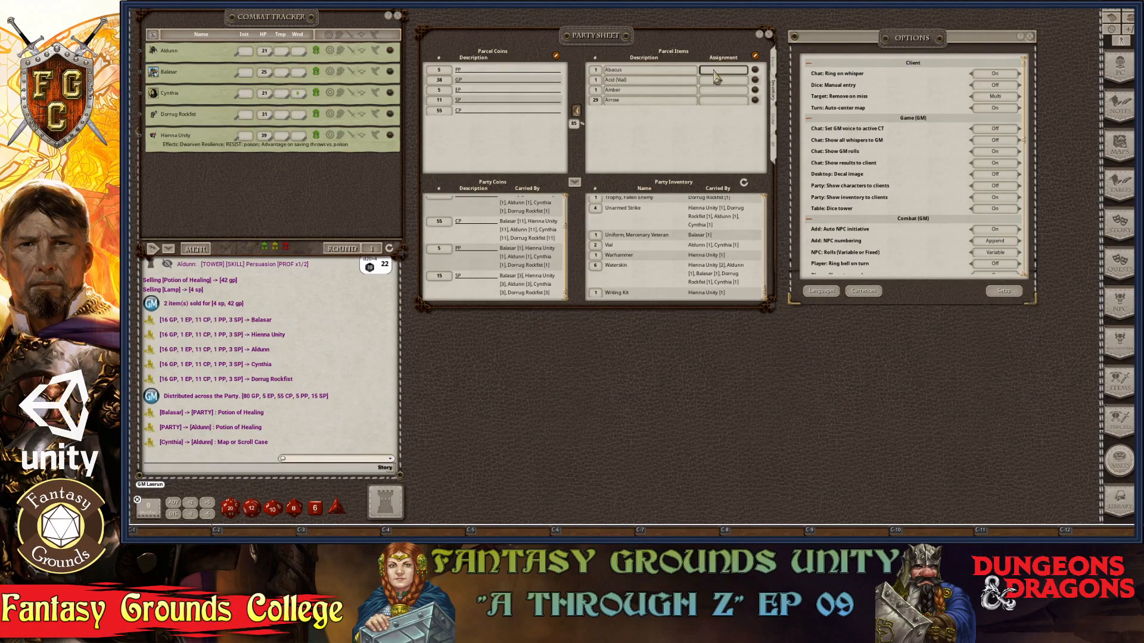
Step: Assign the Abacus to Aldunn, the Acid (Vial) to Cynthia and the Amber to Hienna Unity
type("Aldunn")
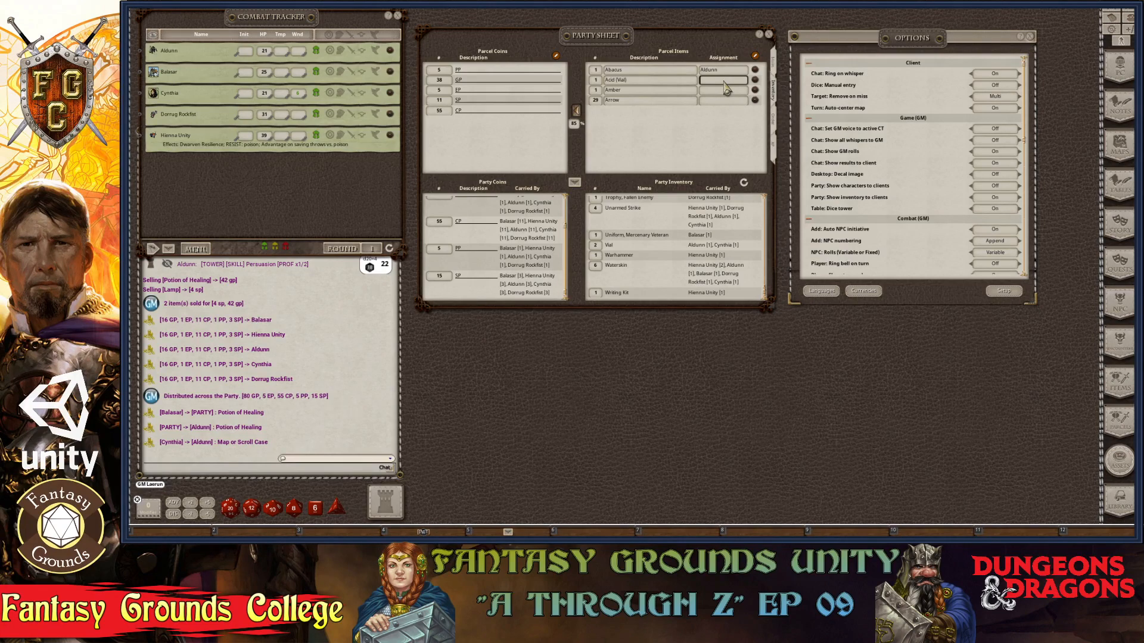
type("Cynthia")
left_click(725, 90)
key("ctrl")
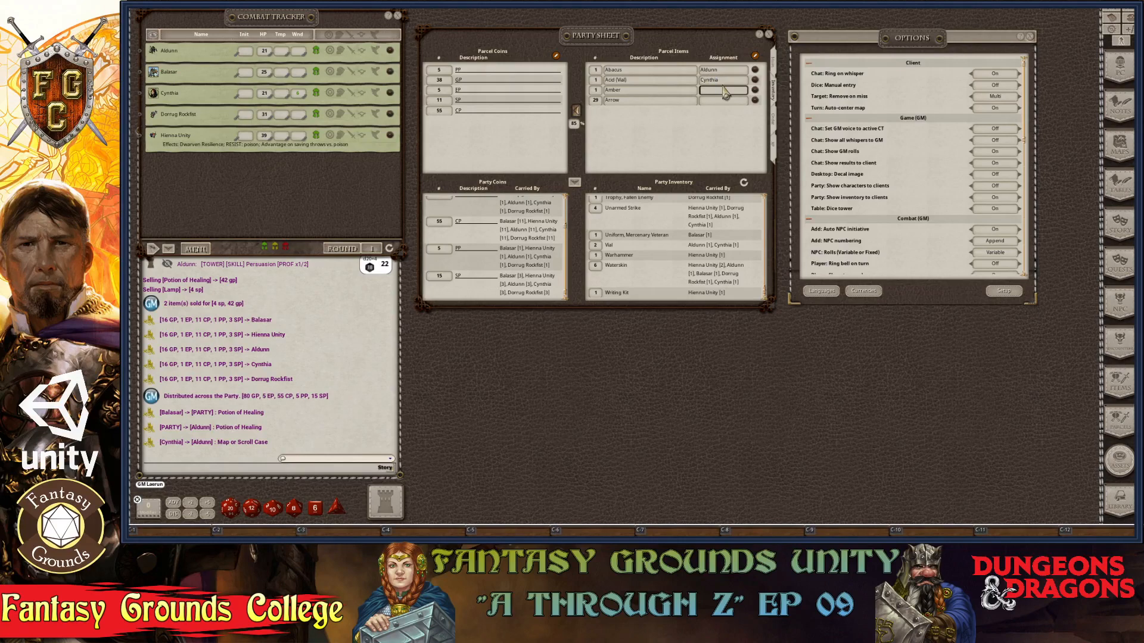
type("Hienna Unity")
Step: Fill in the Arrow's assignment and distribute the assigned items and parcel coins across the party
left_click(730, 101)
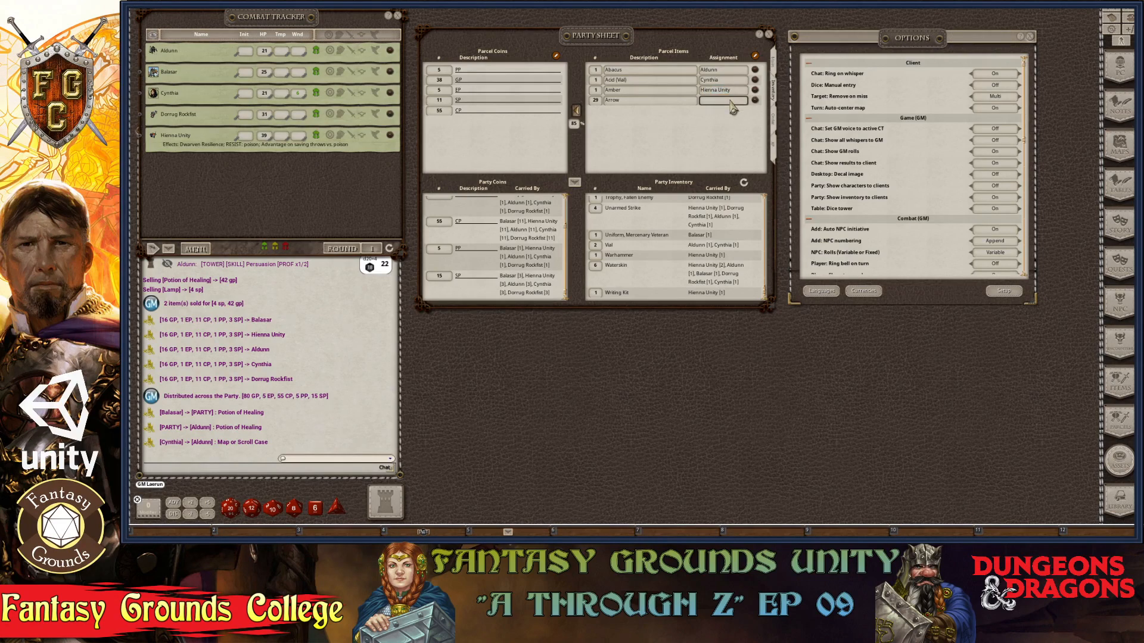
key("ctrl")
key("ctrl")
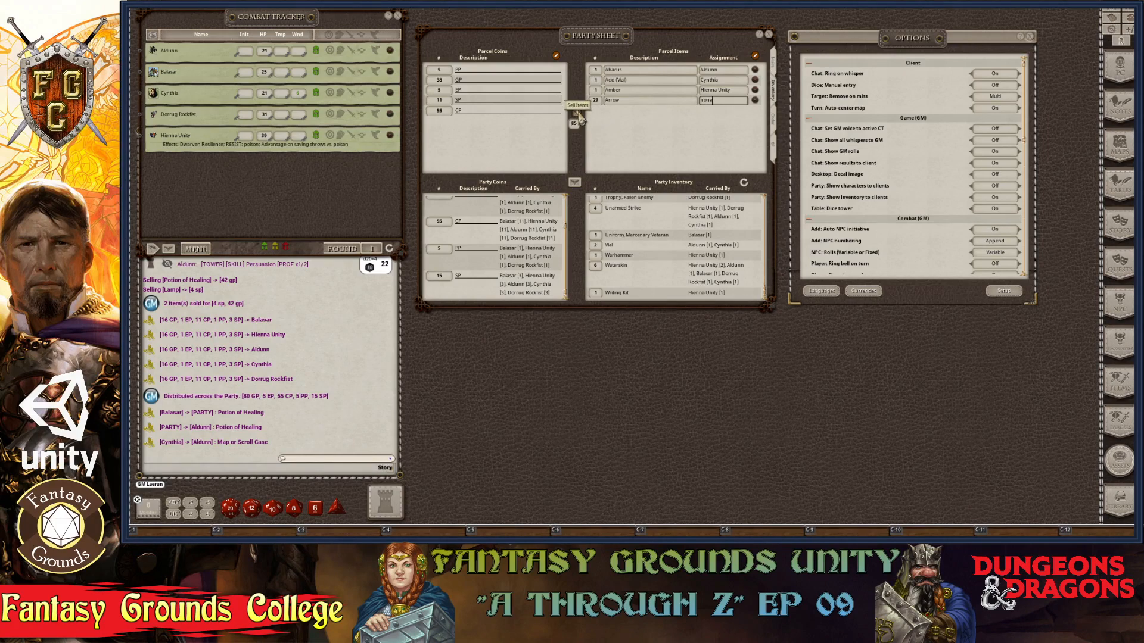
key("ctrl")
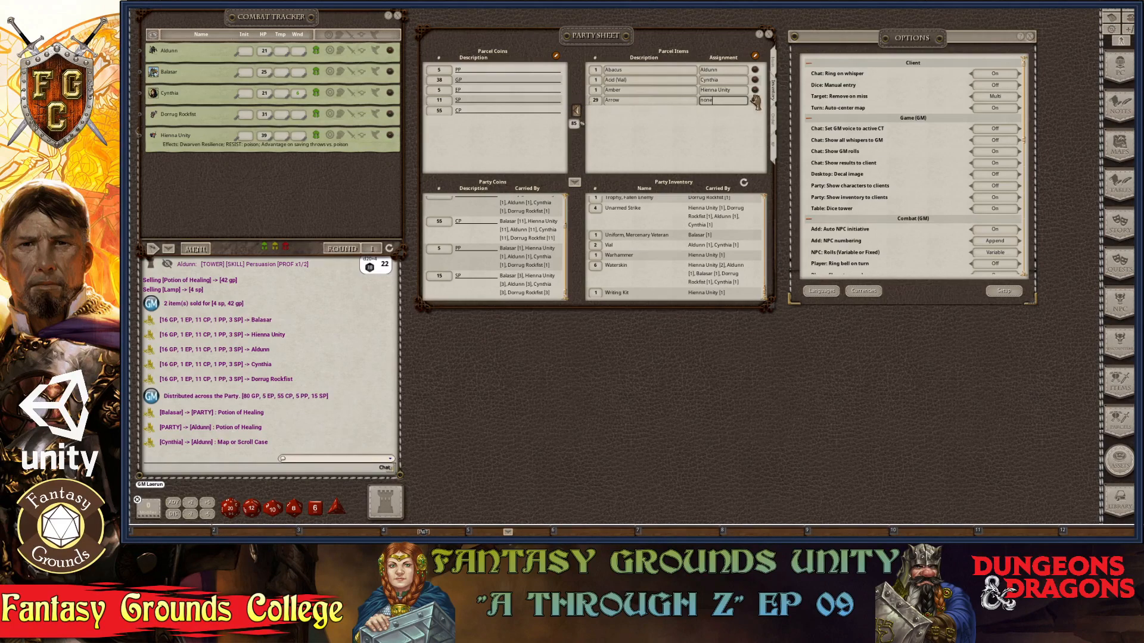
left_click(579, 192, "ctrl")
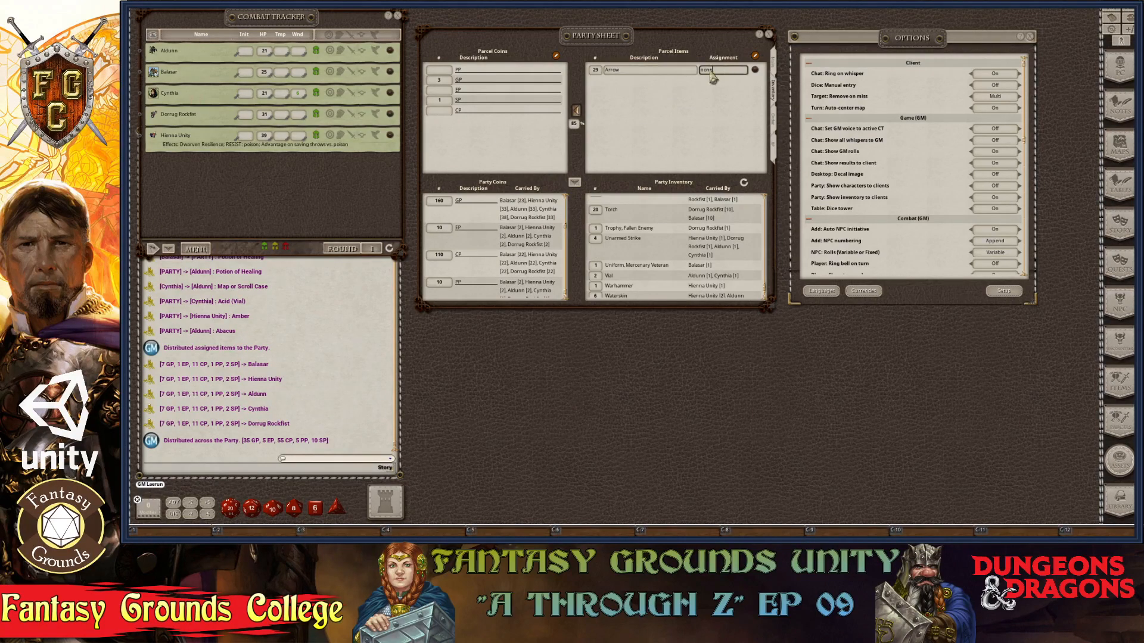
Step: Clear the Arrow's assignment and make room beside the party sheet by closing the Options window
left_click(734, 70)
left_click(1032, 38)
left_click_drag(615, 43, 842, 25)
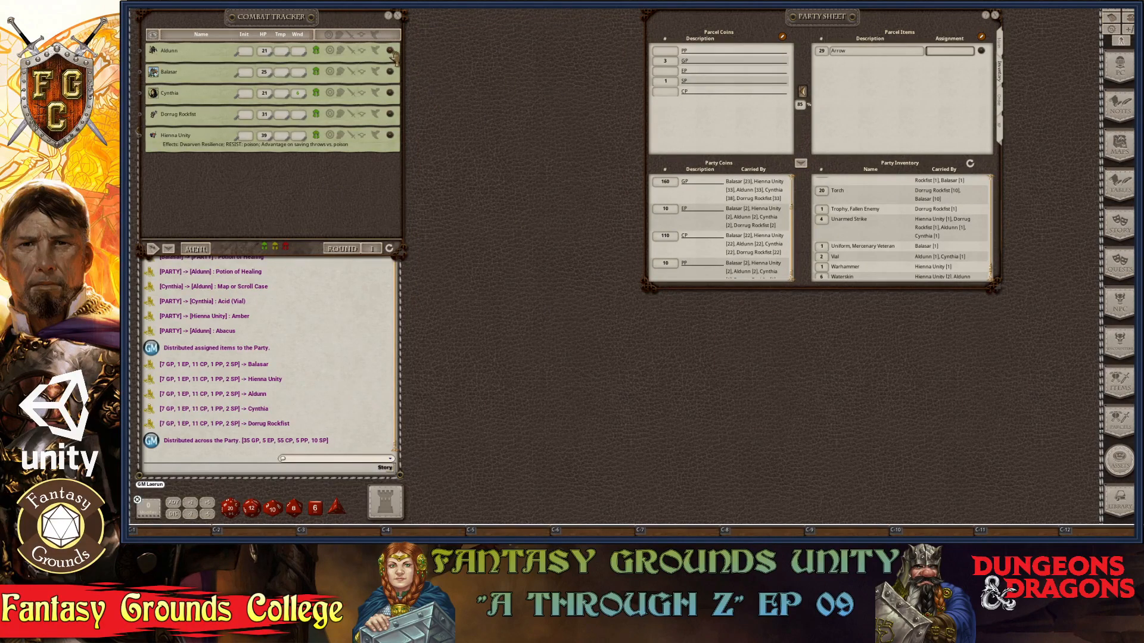
Step: Open Cynthia's inventory and transfer a single Arrow to her from the parcel items
left_click(391, 93)
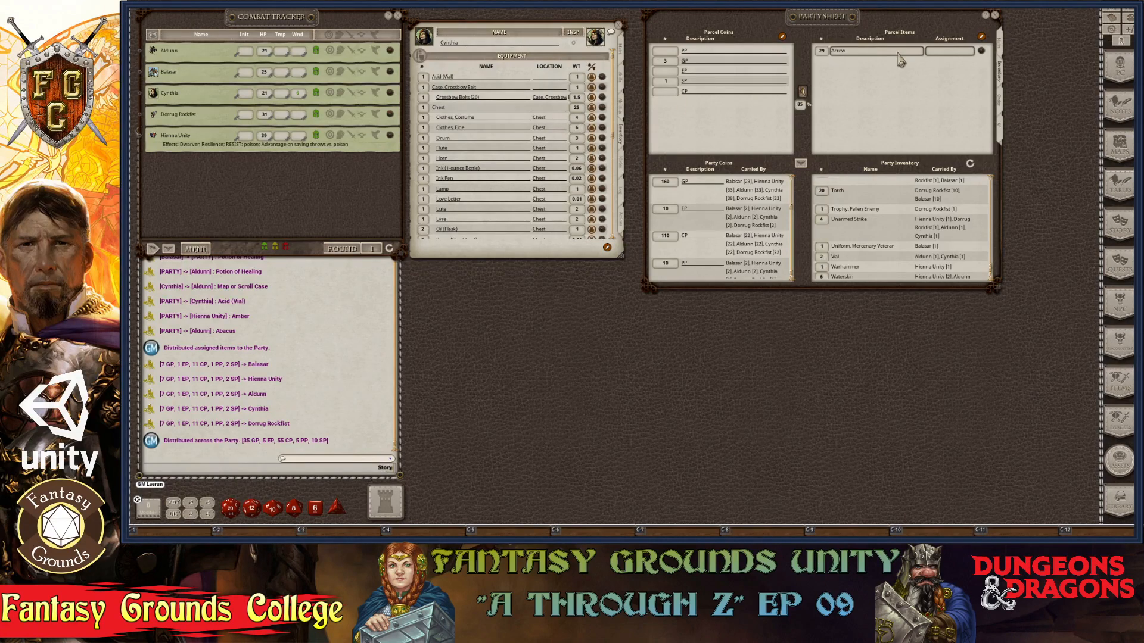
left_click_drag(822, 54, 524, 143)
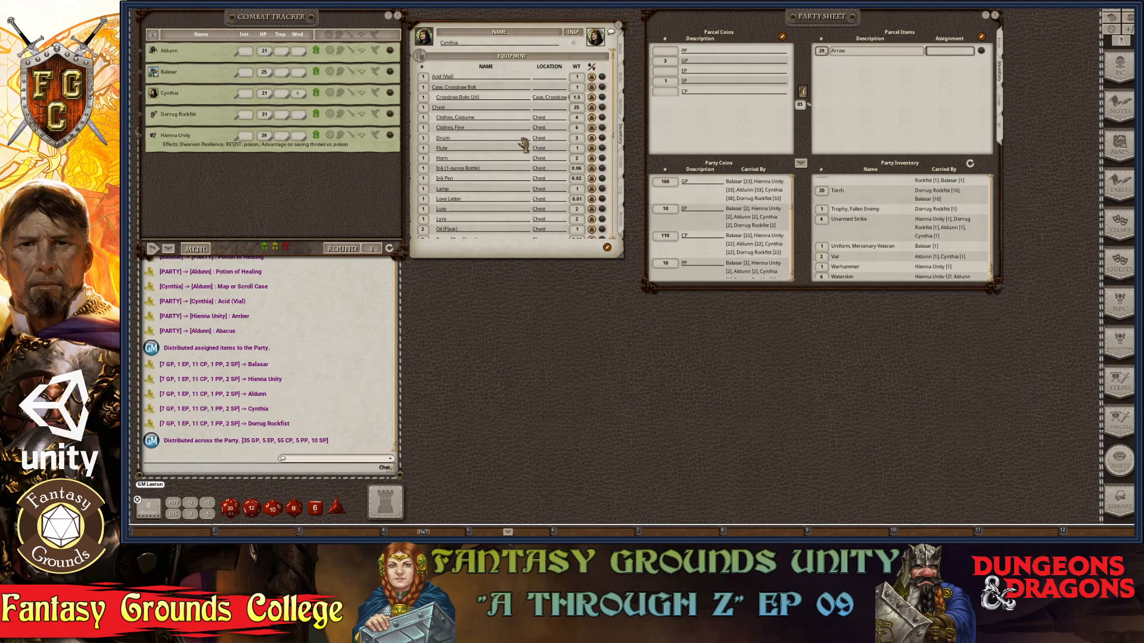
scroll(538, 197, "down", 1)
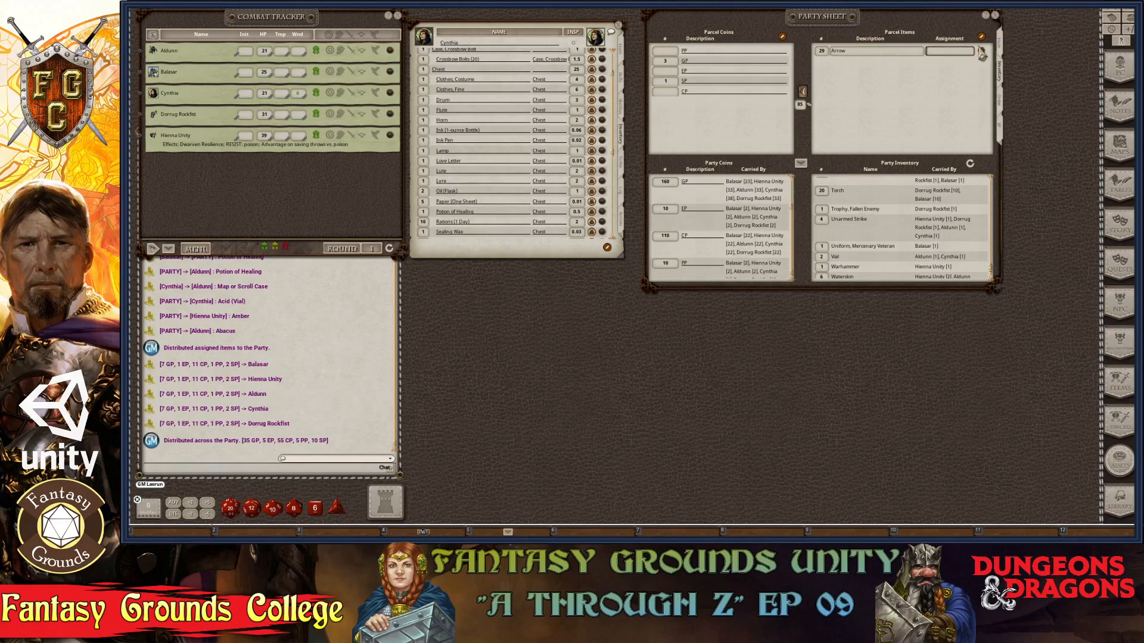
left_click_drag(982, 52, 478, 144)
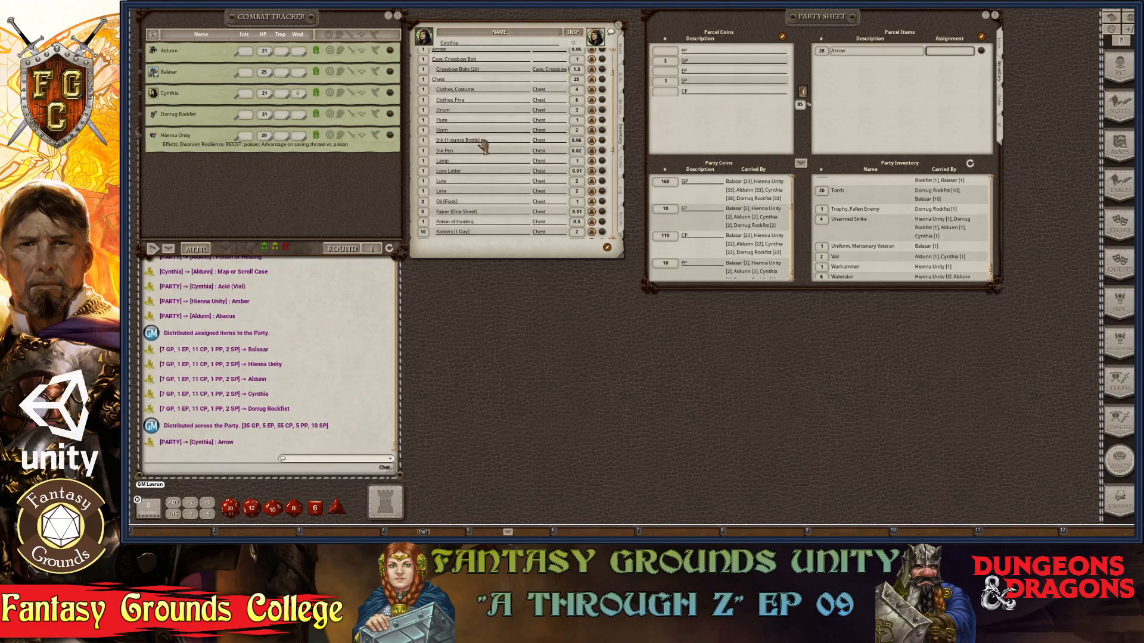
Step: Transfer the whole remaining stack of Arrows from the parcel items to Cynthia at once
key("ctrl")
key("shift")
left_click_drag(982, 51, 507, 133)
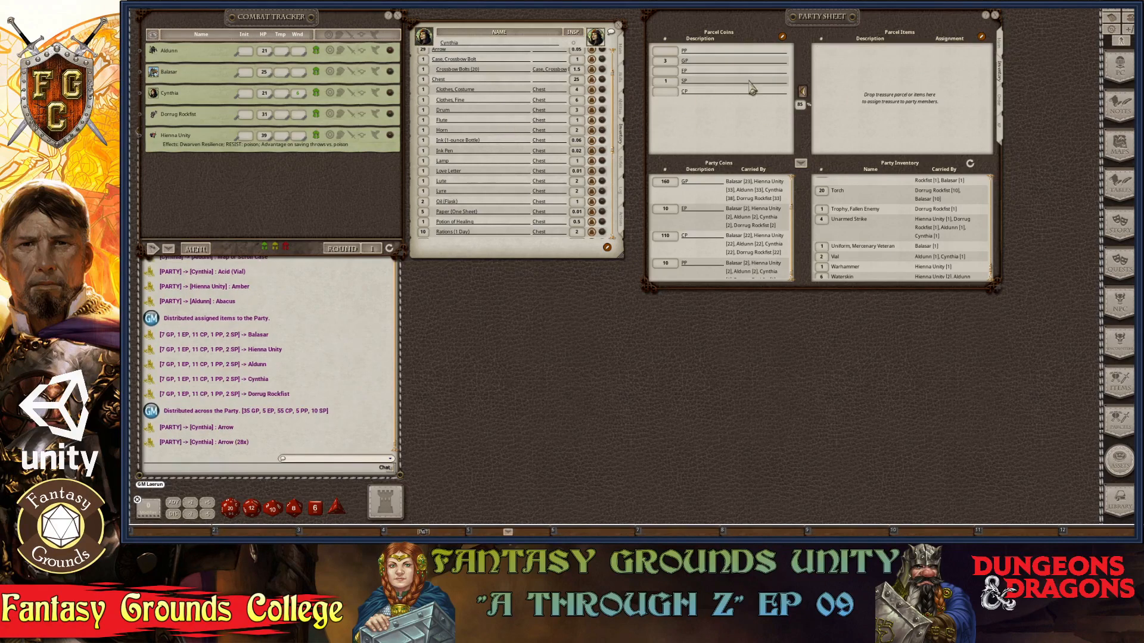
Step: Try to distribute the leftover parcel coins, 3 GP and 1 SP, across the party
key("ctrl")
key("ctrl")
key("ctrl")
left_click(801, 164)
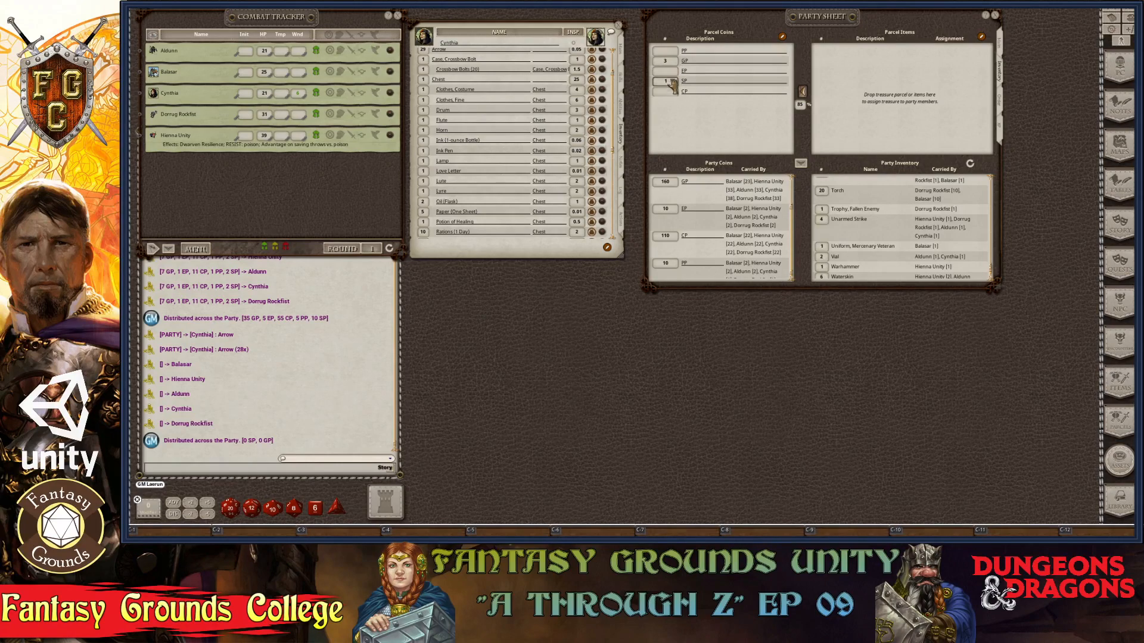
Step: Convert the leftover gold by clearing the GP and setting SP to 31, and distribute the coins across the party
scroll(671, 83, "down", 1)
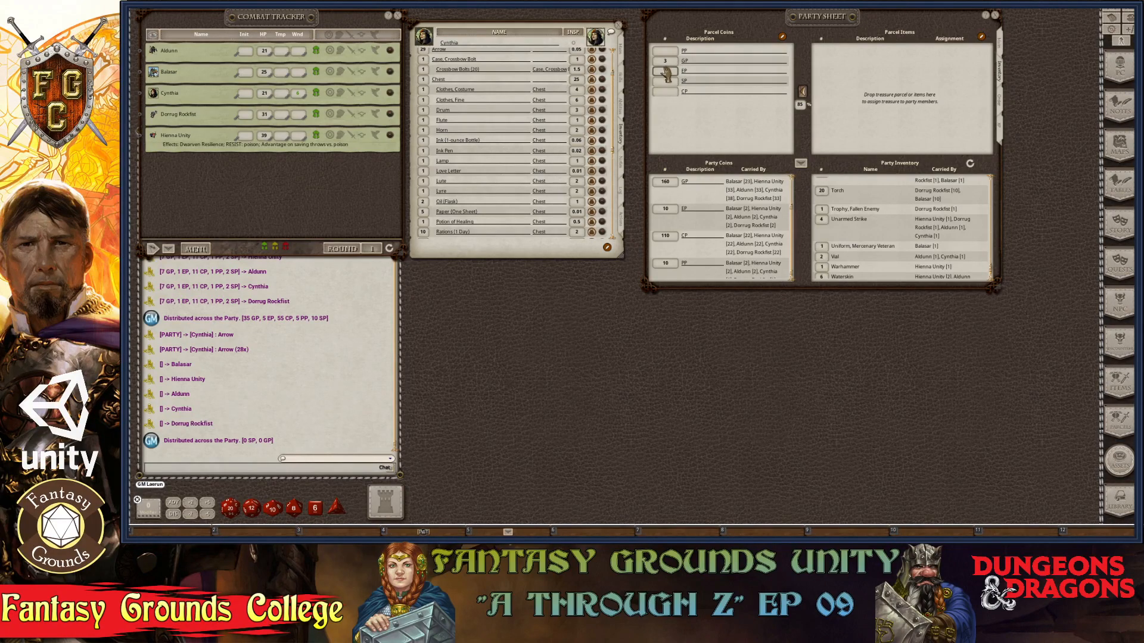
scroll(668, 81, "up", 1)
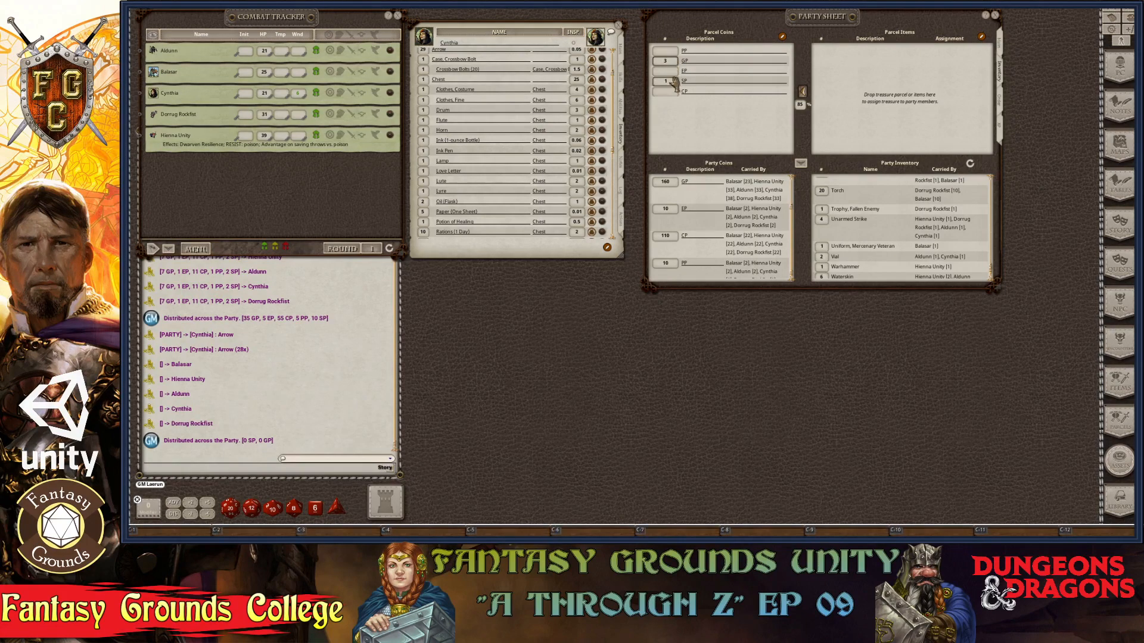
scroll(672, 62, "down", 3)
left_click(672, 82)
type("31")
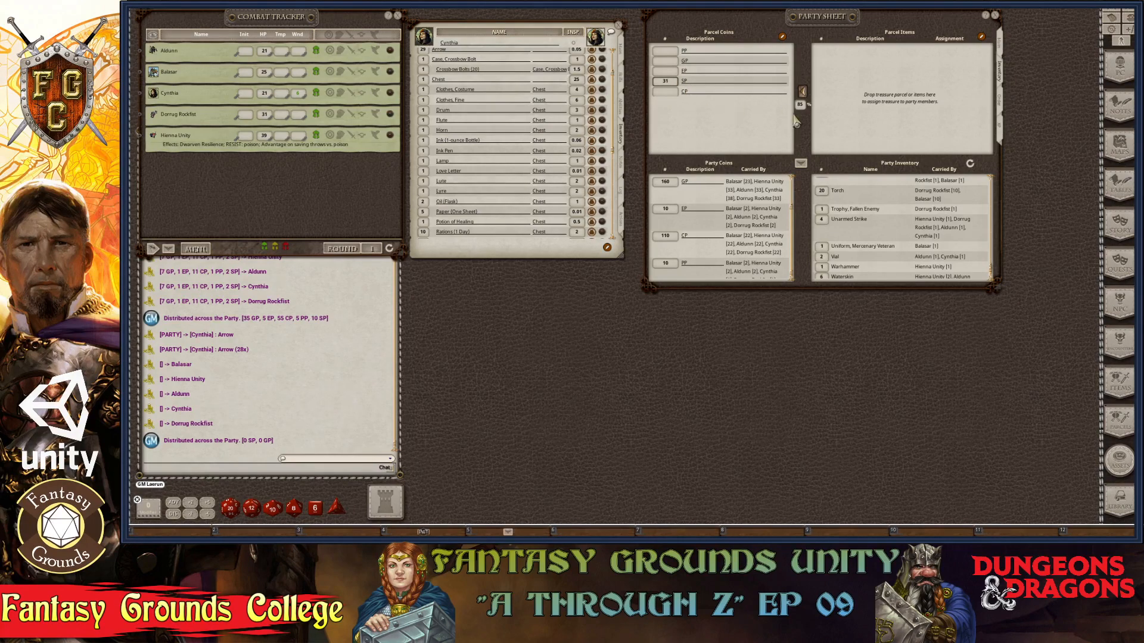
left_click(803, 170)
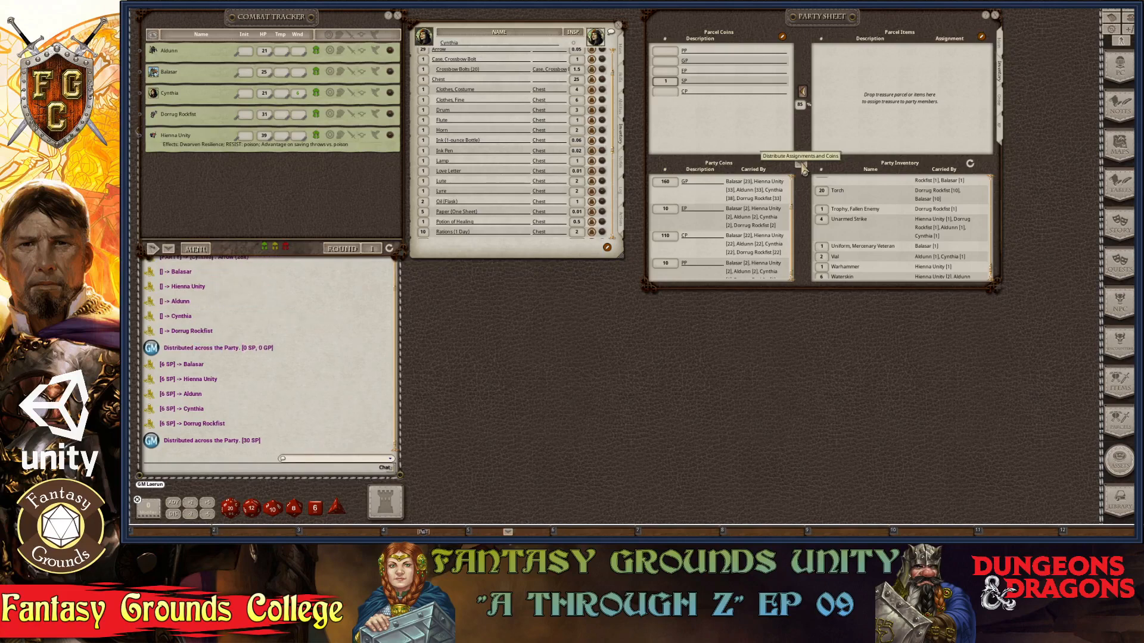
Step: Convert the leftover silver piece to 10 CP and distribute the copper across the party
left_click(672, 93)
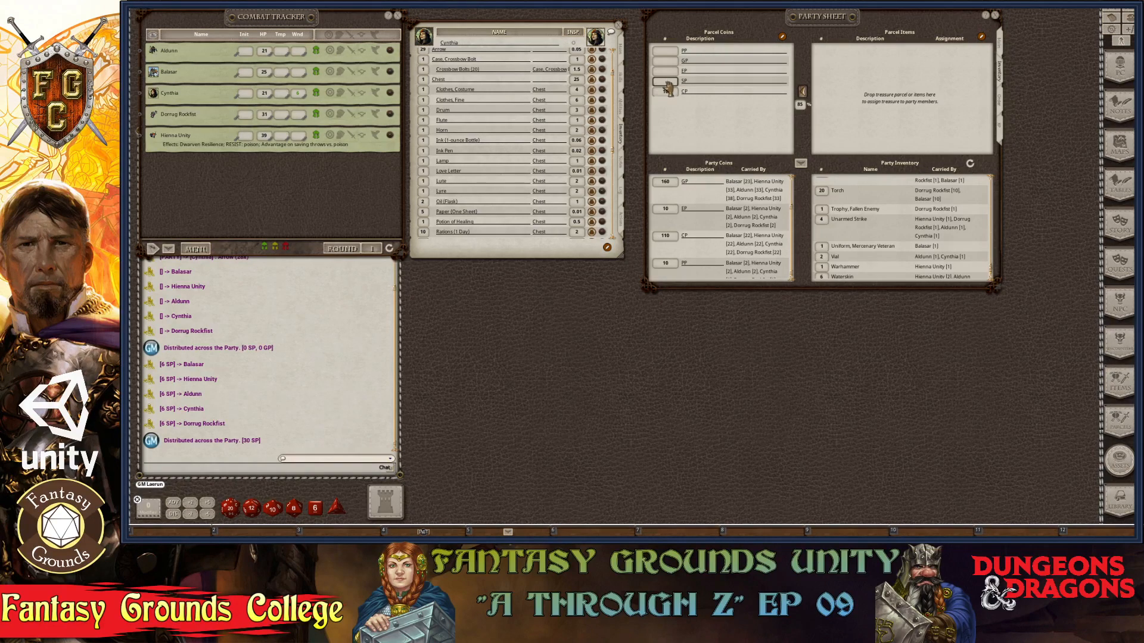
key("ctrl")
left_click(800, 164)
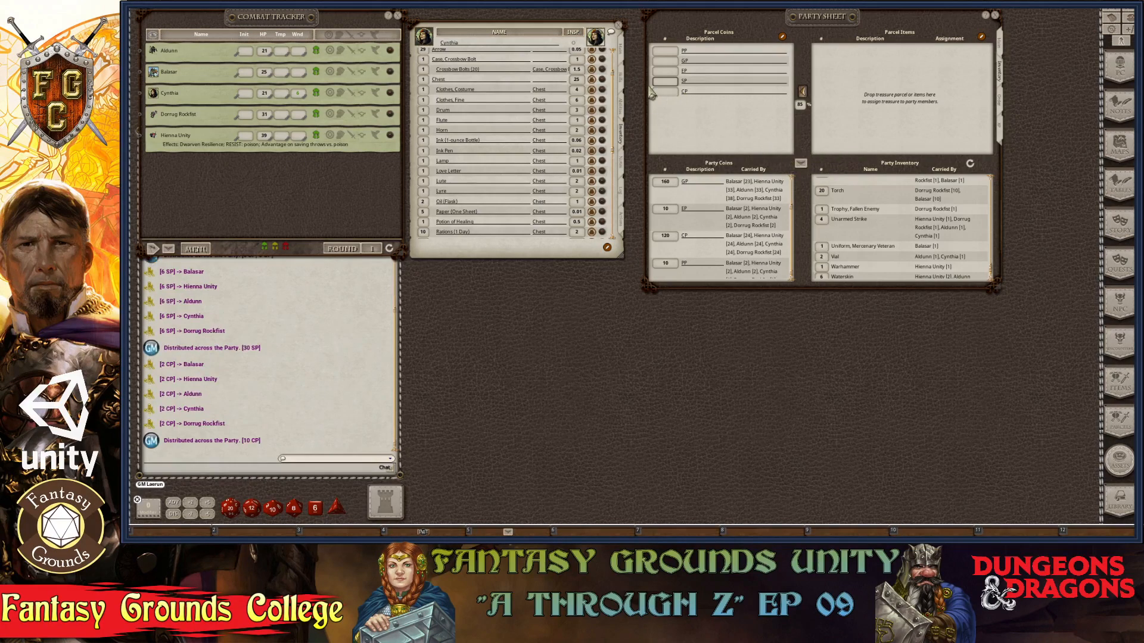
Step: Close Cynthia's character sheet and move the party sheet back beside the Combat Tracker
key("ctrl")
key("ctrl")
key("ctrl")
key("ctrl")
left_click(618, 26)
left_click_drag(826, 25, 600, 33)
key("ctrl")
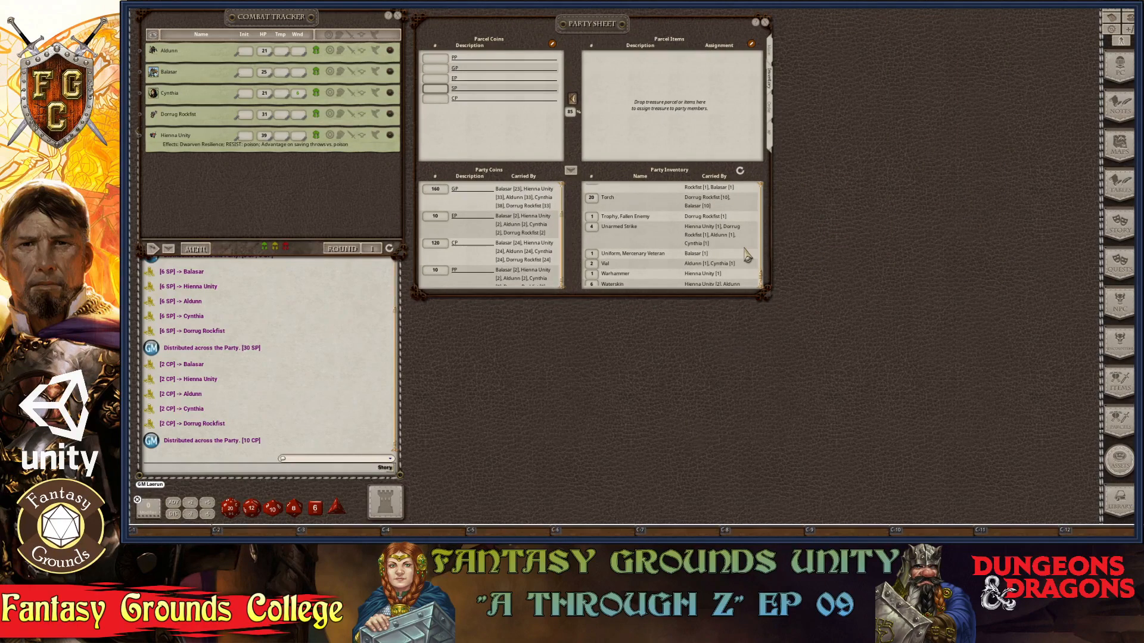
Step: Open the party order page and set the watch order to Cynthia 1, Hienna Unity 2, Balasar 3, Aldunn 4 and Dorrug Rockfist 5
left_click(771, 117)
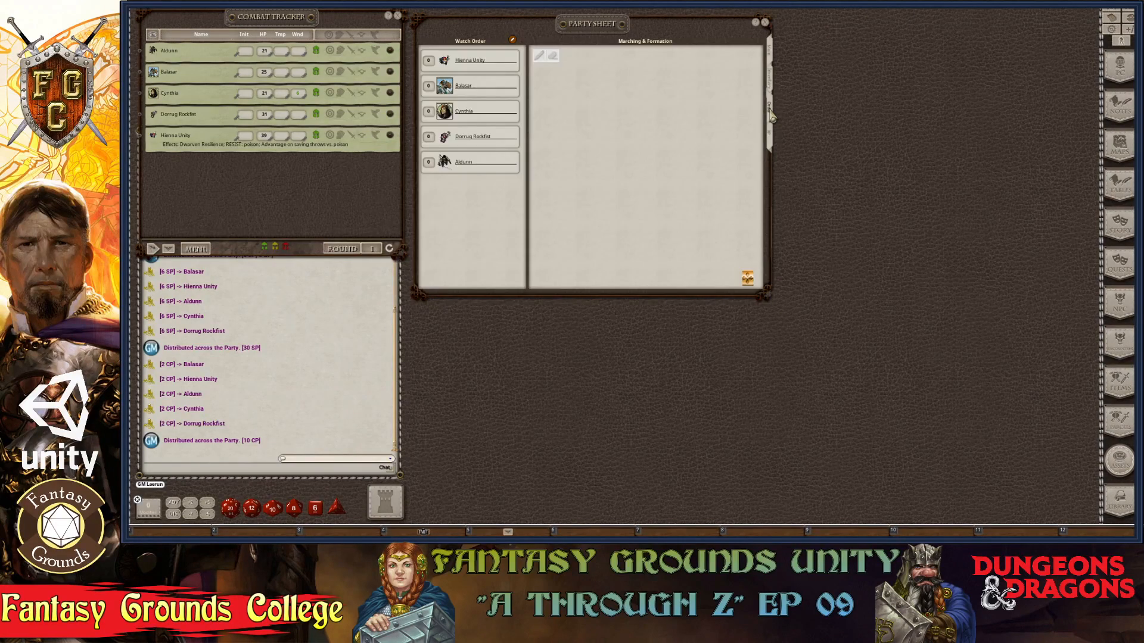
key("ctrl")
key("ctrl")
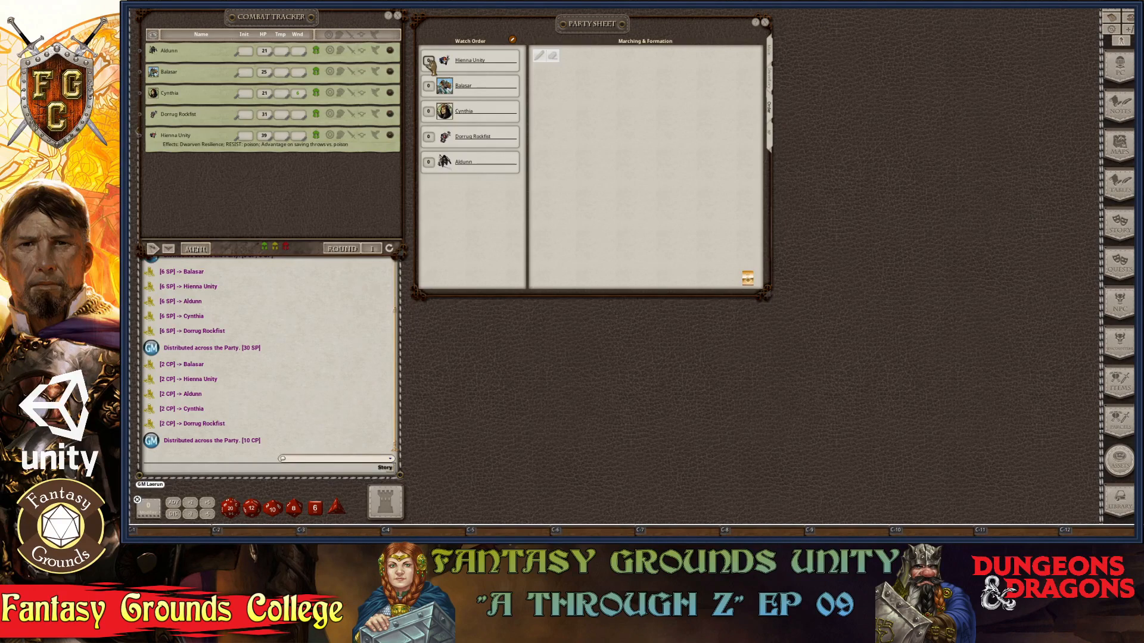
scroll(429, 60, "up", 1)
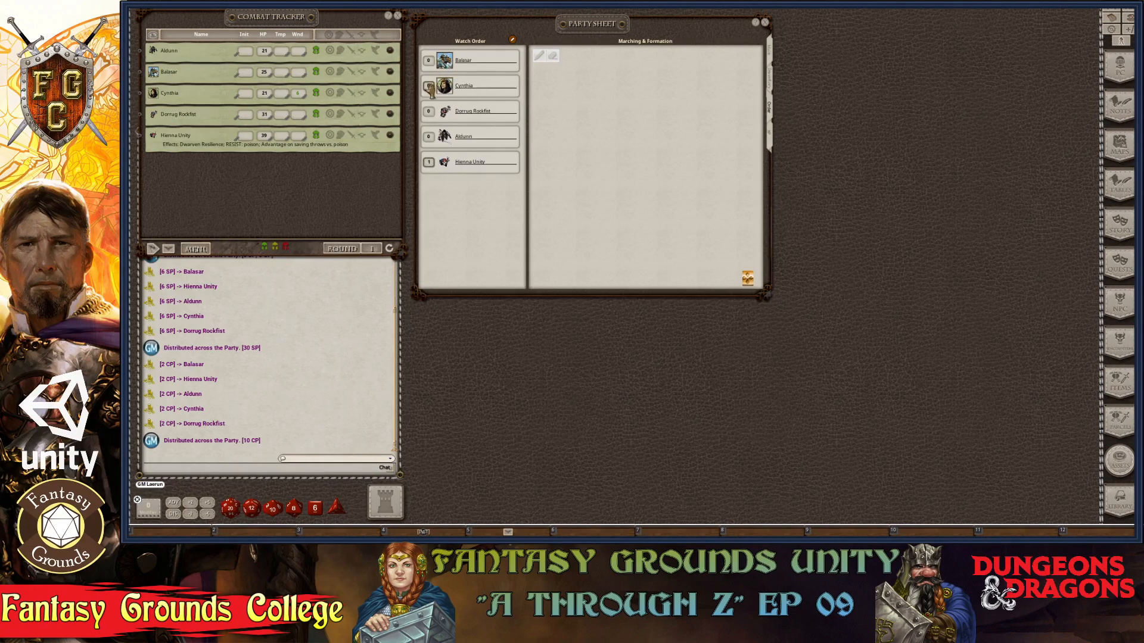
scroll(429, 86, "up", 2)
scroll(429, 62, "up", 3)
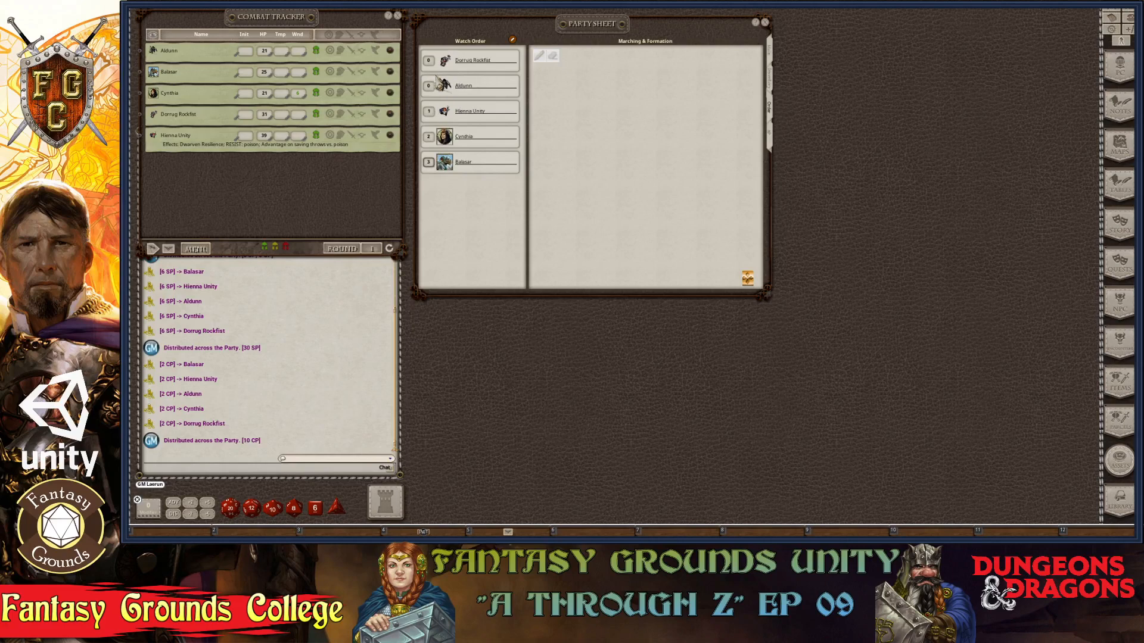
scroll(429, 86, "up", 4)
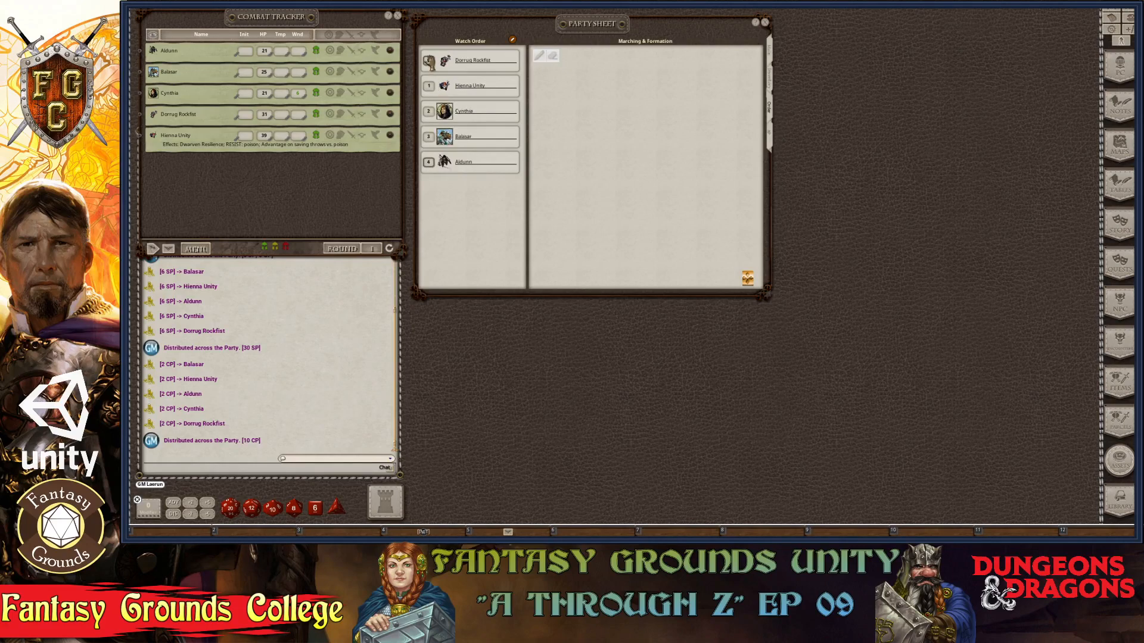
scroll(429, 62, "up", 5)
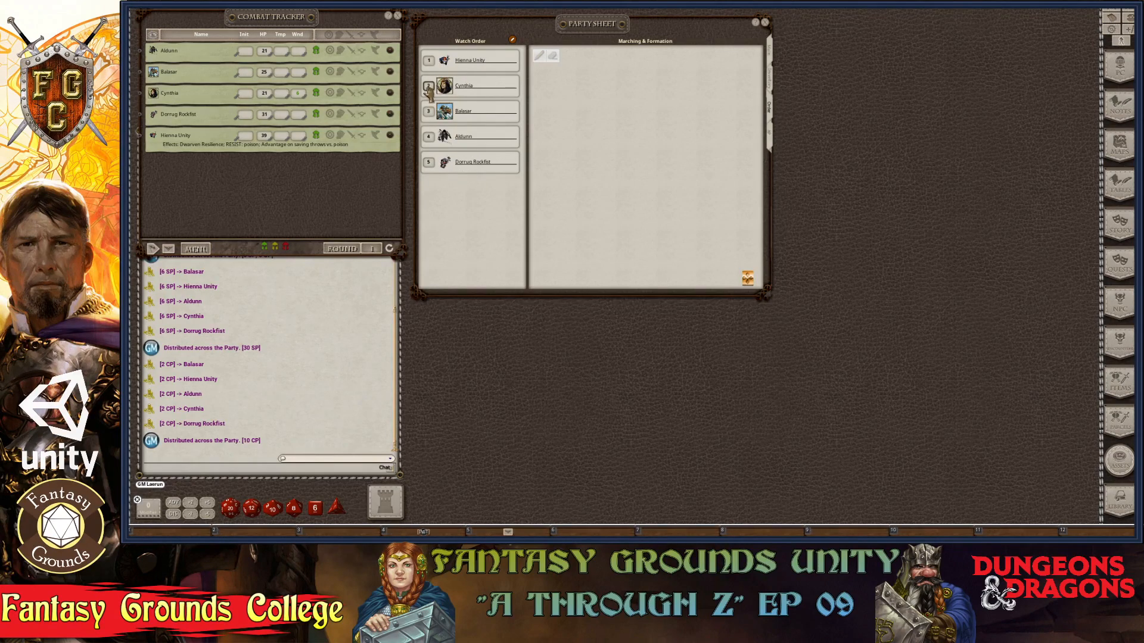
scroll(429, 64, "up", 1)
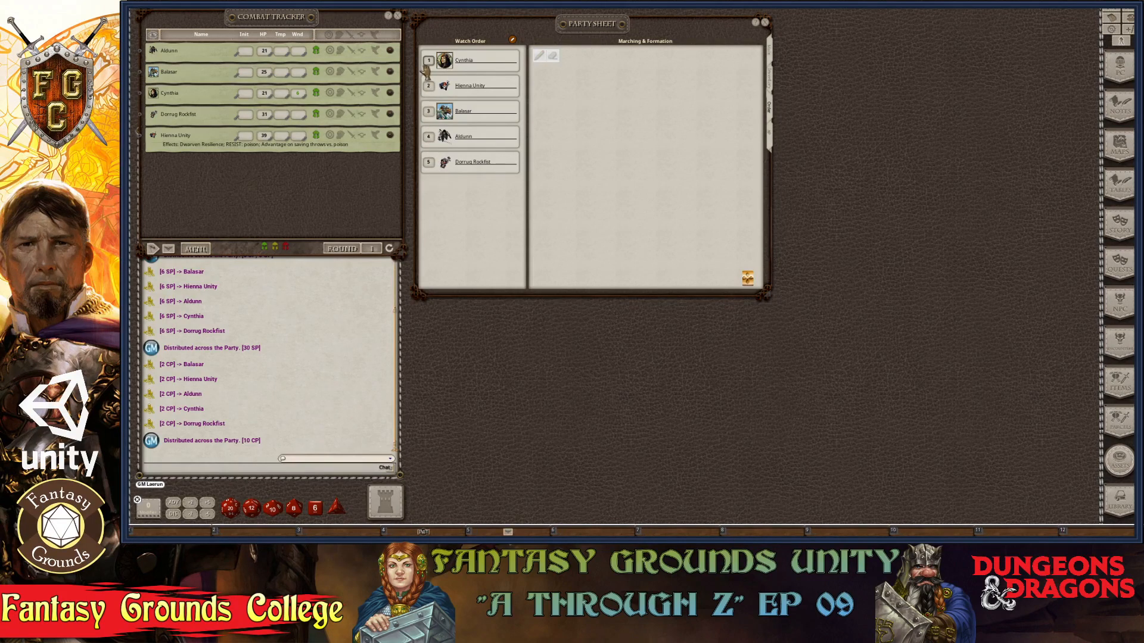
Step: Group the watches by setting Balasar and Aldunn to 1, Hienna Unity and Cynthia to 2, and Dorrug Rockfist to 3
key("ctrl")
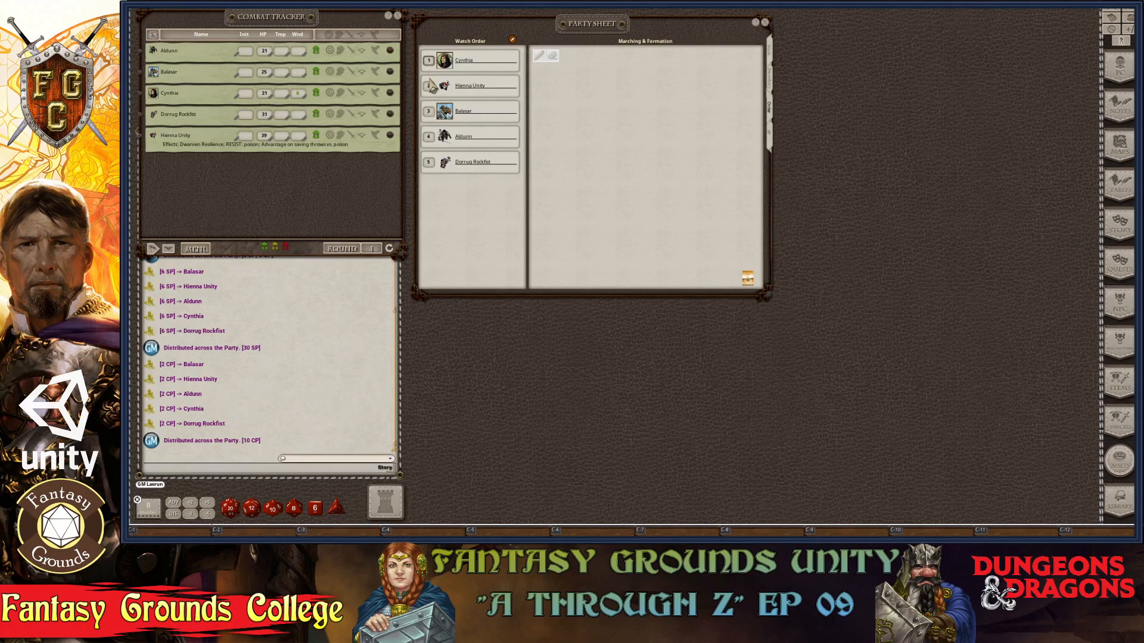
left_click_drag(430, 87, 433, 62)
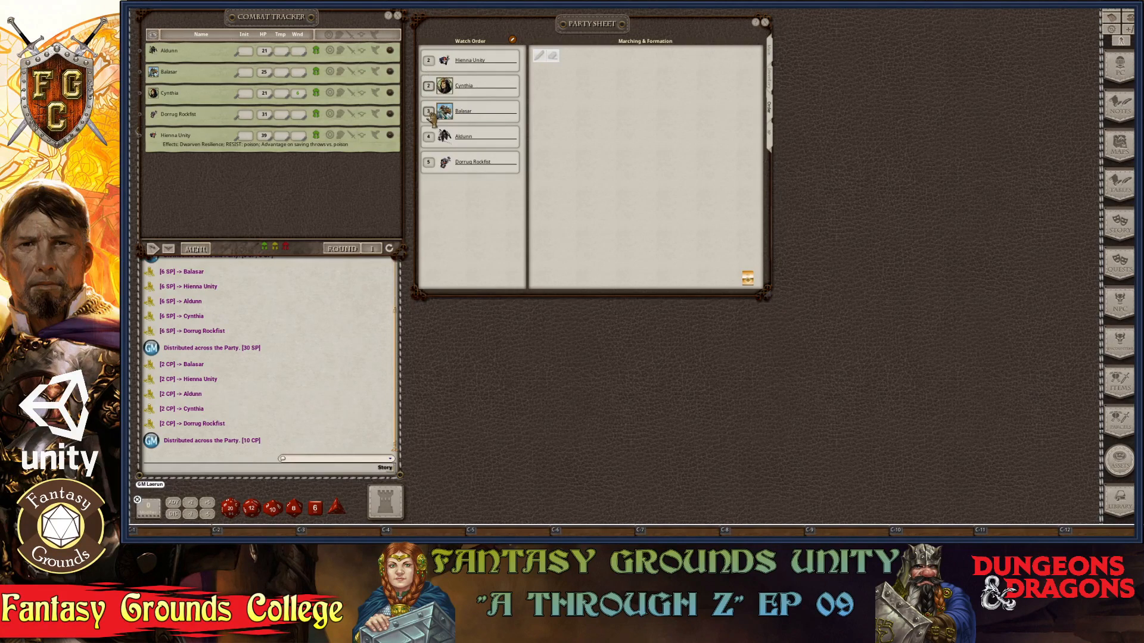
left_click_drag(430, 117, 480, 165)
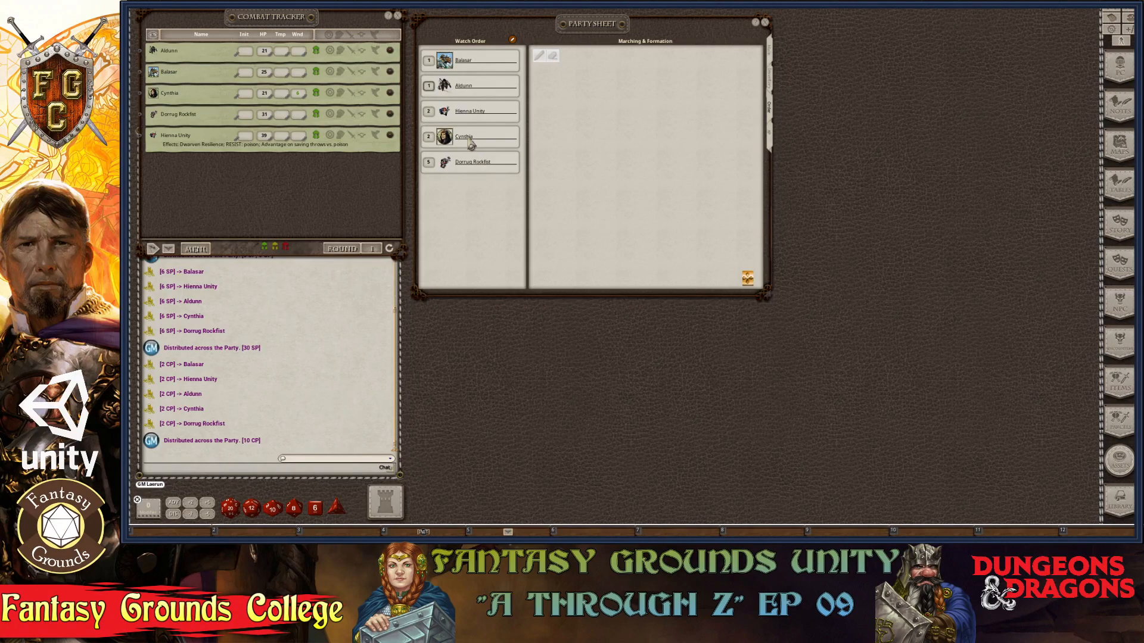
key("ctrl")
key("ctrl")
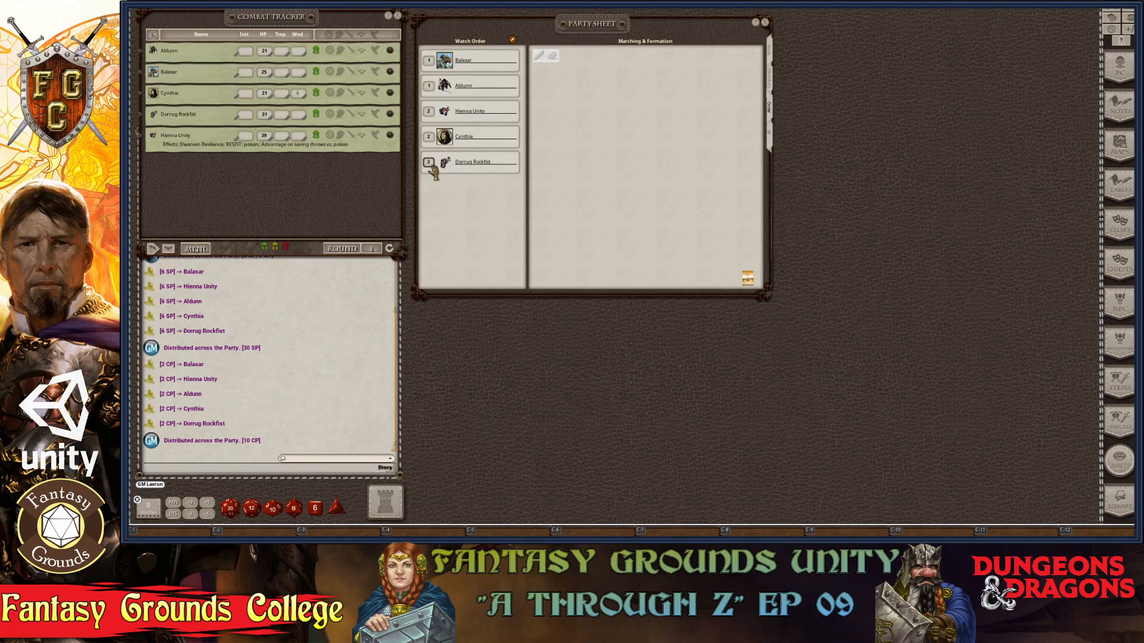
scroll(429, 163, "down", 2)
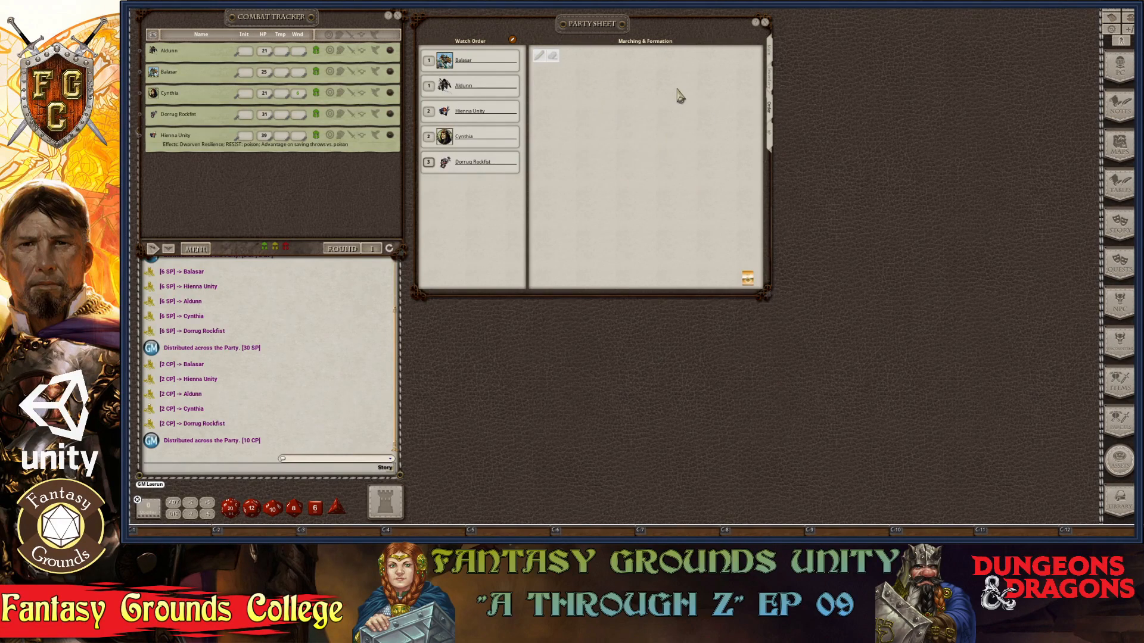
Step: Set a square grid on the blank marching and formation area, sizing one cell freehand
key("ctrl")
right_click(646, 184)
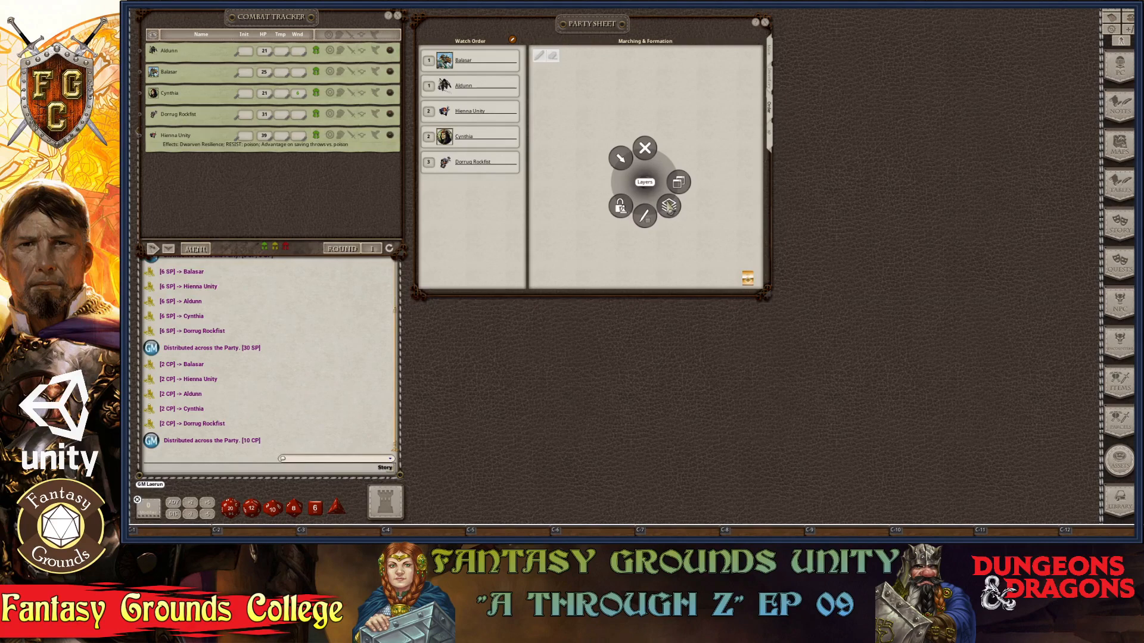
left_click(669, 206)
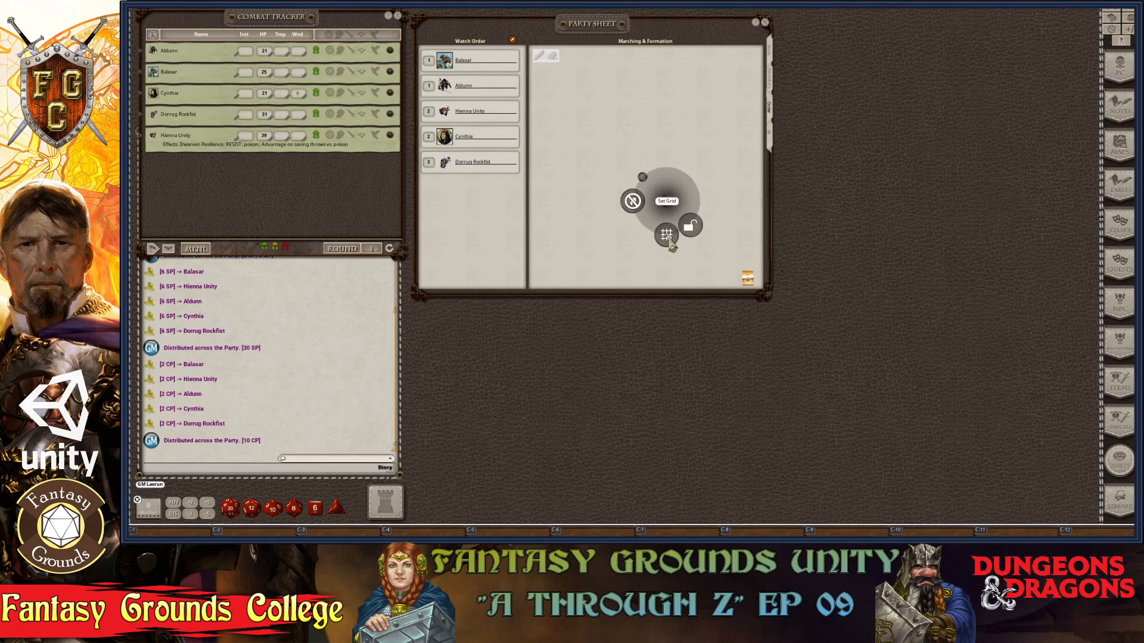
left_click(667, 237)
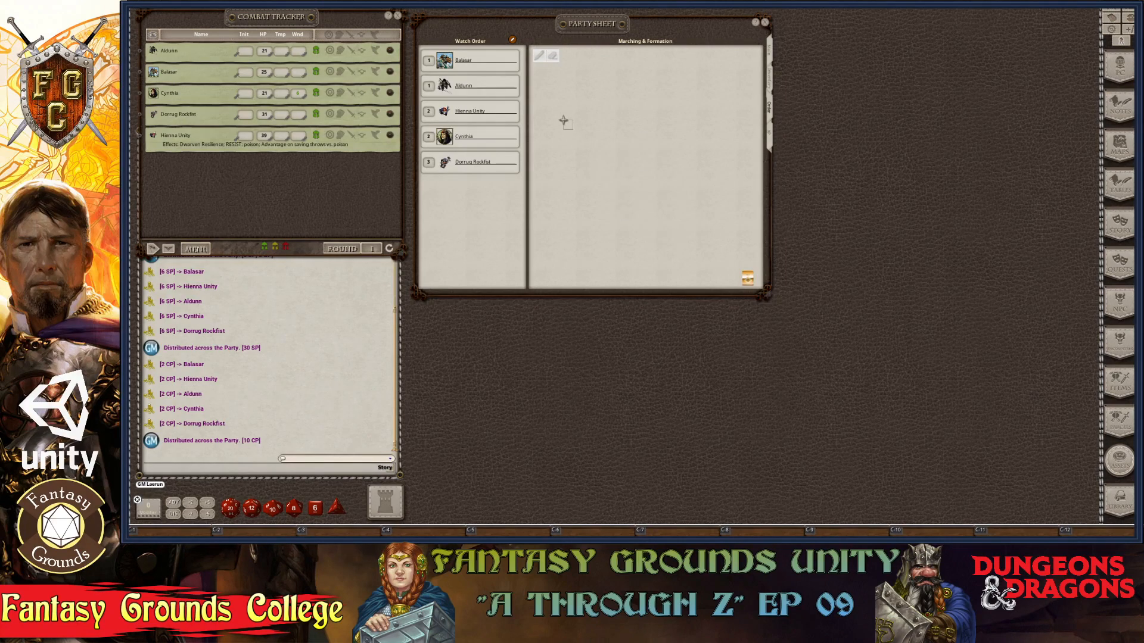
left_click_drag(568, 124, 579, 143)
scroll(663, 184, "down", 6)
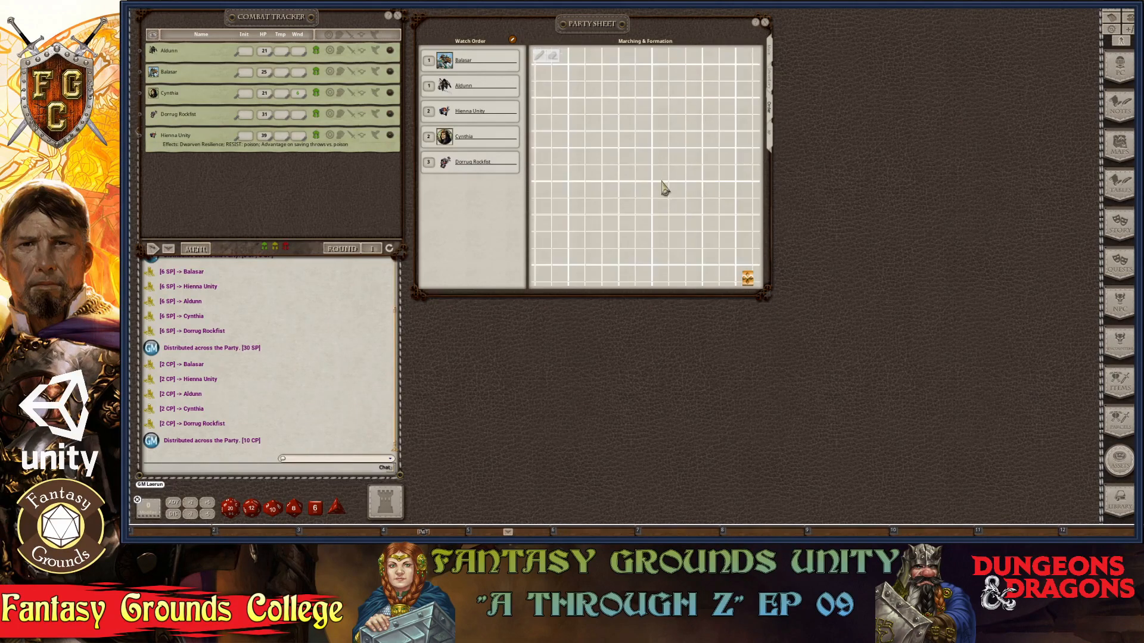
scroll(666, 237, "up", 5)
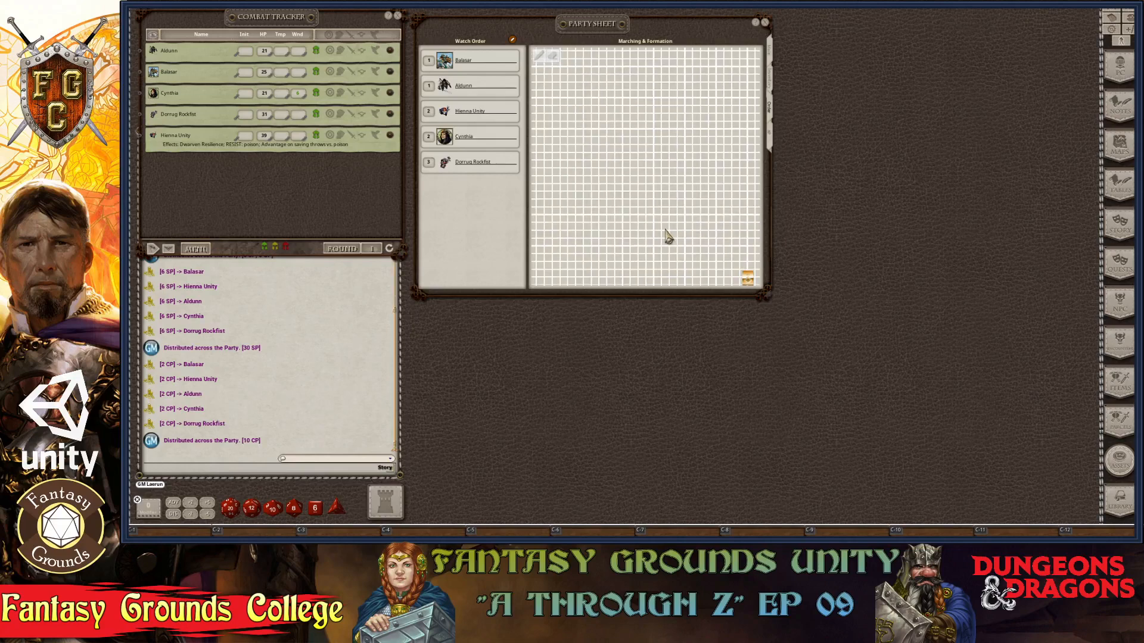
right_click(632, 154)
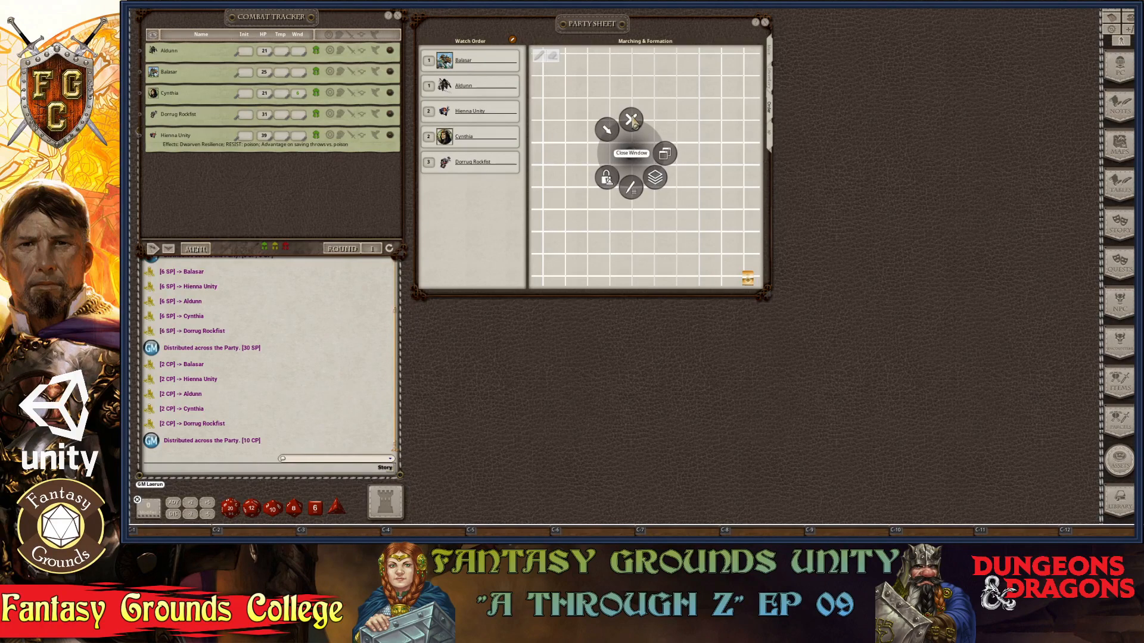
left_click(554, 199)
Step: Place the party tokens on the formation grid: Balasar, Hienna Unity and Dorrug Rockfist in one row, Aldunn and Cynthia two rows below
scroll(602, 162, "down", 4)
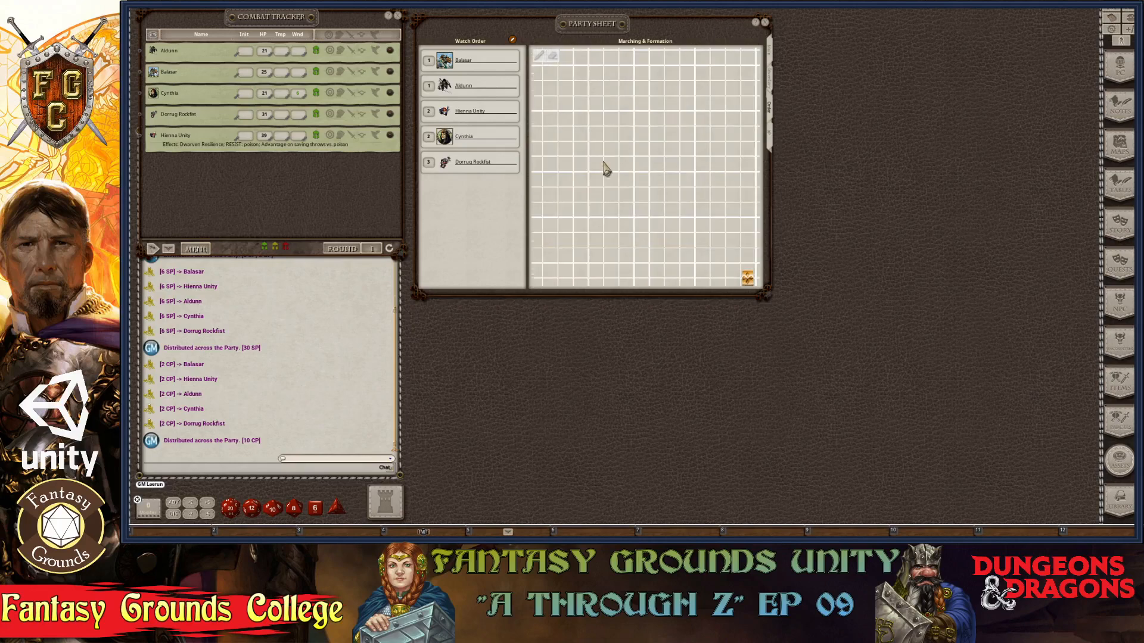
scroll(606, 168, "down", 2)
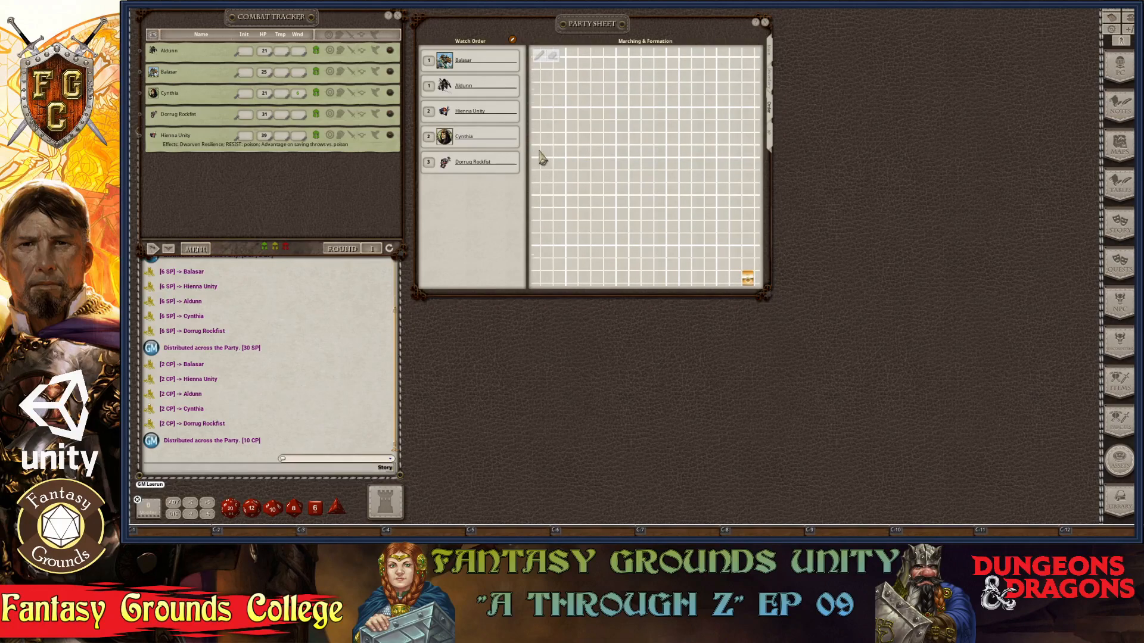
scroll(543, 158, "up", 3)
left_click_drag(447, 62, 598, 103)
left_click_drag(444, 87, 632, 139)
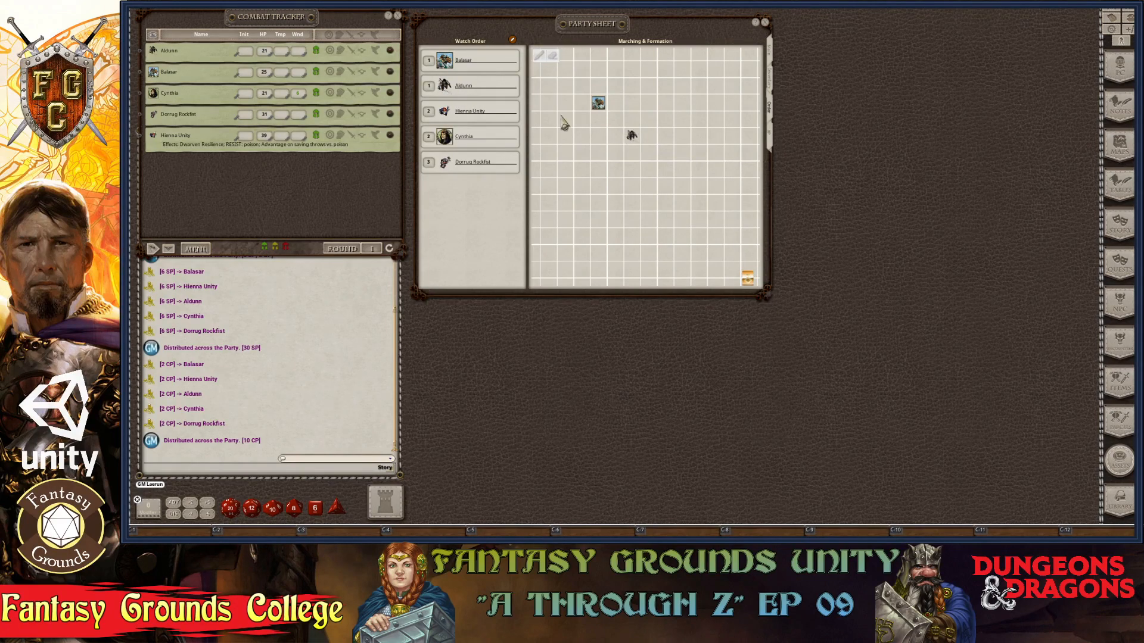
left_click_drag(444, 141, 665, 137)
left_click_drag(448, 166, 699, 104)
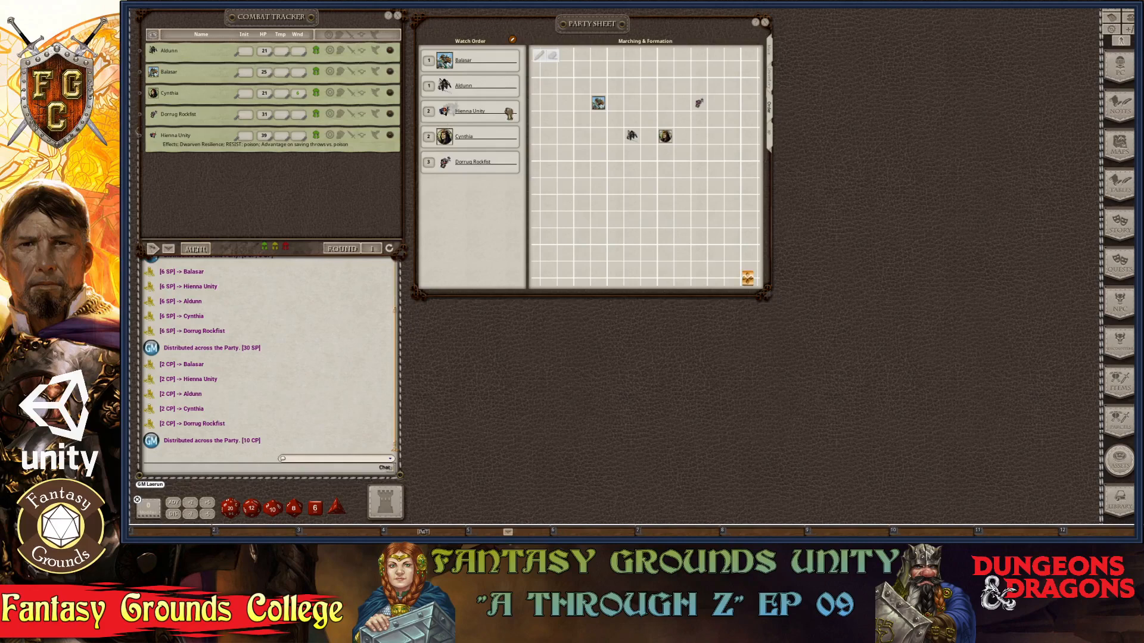
left_click_drag(509, 113, 648, 103)
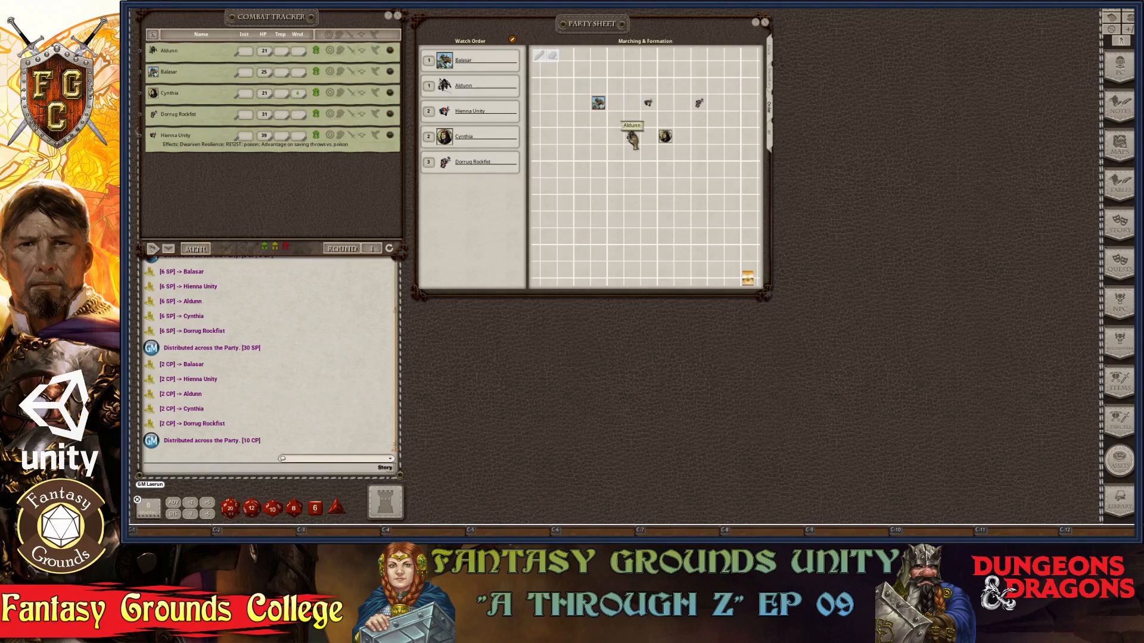
Step: Draw two freehand vertical lines on the formation grid, one on each side of the party tokens
scroll(671, 143, "up", 2)
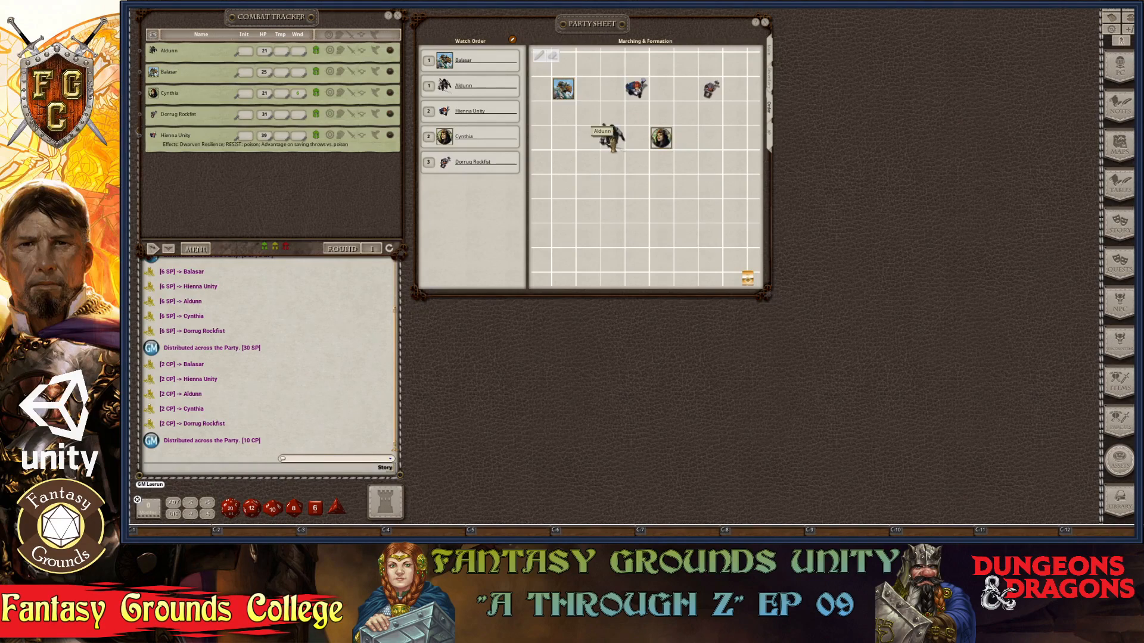
scroll(734, 174, "down", 3)
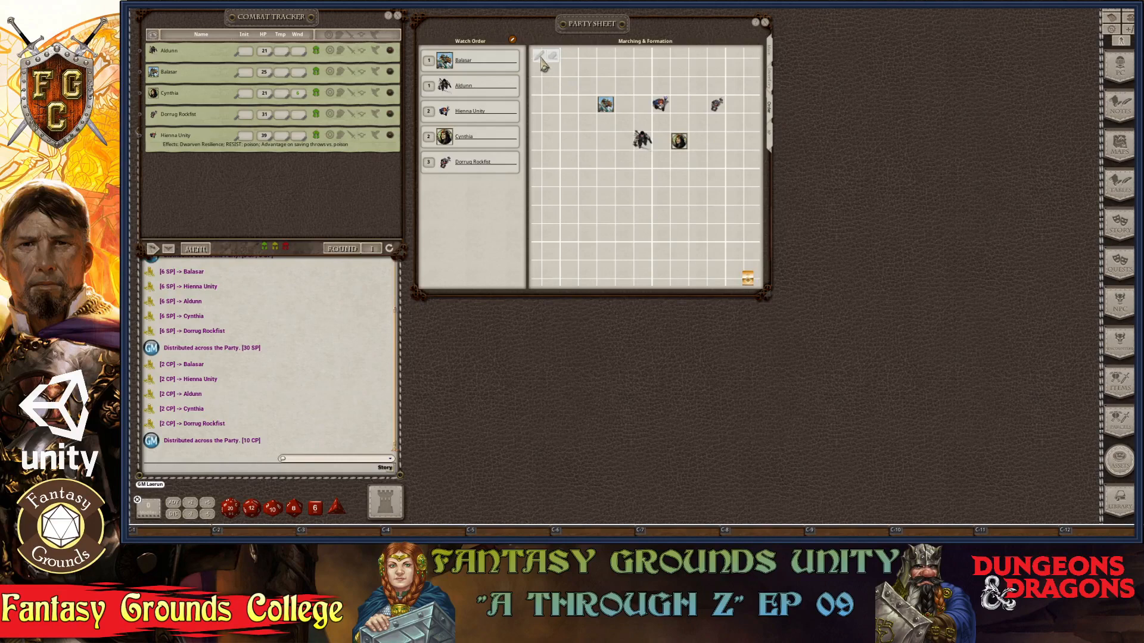
left_click(540, 58)
right_click(555, 83)
left_click(560, 119)
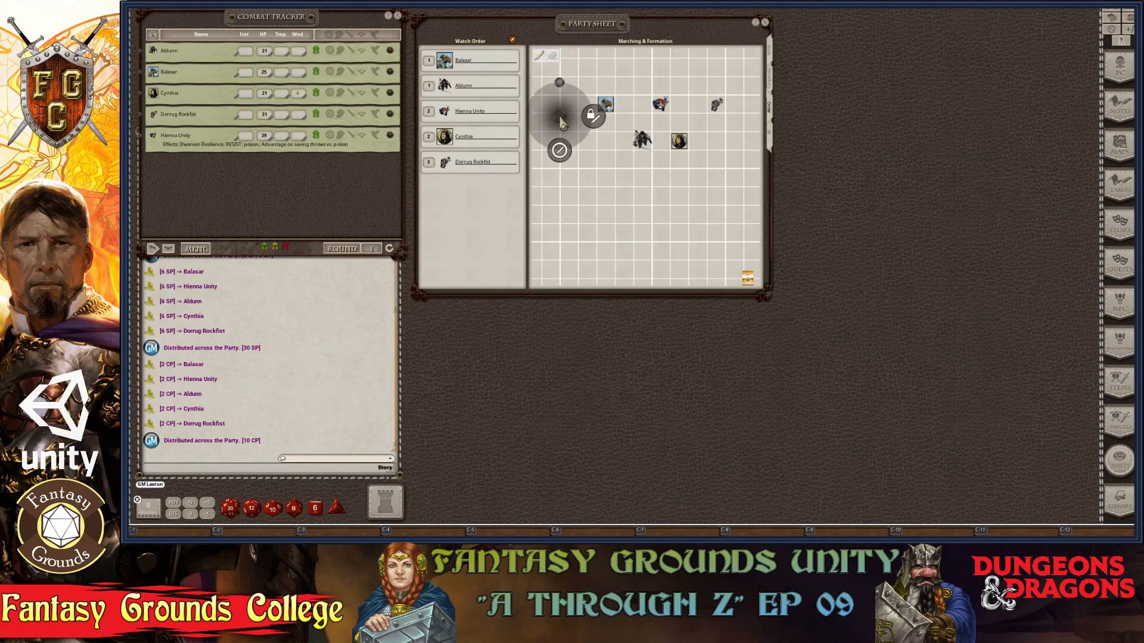
left_click(561, 153)
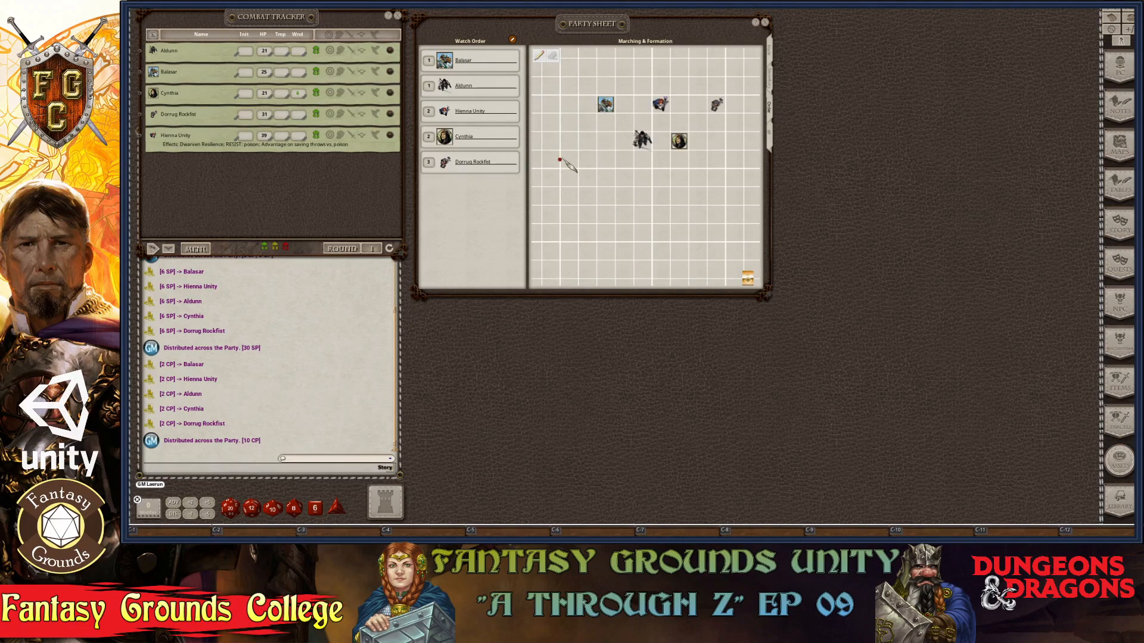
left_click_drag(578, 86, 581, 244)
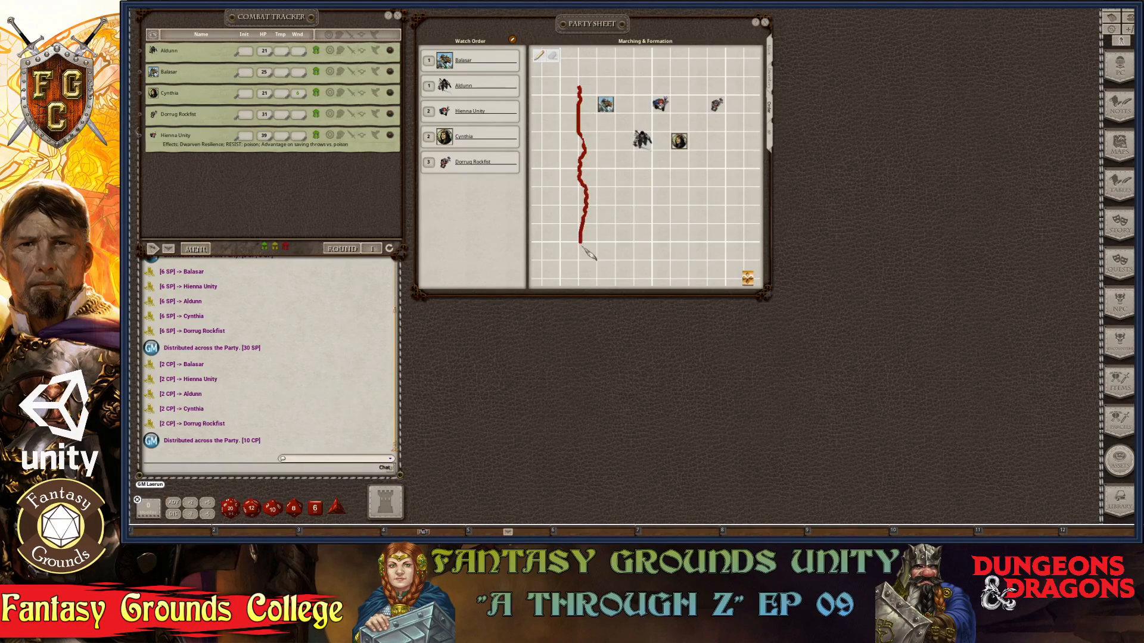
left_click_drag(740, 80, 746, 261)
scroll(655, 176, "down", 3)
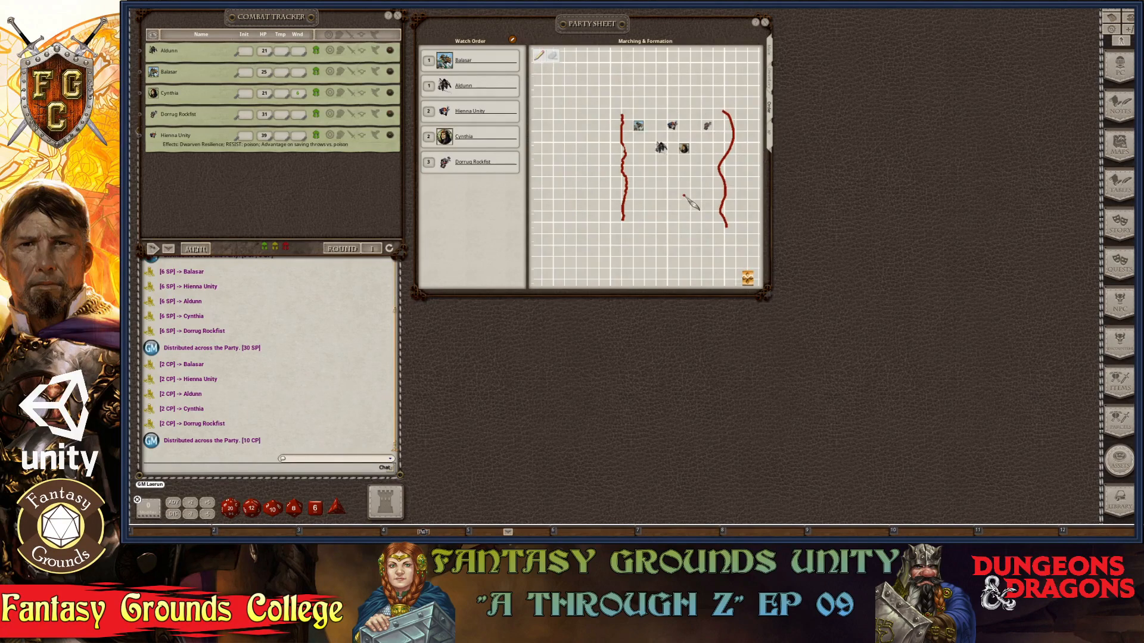
scroll(691, 190, "up", 3)
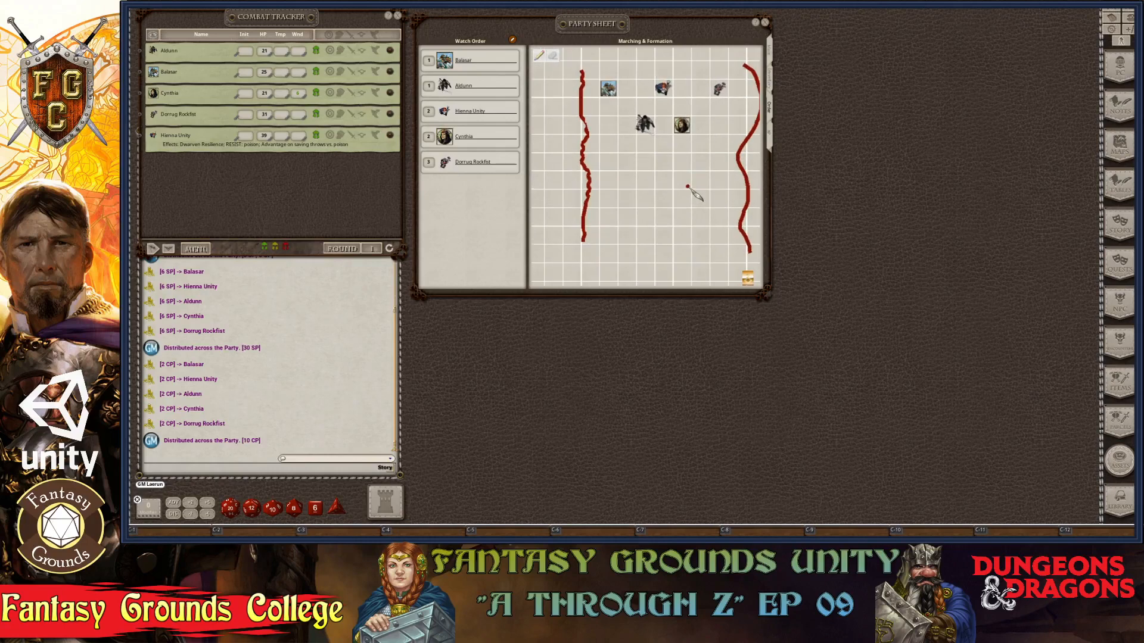
Step: Try to erase parts of the freehand line beside Balasar's token
left_click(555, 59)
left_click_drag(597, 89, 598, 125)
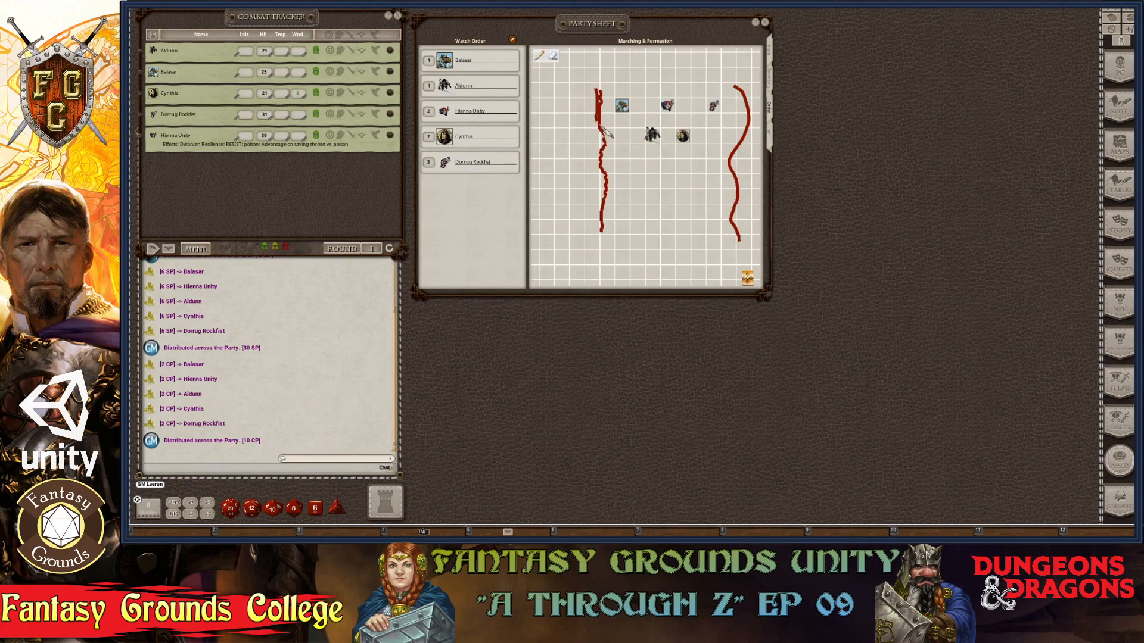
left_click(539, 59)
right_click(604, 100)
left_click(639, 182)
mouse_move(607, 167)
left_mouse_down()
mouse_move(572, 180)
mouse_move(613, 173)
left_mouse_up()
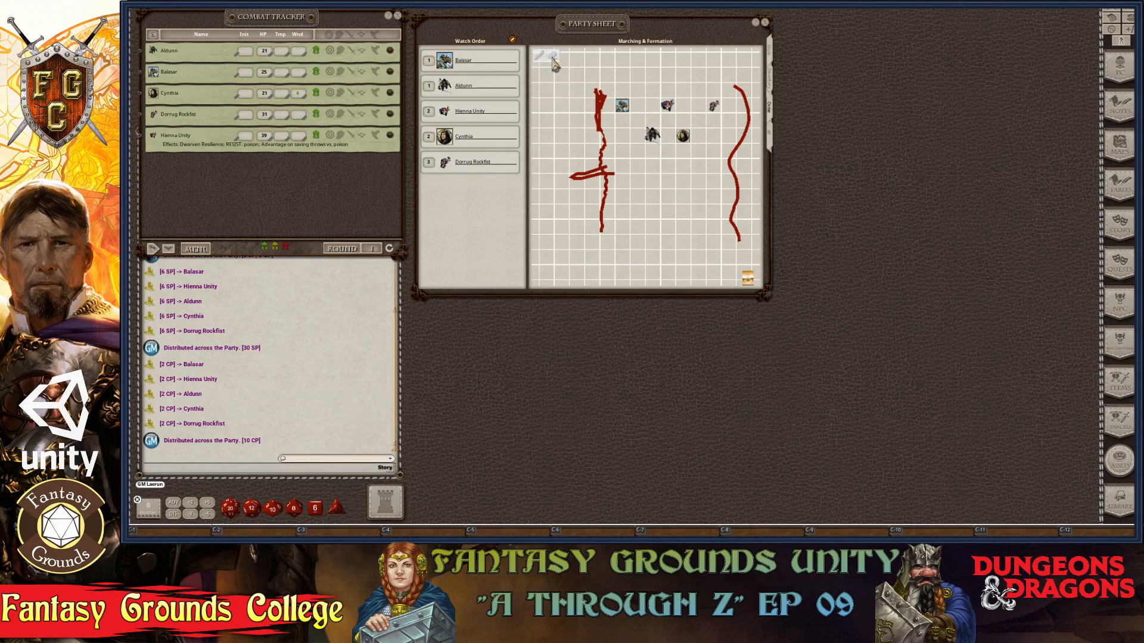
Step: Clear the entire freehand drawing from the formation grid
left_click(553, 56)
left_click(539, 56)
right_click(593, 76)
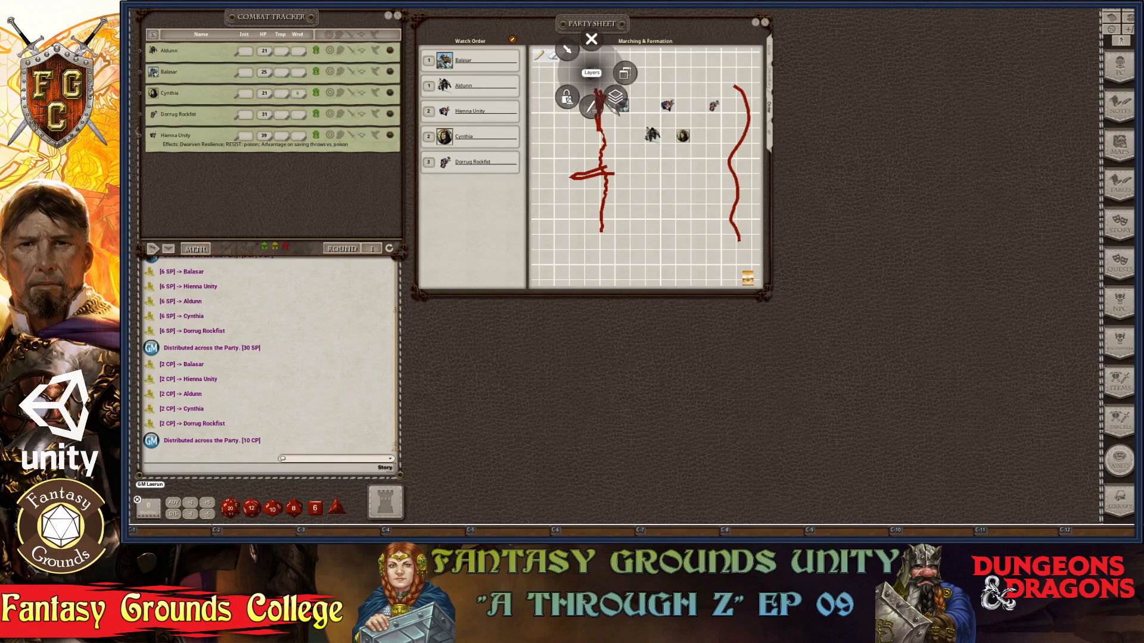
left_click(594, 107)
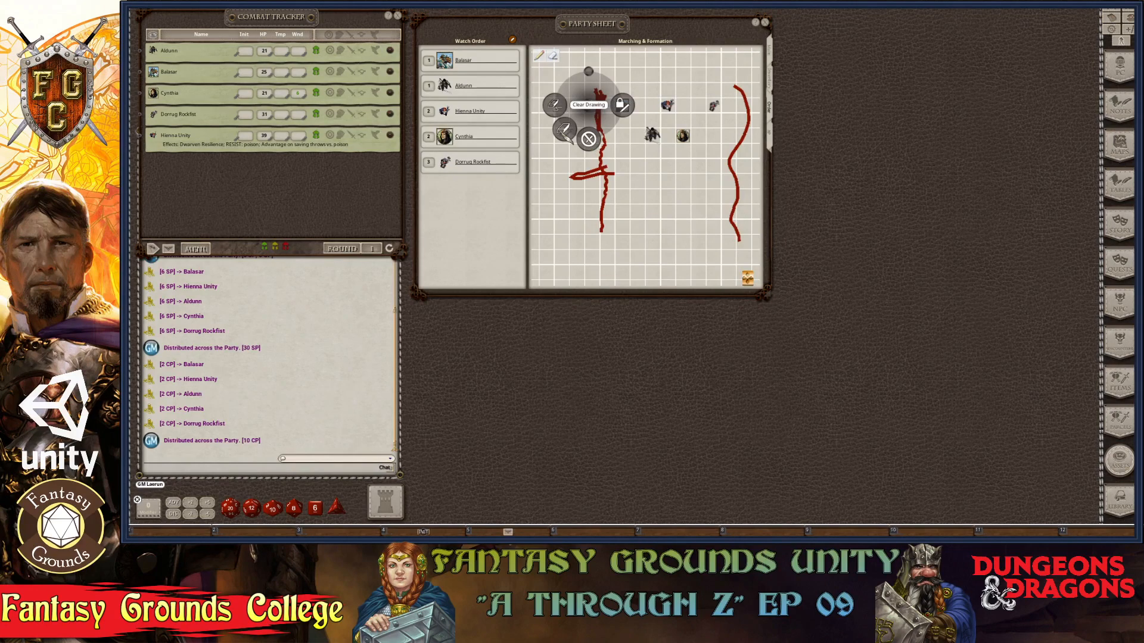
left_click(564, 130)
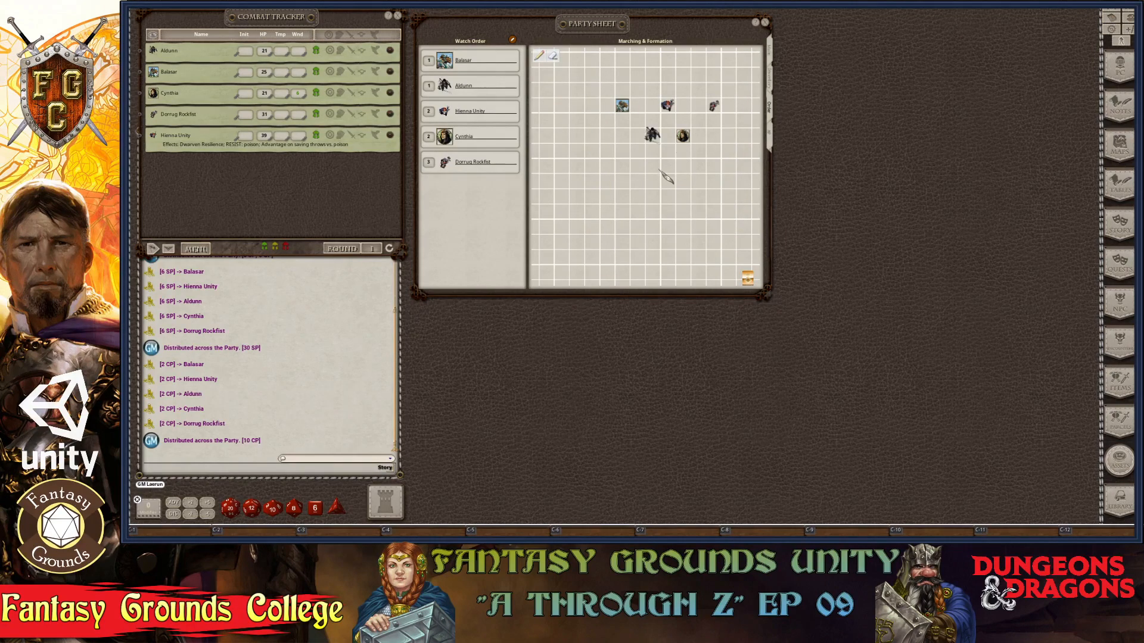
scroll(726, 152, "down", 3)
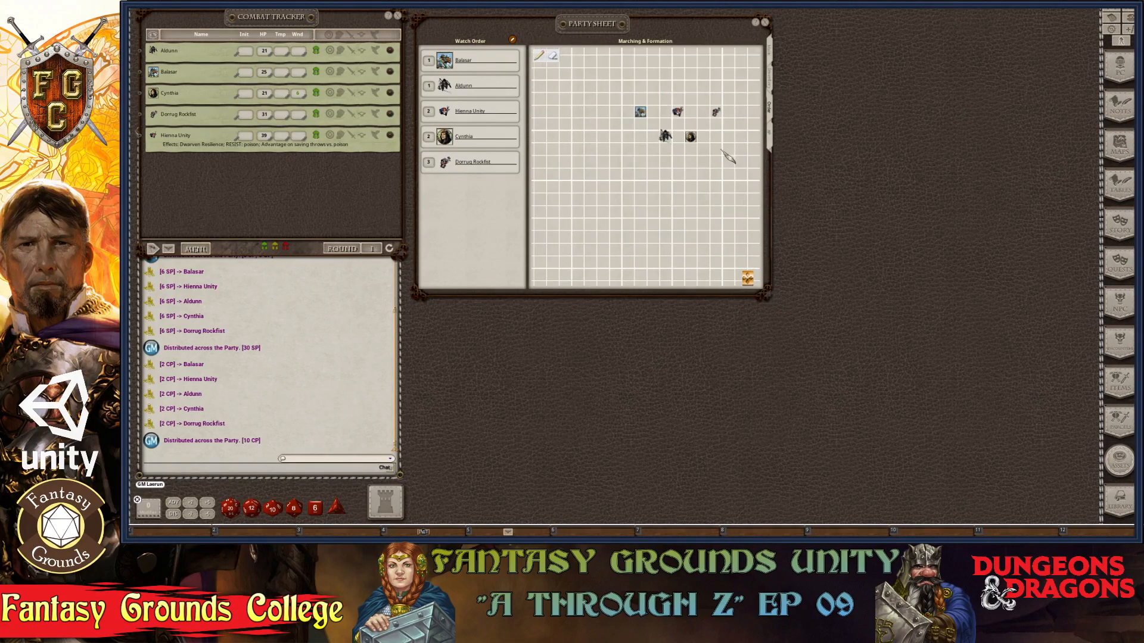
scroll(572, 80, "up", 1)
scroll(721, 162, "up", 3)
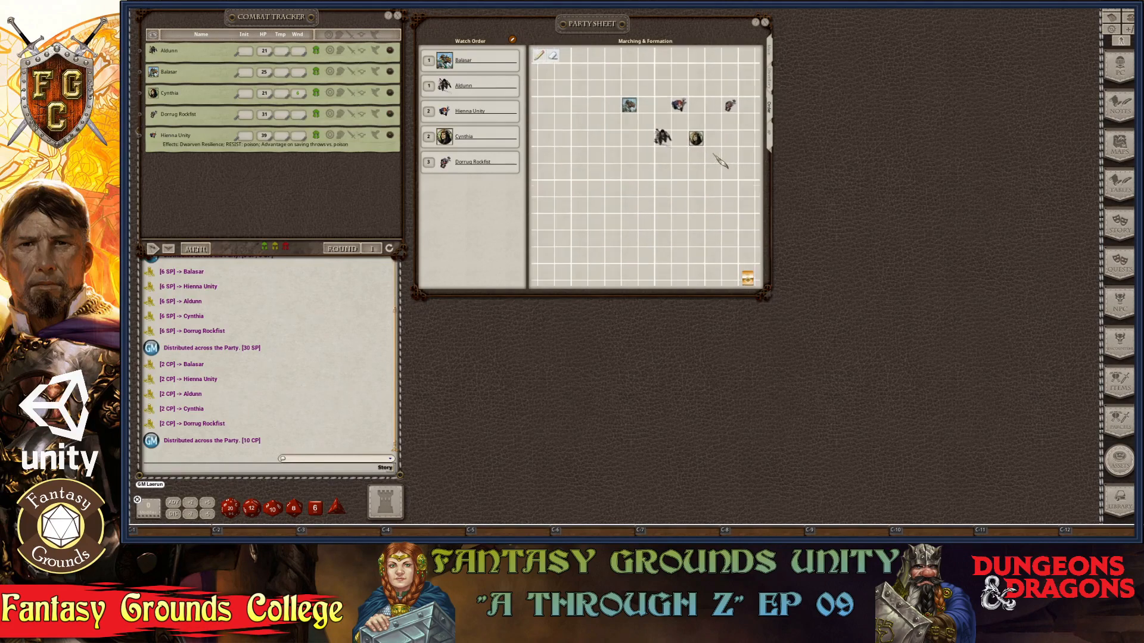
scroll(721, 162, "down", 2)
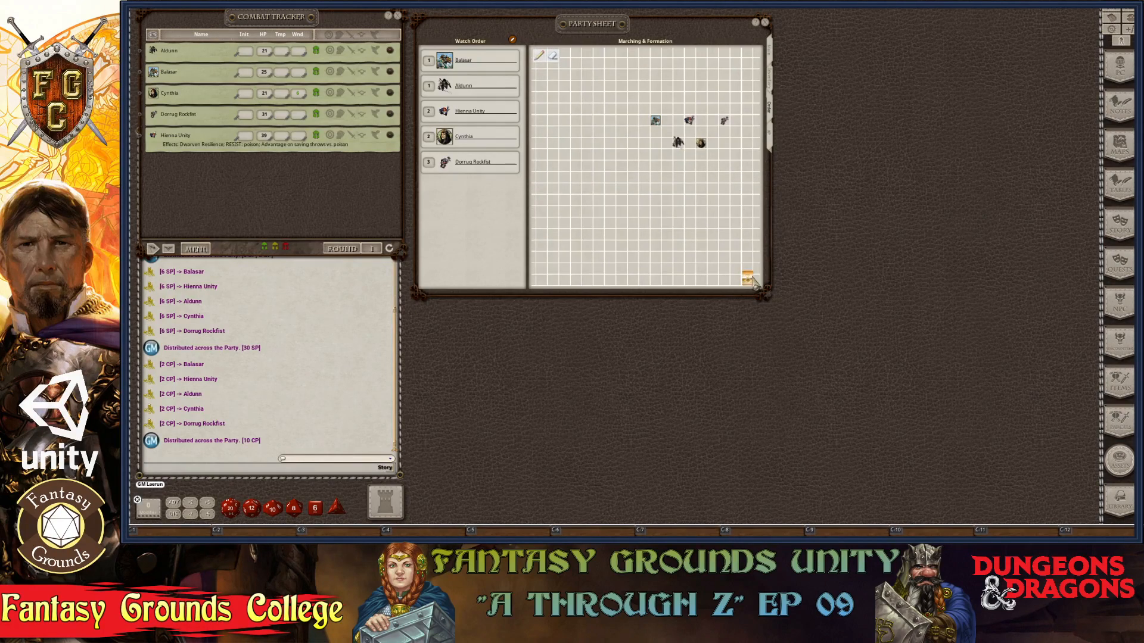
left_click_drag(751, 279, 774, 272)
scroll(583, 206, "down", 2)
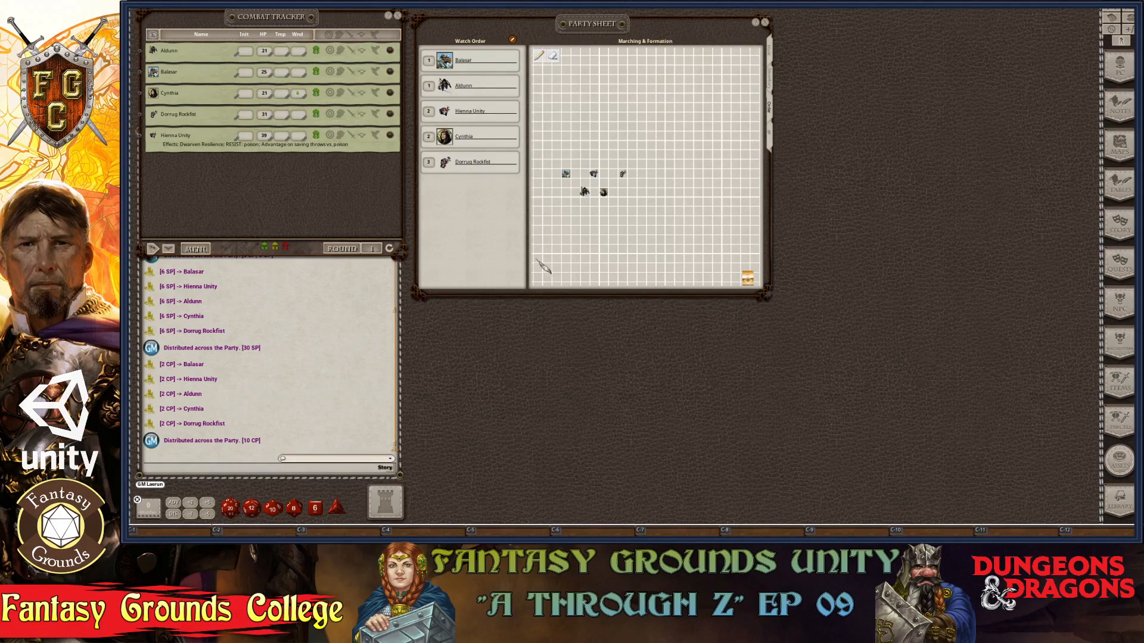
scroll(547, 204, "up", 3)
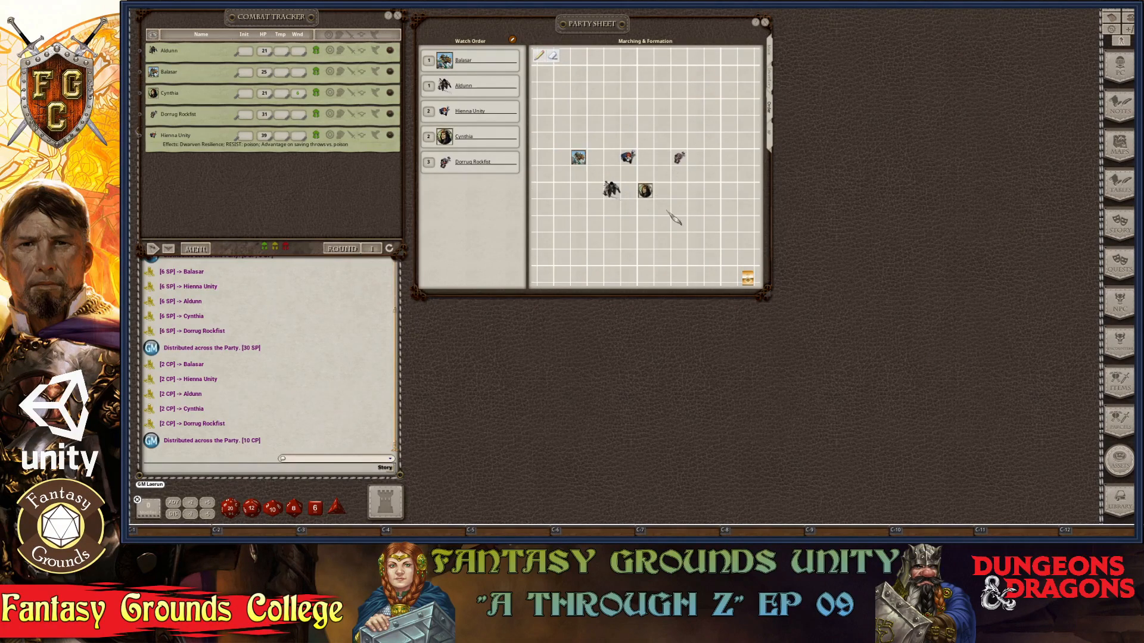
scroll(662, 178, "up", 3)
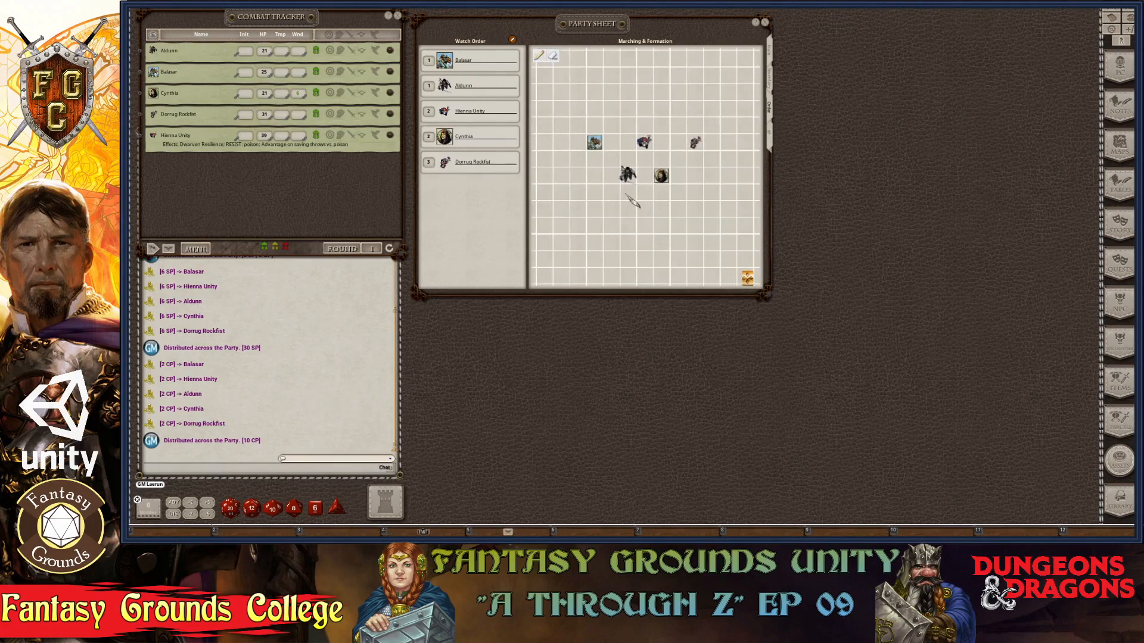
scroll(633, 201, "down", 2)
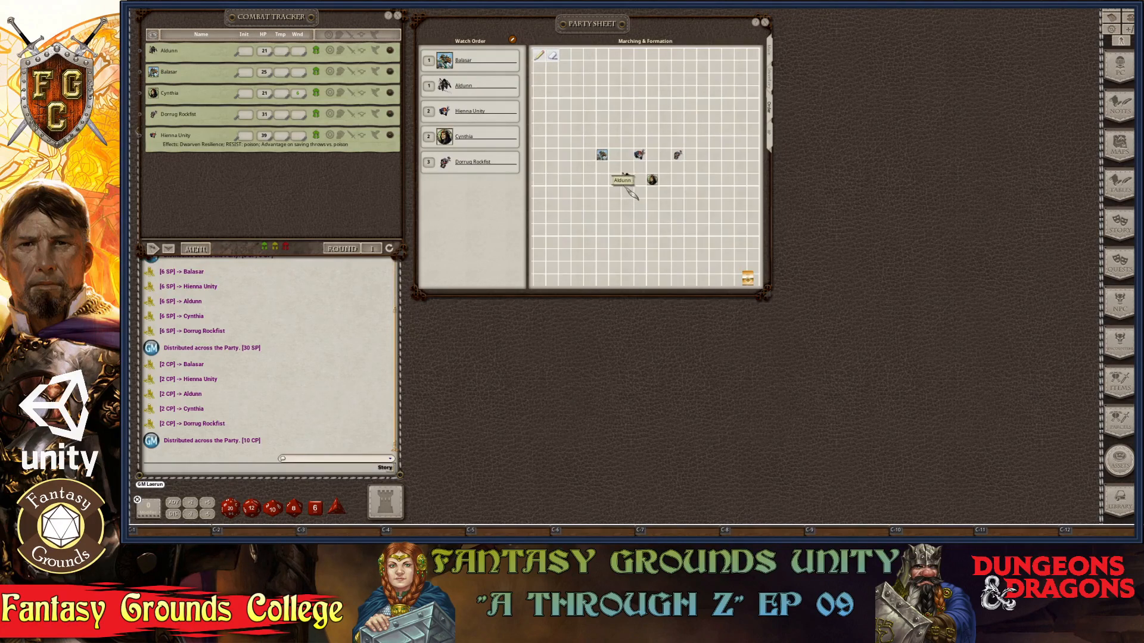
scroll(630, 192, "down", 1)
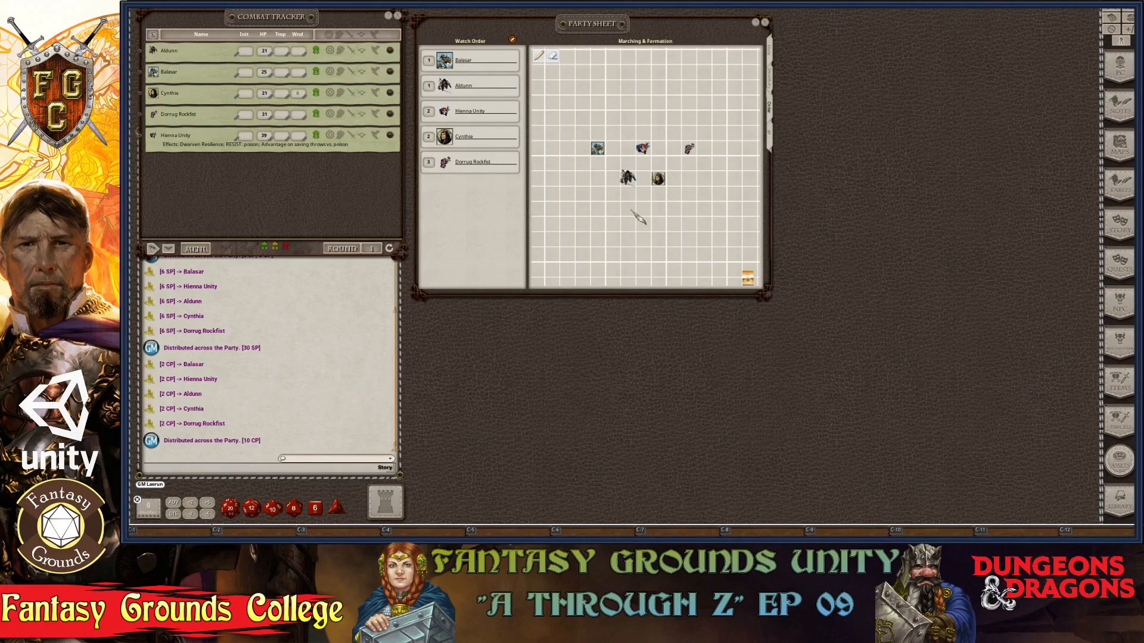
scroll(632, 210, "down", 4)
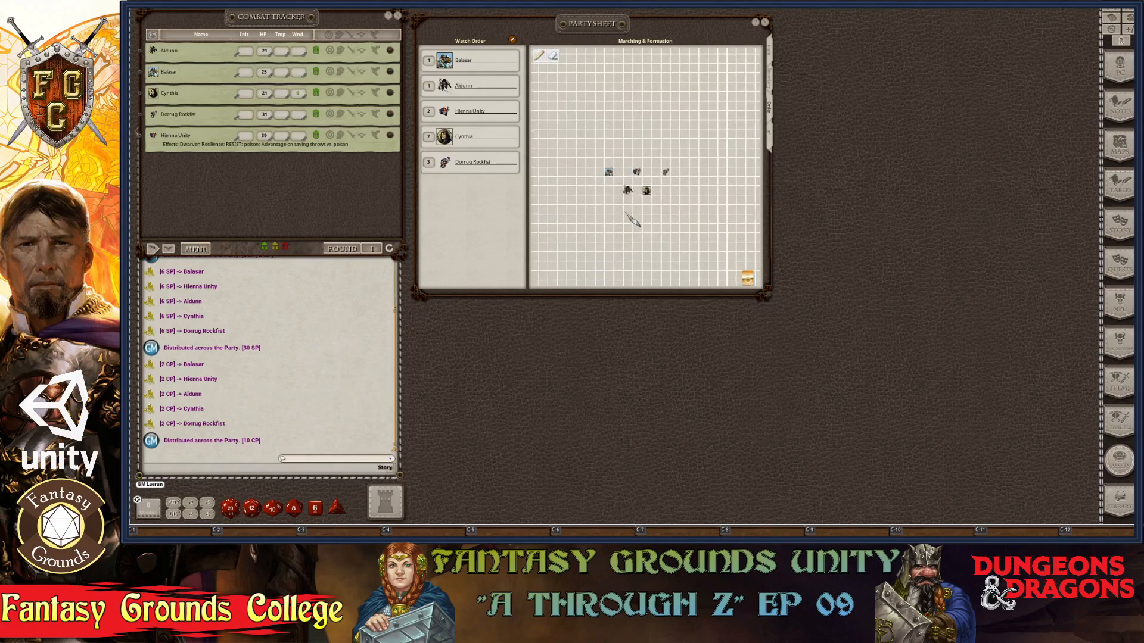
Step: Draw a freehand horizontal line across the formation grid below the party tokens
scroll(626, 213, "up", 2)
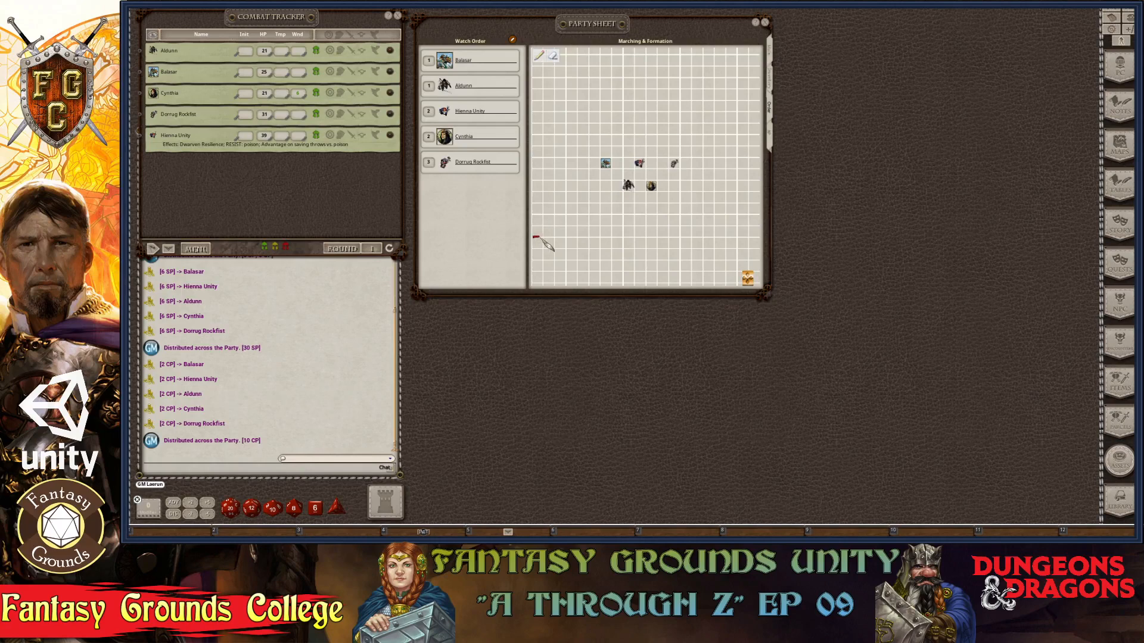
left_click_drag(540, 239, 759, 240)
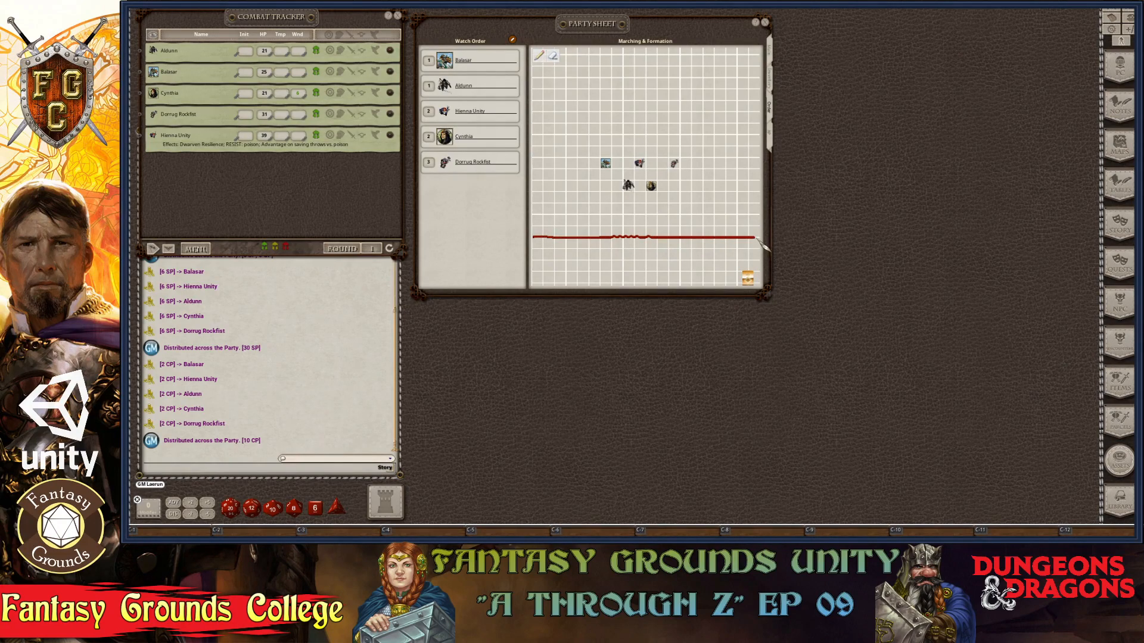
scroll(634, 229, "up", 2)
scroll(635, 228, "down", 1)
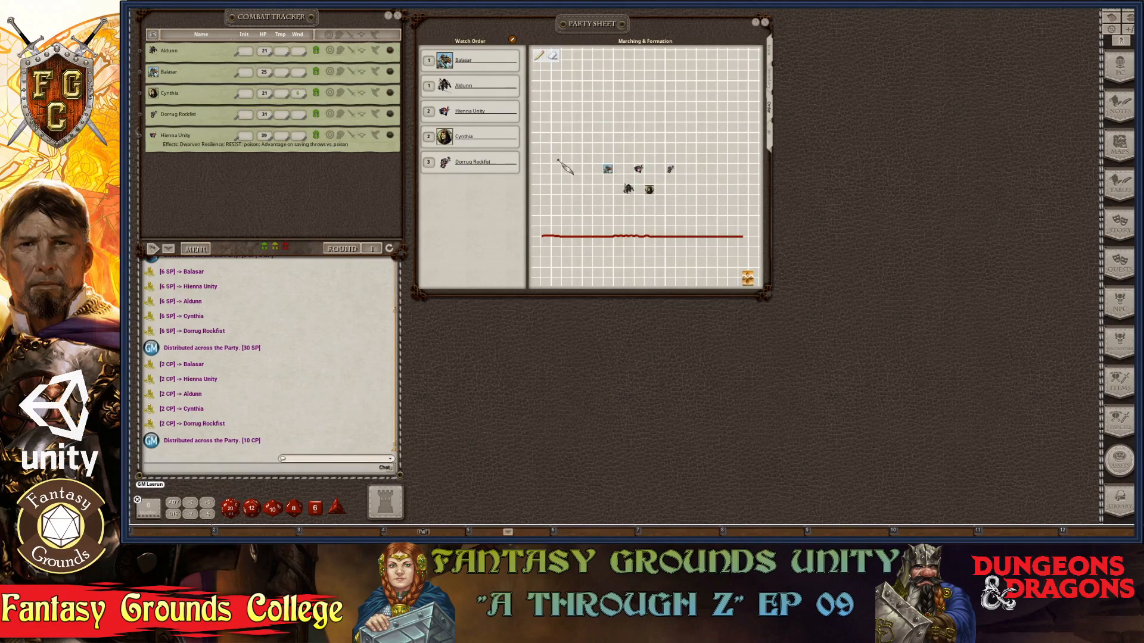
Step: Draw a vertical double-headed arrow with a horizontal tick across its middle beside Balasar's token, above the ground line
mouse_move(554, 194)
left_mouse_down()
mouse_move(558, 116)
mouse_move(552, 126)
left_mouse_up()
mouse_move(559, 196)
left_mouse_down()
mouse_move(553, 186)
mouse_move(570, 191)
mouse_move(574, 161)
left_mouse_up()
key("ctrl")
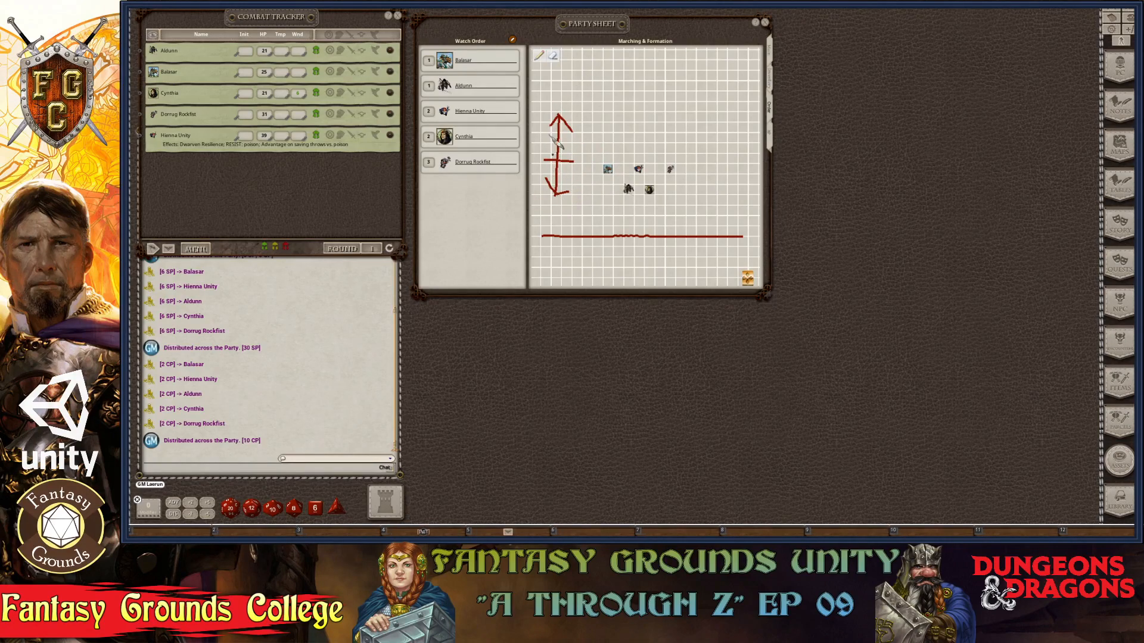
key("ctrl")
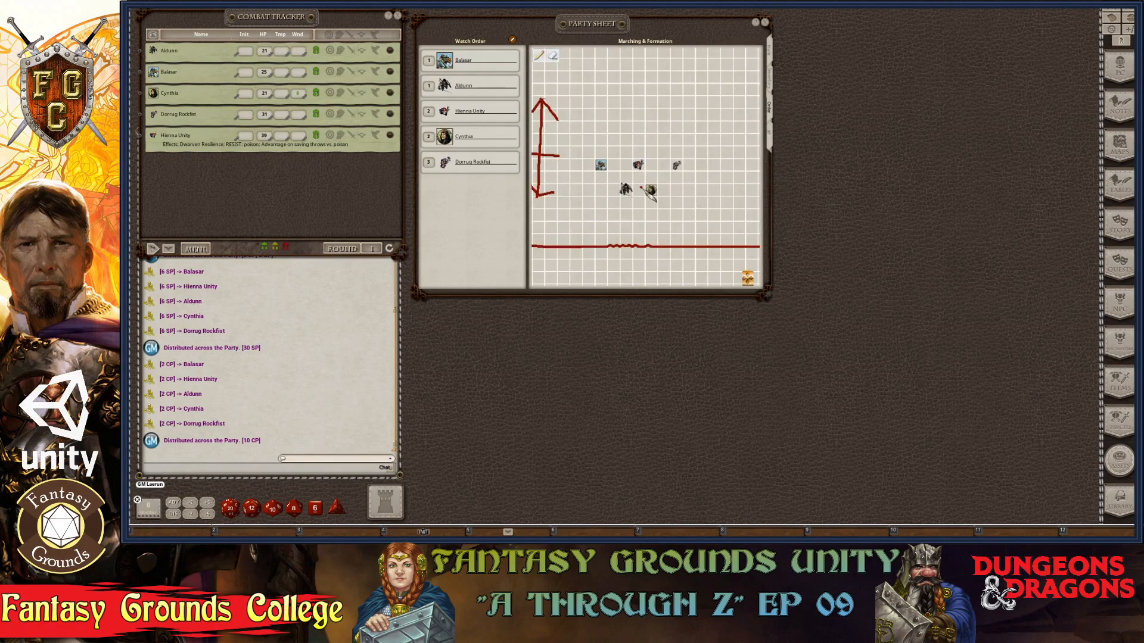
key("ctrl")
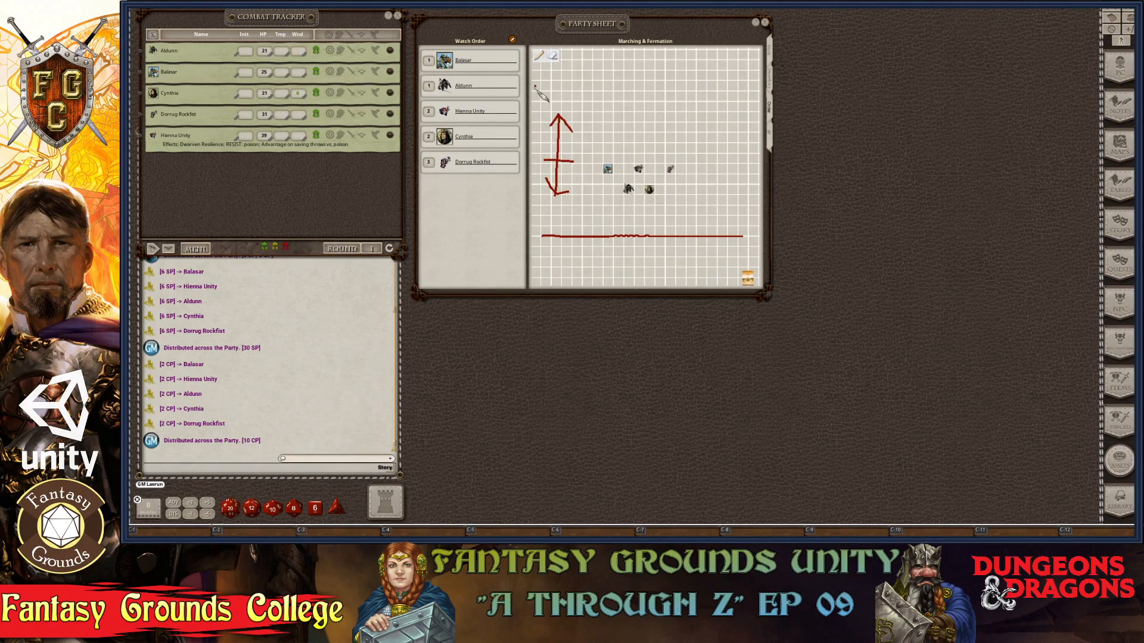
Step: Draw a wavy water line across the grid above the party tokens, with a boat and two oars on it
left_click_drag(531, 95, 763, 91)
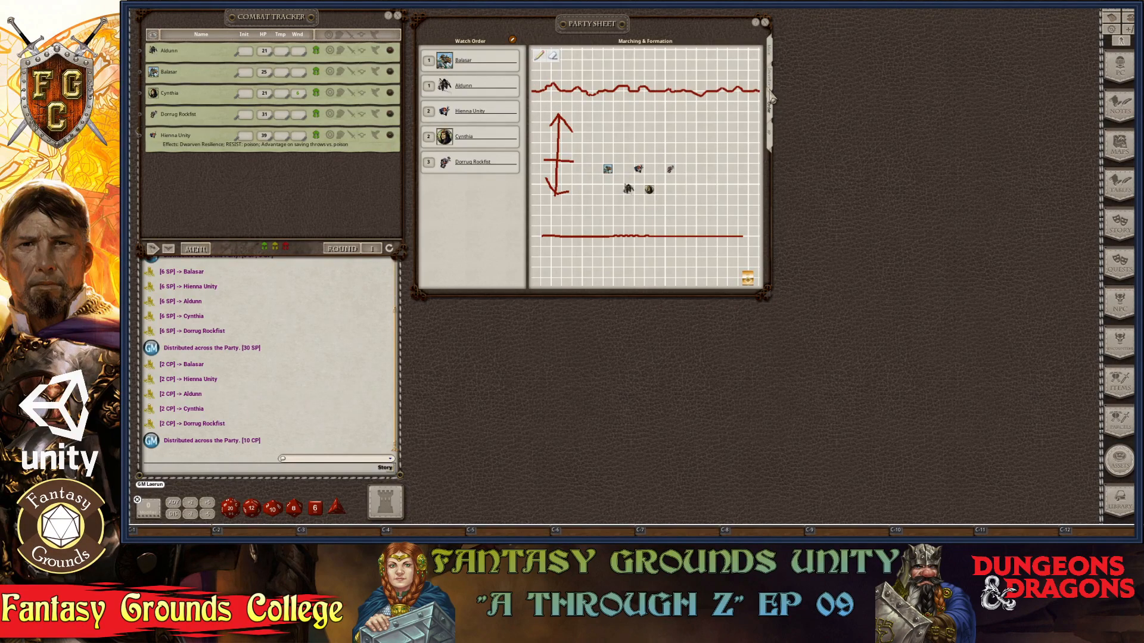
mouse_move(596, 75)
left_mouse_down()
mouse_move(692, 75)
mouse_move(680, 91)
mouse_move(605, 106)
mouse_move(628, 115)
left_mouse_up()
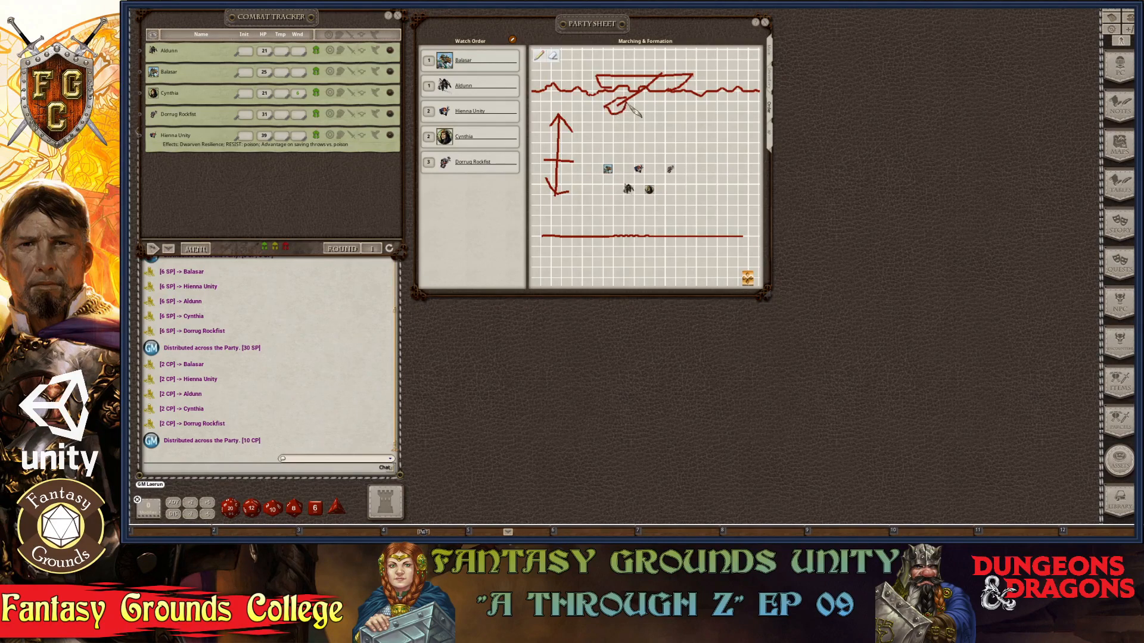
key("ctrl")
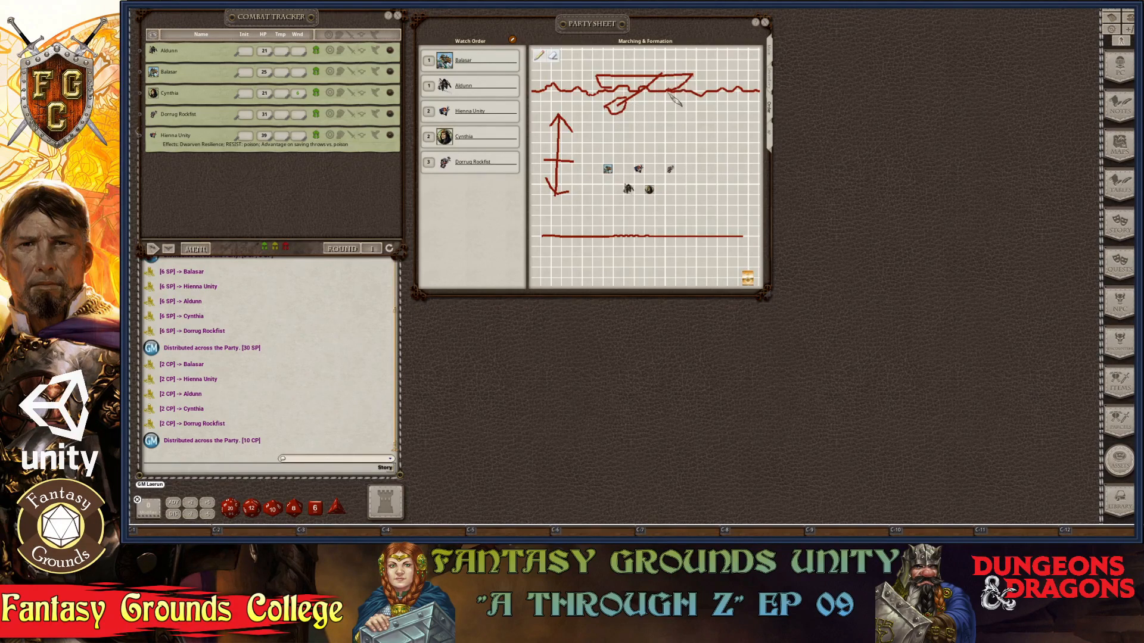
scroll(667, 92, "down", 1)
left_click_drag(668, 91, 681, 115)
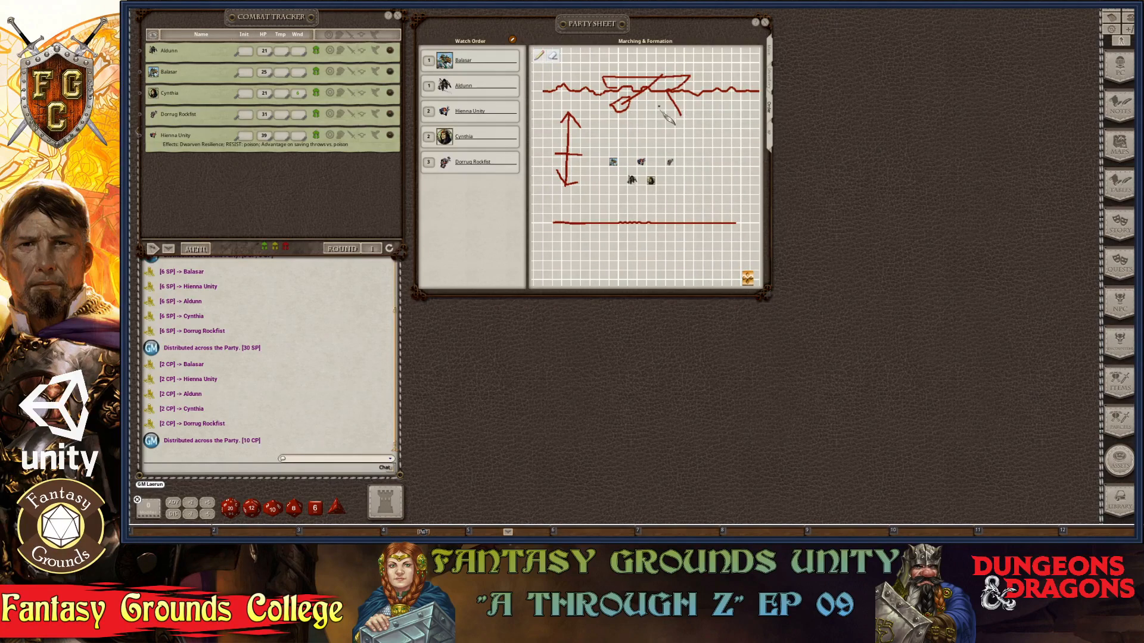
key("ctrl")
left_click_drag(687, 128, 688, 112)
key("ctrl")
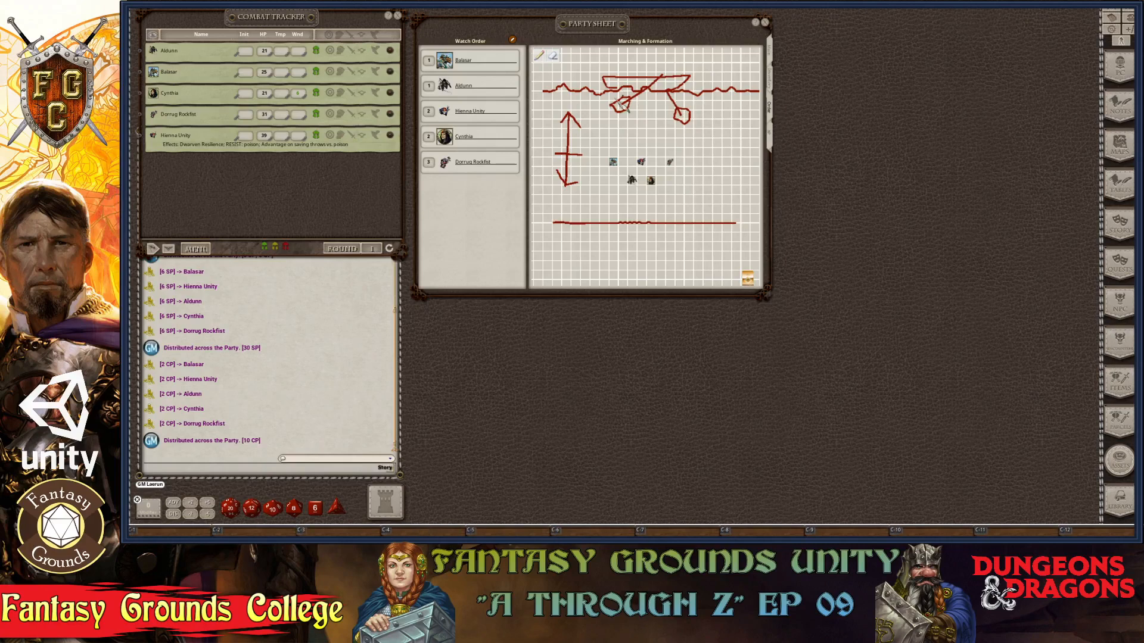
Step: Turn off drawing mode on the formation grid
scroll(649, 222, "up", 2)
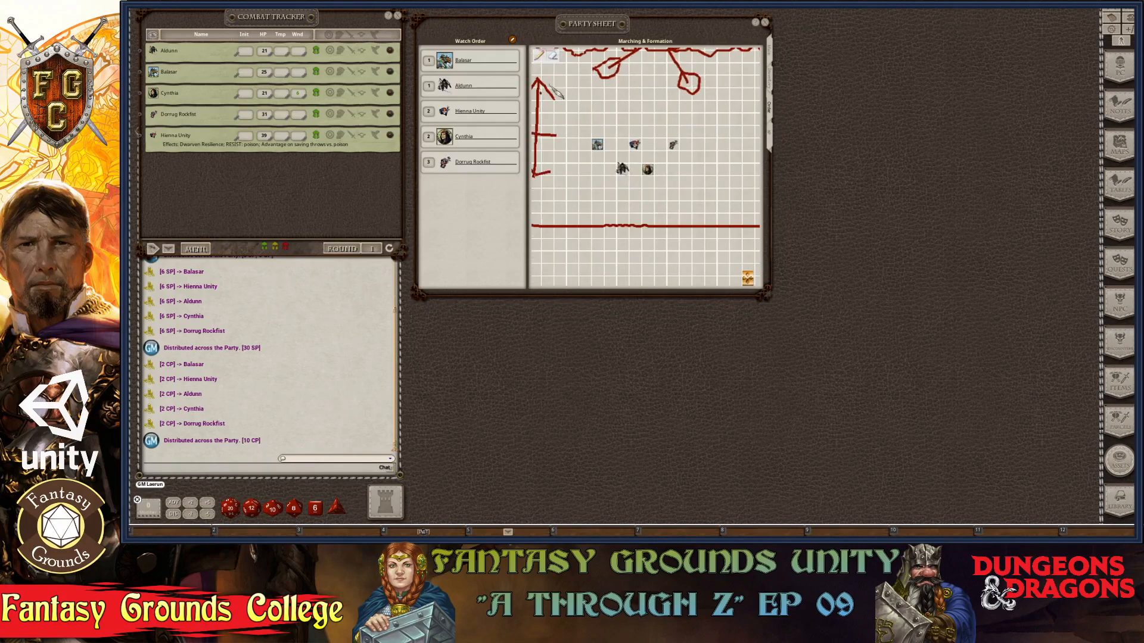
key("ctrl")
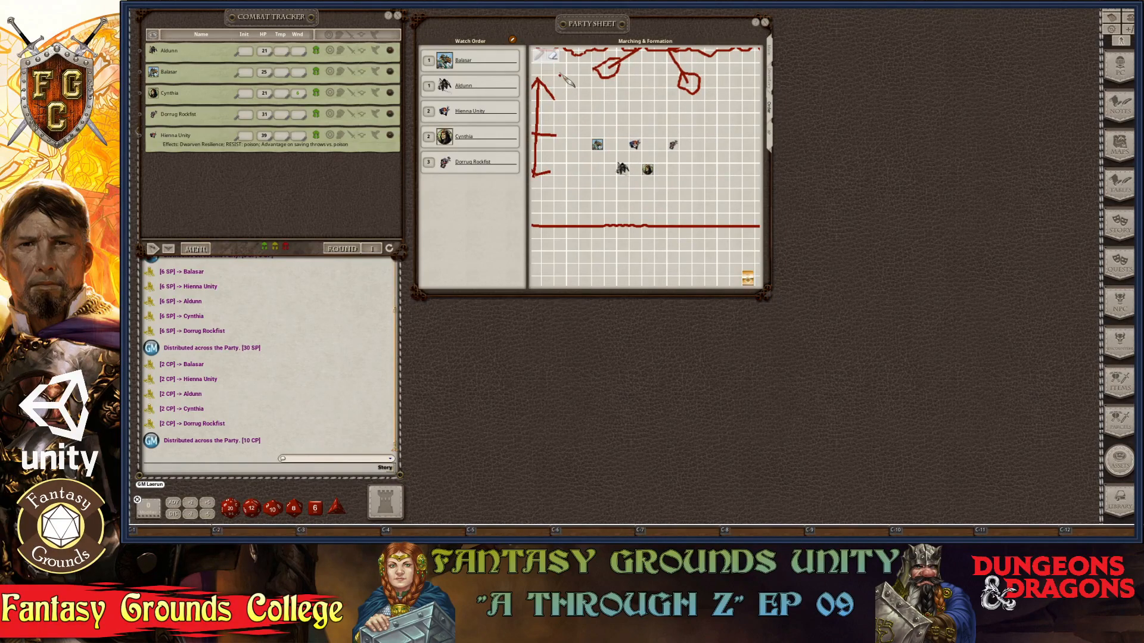
right_click(697, 130)
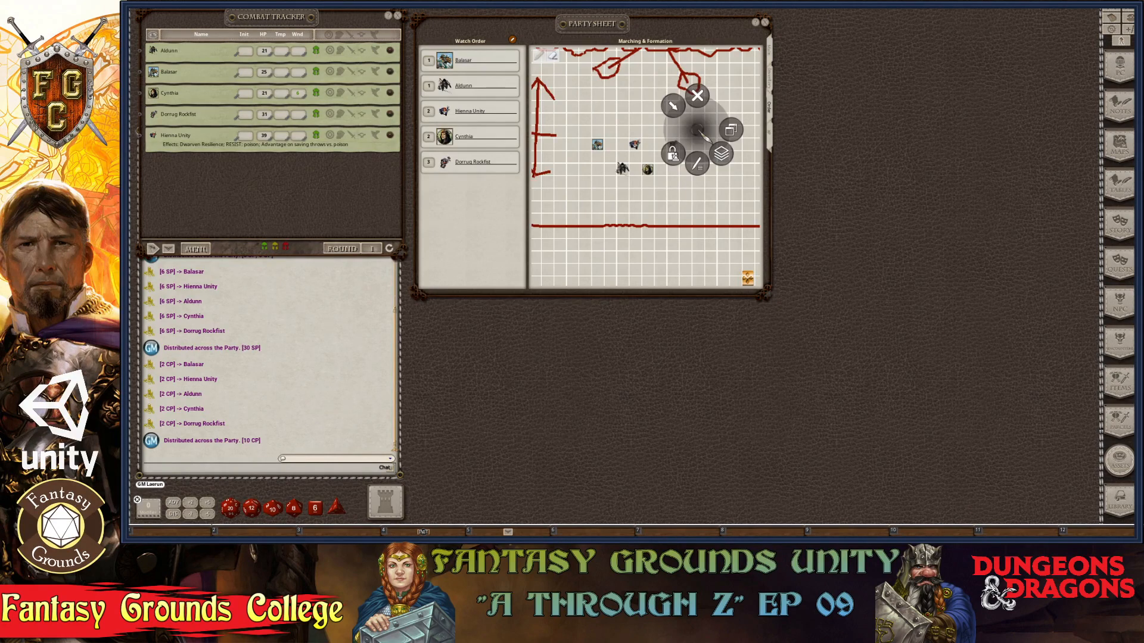
key("ctrl")
left_click(697, 169)
key("ctrl")
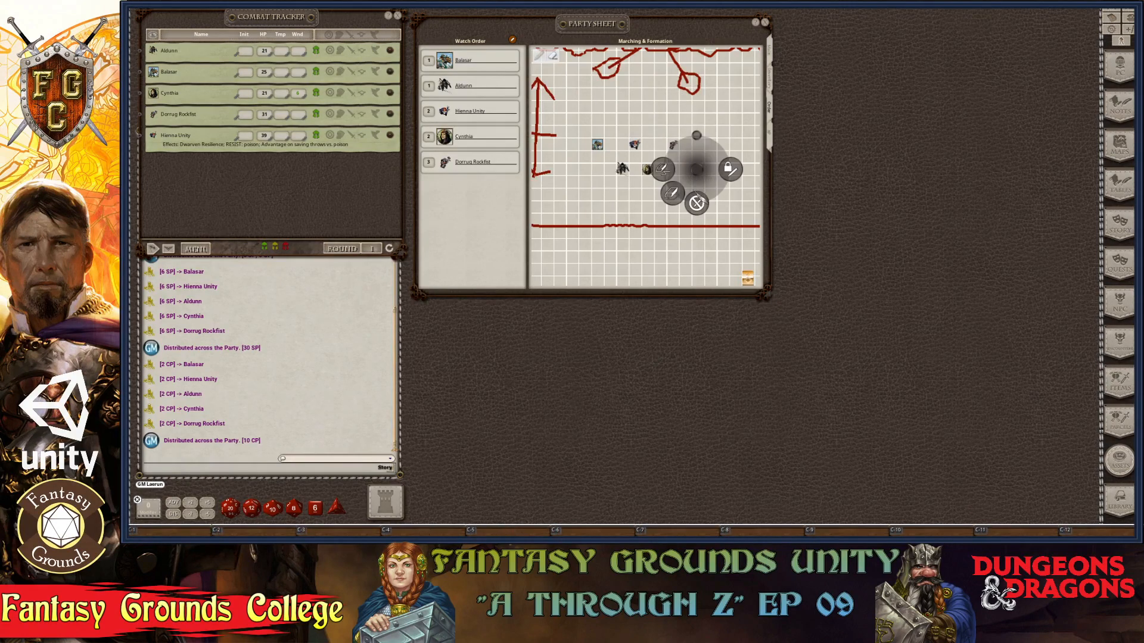
left_click(697, 204)
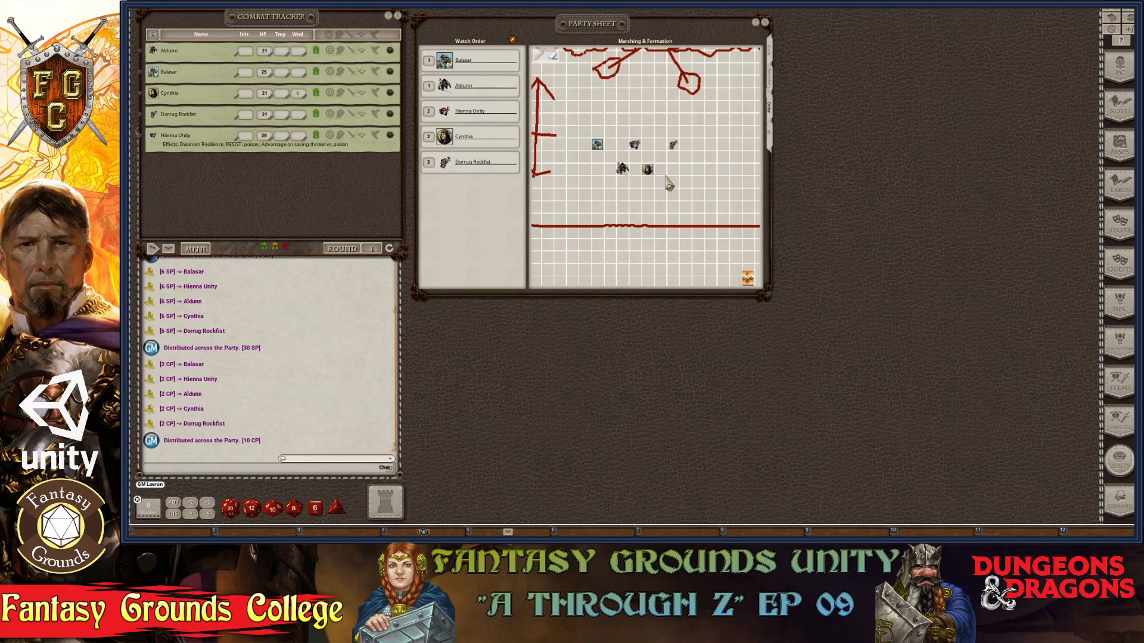
Step: Move Cynthia, Hienna Unity, Balasar and Aldunn into the drawn boat and place Dorrug Rockfist in the water beneath it
scroll(676, 177, "down", 3)
mouse_move(642, 149)
left_mouse_down()
mouse_move(651, 126)
mouse_move(631, 61)
left_mouse_up()
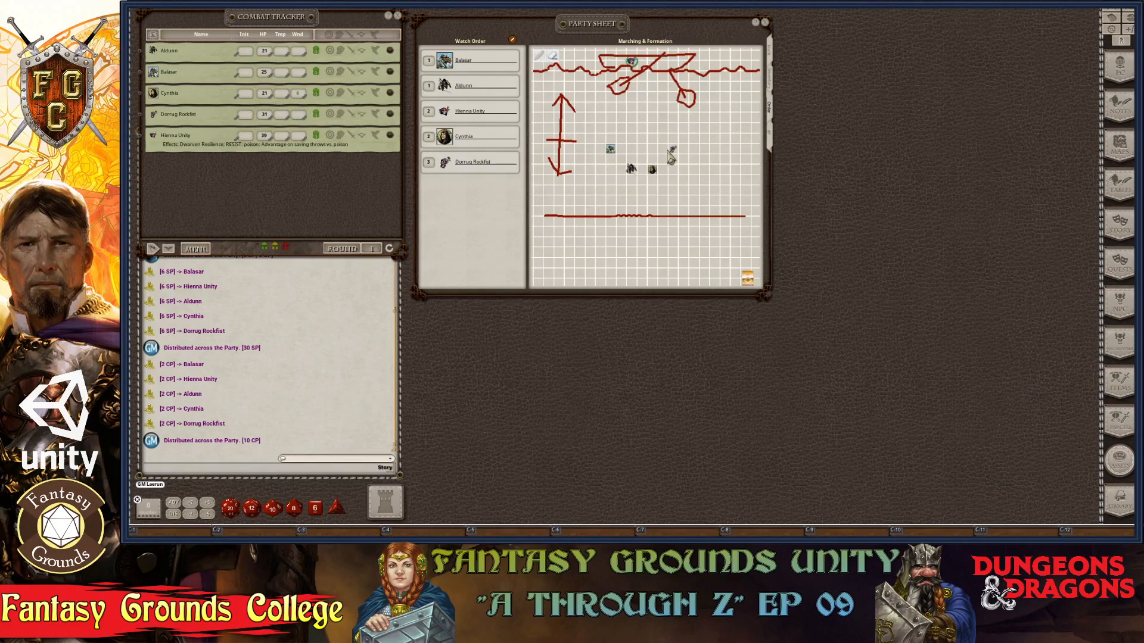
left_click_drag(673, 150, 663, 66)
left_click_drag(651, 170, 609, 61)
left_click_drag(631, 168, 675, 63)
mouse_move(612, 150)
left_mouse_down()
mouse_move(624, 72)
mouse_move(654, 68)
mouse_move(642, 146)
mouse_move(654, 169)
left_mouse_up()
Step: Line up the party tokens along the lower horizontal line in the order Dorrug Rockfist, Cynthia, Balasar, Aldunn, Hienna Unity
scroll(700, 196, "up", 2)
scroll(700, 197, "down", 2)
scroll(715, 81, "up", 2)
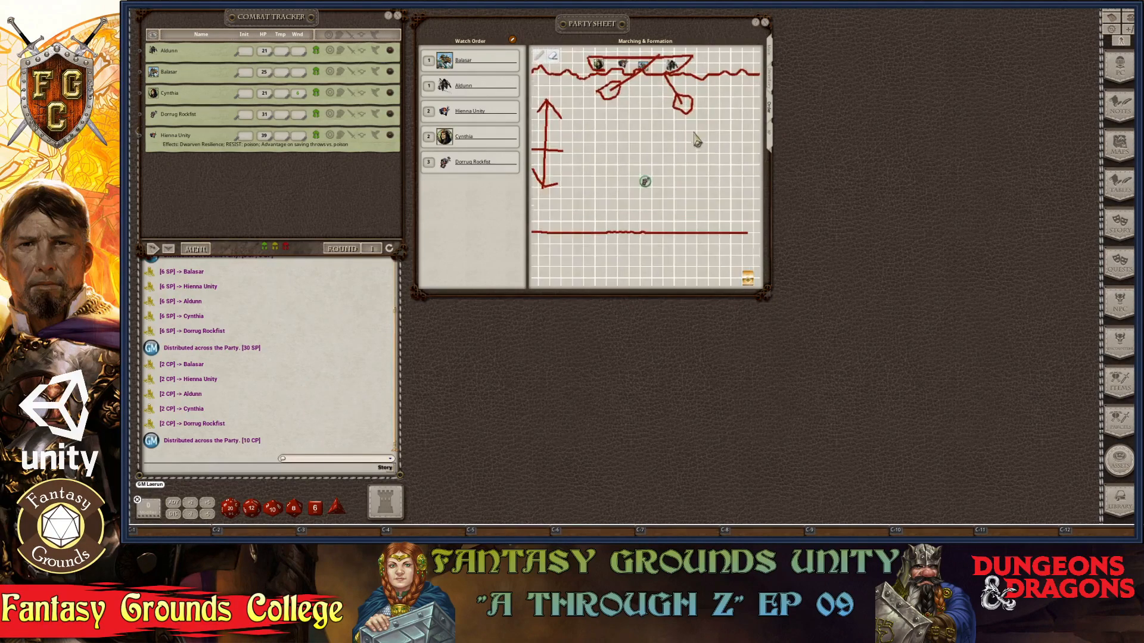
scroll(712, 150, "down", 2)
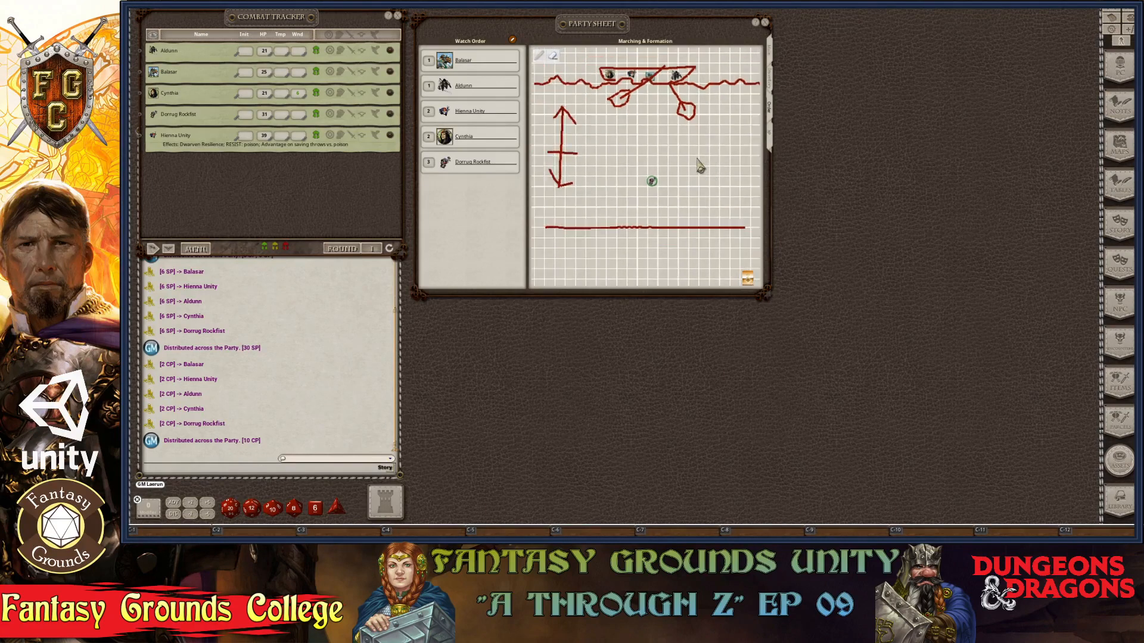
scroll(679, 185, "up", 2)
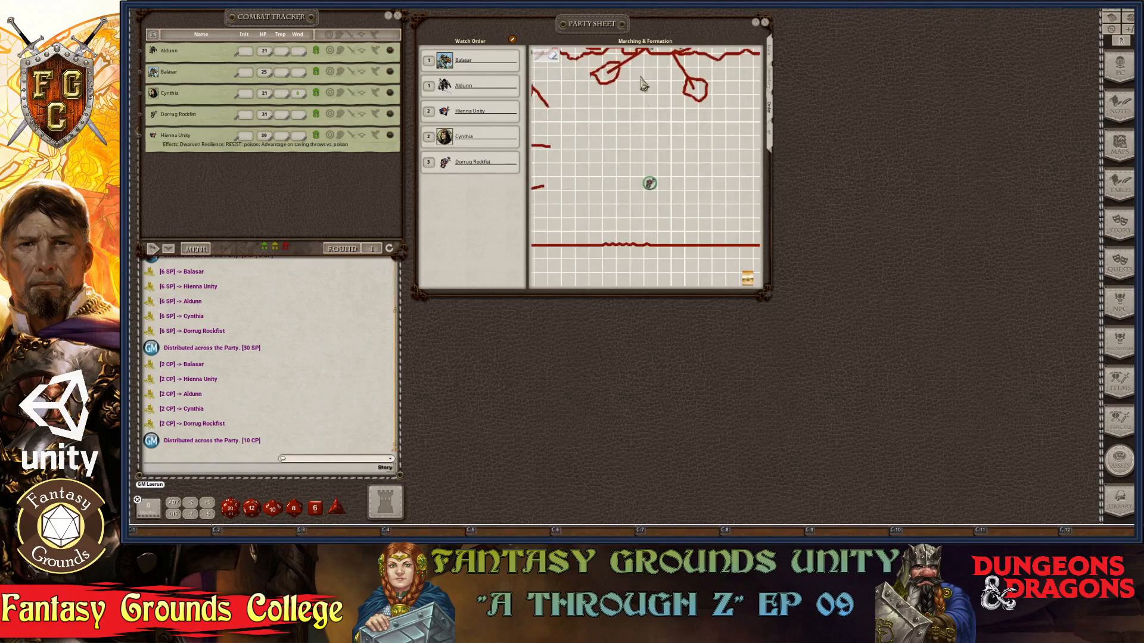
scroll(680, 152, "down", 2)
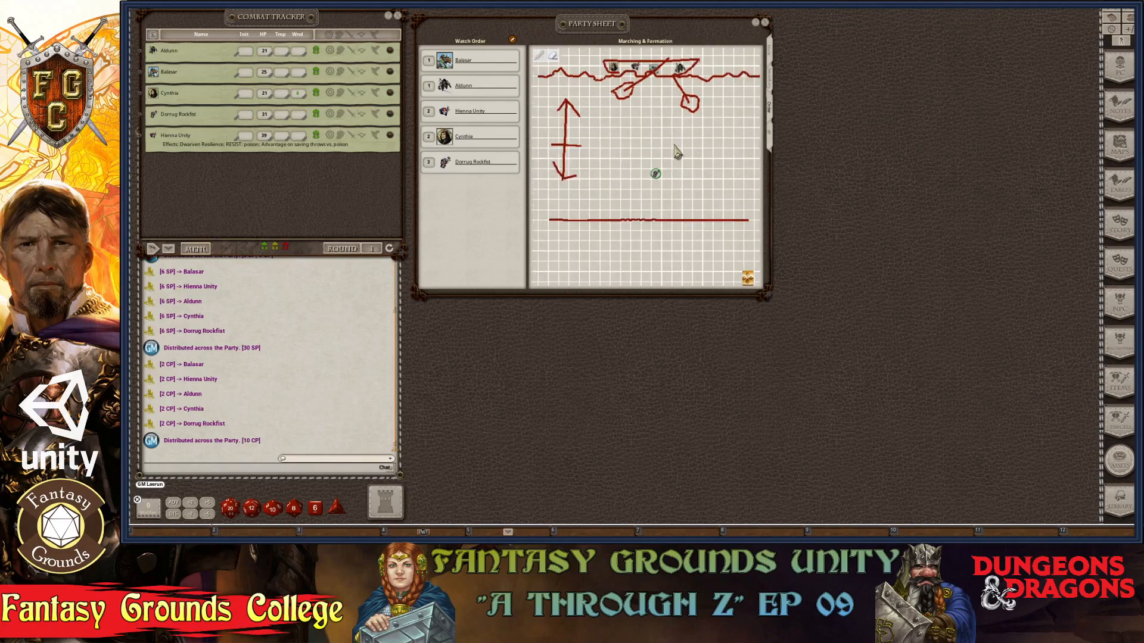
left_click_drag(658, 177, 626, 204)
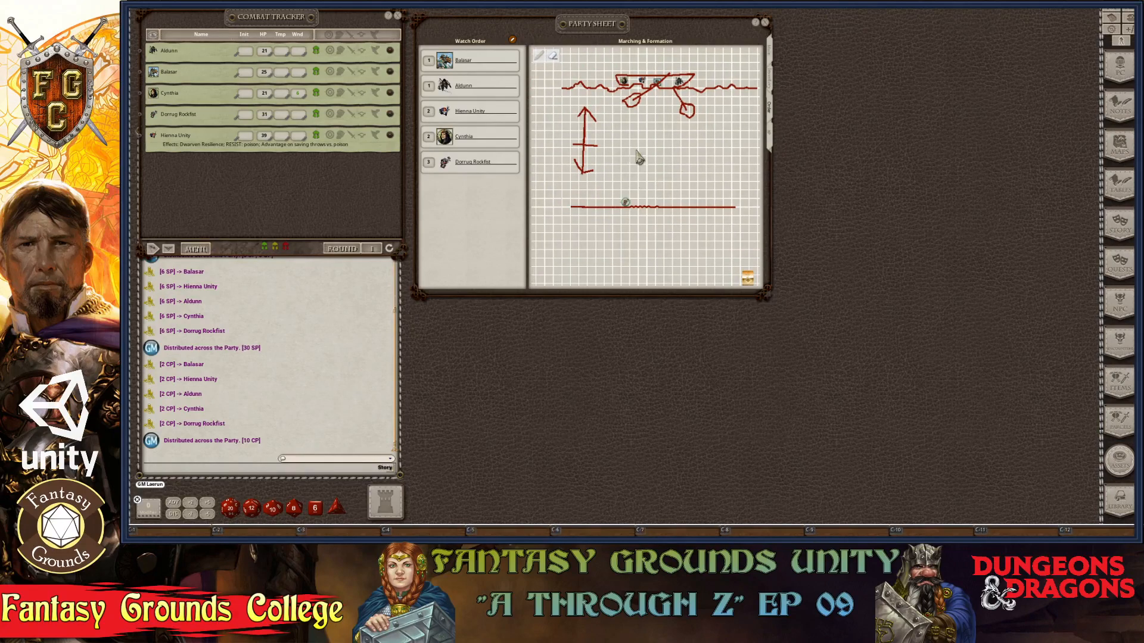
left_click_drag(623, 80, 645, 202)
left_click_drag(657, 82, 675, 205)
left_click_drag(679, 81, 704, 201)
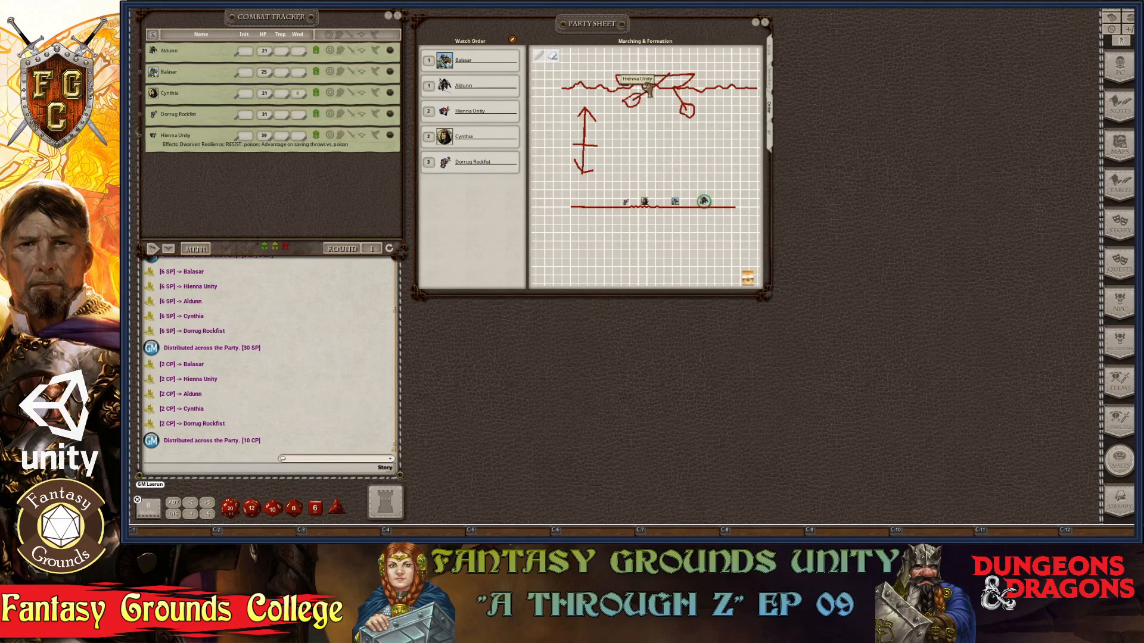
mouse_move(642, 80)
left_mouse_down()
mouse_move(723, 179)
mouse_move(731, 207)
left_mouse_up()
scroll(709, 152, "up", 3)
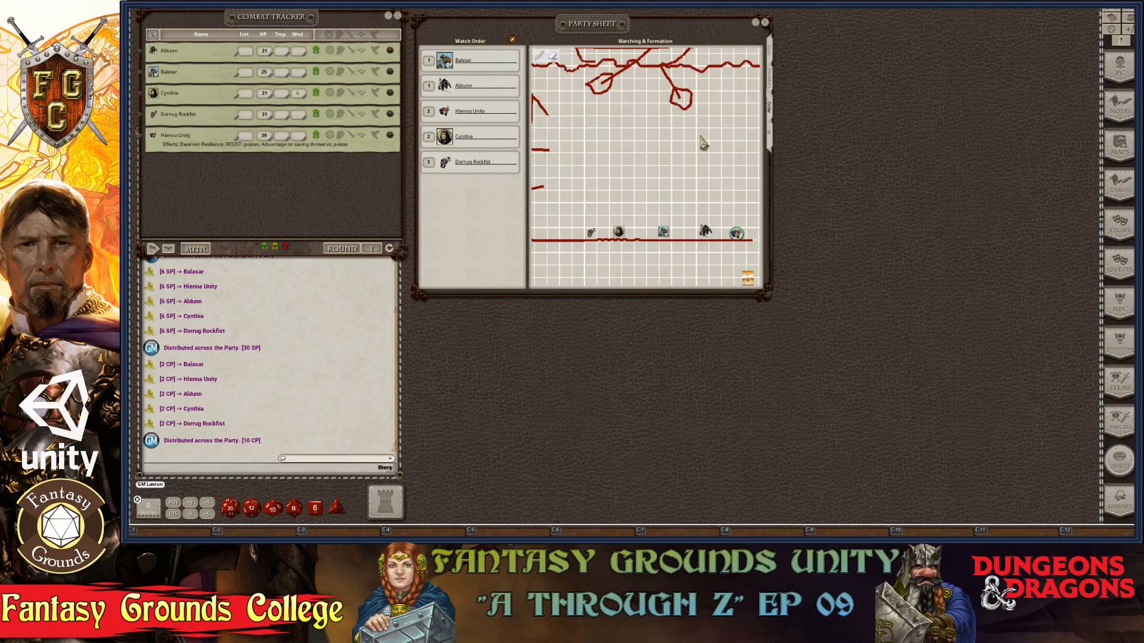
scroll(642, 178, "down", 5)
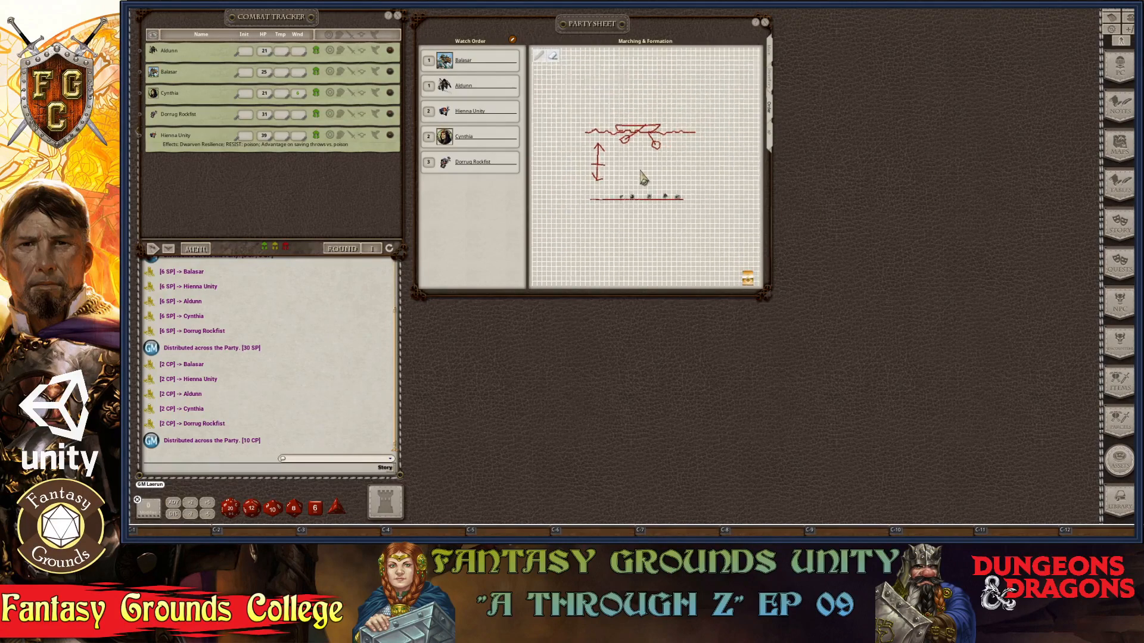
scroll(643, 179, "up", 3)
scroll(643, 179, "down", 2)
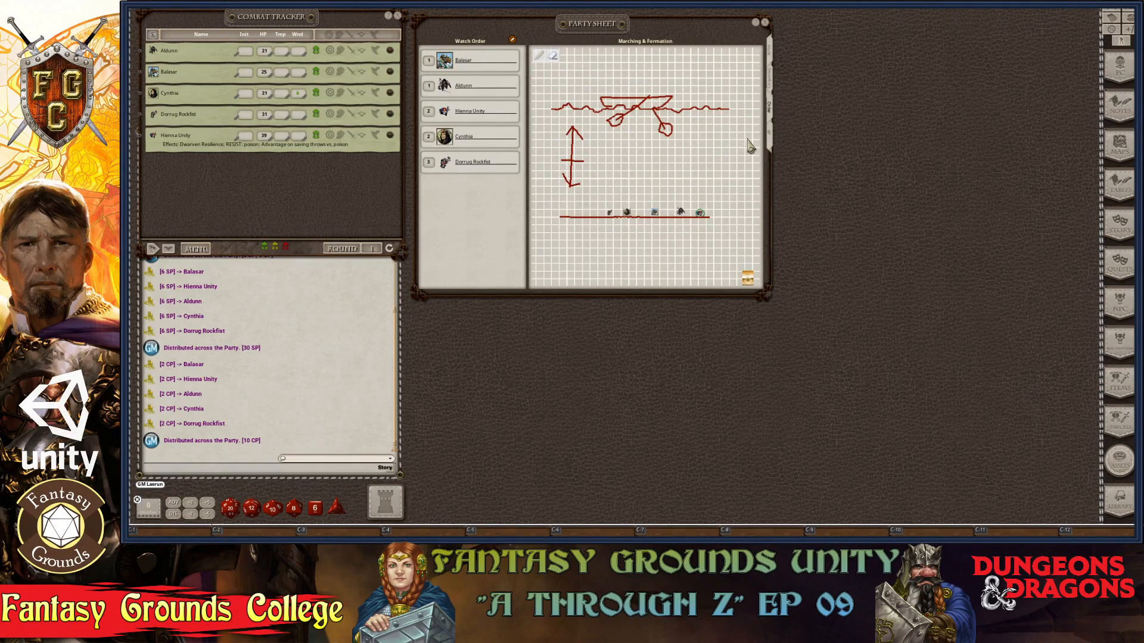
Step: Open the game options beside the party sheet and set "Party: Show characters to clients" to On
left_click(1112, 29)
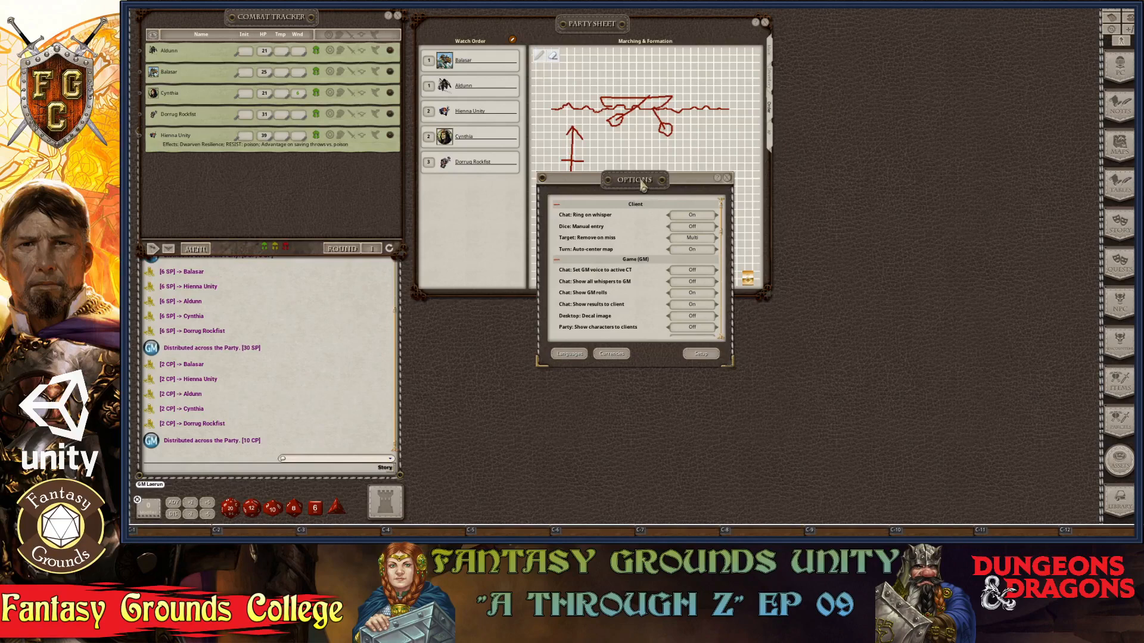
left_click_drag(642, 185, 891, 51)
scroll(842, 146, "down", 4)
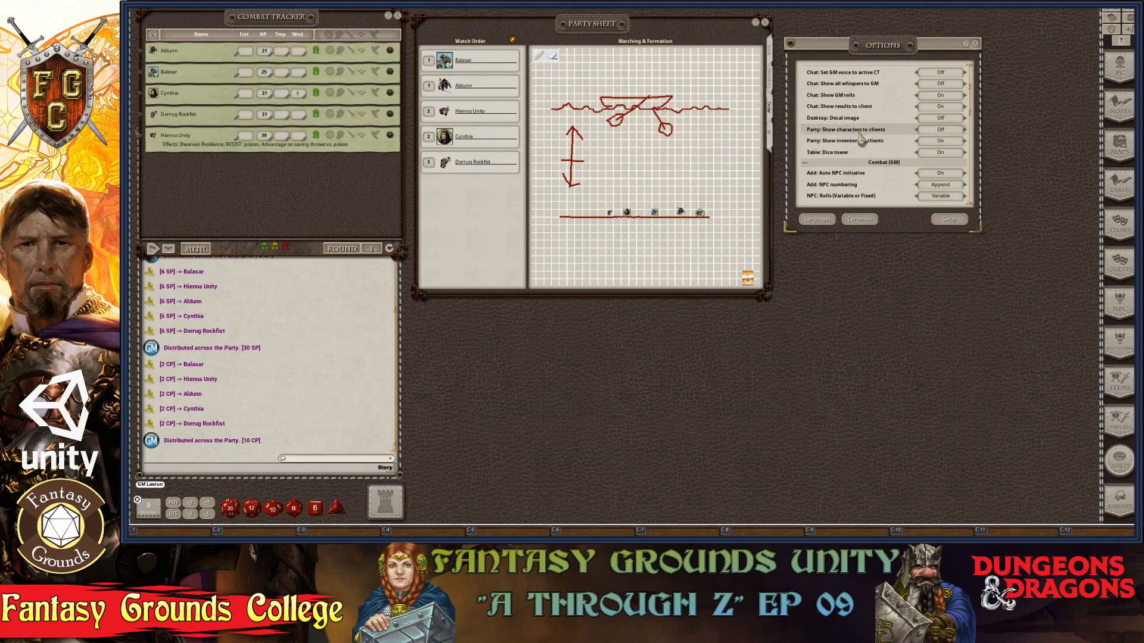
left_click(932, 131)
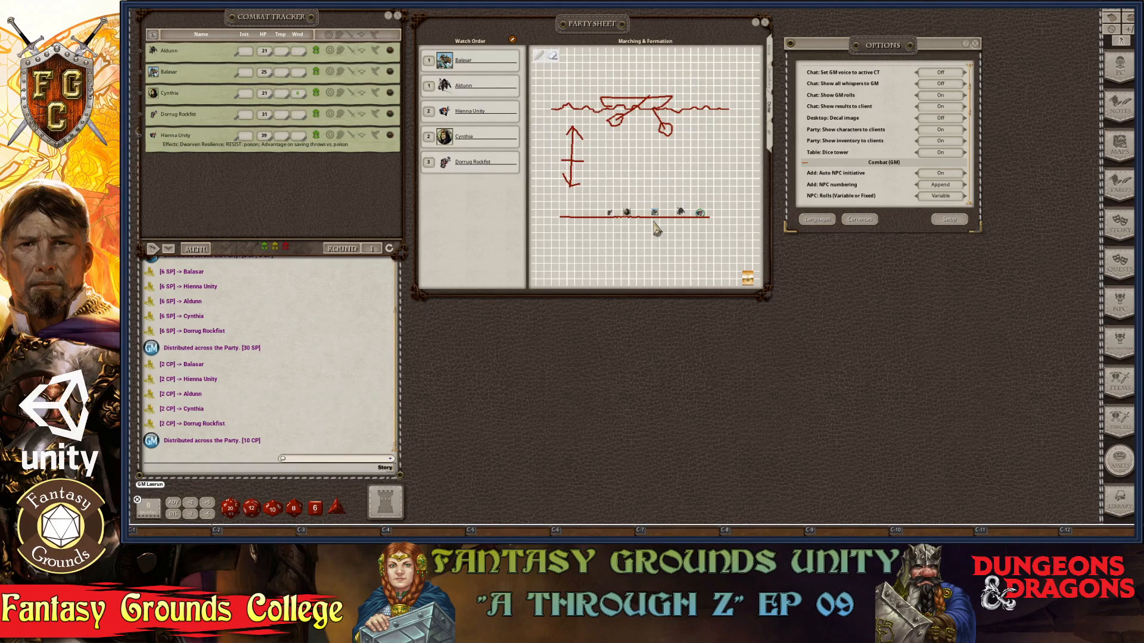
Step: Examine the party tokens lined up on the marching and formation grid, up close and from farther out
scroll(657, 230, "up", 3)
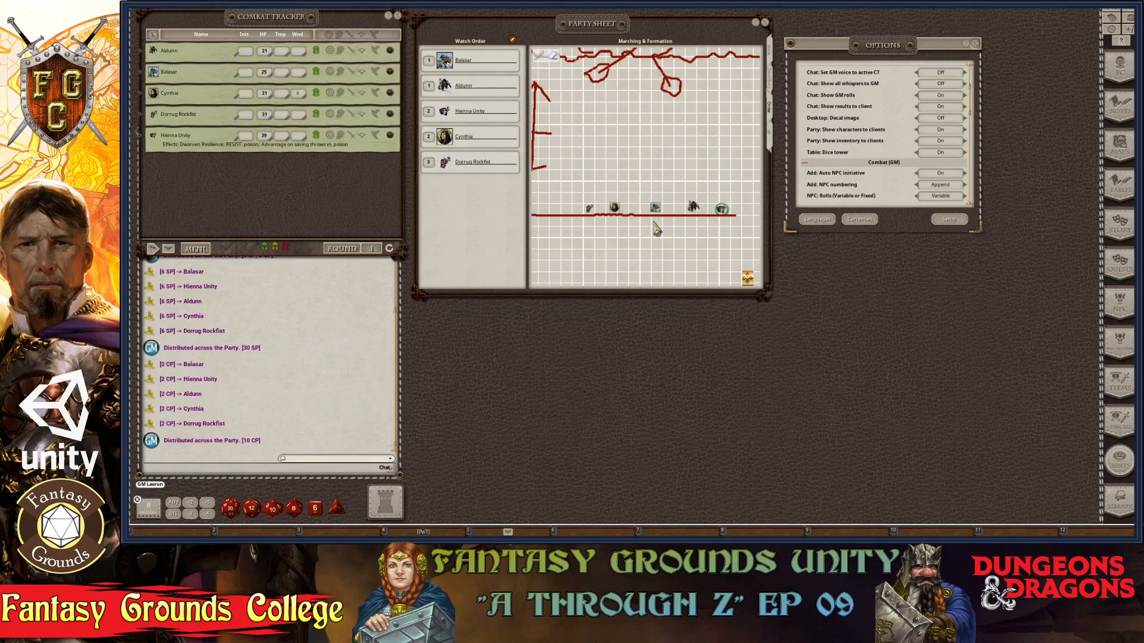
scroll(583, 197, "down", 1)
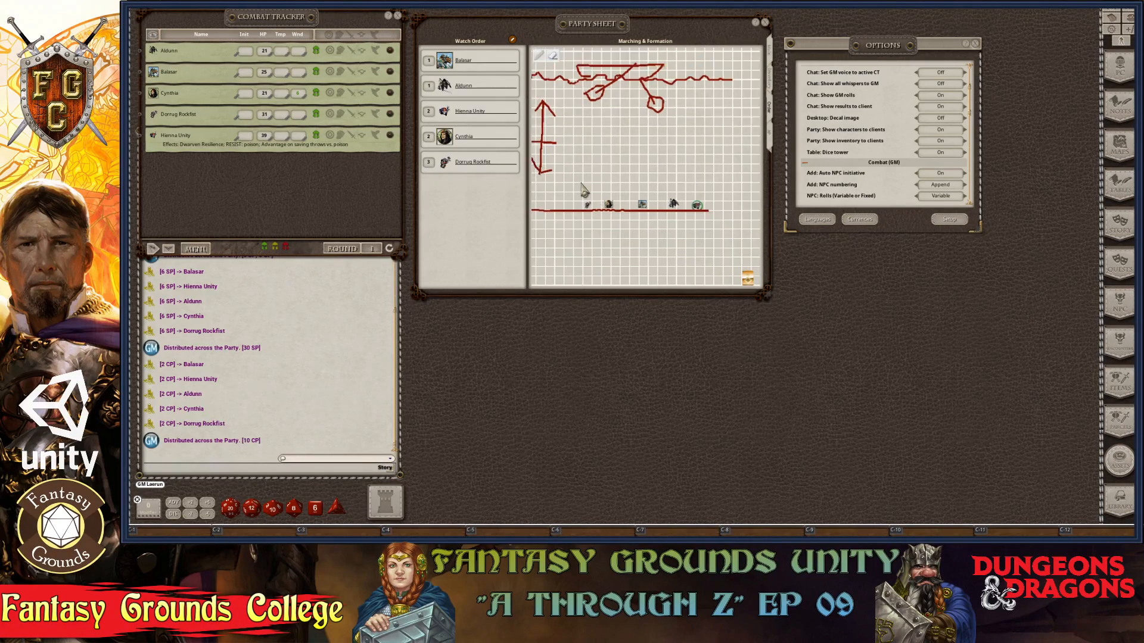
scroll(564, 153, "up", 2)
scroll(565, 151, "down", 2)
scroll(567, 158, "down", 1)
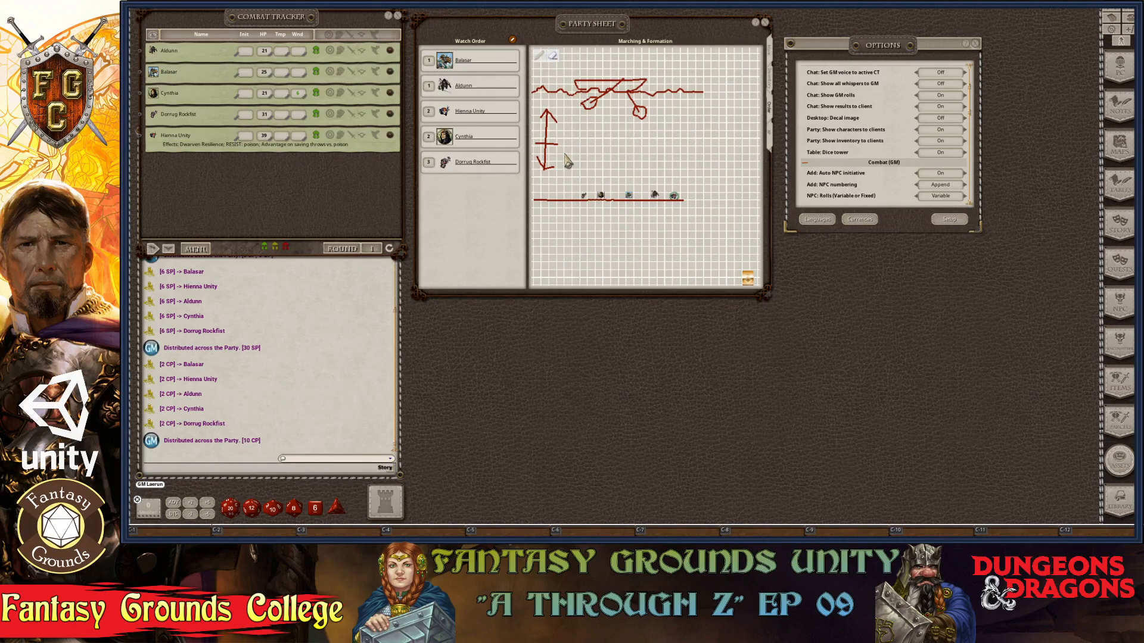
scroll(583, 206, "up", 3)
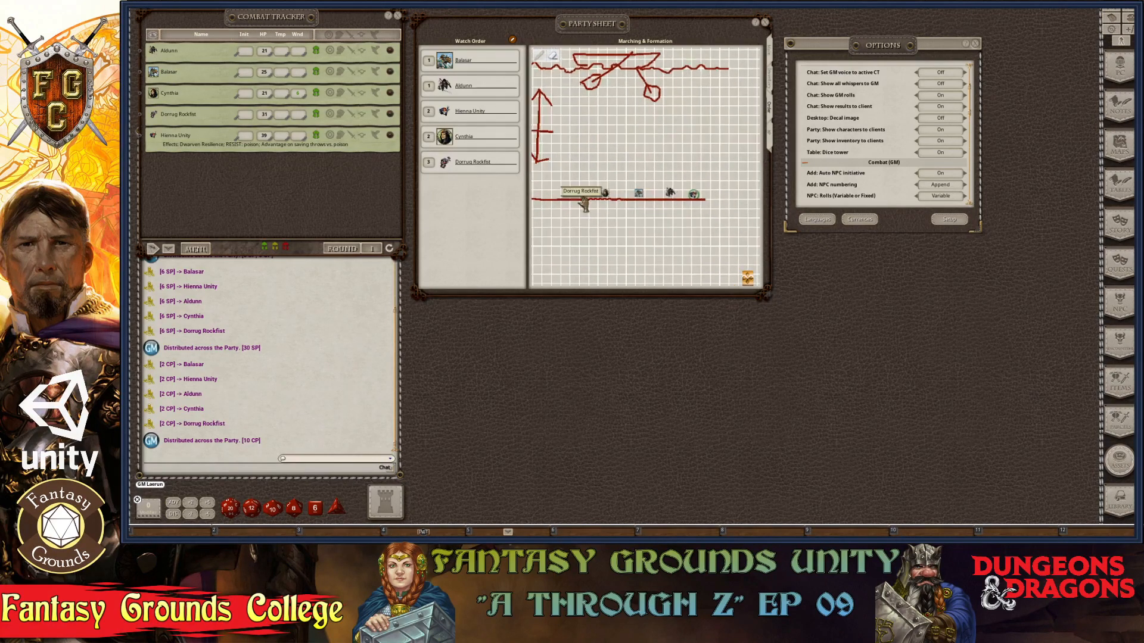
scroll(584, 205, "down", 2)
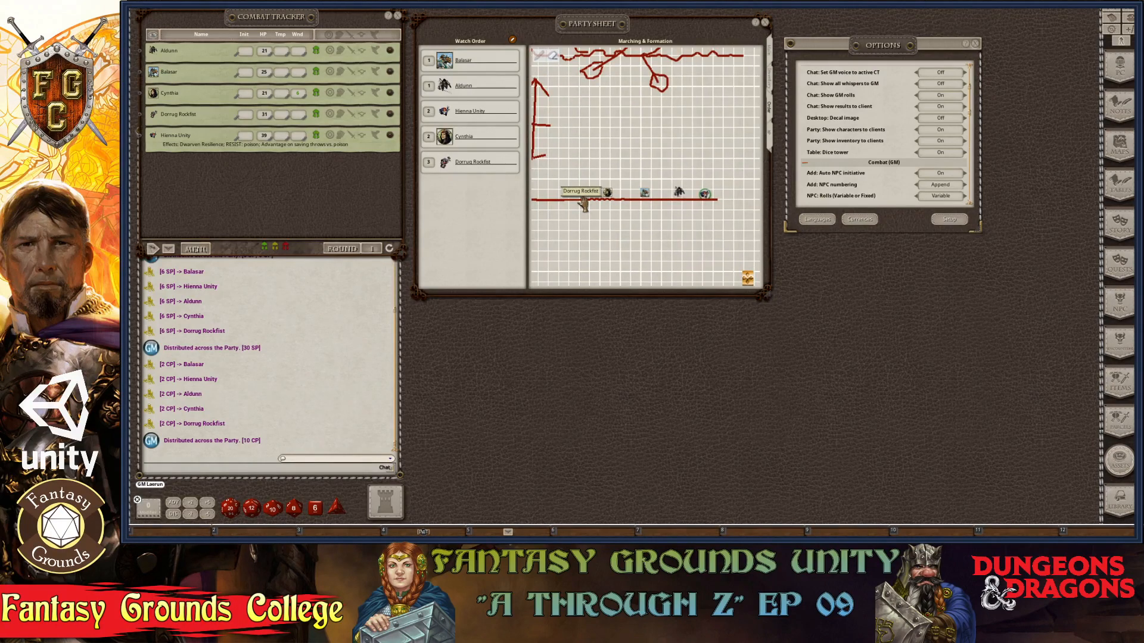
key("ctrl")
key("ctrl")
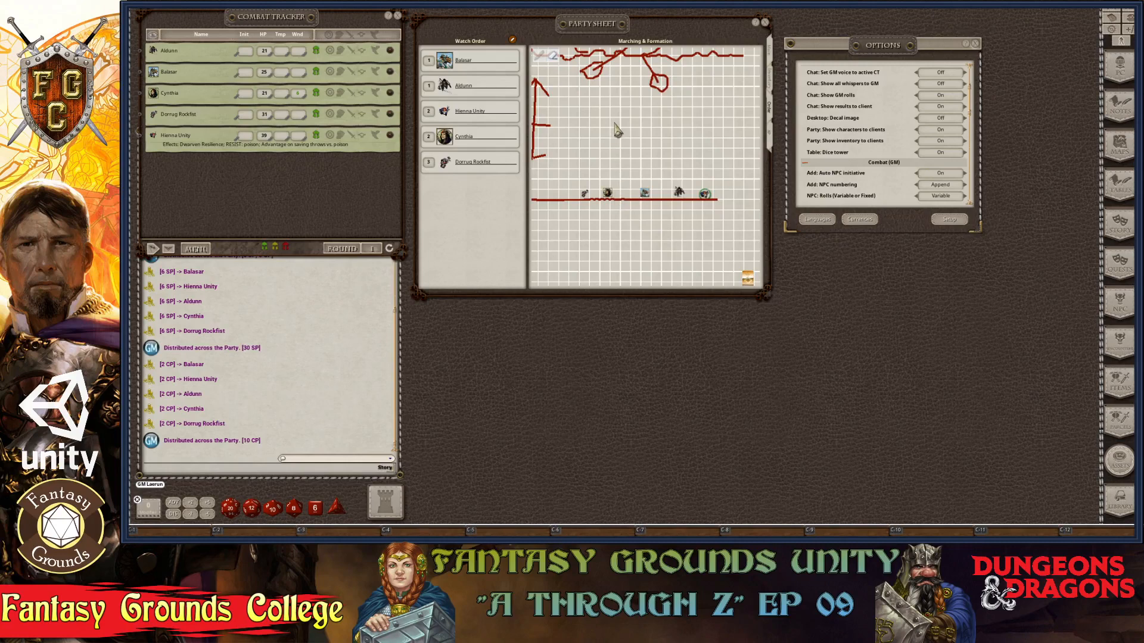
Step: Draw a circular pointer of 15' between the boat scene and the party tokens on the formation grid
right_click(622, 120)
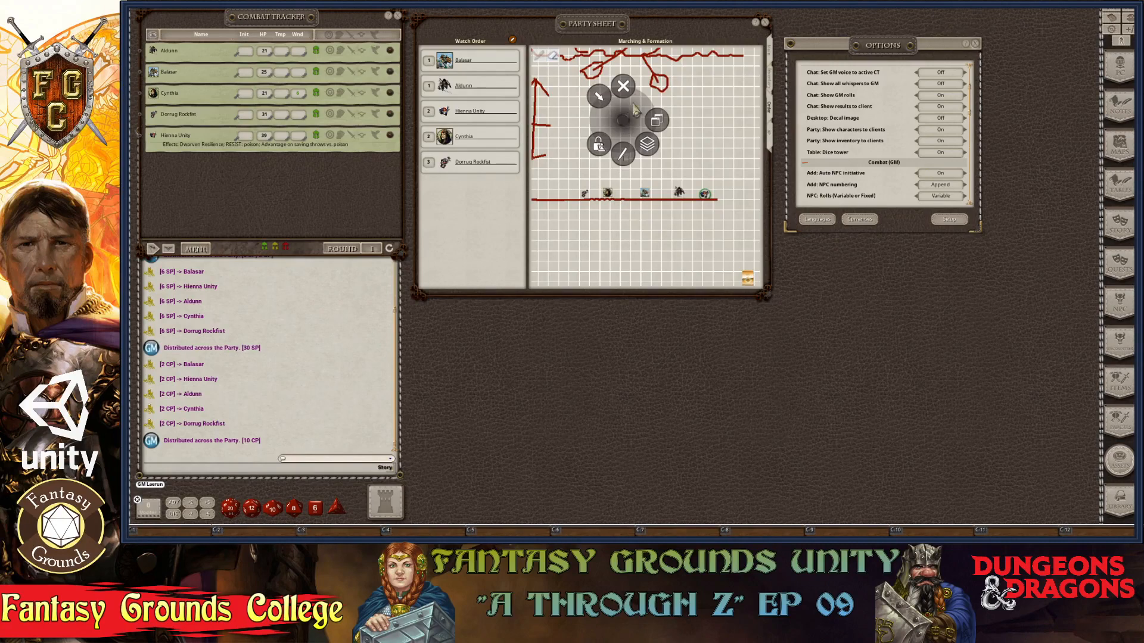
left_click(600, 99)
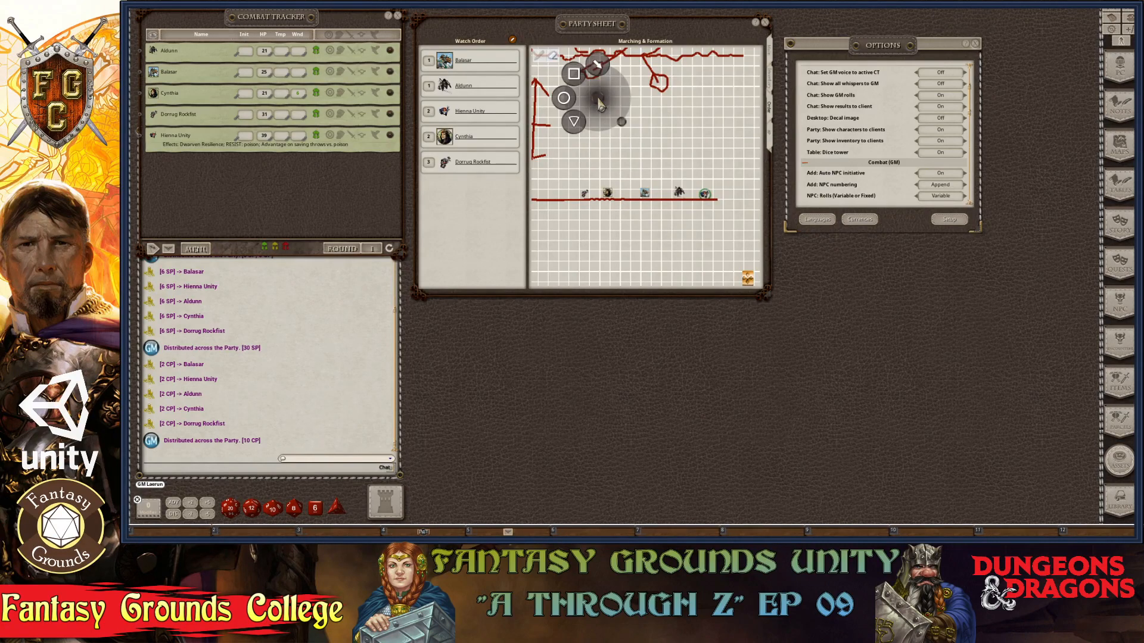
left_click(565, 99)
mouse_move(604, 109)
left_mouse_down()
mouse_move(643, 165)
mouse_move(618, 132)
left_mouse_up()
scroll(631, 182, "up", 2)
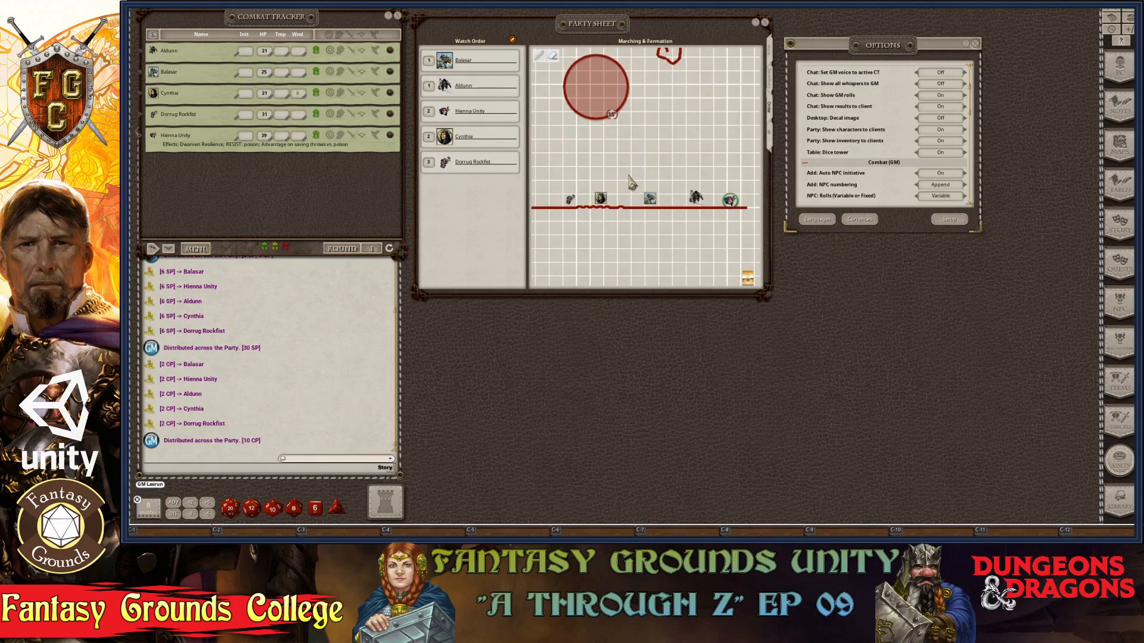
mouse_move(694, 111)
left_mouse_down()
mouse_move(722, 146)
mouse_move(703, 149)
mouse_move(686, 135)
mouse_move(735, 140)
mouse_move(686, 128)
left_mouse_up()
scroll(613, 161, "down", 4)
scroll(617, 173, "up", 3)
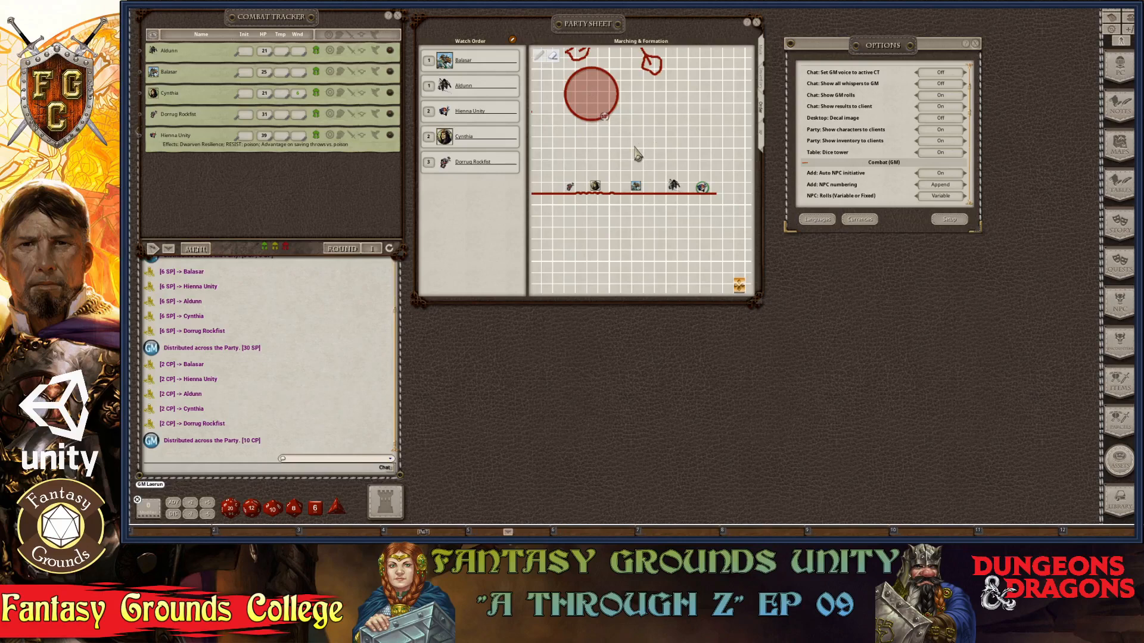
scroll(636, 153, "down", 1)
scroll(635, 153, "up", 2)
scroll(636, 154, "down", 3)
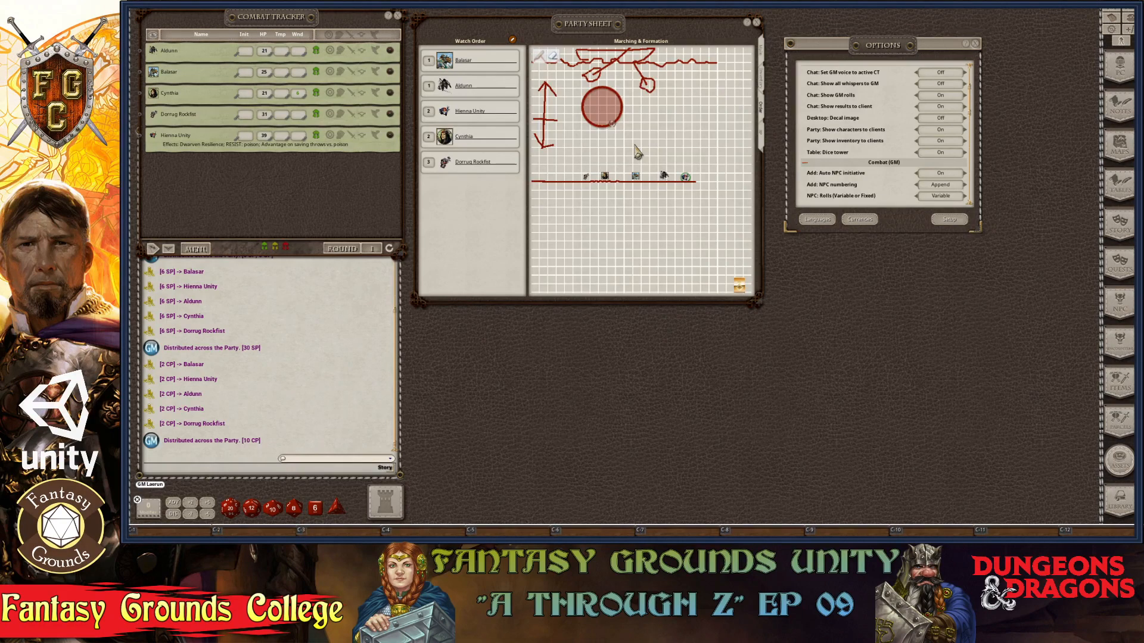
Step: Lock the tokens on the formation grid and plot a planned move for Balasar through two waypoints to a spot beside the circle
right_click(654, 159)
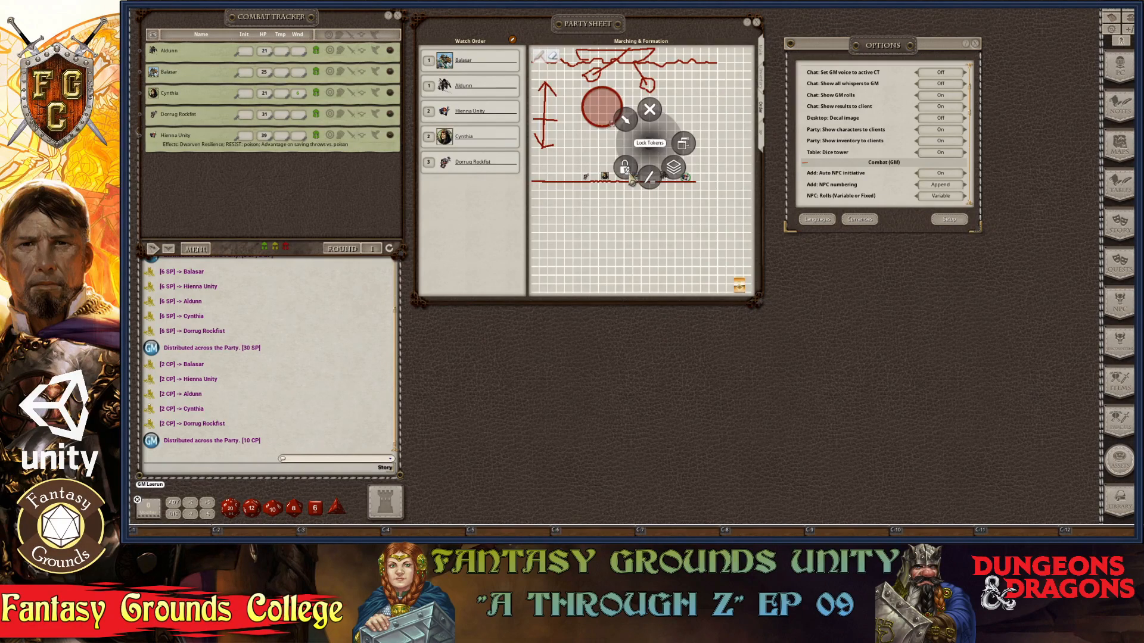
scroll(673, 200, "up", 2)
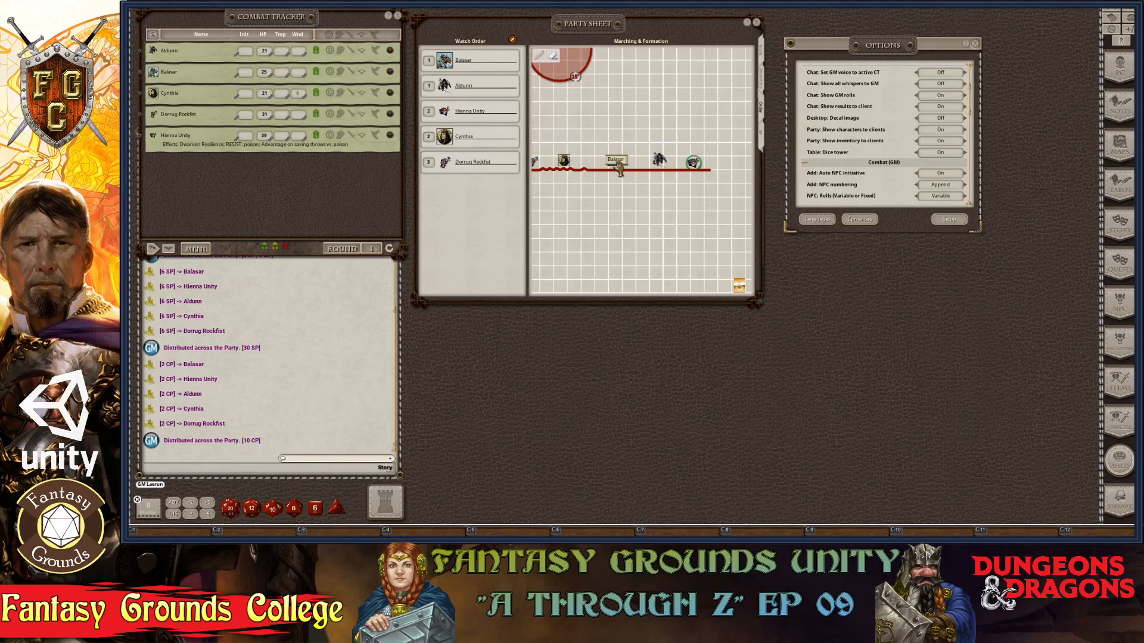
left_click_drag(619, 167, 616, 63)
right_click(631, 107)
right_click(714, 99)
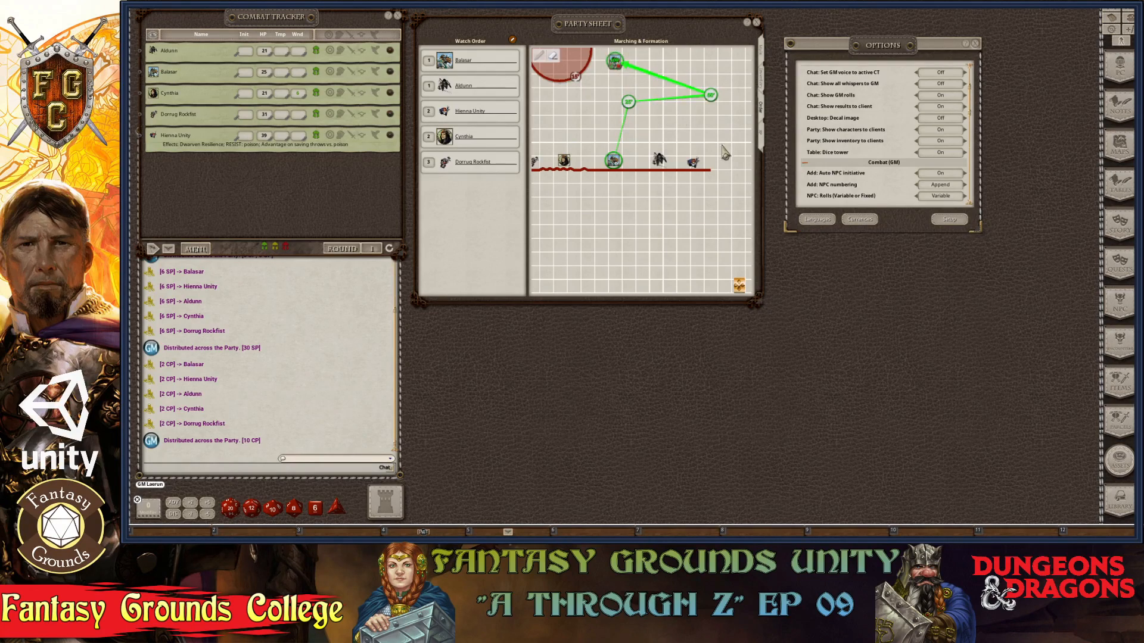
Step: Examine Balasar's planned movement path and its distance markers next to the circular pointer
scroll(612, 190, "down", 8)
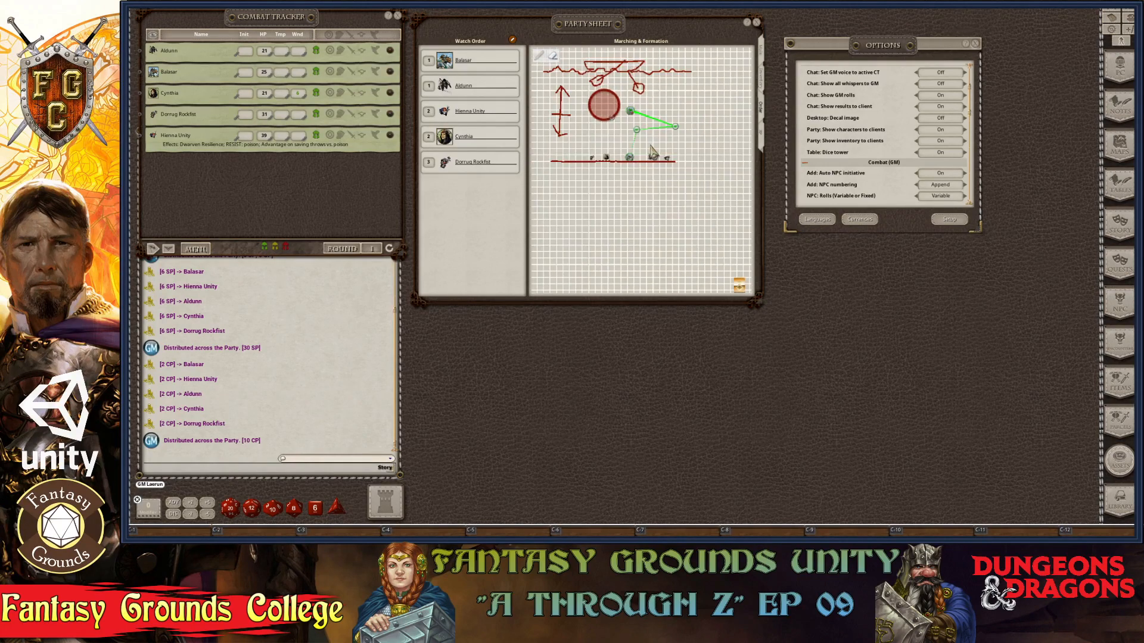
scroll(582, 132, "up", 3)
scroll(582, 136, "up", 2)
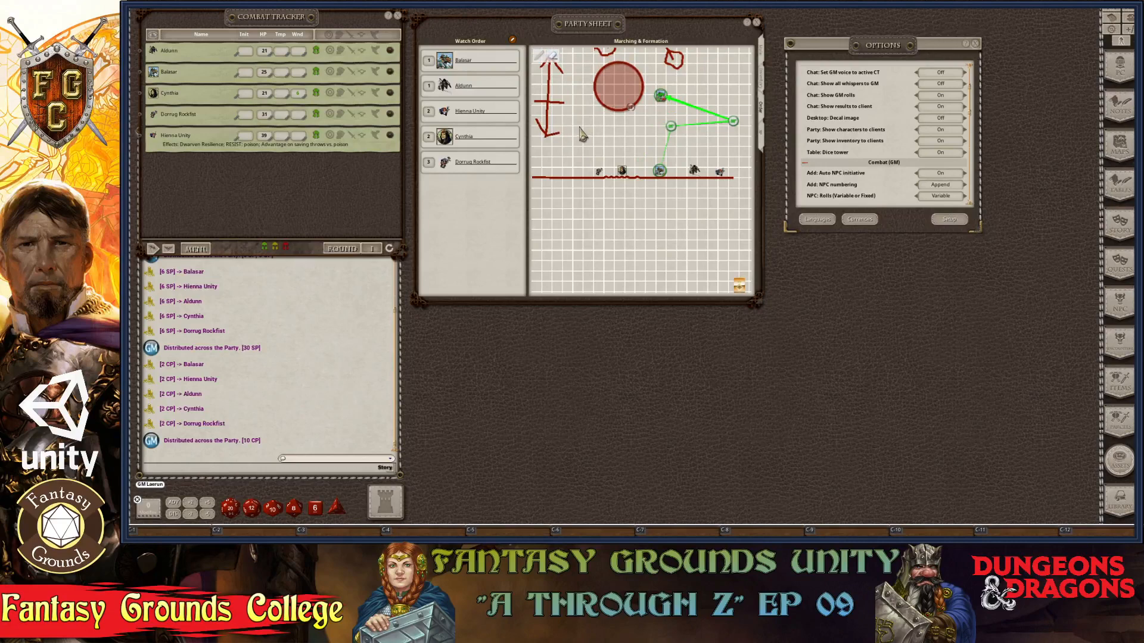
scroll(620, 132, "down", 2)
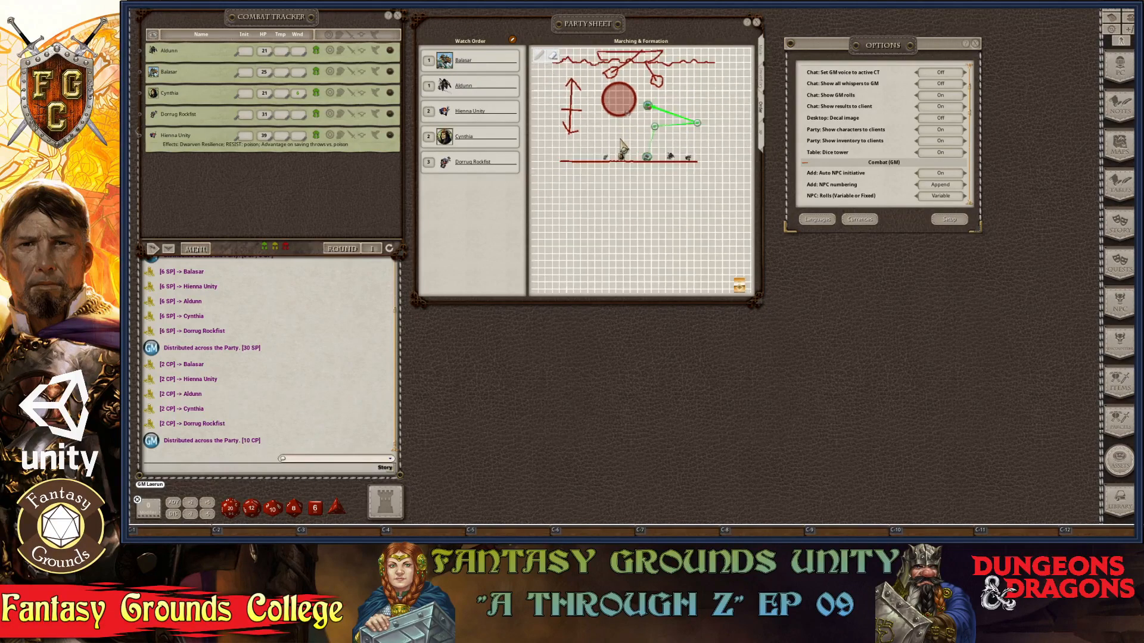
scroll(643, 126, "up", 5)
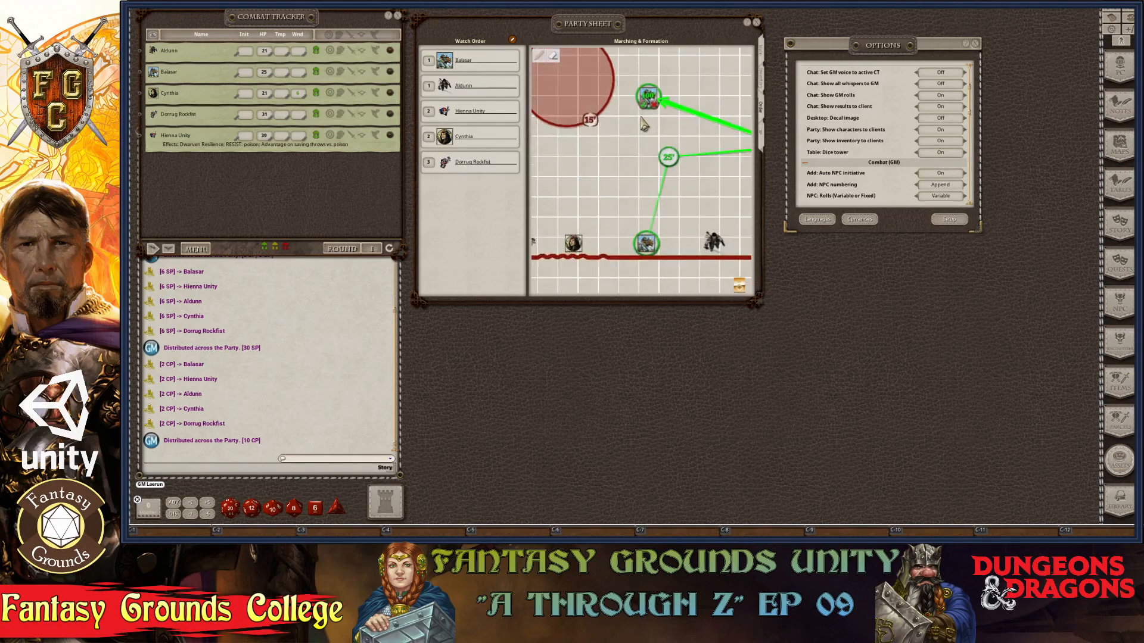
scroll(643, 125, "down", 4)
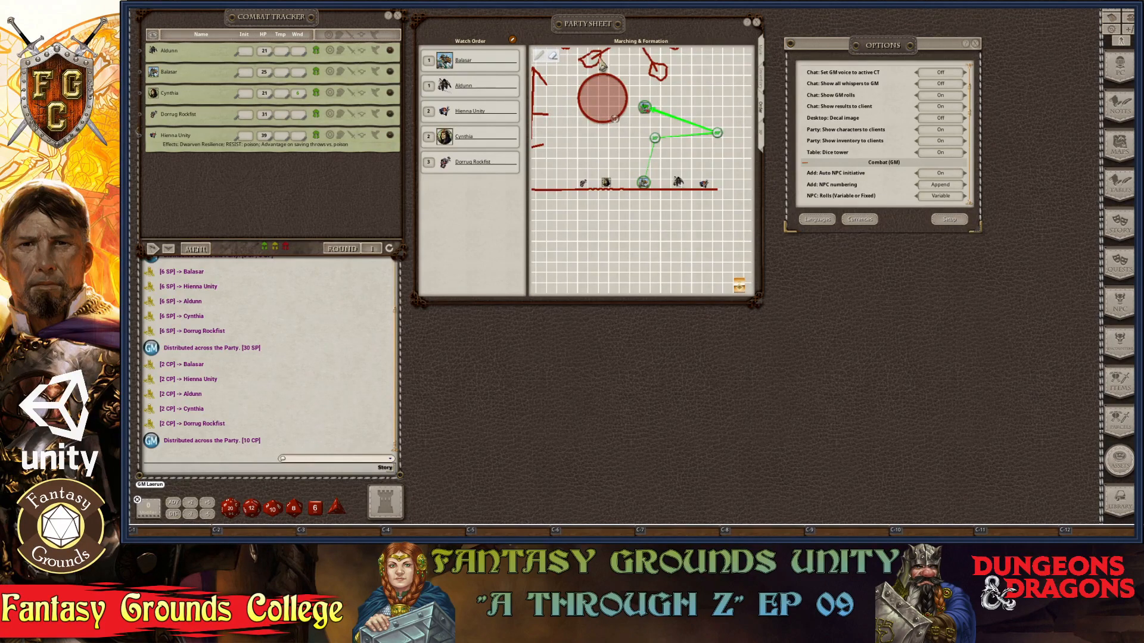
scroll(643, 128, "up", 5)
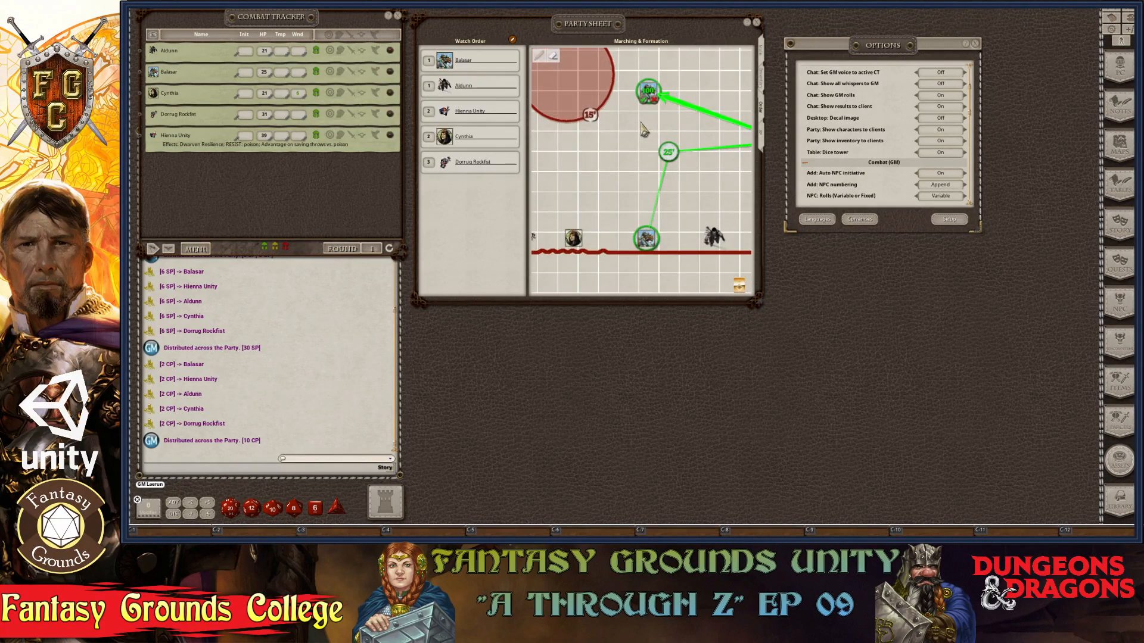
scroll(624, 161, "down", 4)
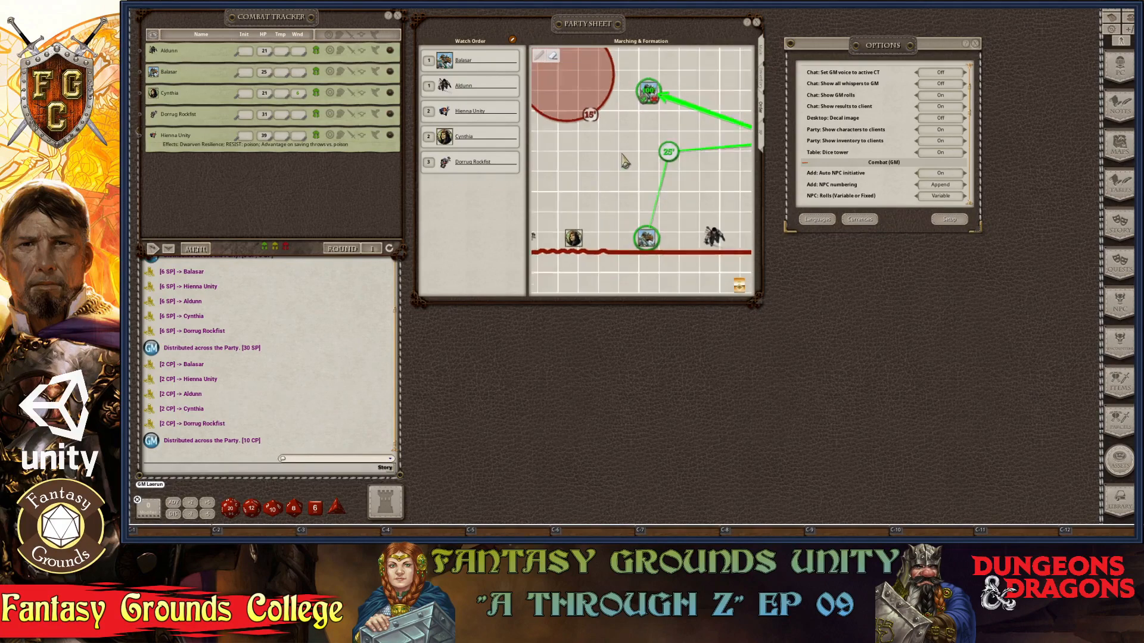
key("ctrl")
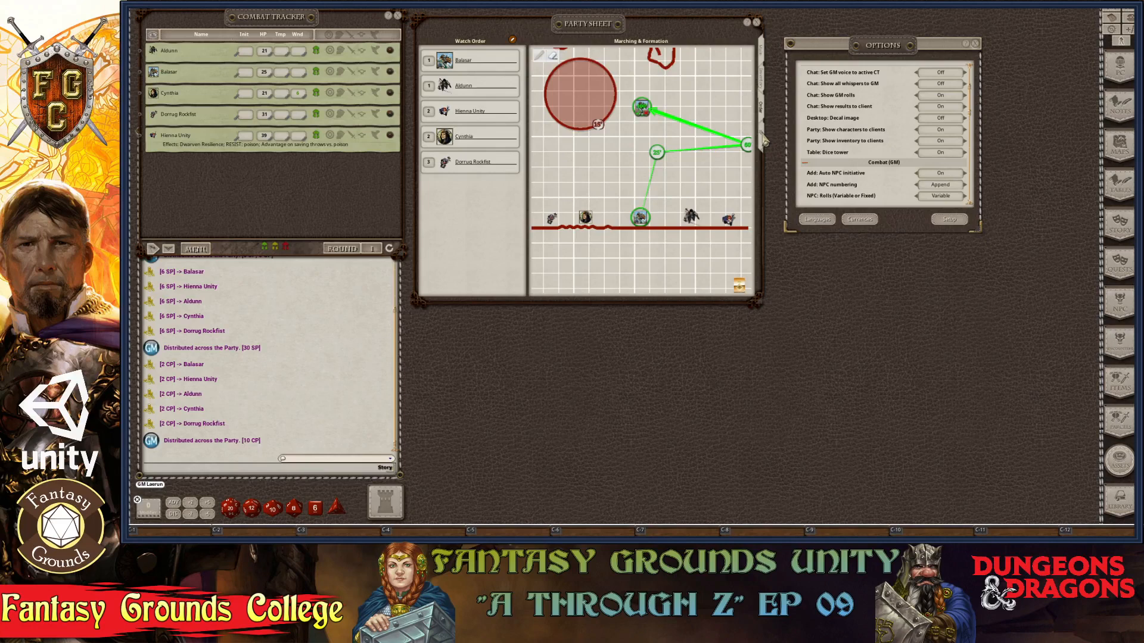
Step: Show the party sheet's XP page and open Aldunn's character sheet next to it, looking through his equipment
left_click(764, 139)
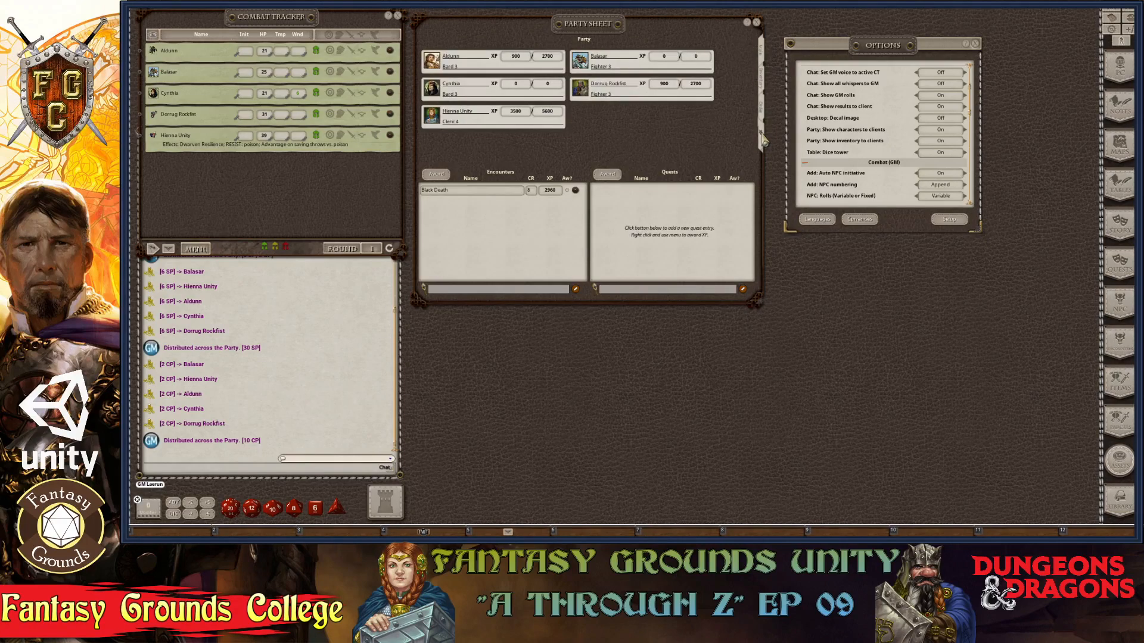
key("ctrl")
left_click(391, 52)
left_click_drag(709, 46, 278, 58)
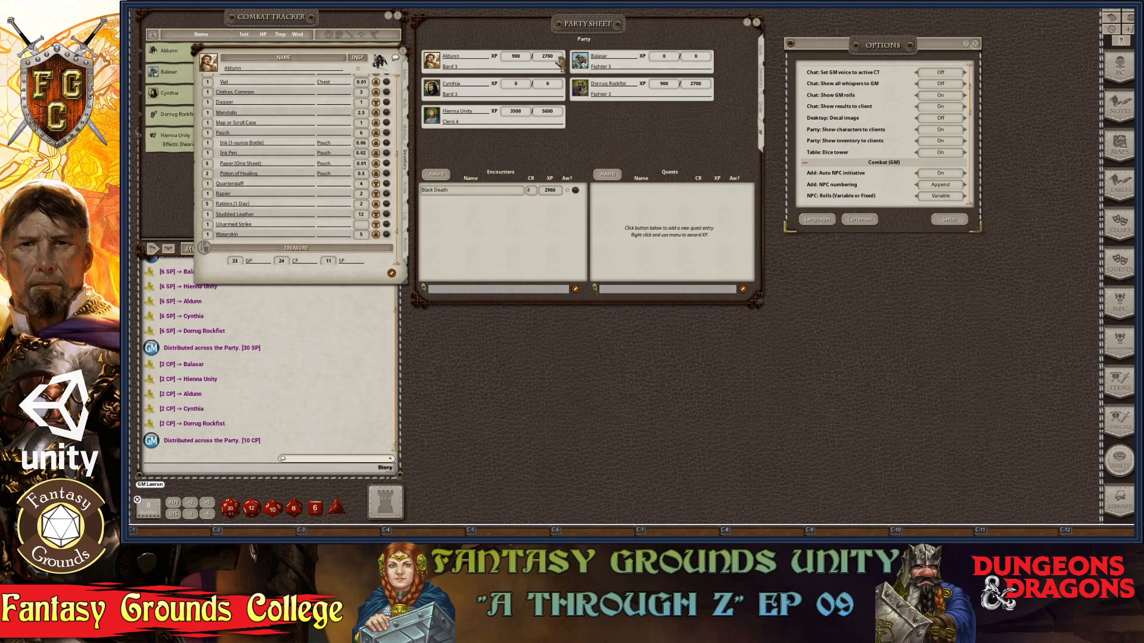
left_click_drag(397, 165, 399, 55)
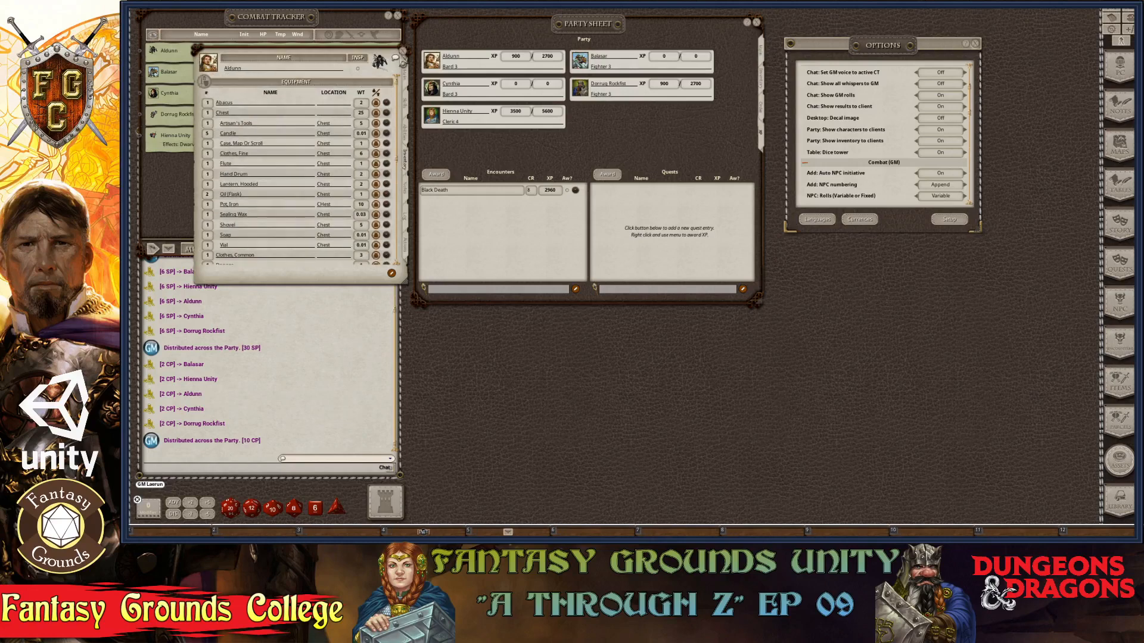
Step: Open Aldunn's Class & Level details from his main character page and set his XP to 950
key("ctrl")
left_click(405, 78)
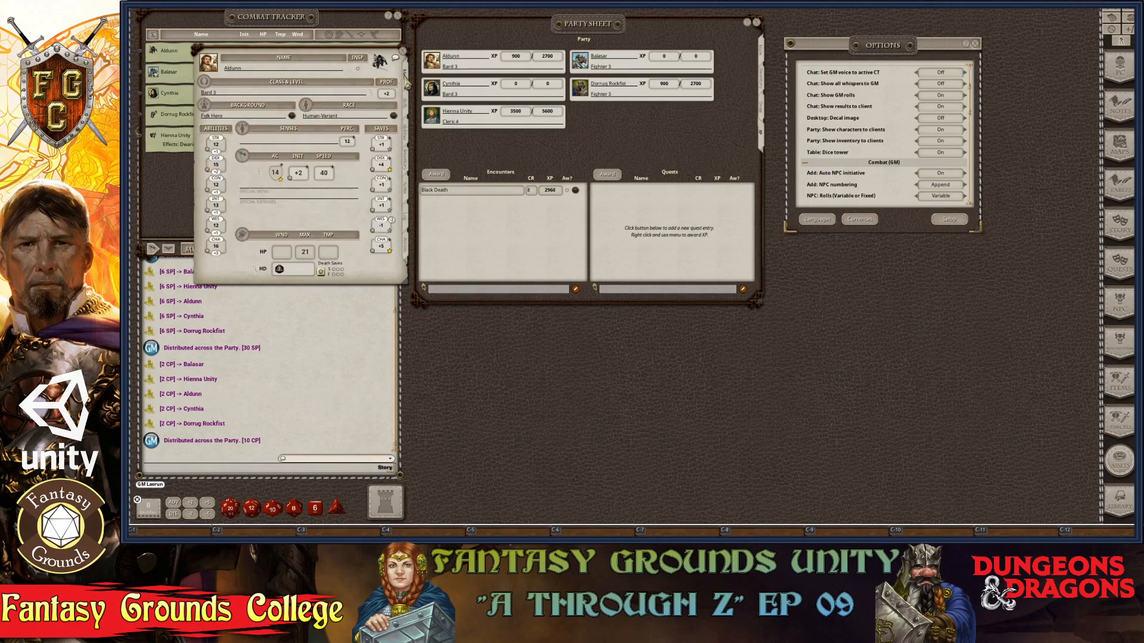
left_click(375, 99)
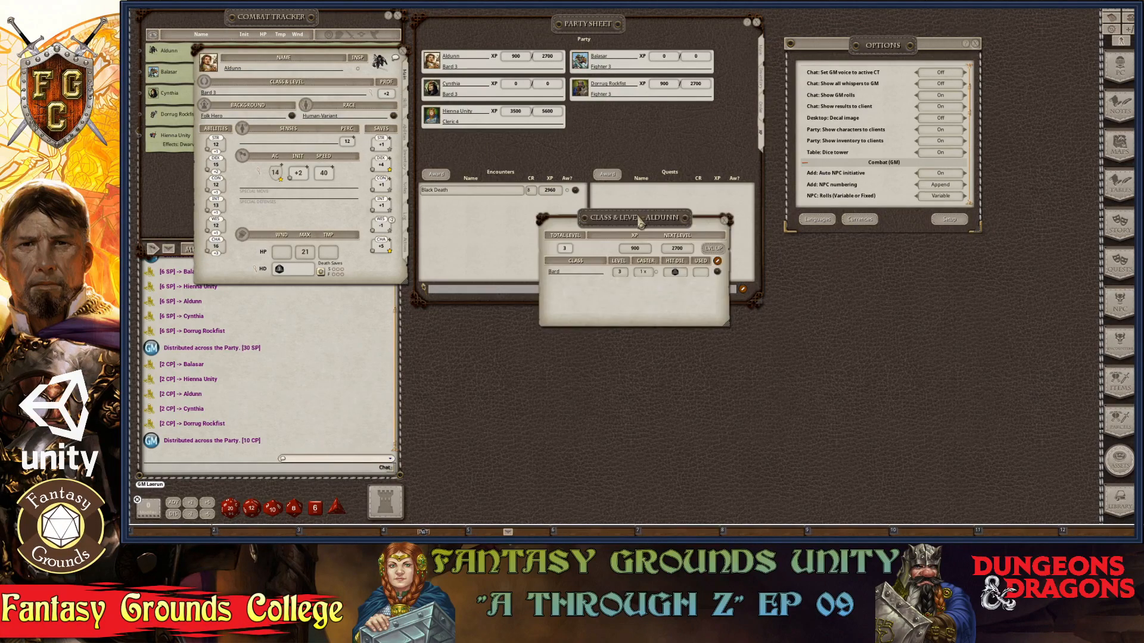
left_click_drag(640, 222, 310, 50)
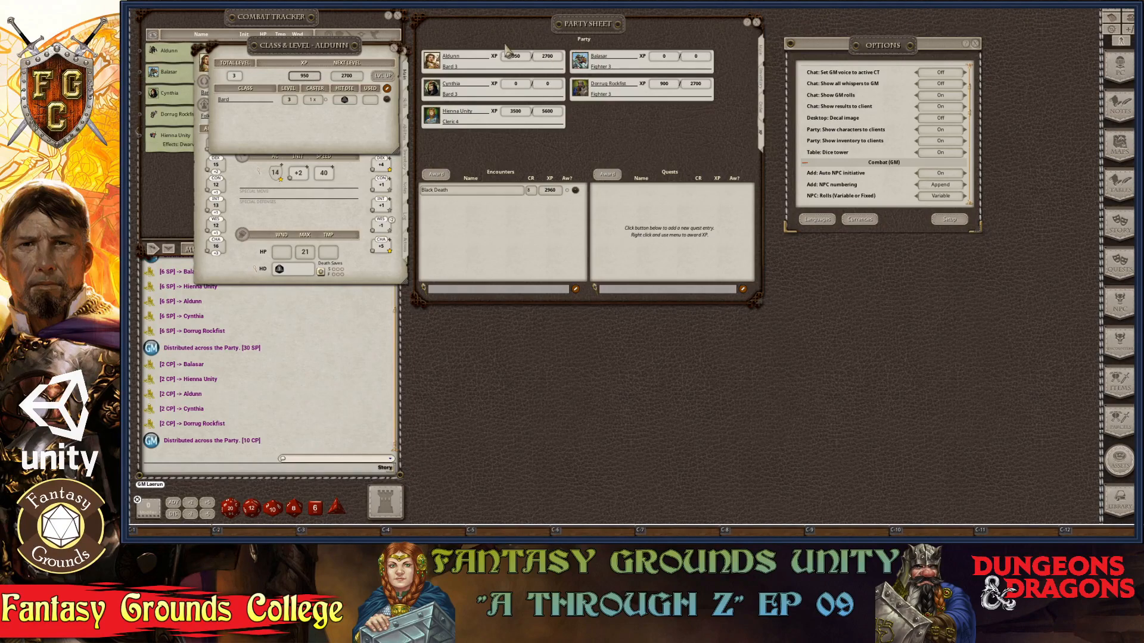
key("ctrl")
Step: Add one Bard level to Aldunn's character sheet to make him level 4, and close the Class & Level details
left_click_drag(386, 99, 313, 130)
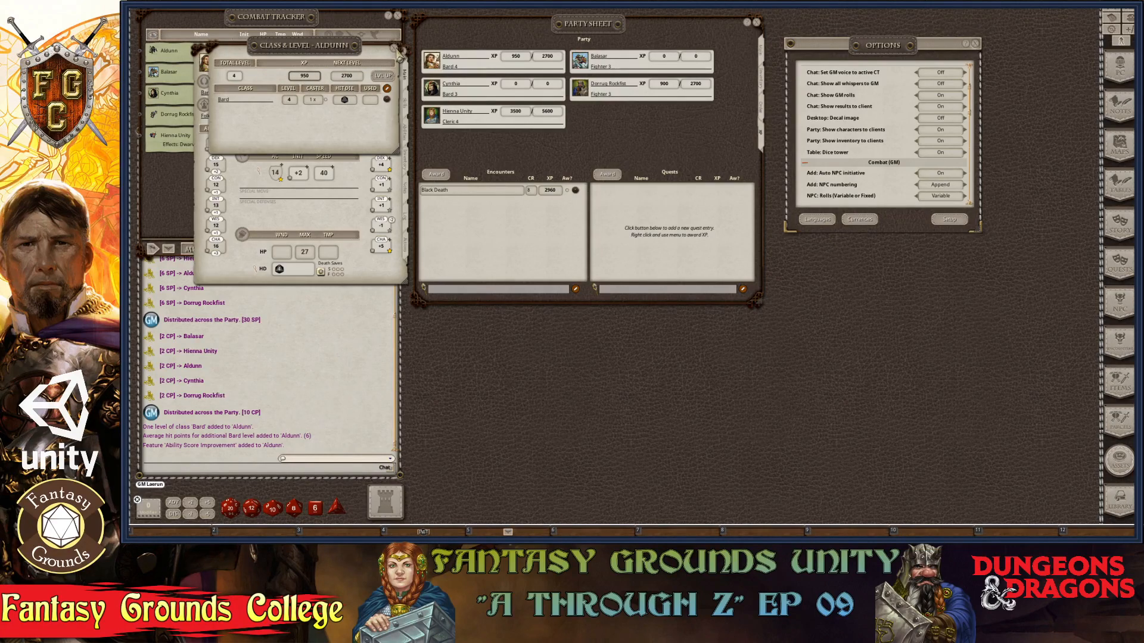
key("ctrl")
left_click(395, 49)
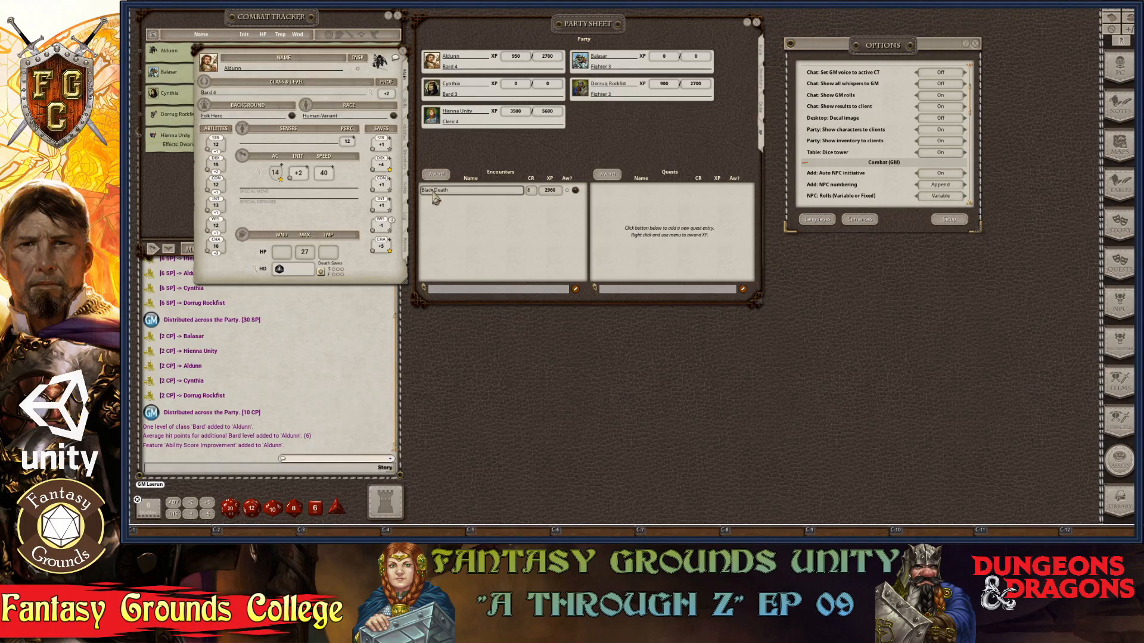
Step: Open the Black Death encounter in free space and add it to the party sheet's encounter list a second time
left_click(576, 190)
key("ctrl")
left_click_drag(611, 267, 650, 292)
left_click_drag(654, 191, 767, 262)
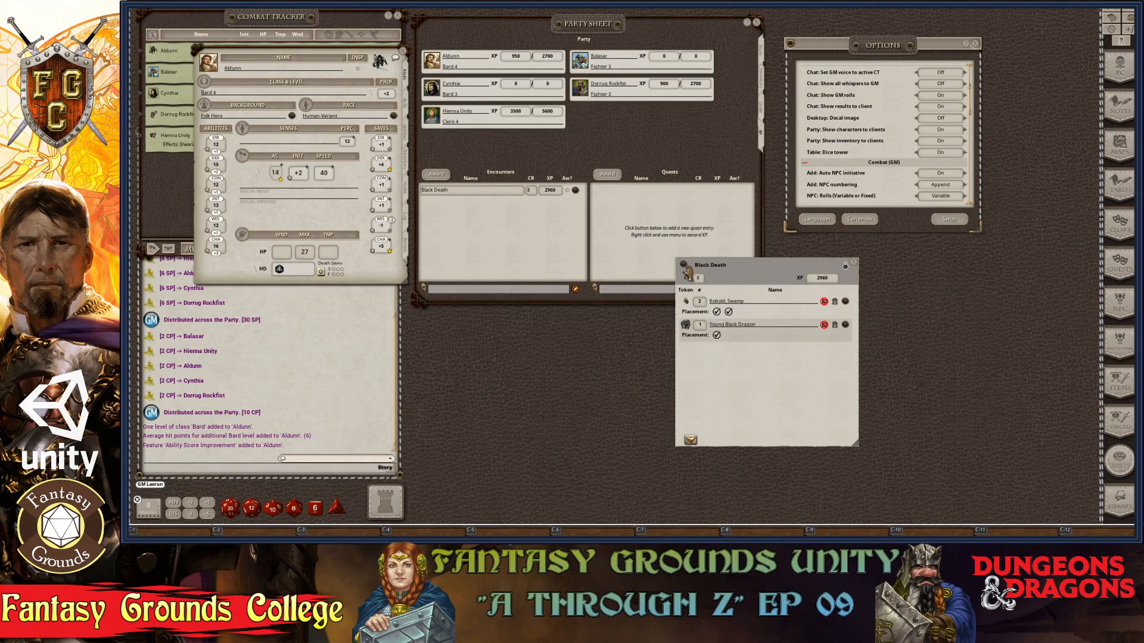
left_click_drag(684, 265, 491, 233)
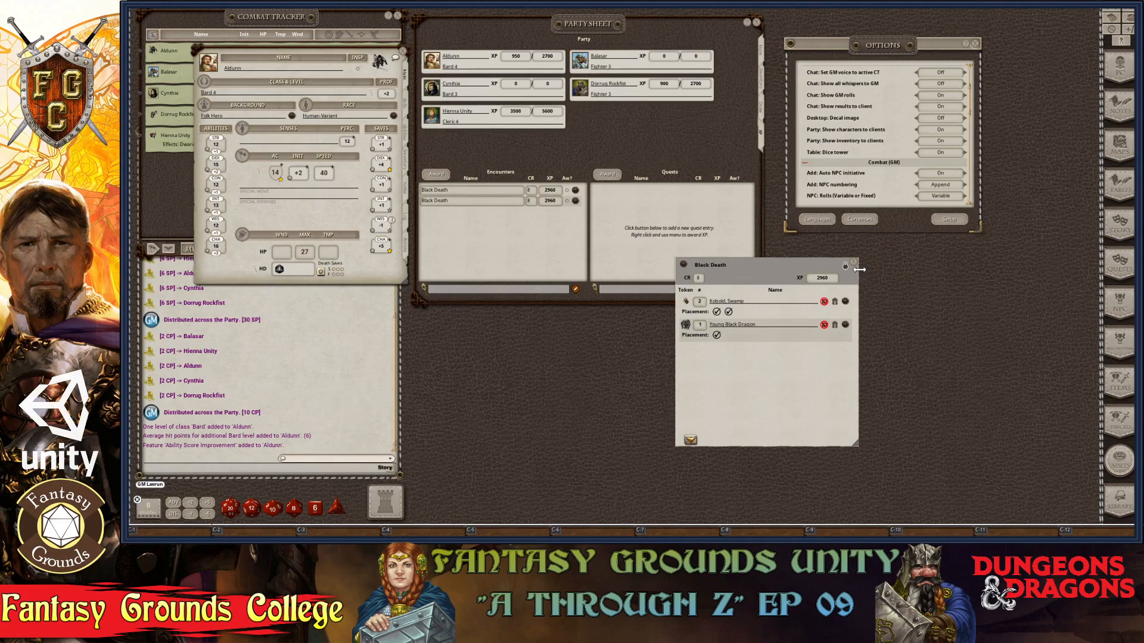
Step: Close the Black Death encounter window and delete the duplicate Black Death entry from the party sheet's encounter list
left_click(855, 266)
right_click(575, 197)
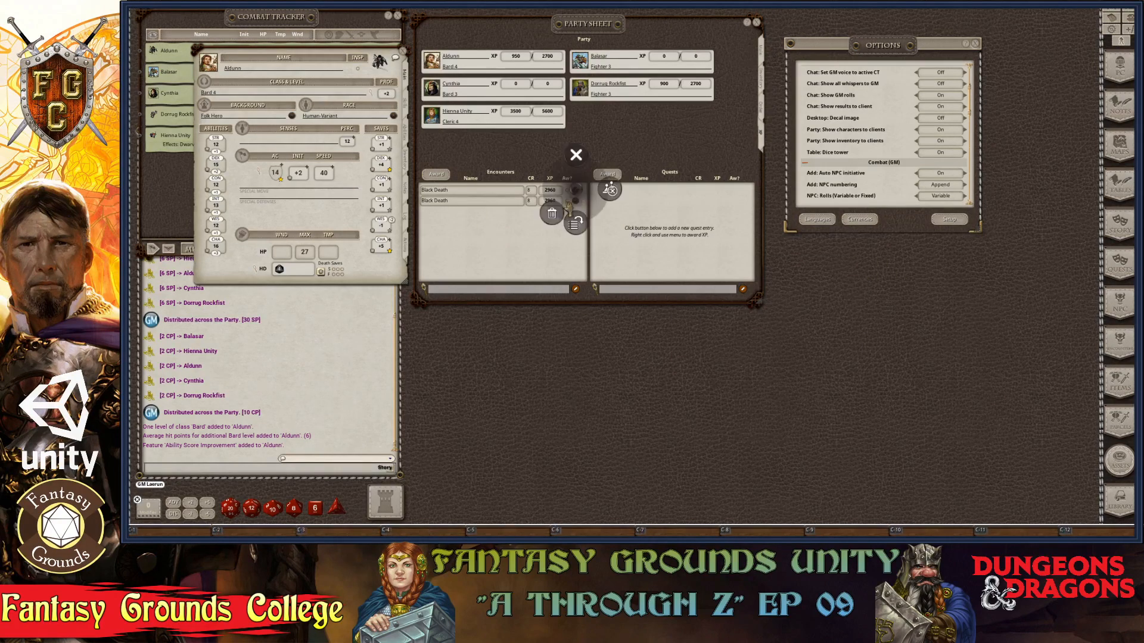
left_click(517, 212)
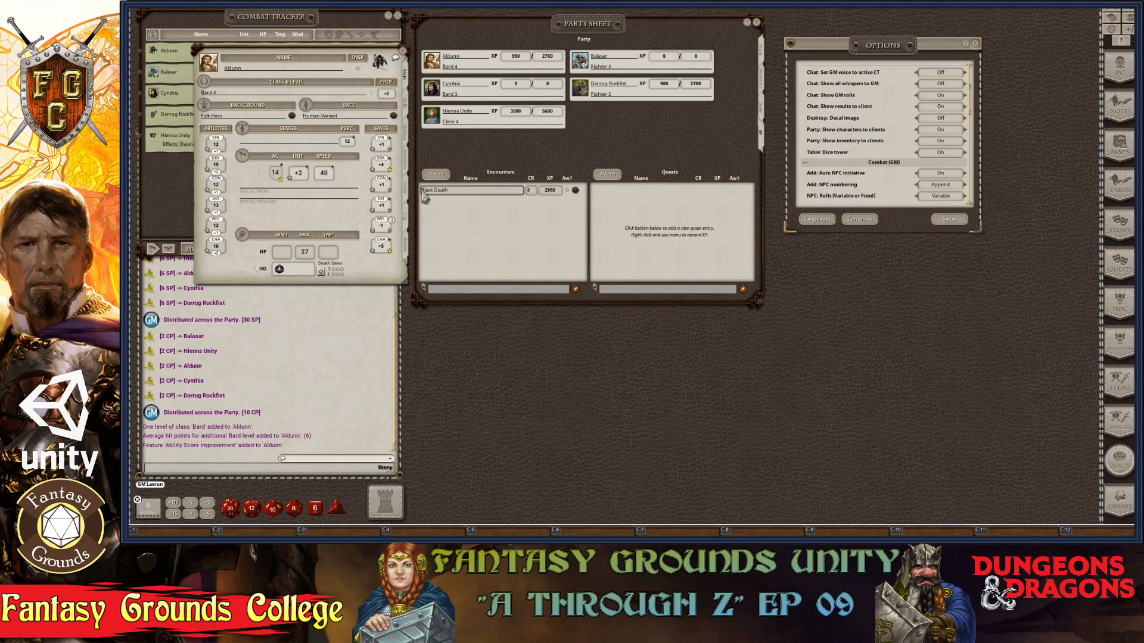
Step: Review the encounter linked to the remaining Black Death entry, close Aldunn's sheet, and award the encounter XP to the party
left_click(575, 190)
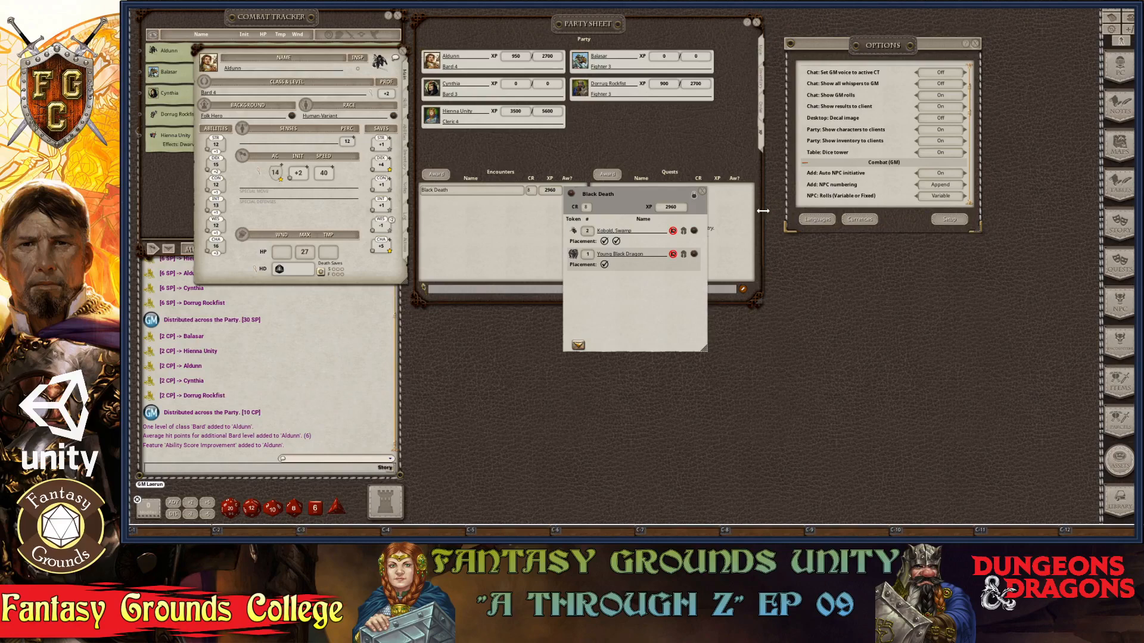
left_click(702, 193)
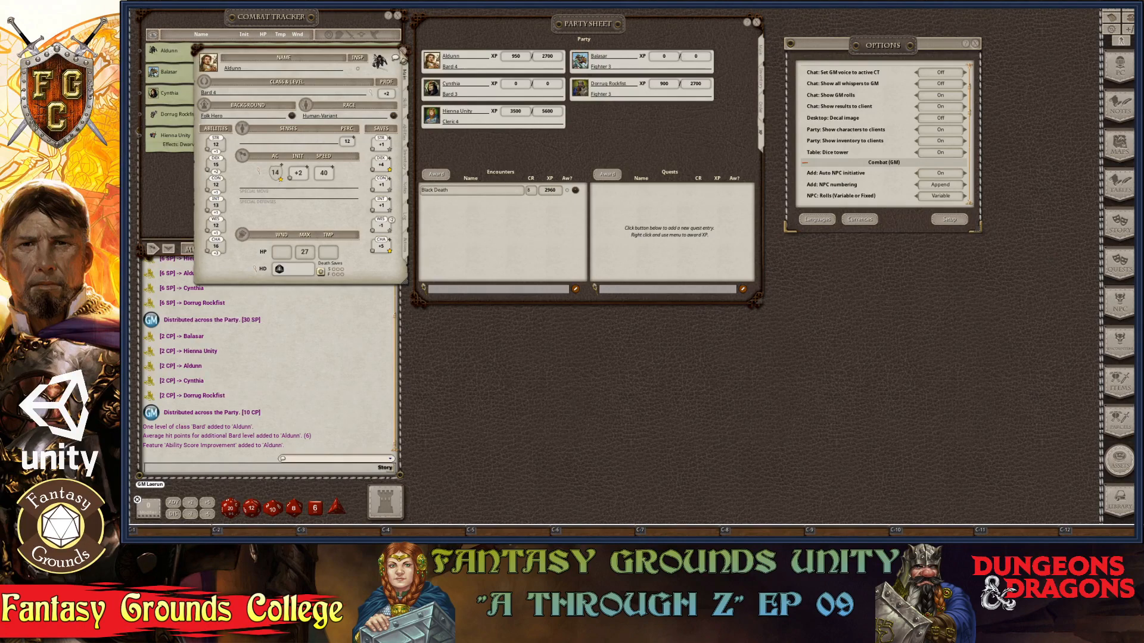
left_click(403, 51)
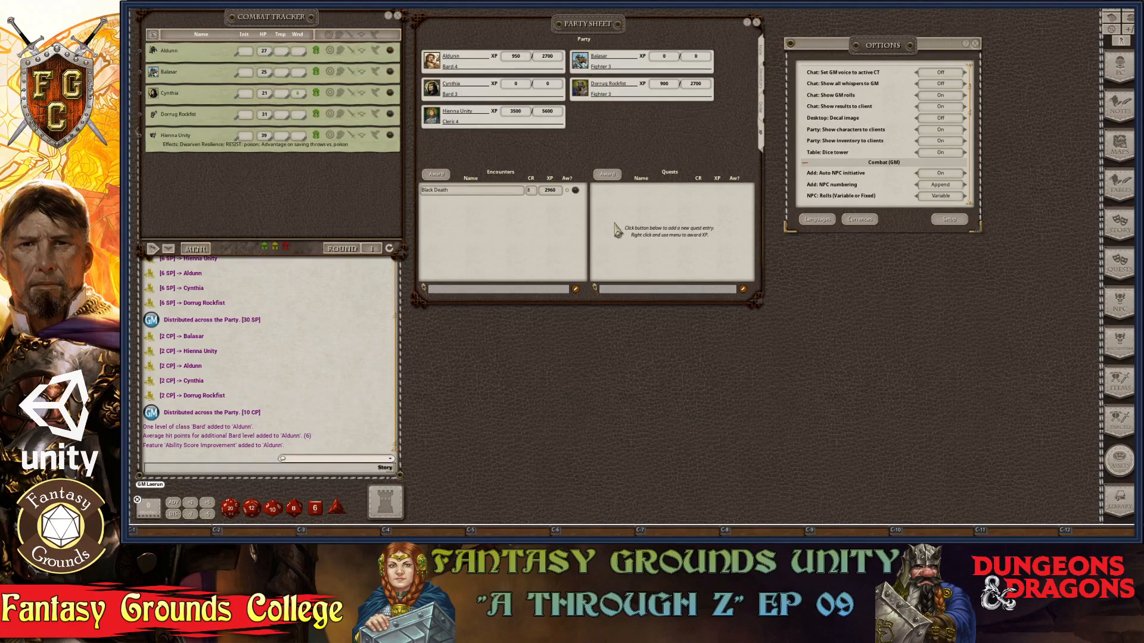
left_click(437, 175)
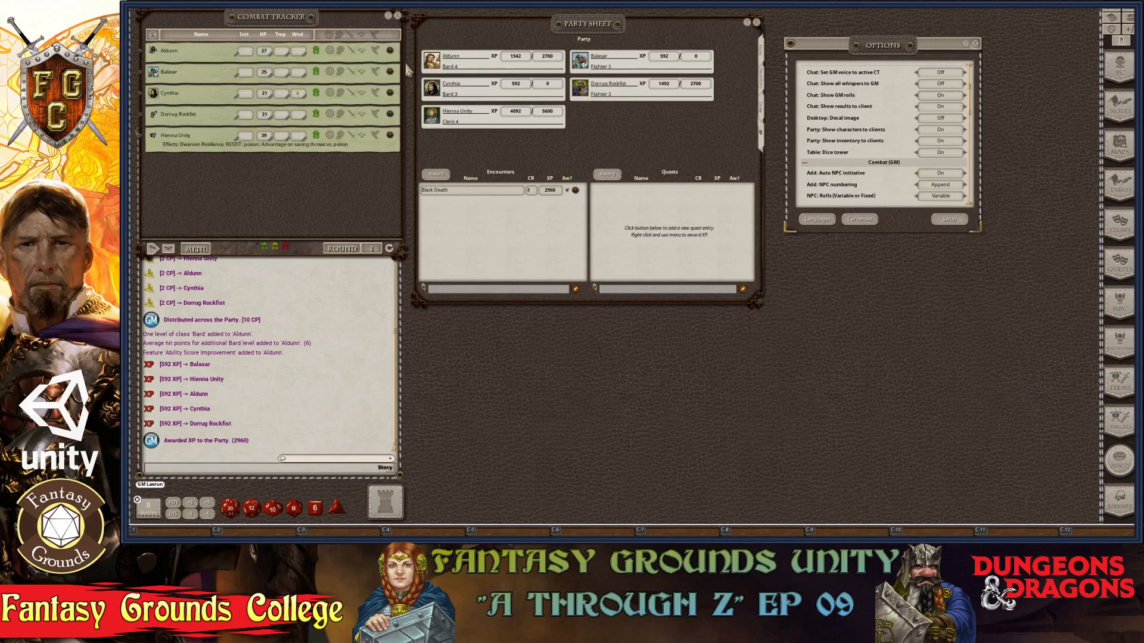
Step: Open Cynthia's character sheet over the combat tracker and add a new adventure entry to her log, opening its record
left_click(392, 95)
left_click_drag(524, 31, 319, 53)
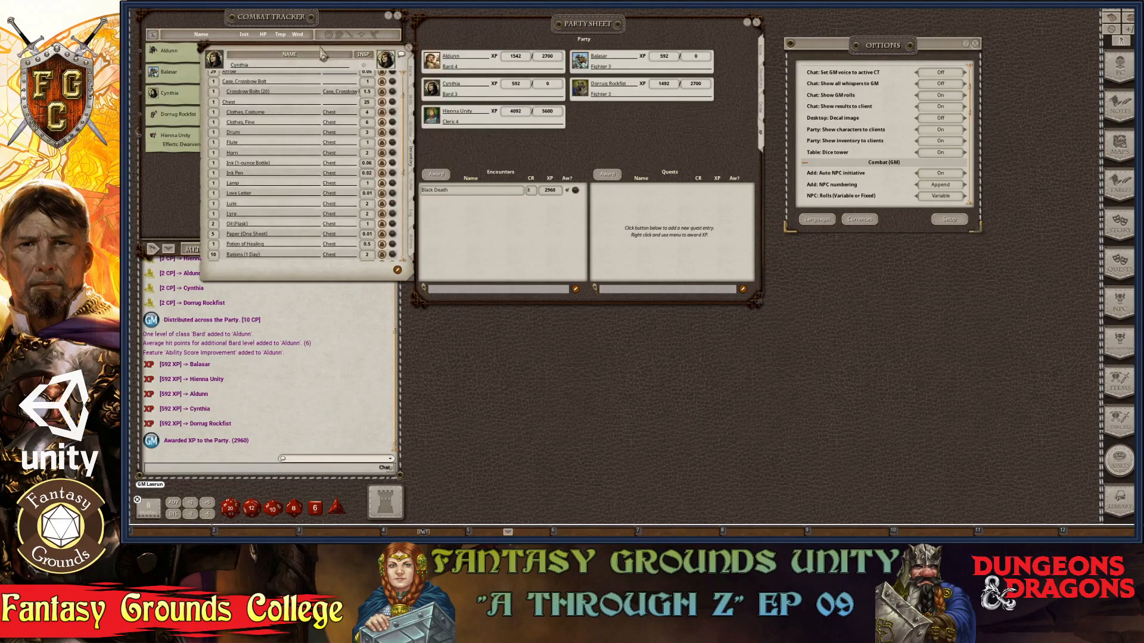
left_click(411, 213)
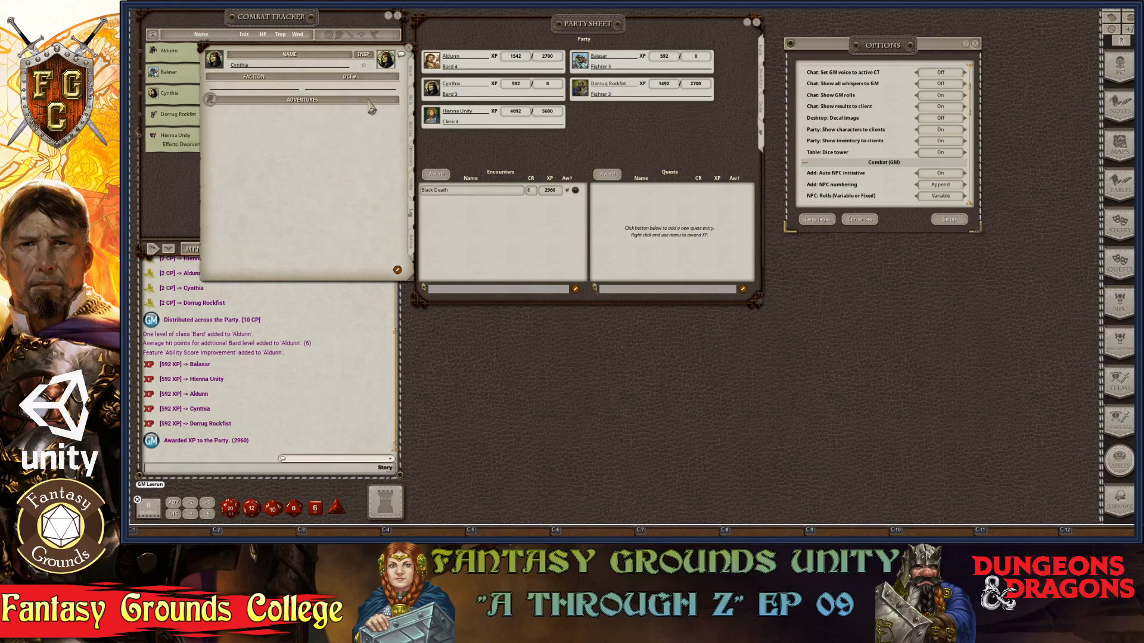
left_click(396, 268)
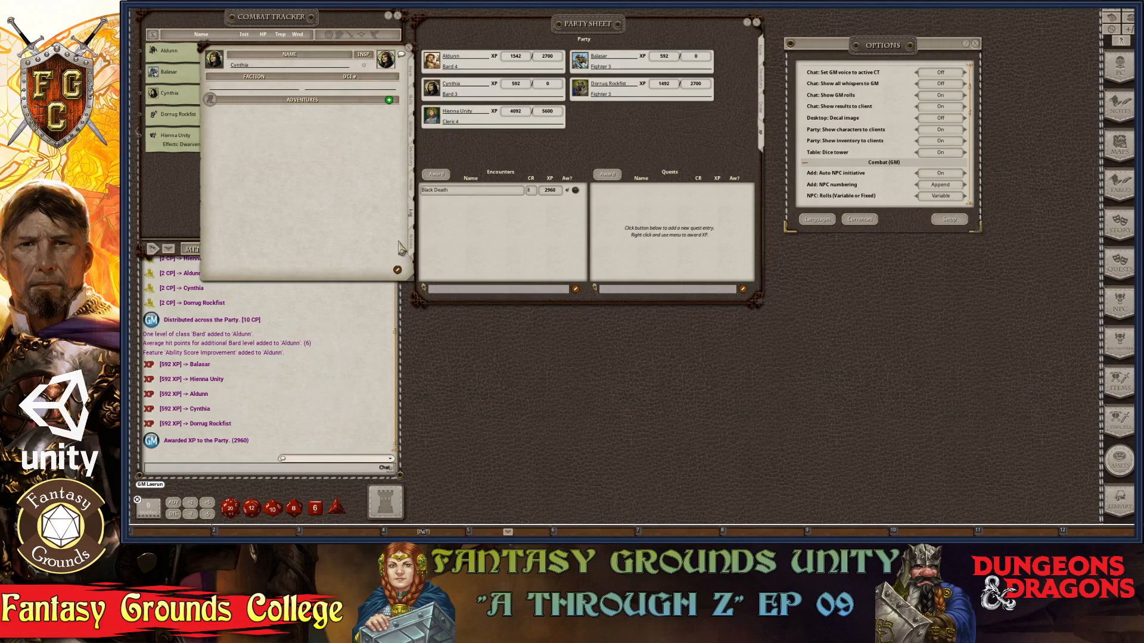
left_click(390, 111)
left_click(389, 111)
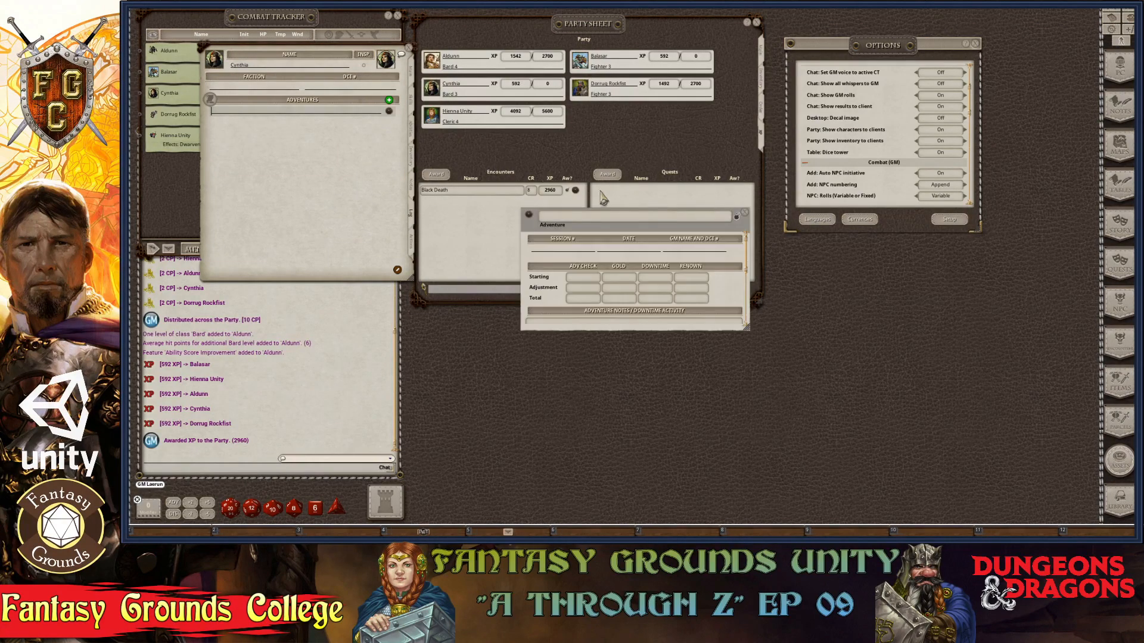
Step: Enlarge the blank adventure record to examine all its sections, and close it along with Cynthia's character sheet
scroll(620, 268, "down", 3)
scroll(670, 324, "down", 2)
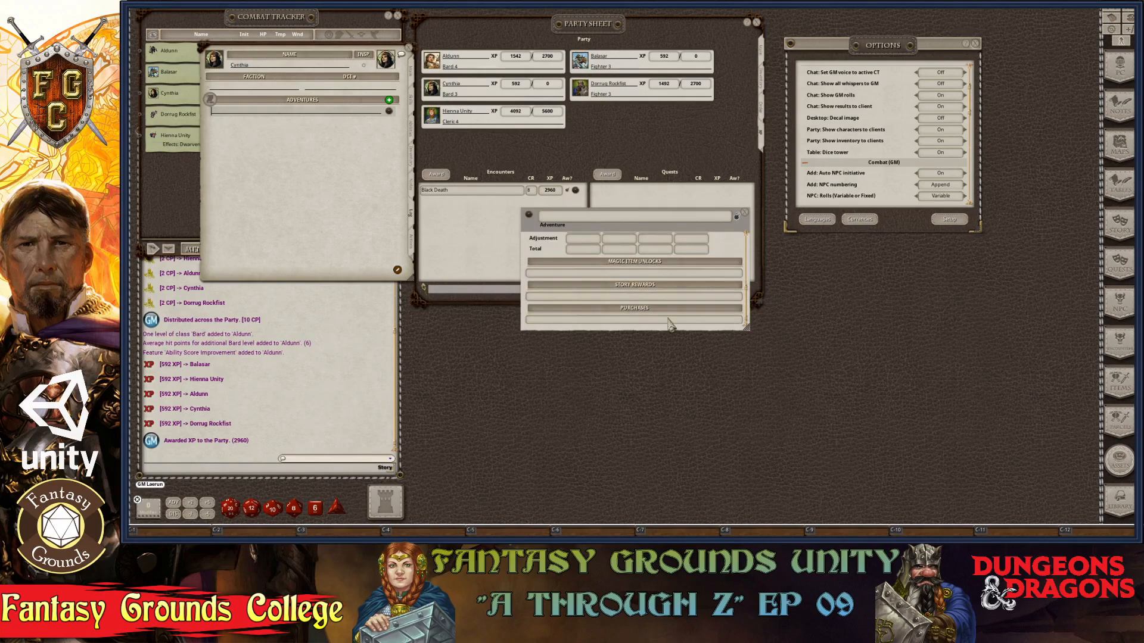
left_click_drag(746, 327, 831, 456)
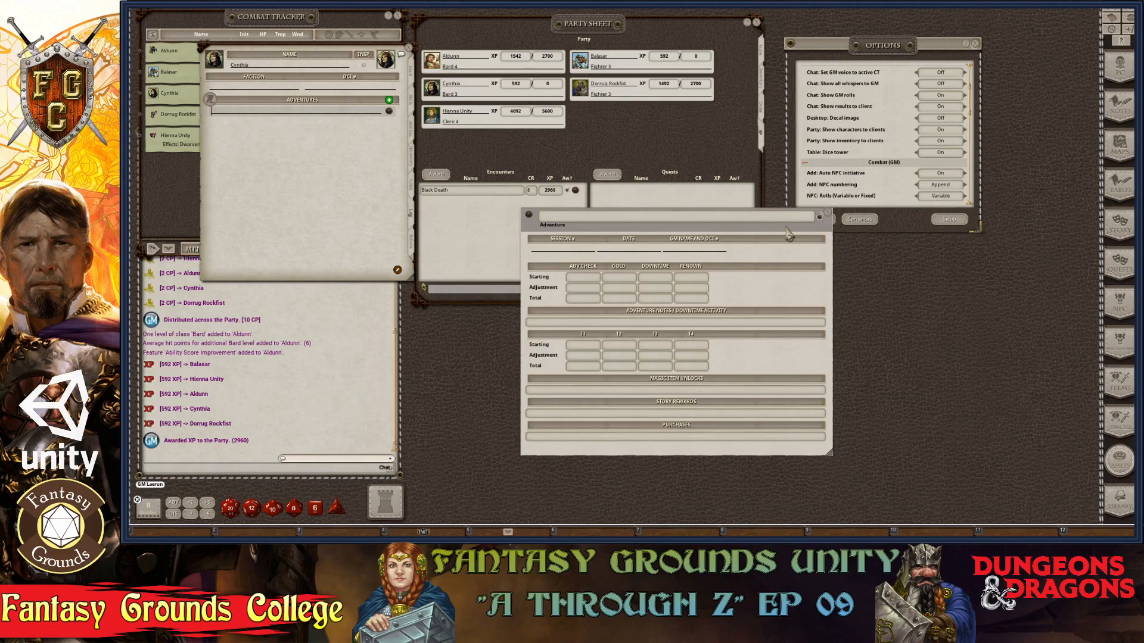
left_click_drag(733, 228, 392, 94)
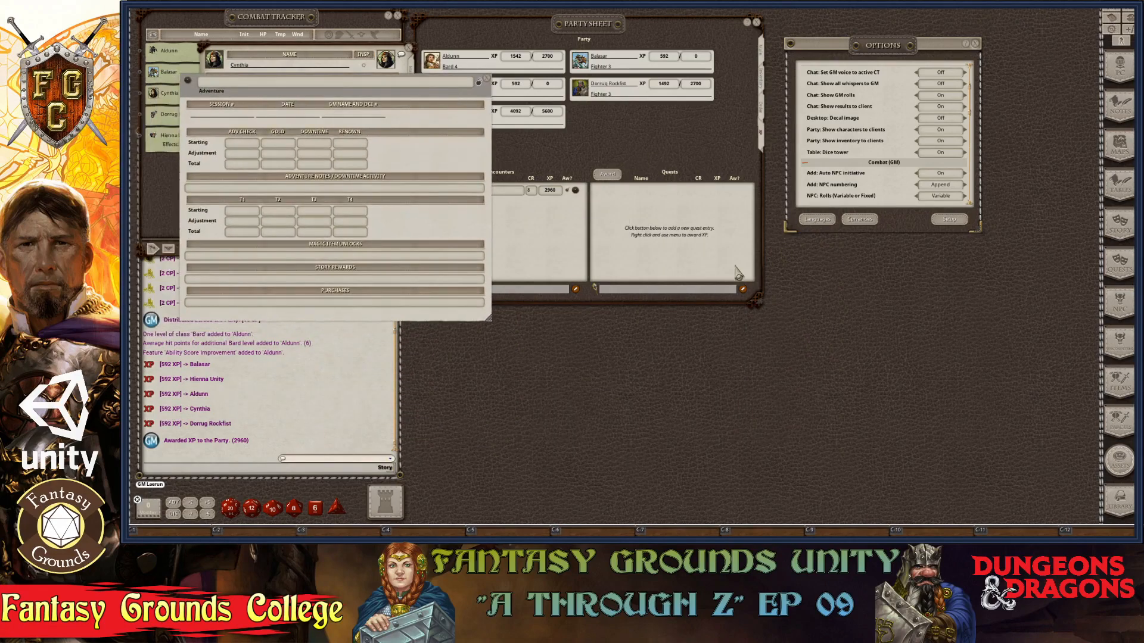
left_click(488, 80)
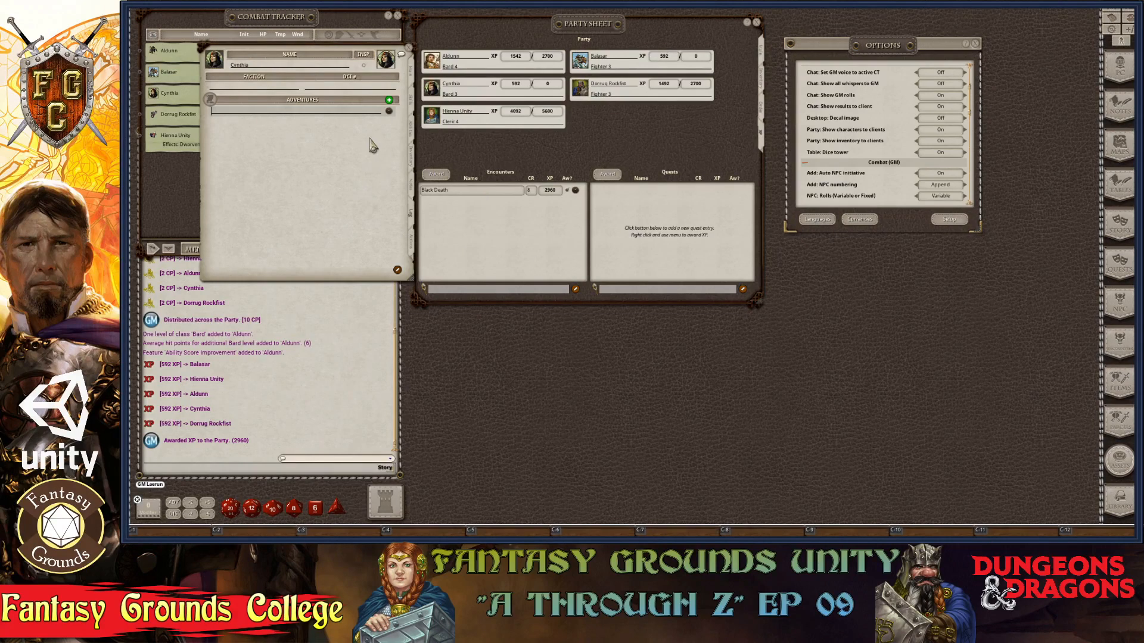
left_click(409, 47)
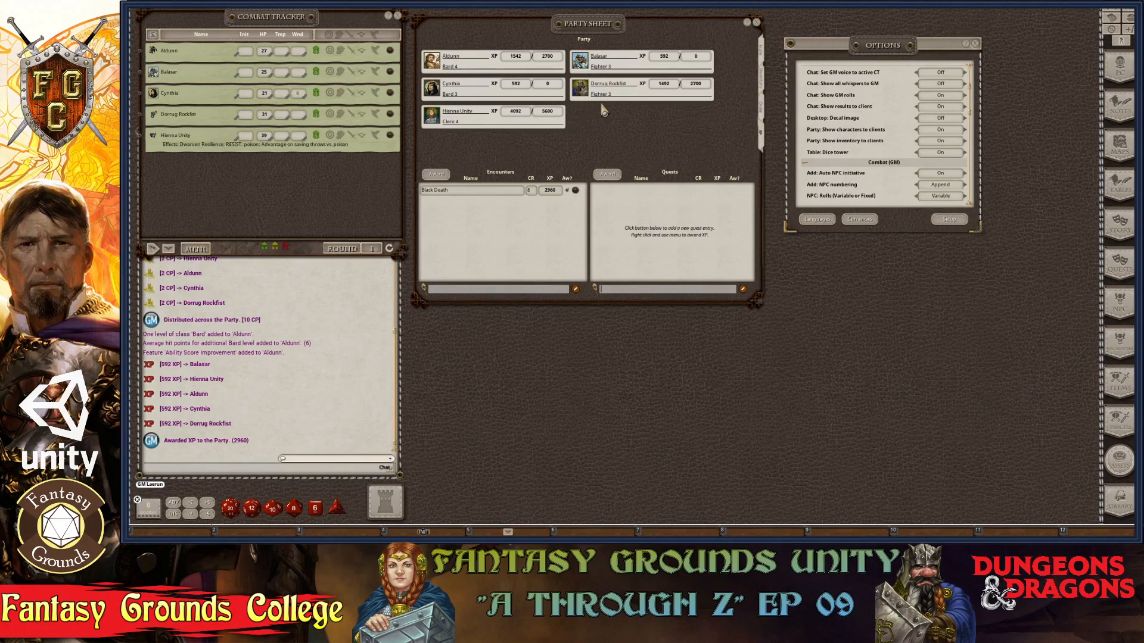
Step: Close the Options window and review the party sheet's Main and Inventory pages, including the party coins
left_click(761, 53)
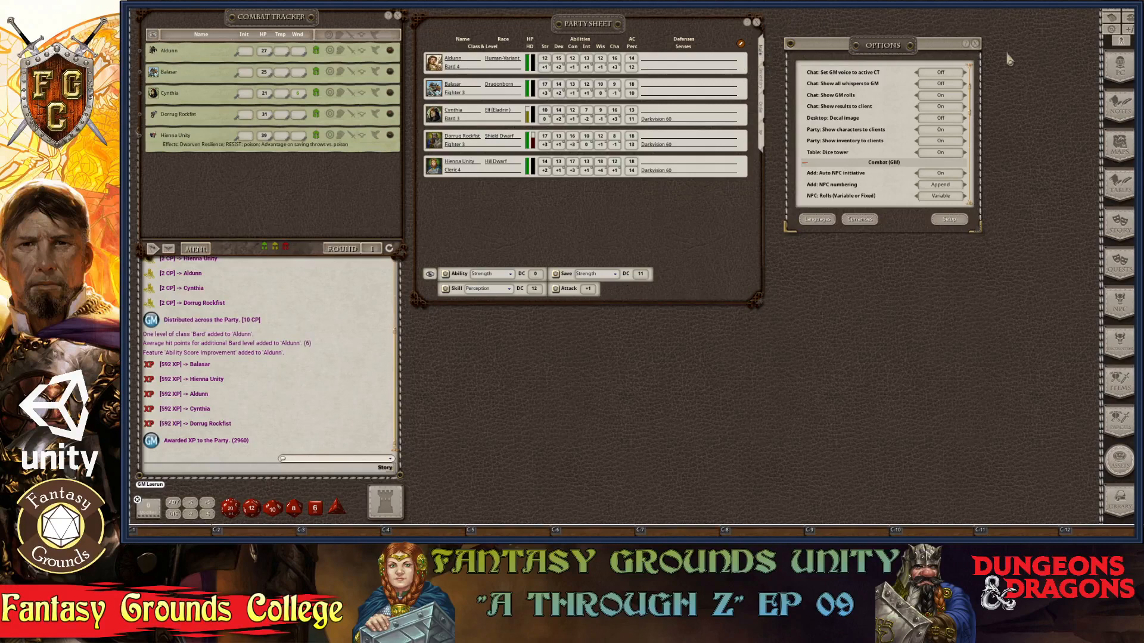
left_click(975, 46)
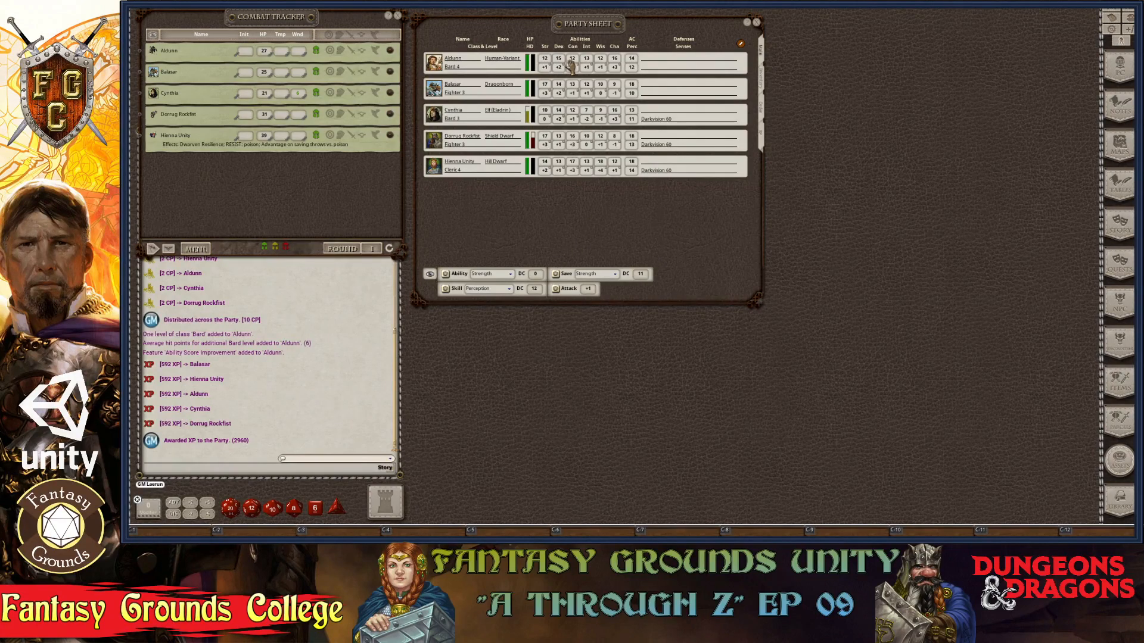
left_click(765, 86)
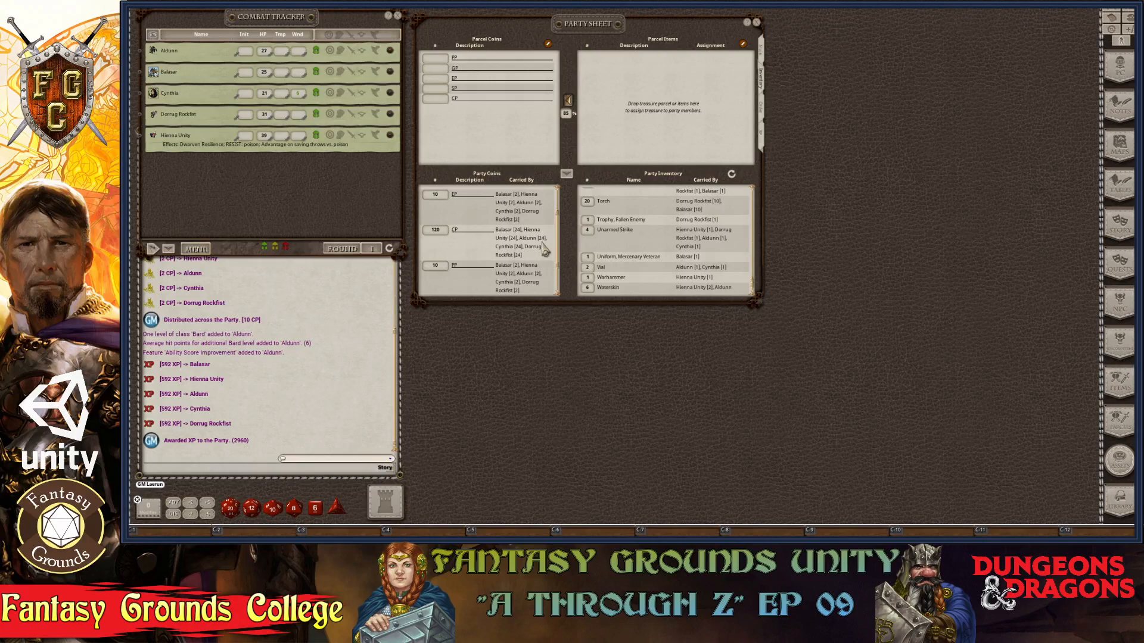
scroll(563, 249, "down", 1)
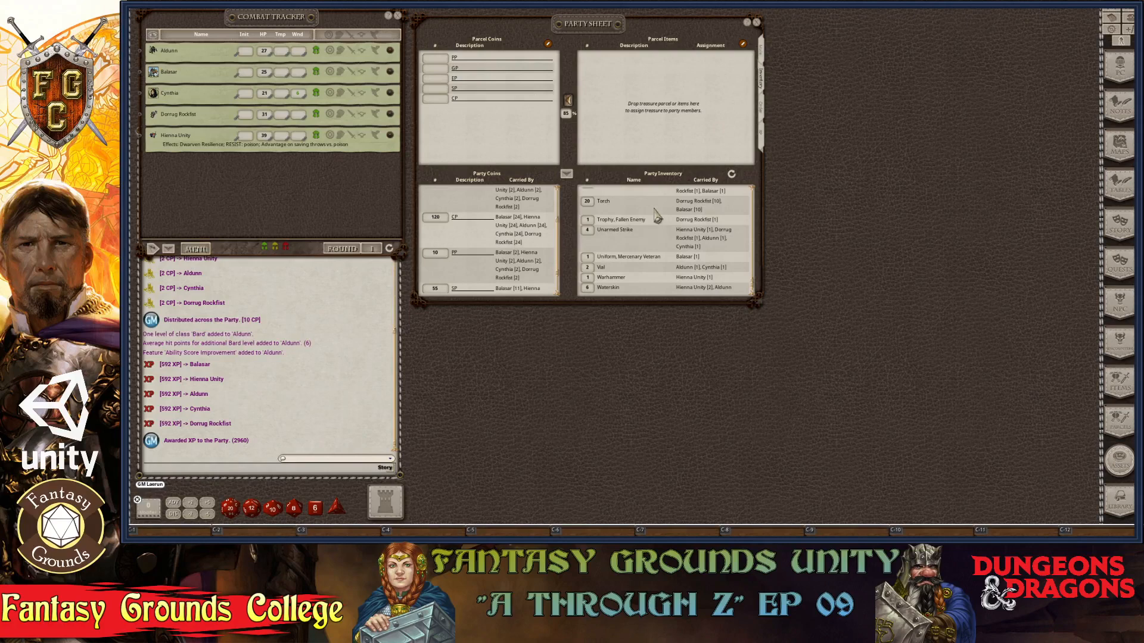
Step: Review the party sheet's watch order and the drawings and tokens on the marching formation map
left_click(761, 110)
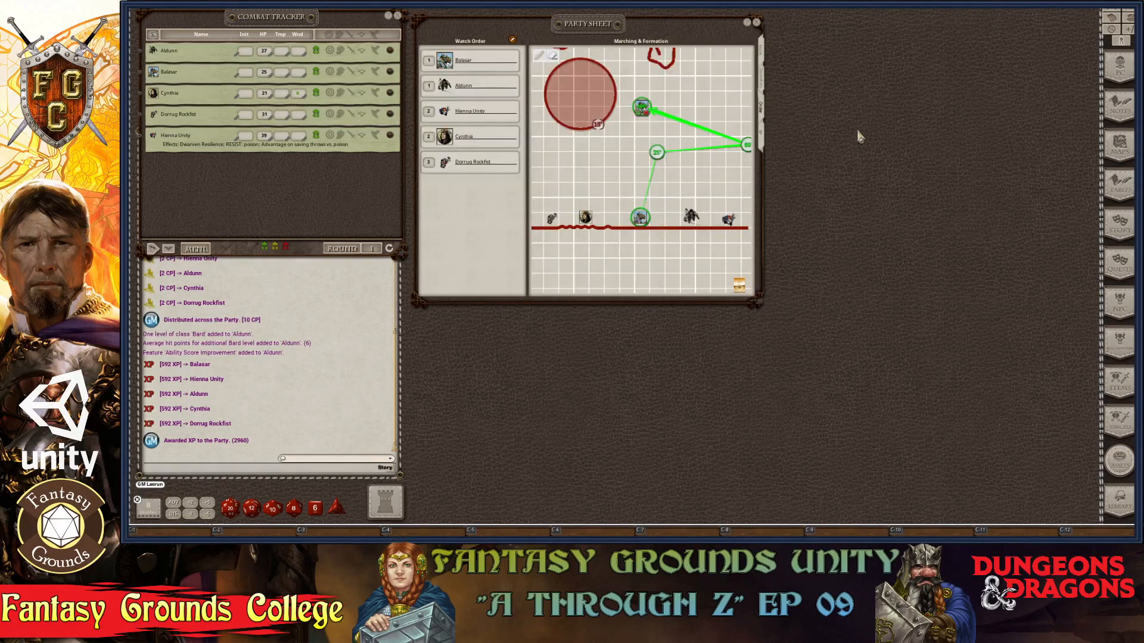
scroll(618, 156, "down", 3)
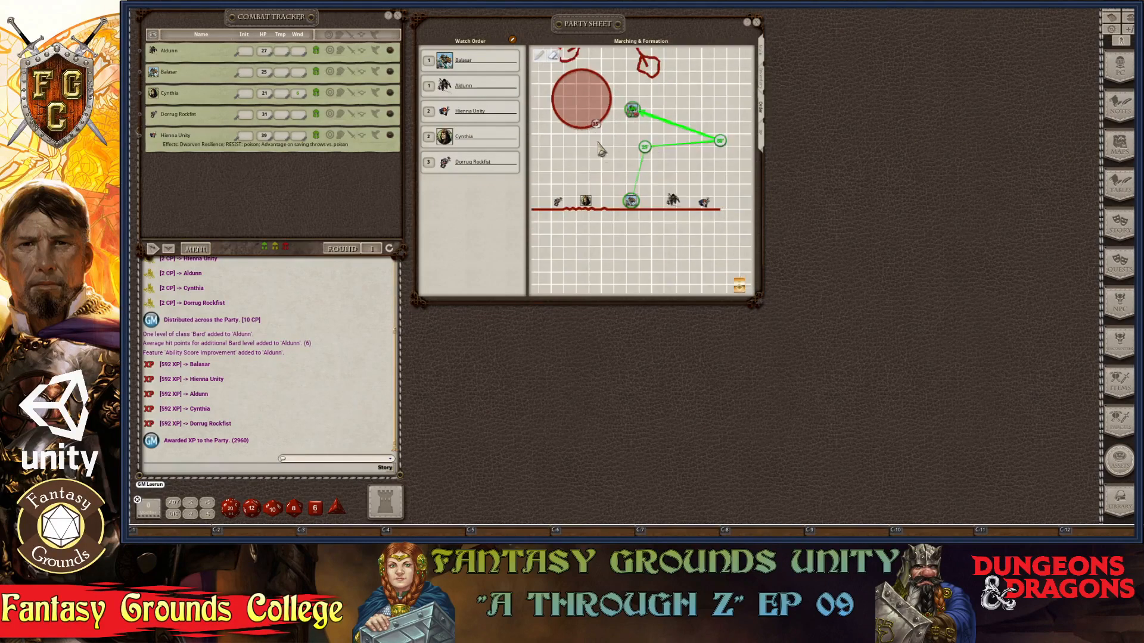
scroll(618, 156, "up", 2)
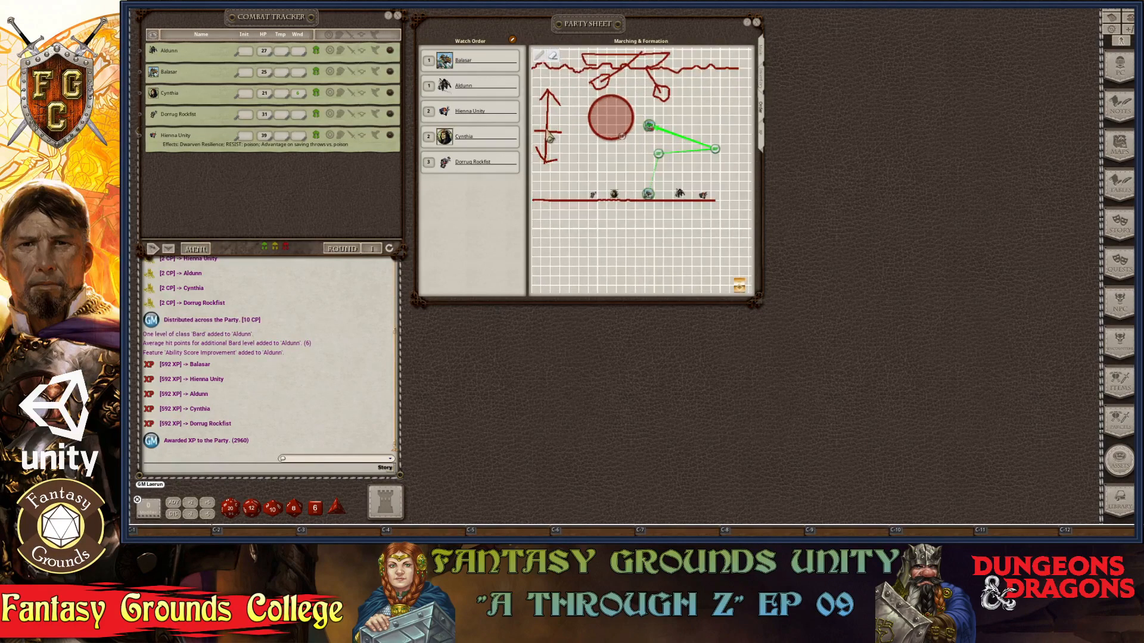
scroll(614, 119, "down", 1)
scroll(625, 130, "up", 1)
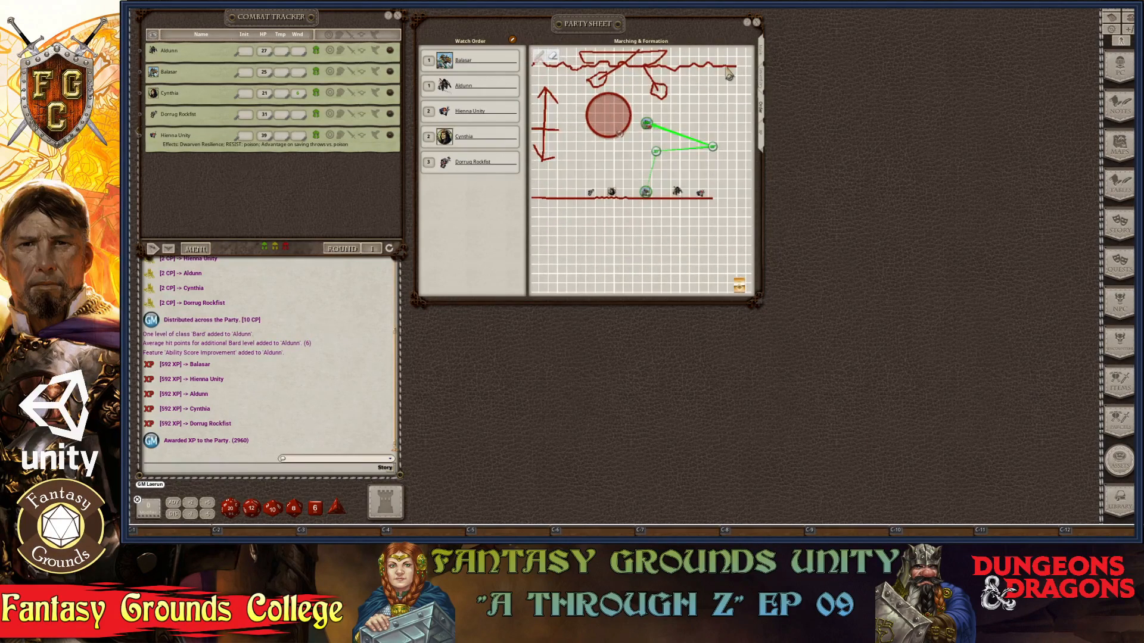
scroll(564, 125, "down", 1)
scroll(561, 146, "up", 3)
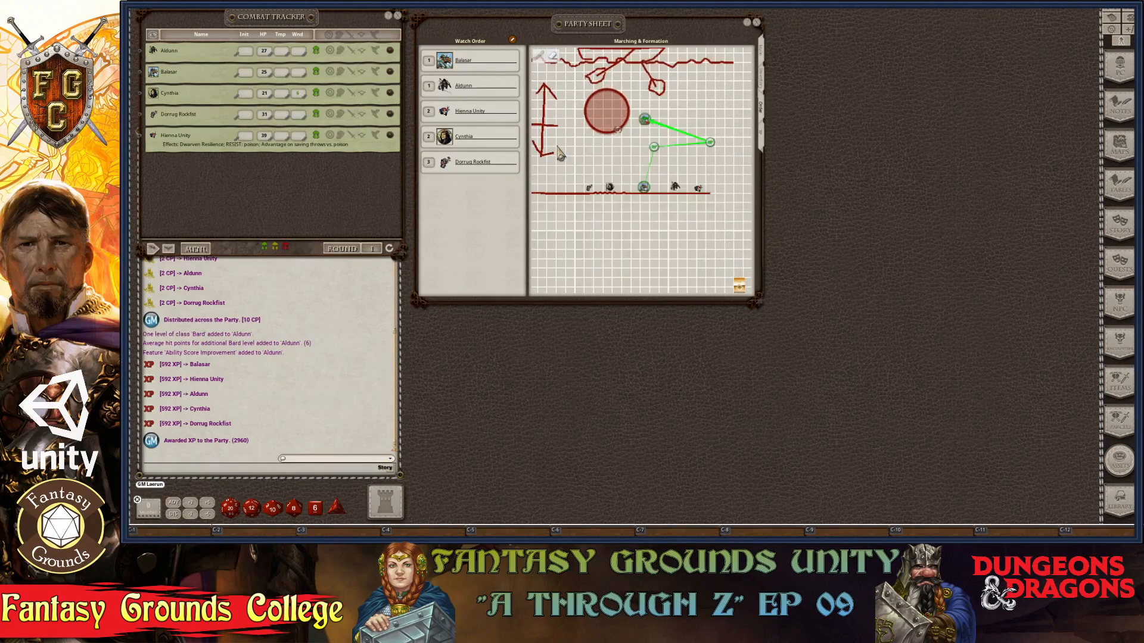
scroll(560, 154, "down", 2)
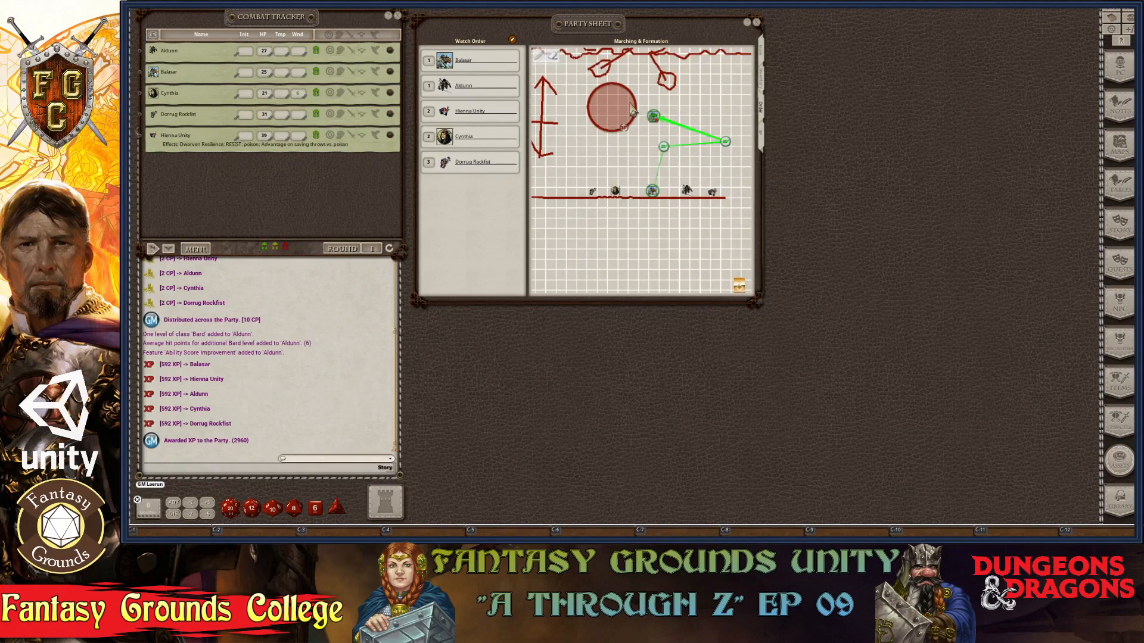
key("ctrl")
Step: Return to the party sheet's XP page and open the random encounters list in free space, closing the regular encounters list
left_click(761, 133)
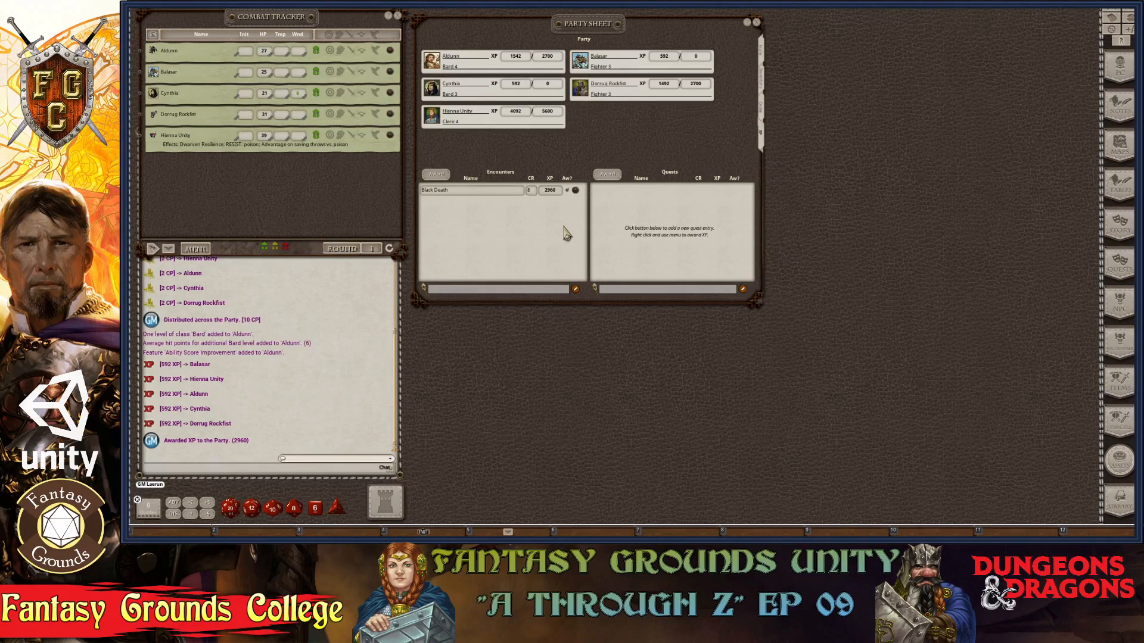
key("ctrl")
left_click(1120, 341)
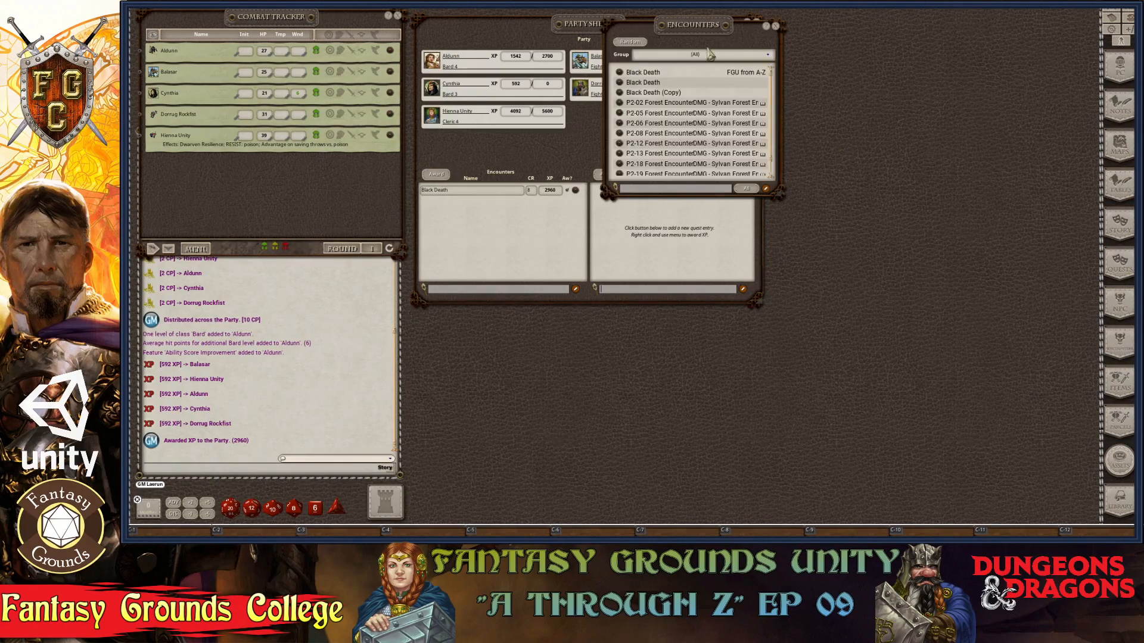
left_click_drag(702, 29, 950, 75)
left_click(877, 88)
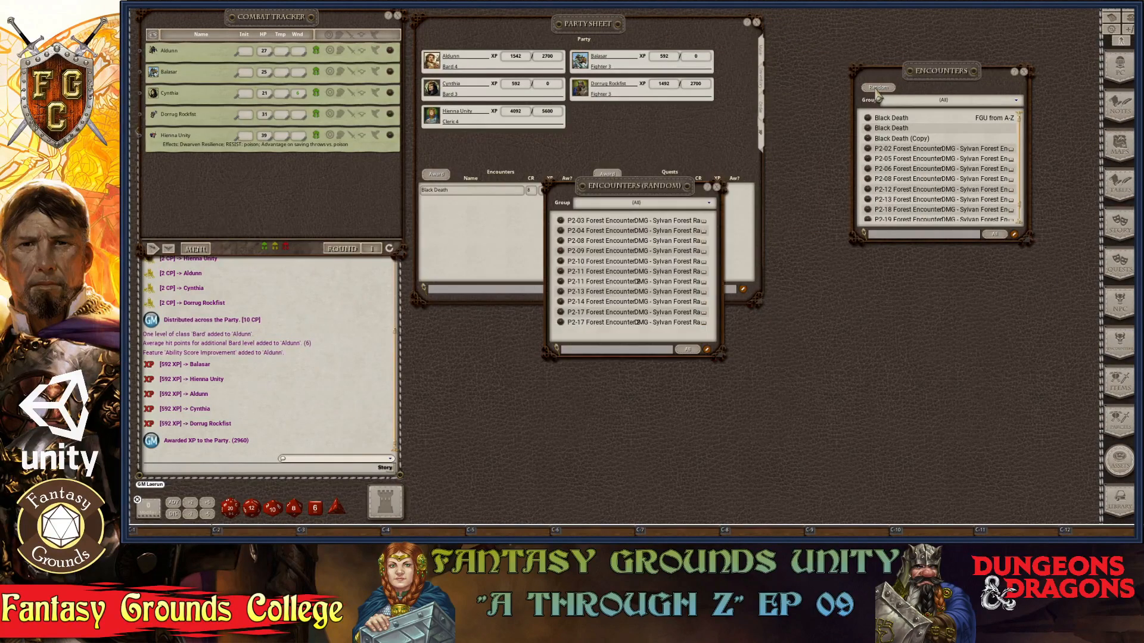
left_click(1025, 72)
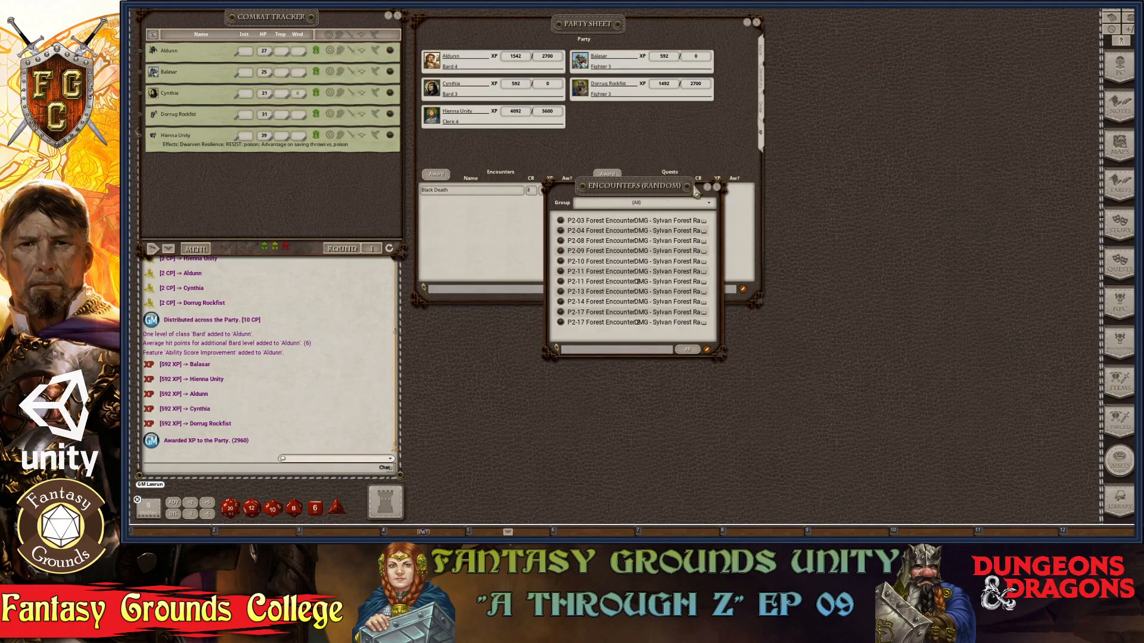
left_click_drag(670, 184, 932, 149)
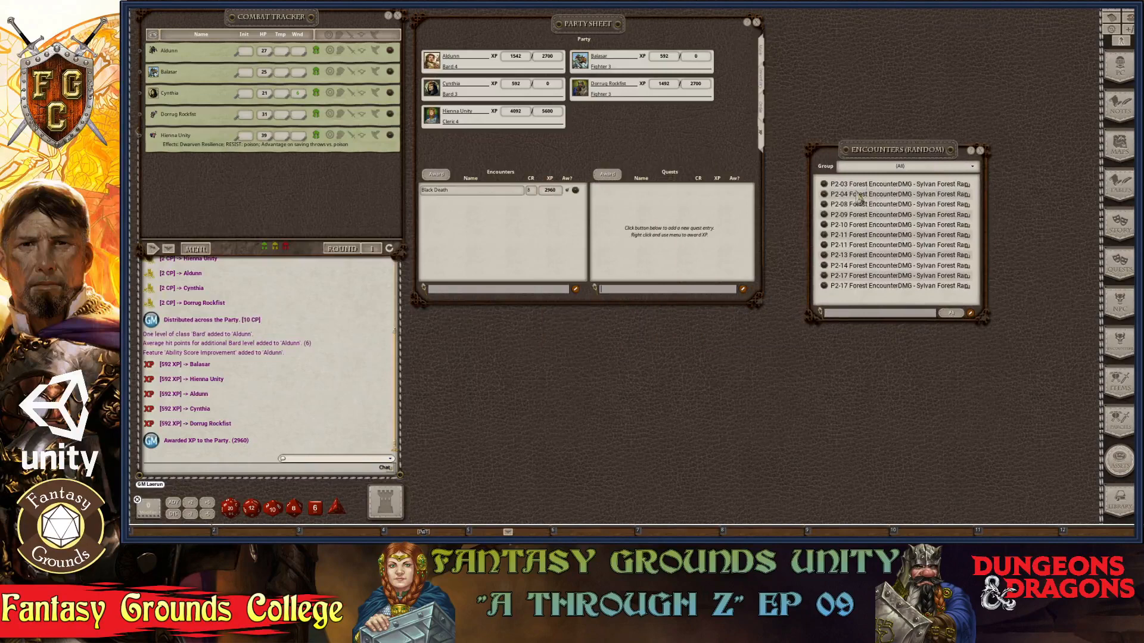
Step: Open the P2-03 Forest Encounter in free space, close the random encounters list, and unlock the encounter for editing
left_click(824, 188)
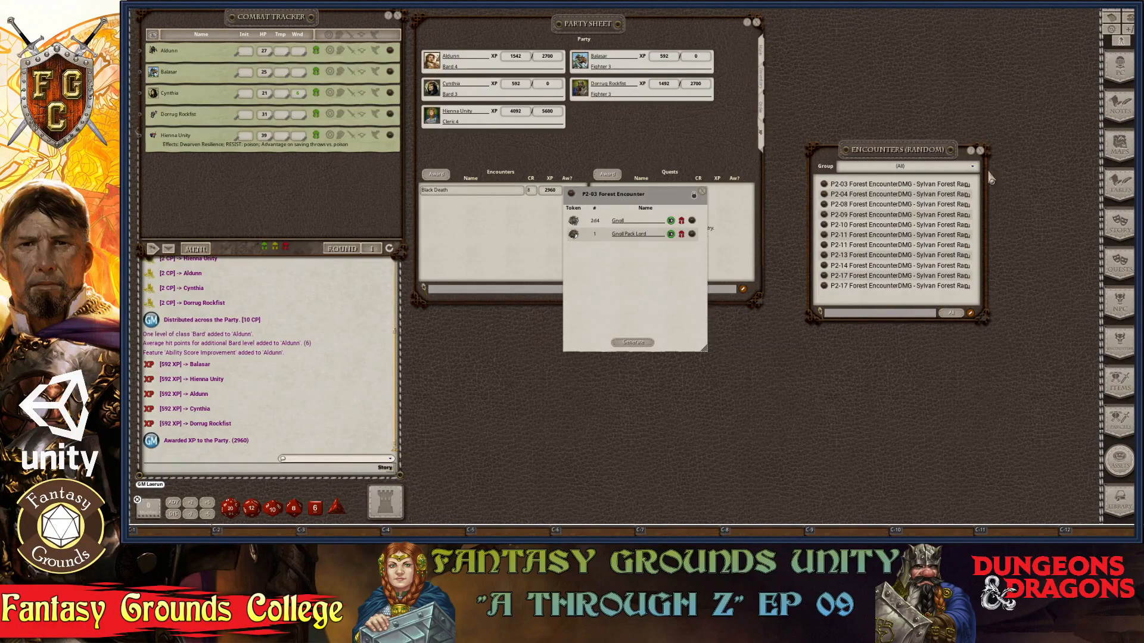
left_click(980, 151)
left_click_drag(659, 196, 931, 161)
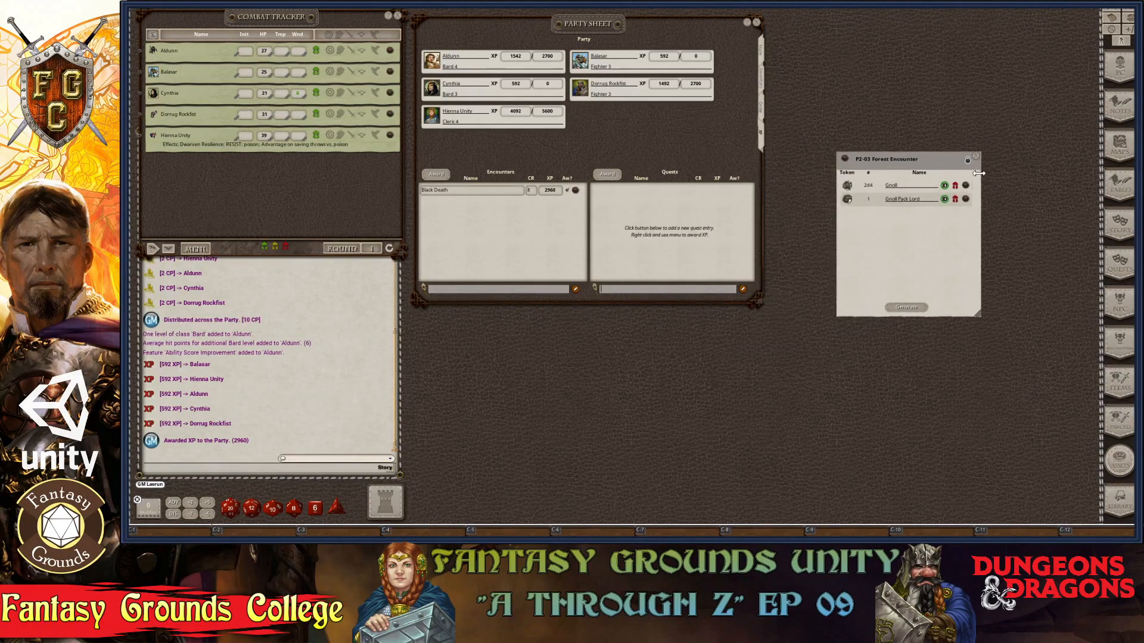
left_click(968, 160)
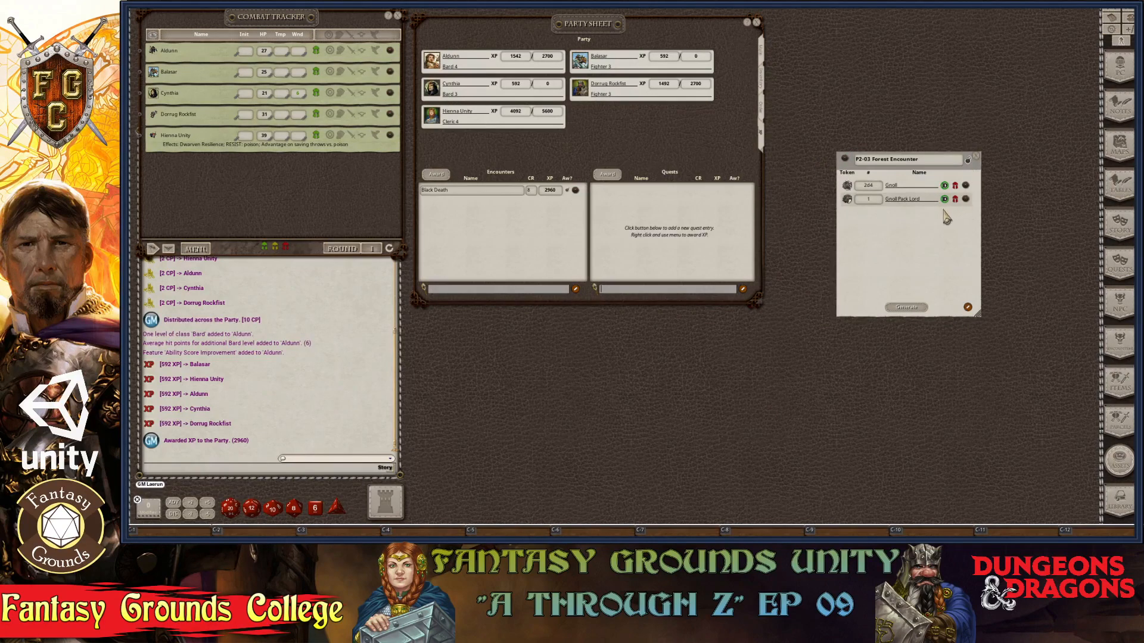
Step: With the party sheet's Main page shown, set the Gnoll count in the P2-03 Forest Encounter to $PC+1 and lock the encounter
left_click(874, 201)
left_click(762, 53)
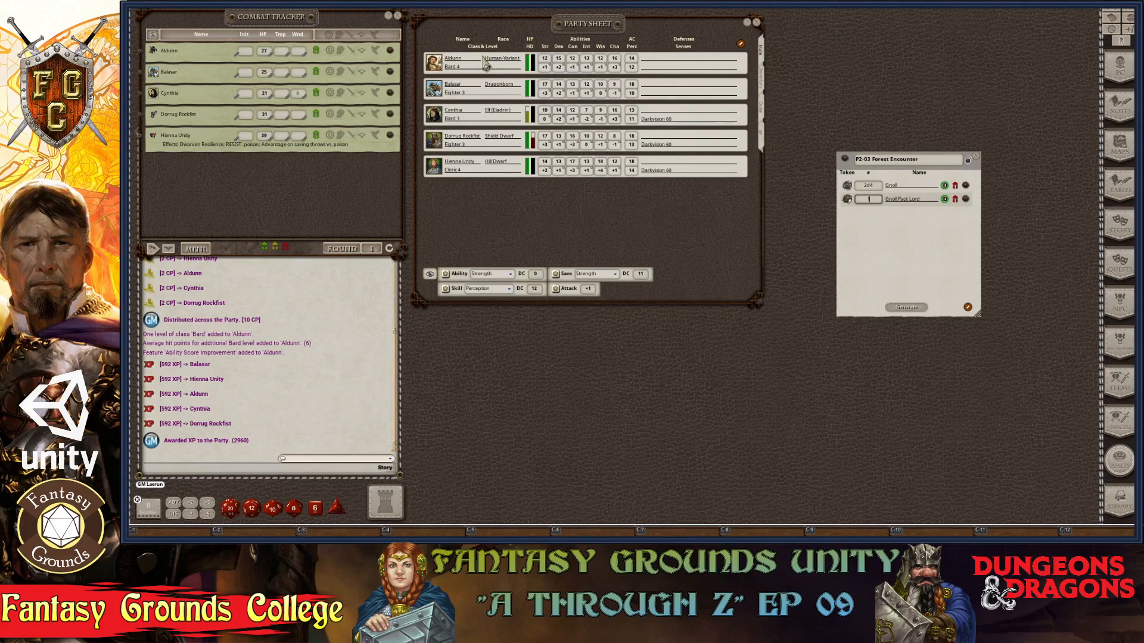
left_click(876, 186)
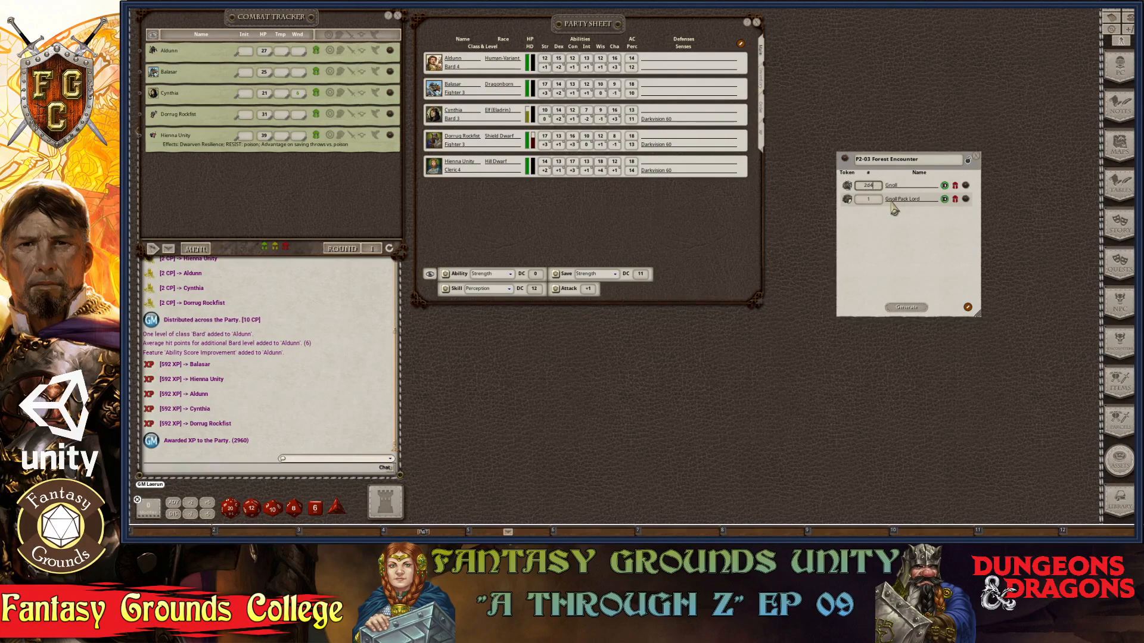
key("BackSpace")
key("shift")
left_click(867, 187)
type("$PC+1")
key("ctrl")
left_click(969, 161)
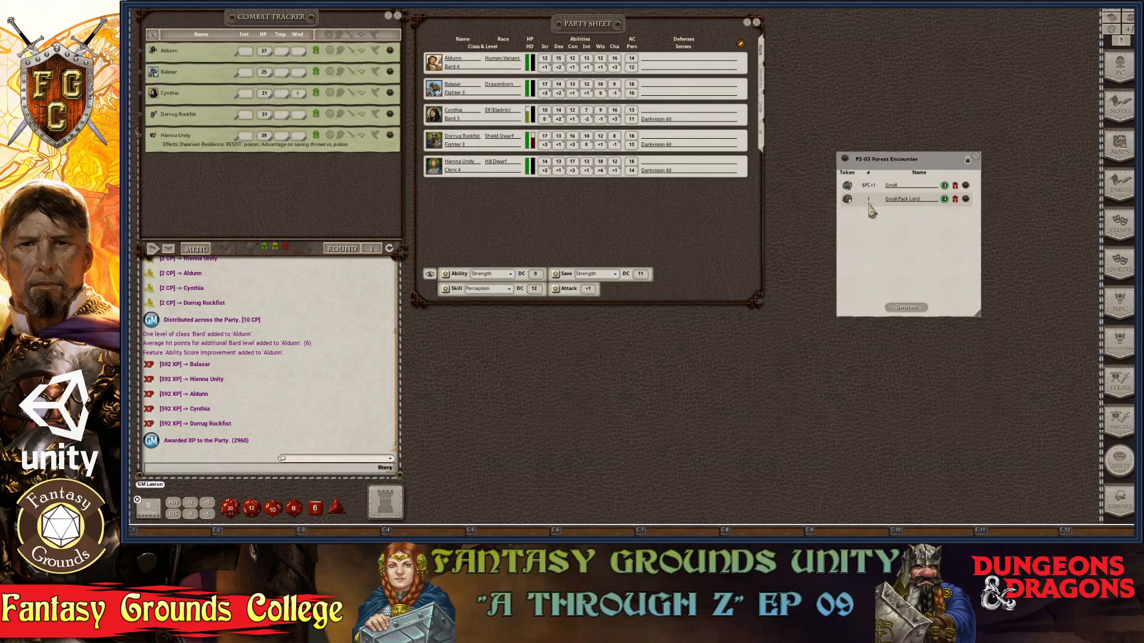
Step: Generate an encounter from the random P2-03 Forest Encounter and move the two encounter windows apart, clear of the party sheet
left_click(904, 308)
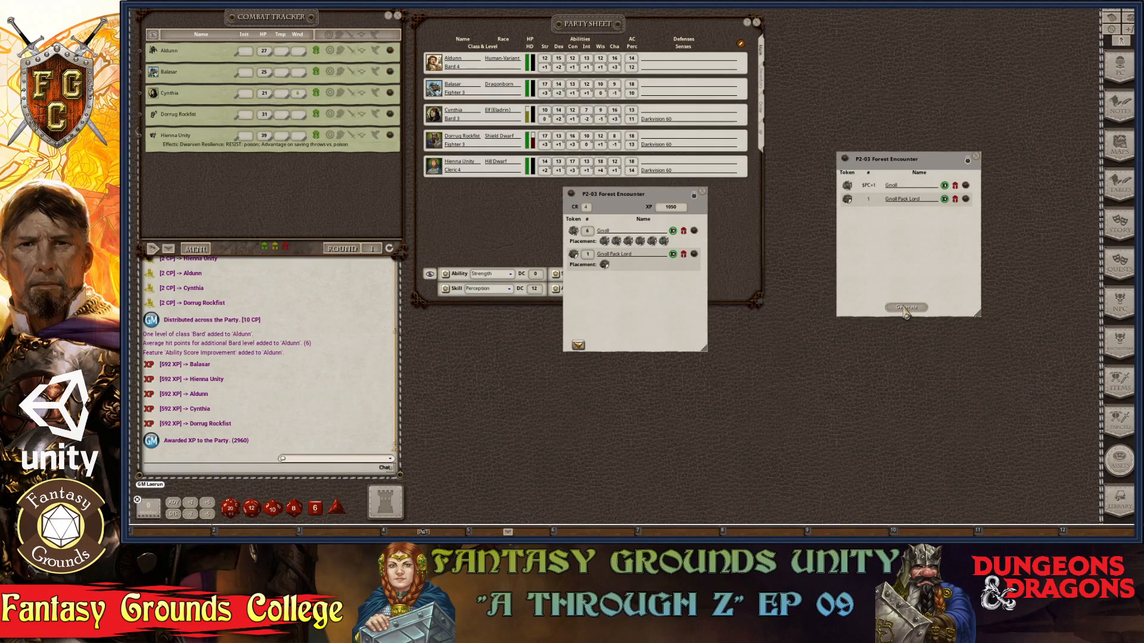
left_click_drag(652, 308, 884, 119)
left_click_drag(908, 251, 843, 292)
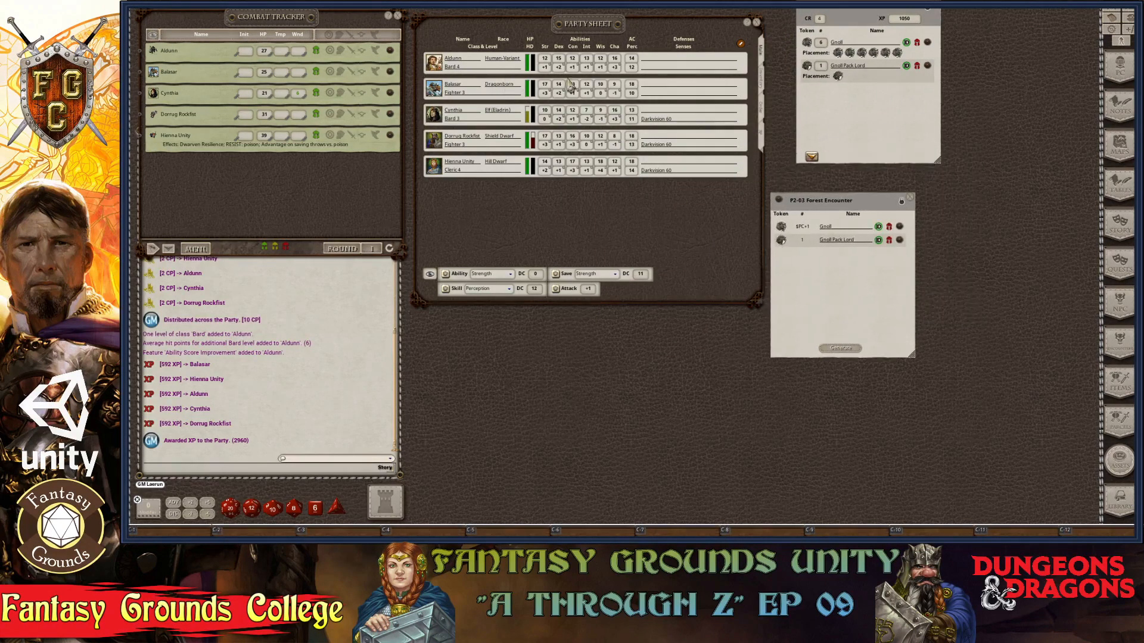
Step: Close the random P2-03 Forest Encounter and the encounter generated from it
key("ctrl")
left_click(910, 198)
key("ctrl")
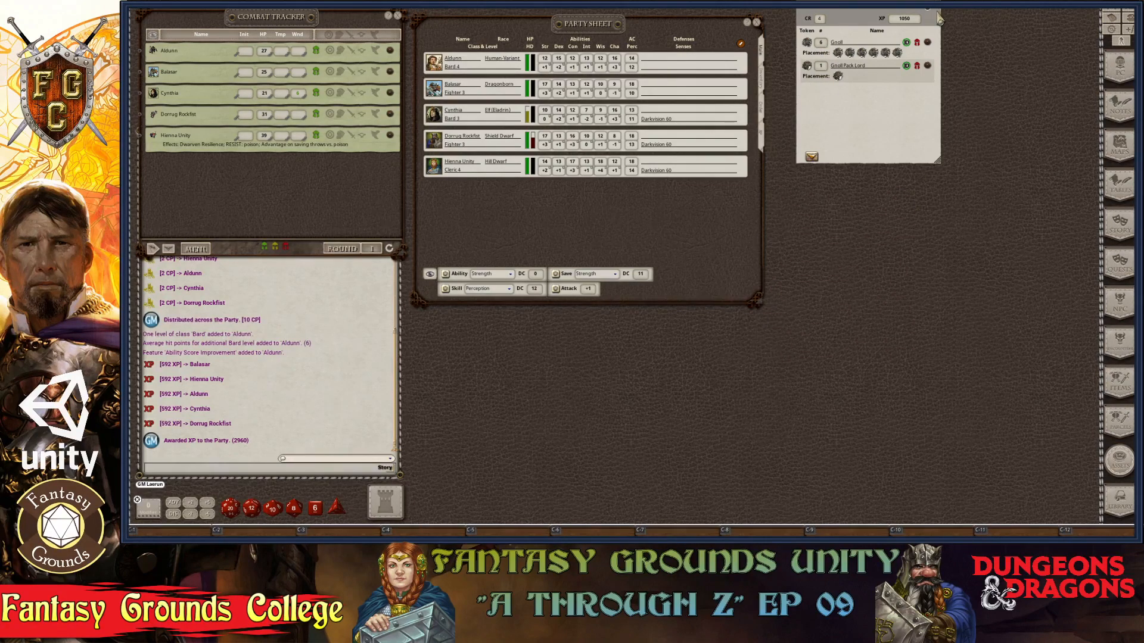
left_click(931, 7)
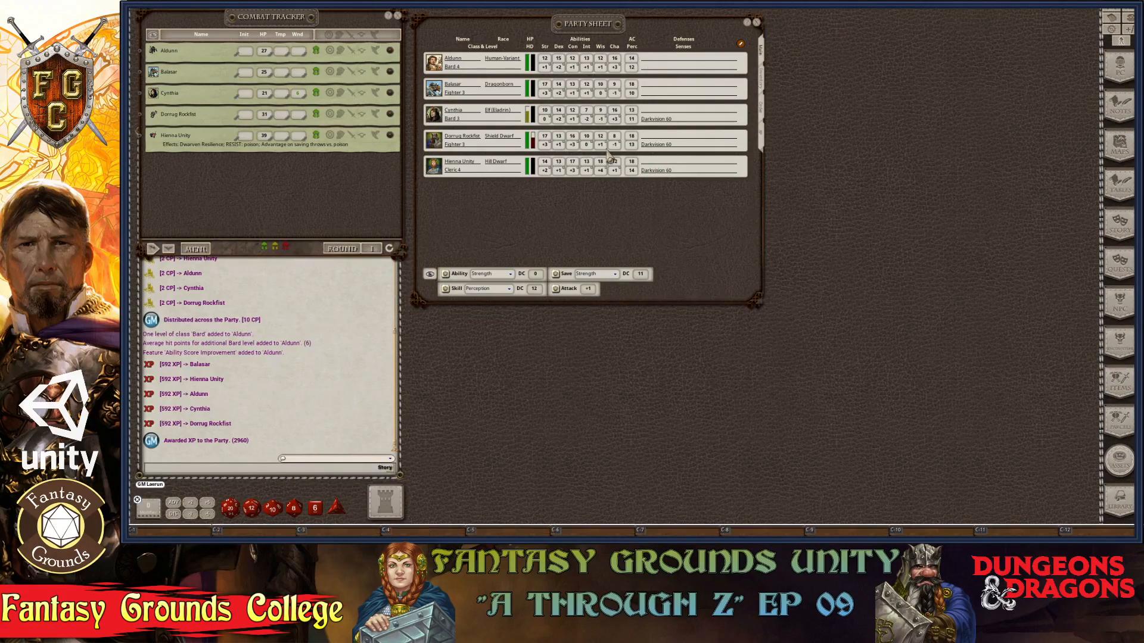
Step: Review the party sheet's Inventory page, watch order and marching formation map, ending on the XP page
left_click(762, 86)
key("ctrl")
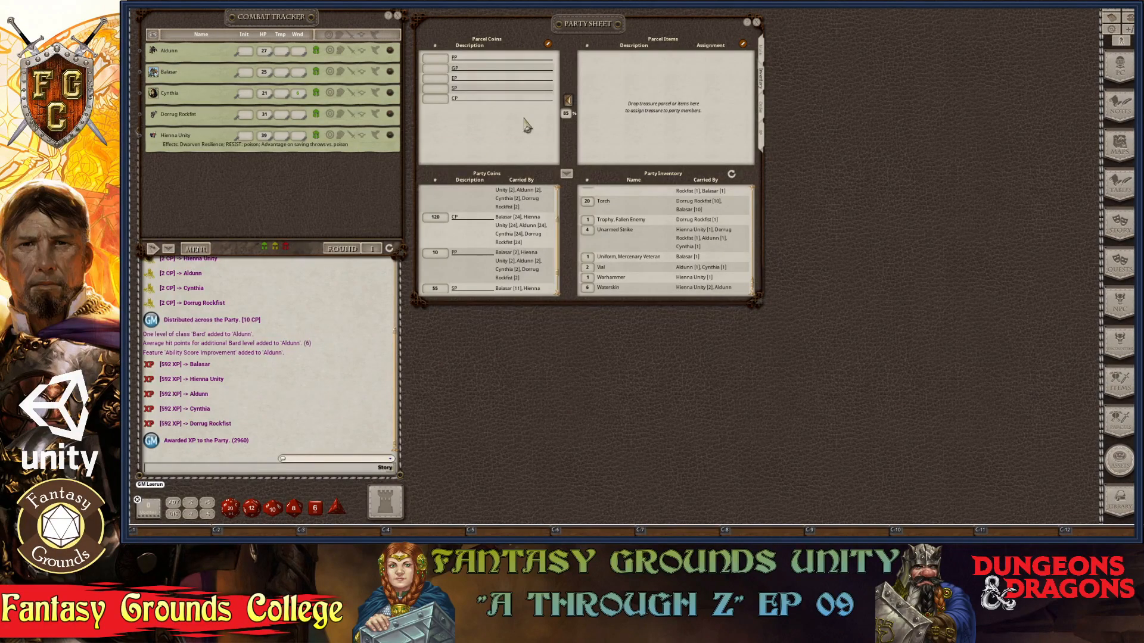
left_click(763, 107)
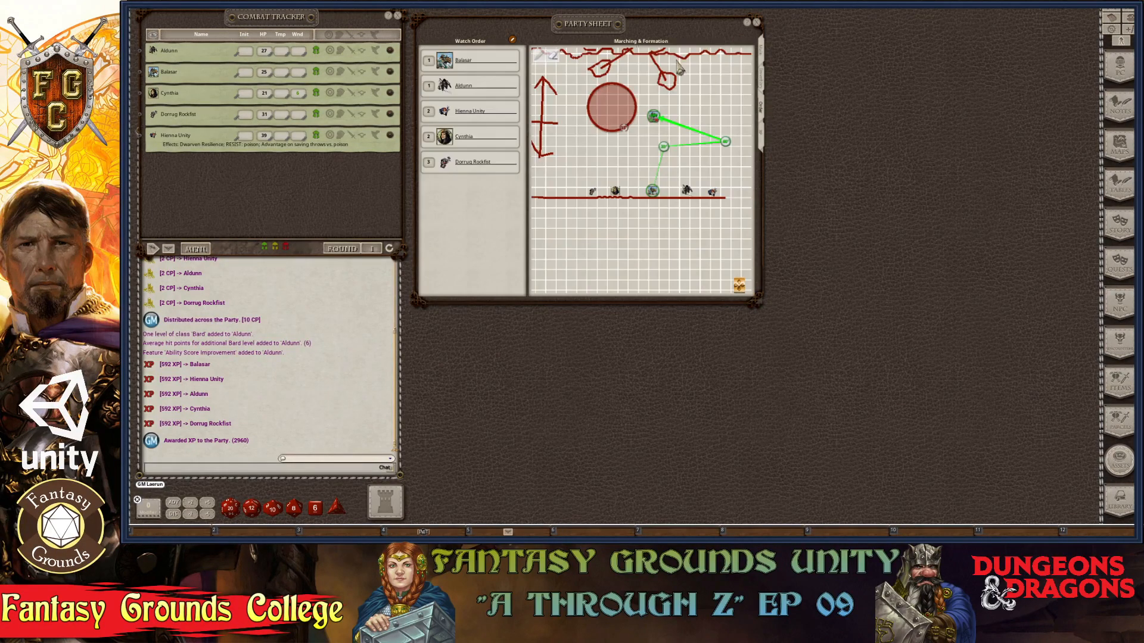
scroll(609, 170, "up", 5)
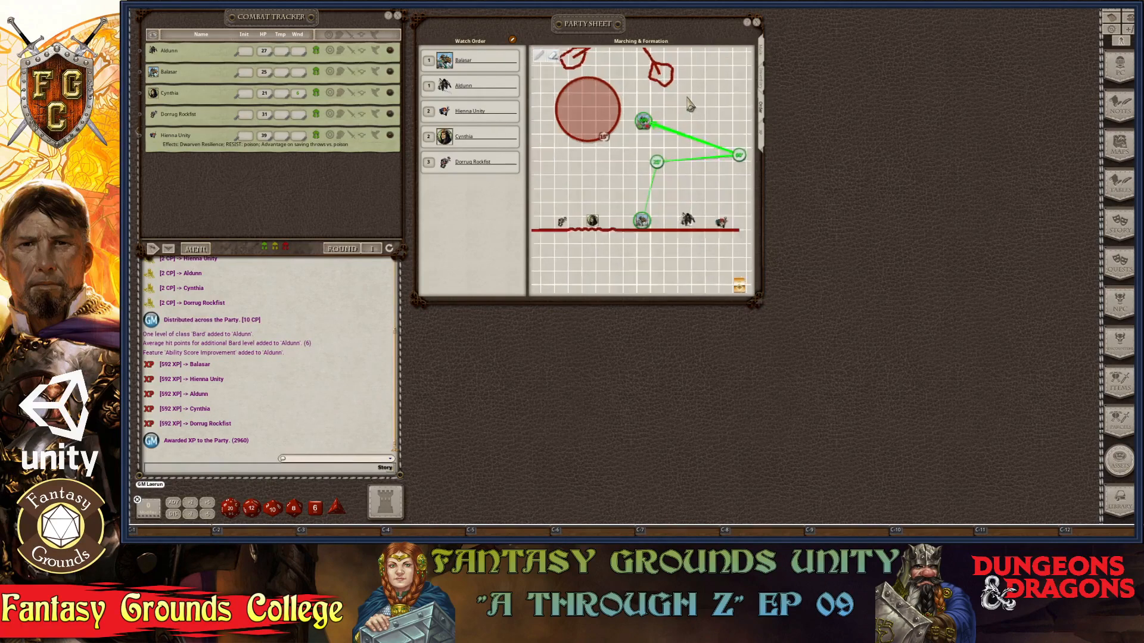
scroll(609, 169, "down", 5)
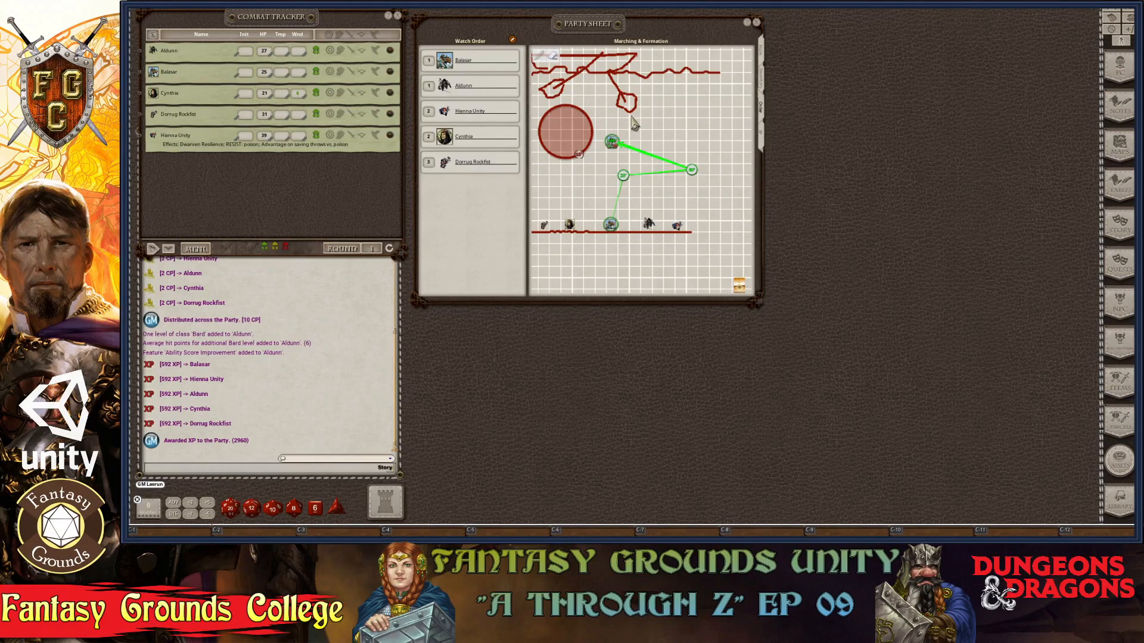
left_click(760, 132)
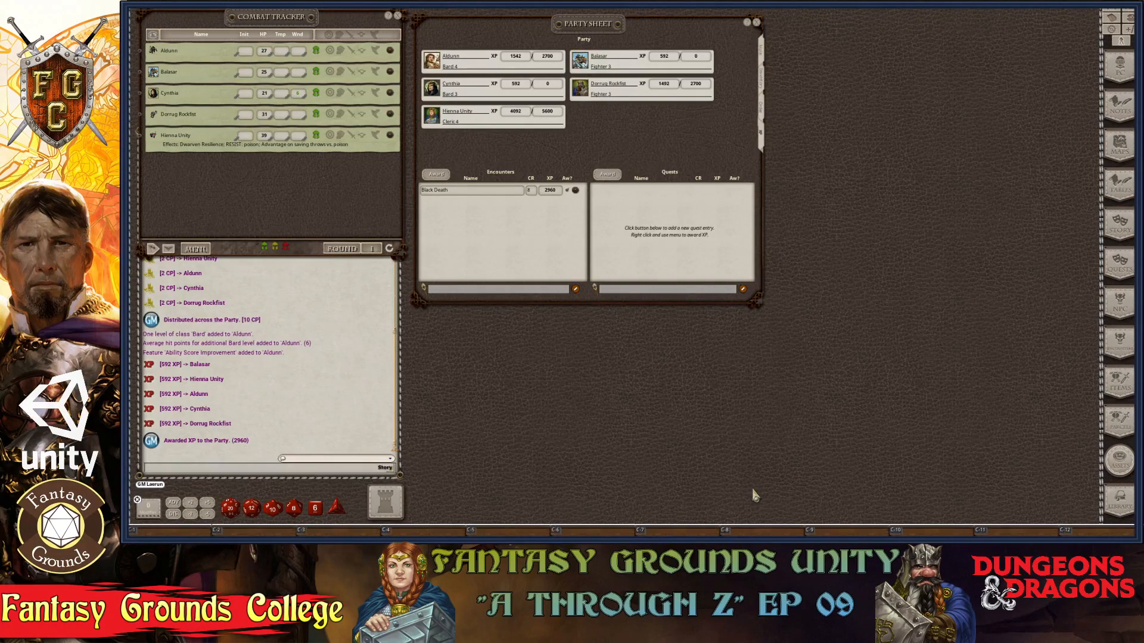
Step: Shorten the party sheet window and check its Main, Inventory, watch order and XP pages at the reduced height
key("ctrl")
left_click_drag(590, 300, 588, 259)
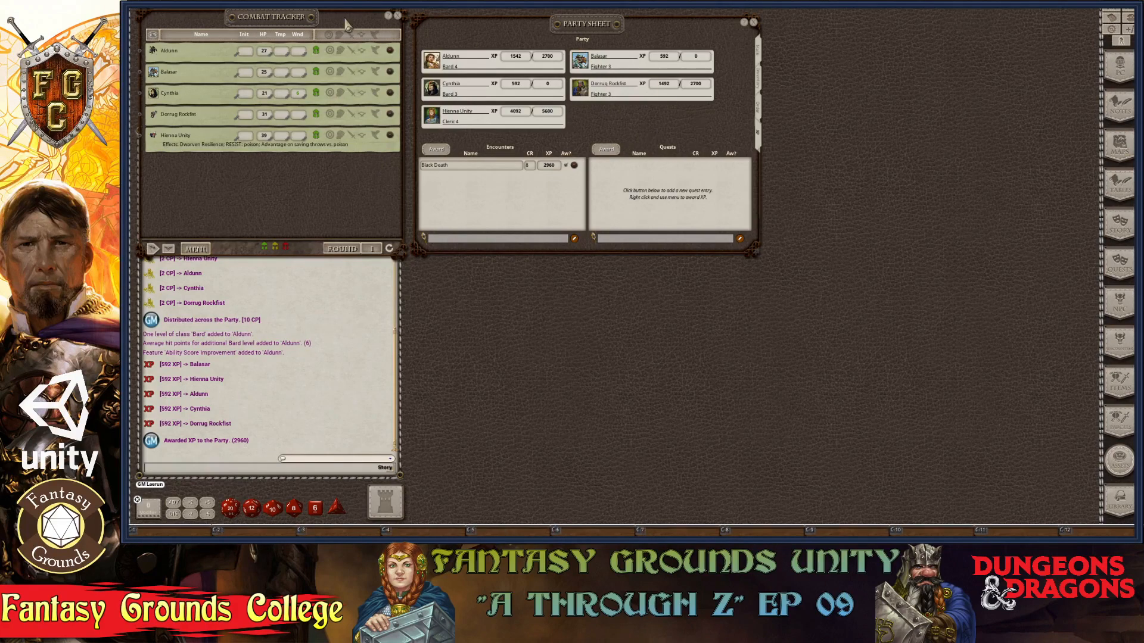
left_click(759, 53)
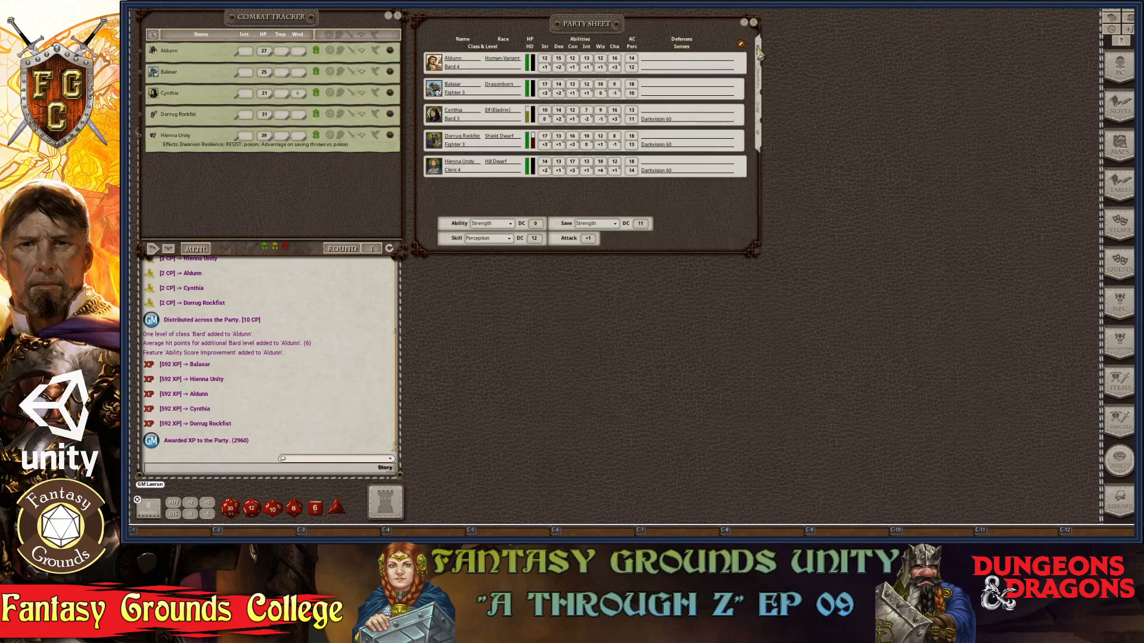
left_click(760, 86)
left_click(760, 117)
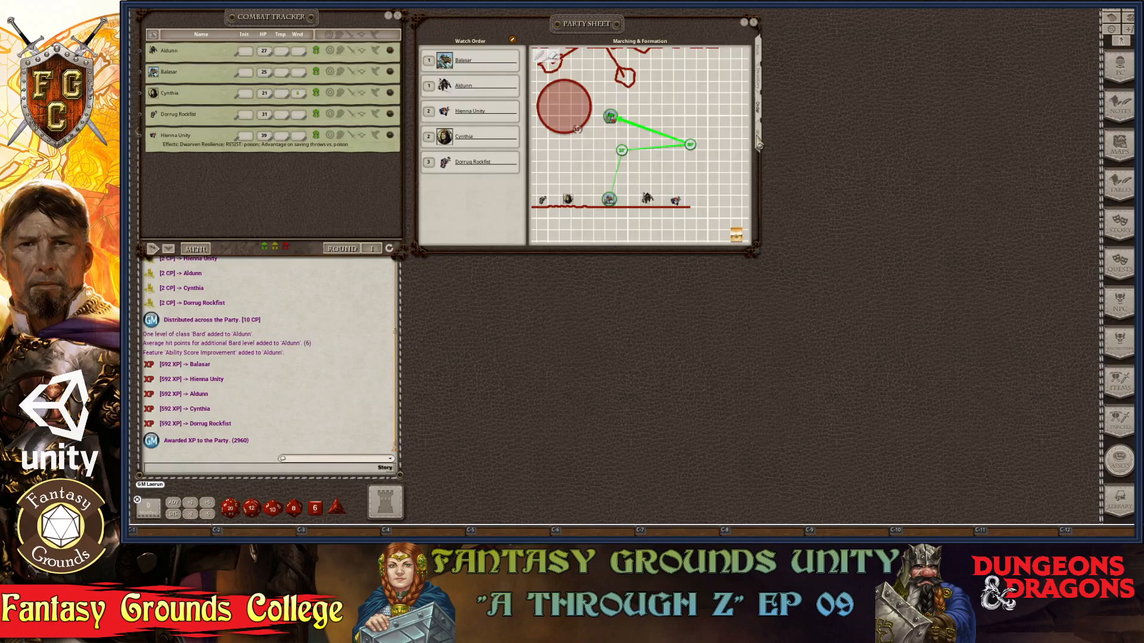
left_click(759, 142)
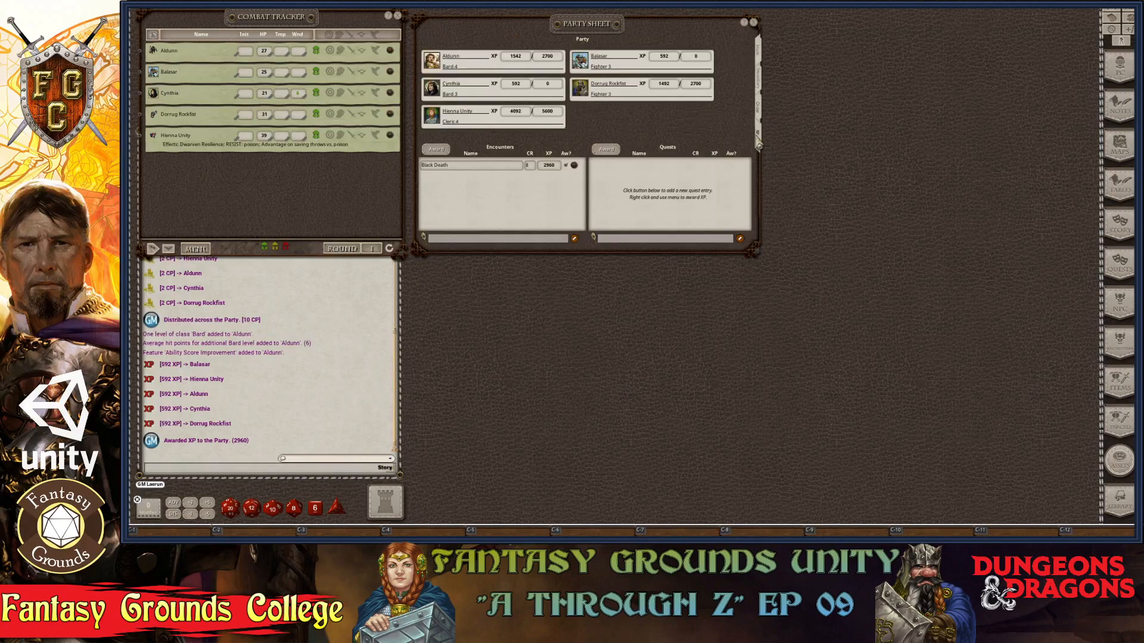
Step: Clear all messages from the chat window
right_click(349, 300)
left_click(318, 301)
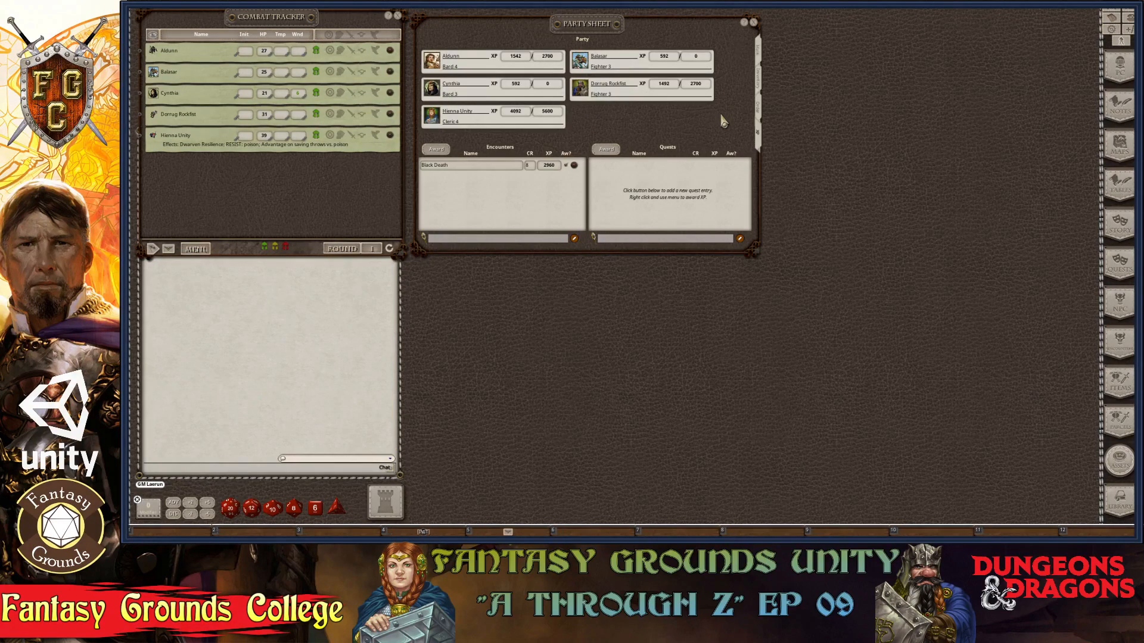
key("ctrl")
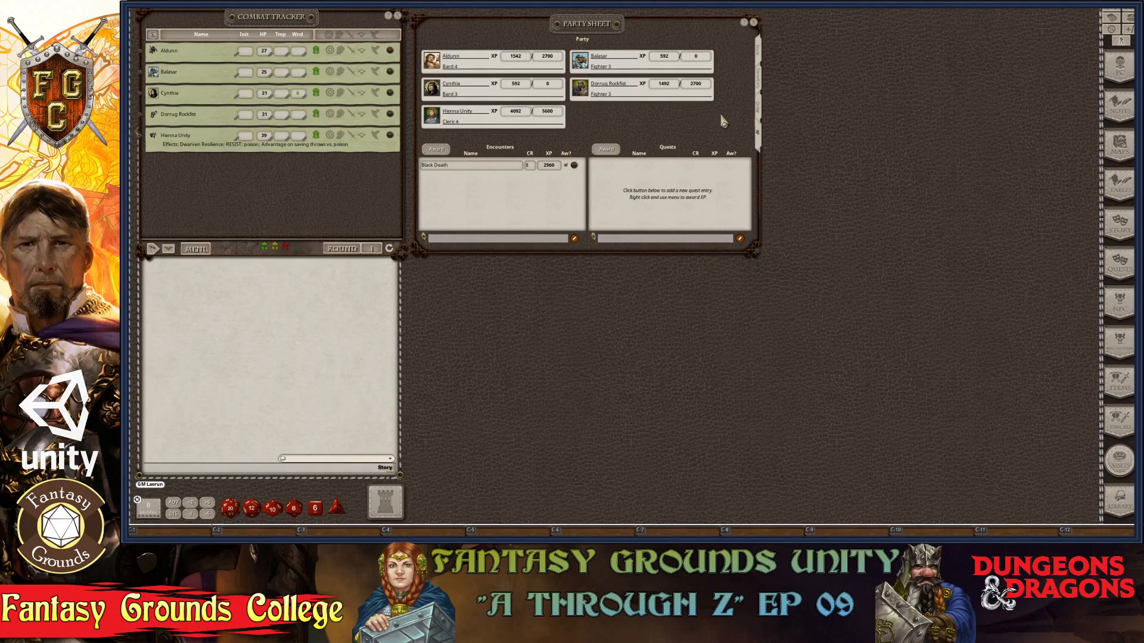